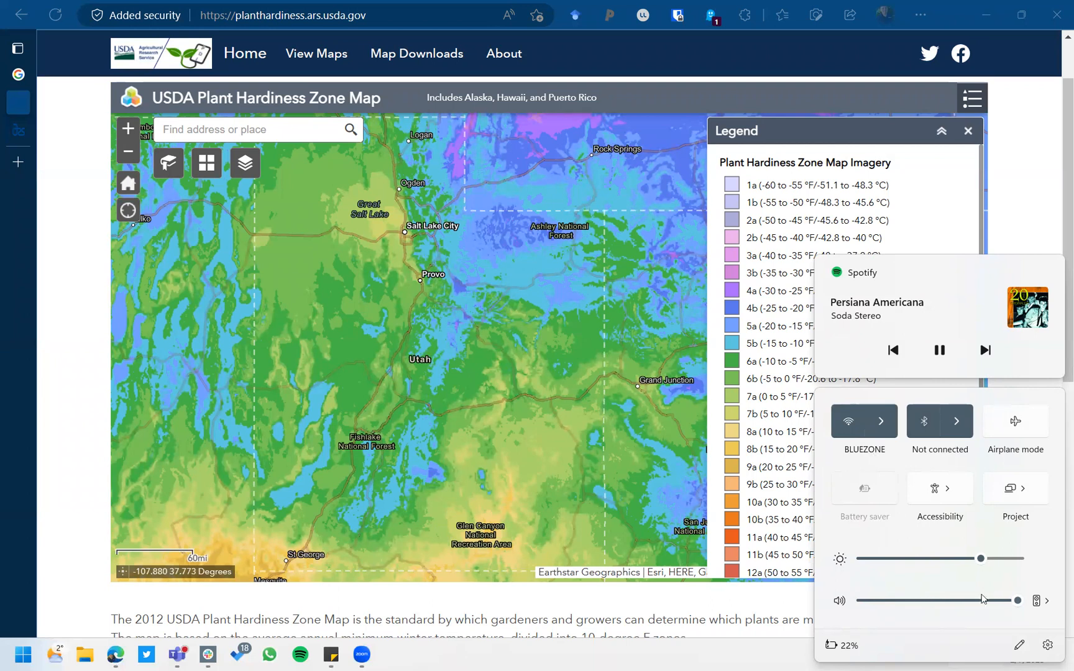
Dismiss the Quick Settings and Spotify flyouts covering the Utah hardiness map legend.
click(701, 659)
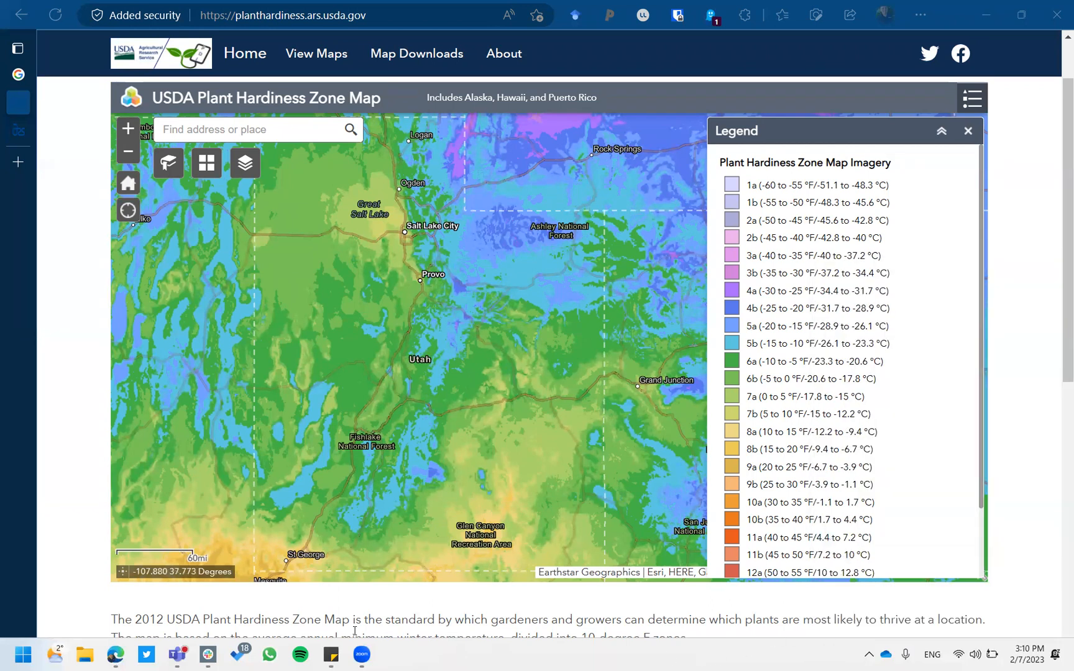
mouse_move(367, 657)
Open an extra new tab with 'utah' typed, then return to the refET idaho results.
click(19, 74)
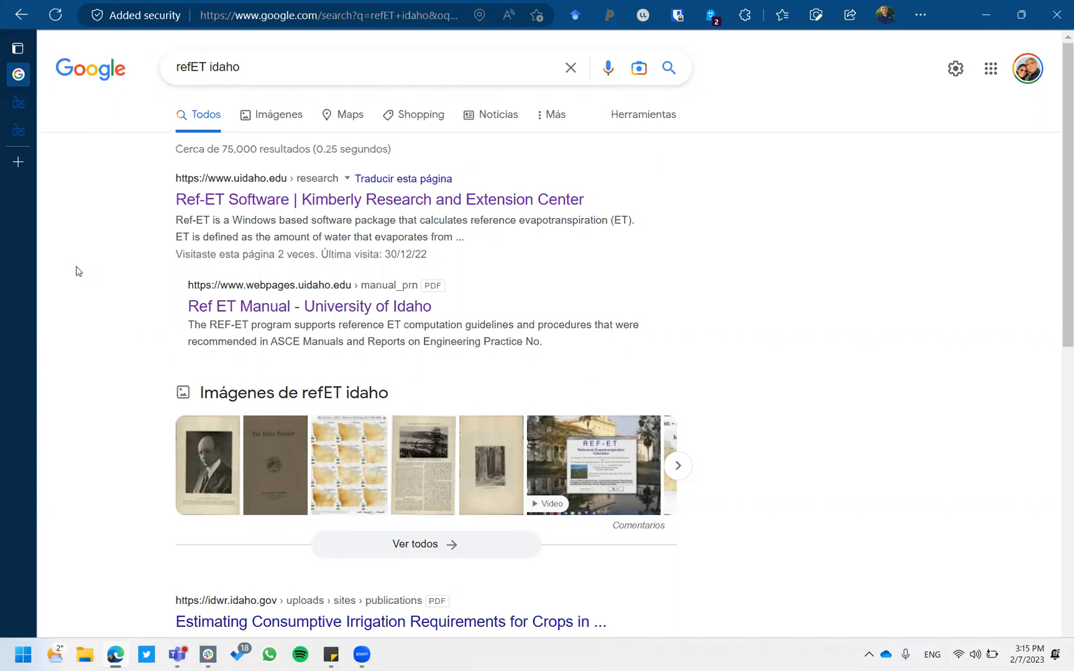
click(18, 162)
text(utahrealestate.com/home/property.lists/)
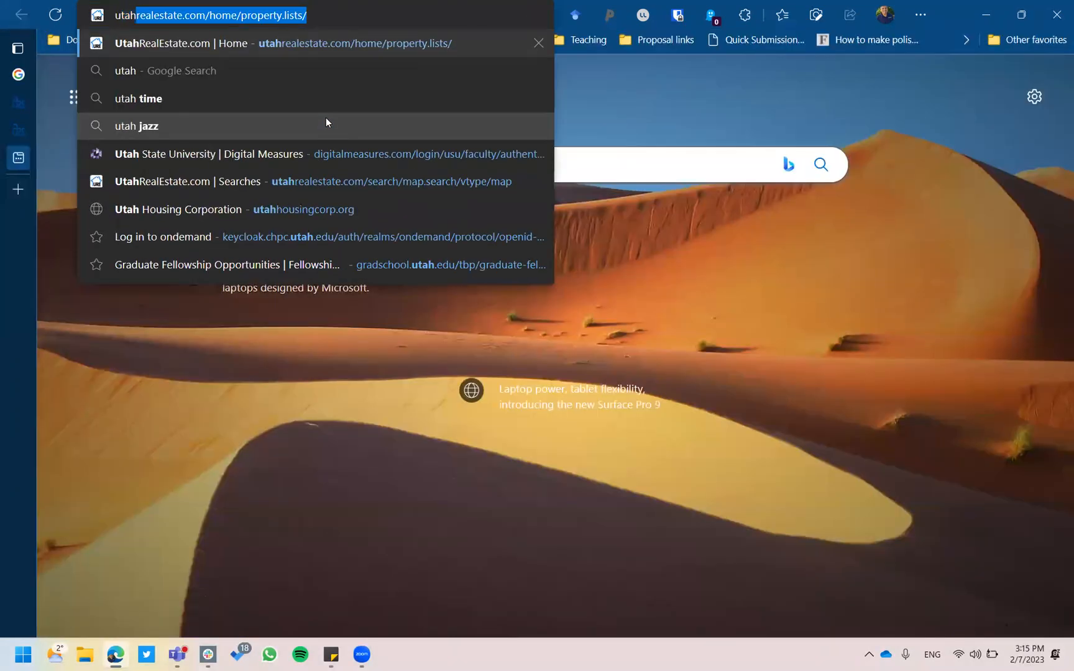
click(18, 75)
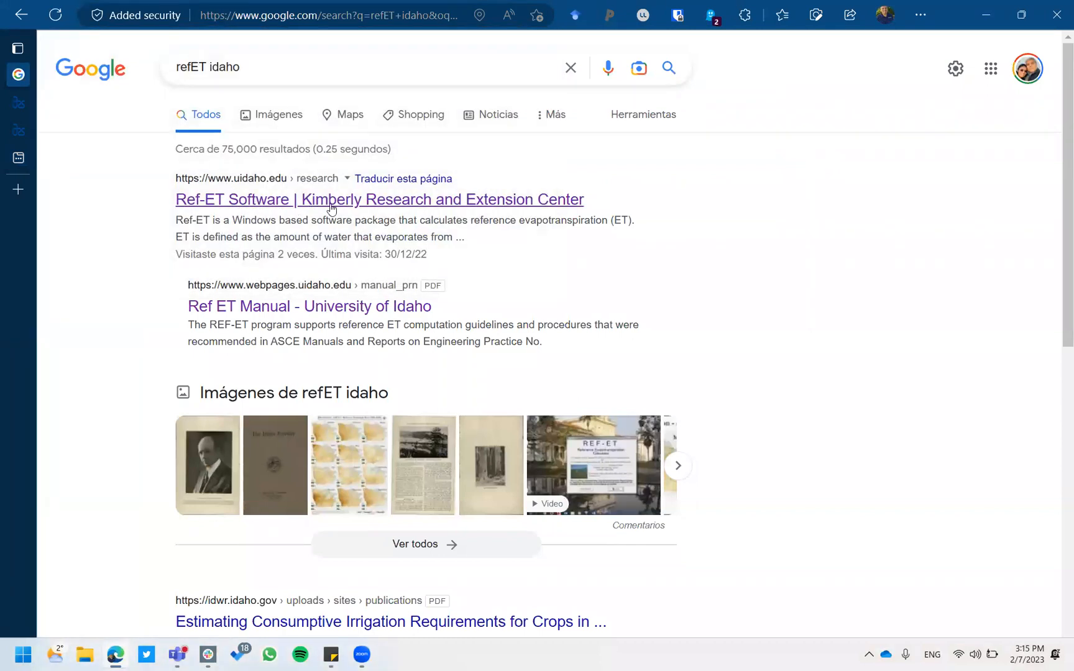
Open the 'Ref-ET Software | Kimberly Research and Extension Center' result, then switch to the blank new tab.
click(464, 200)
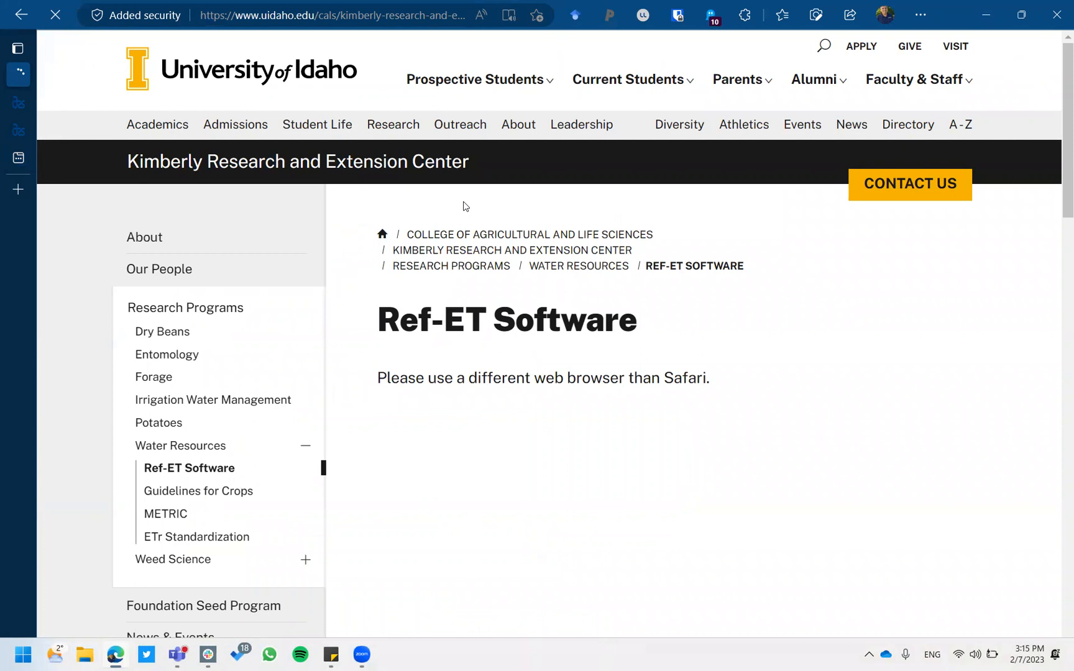
scroll(671, 305, down, 2)
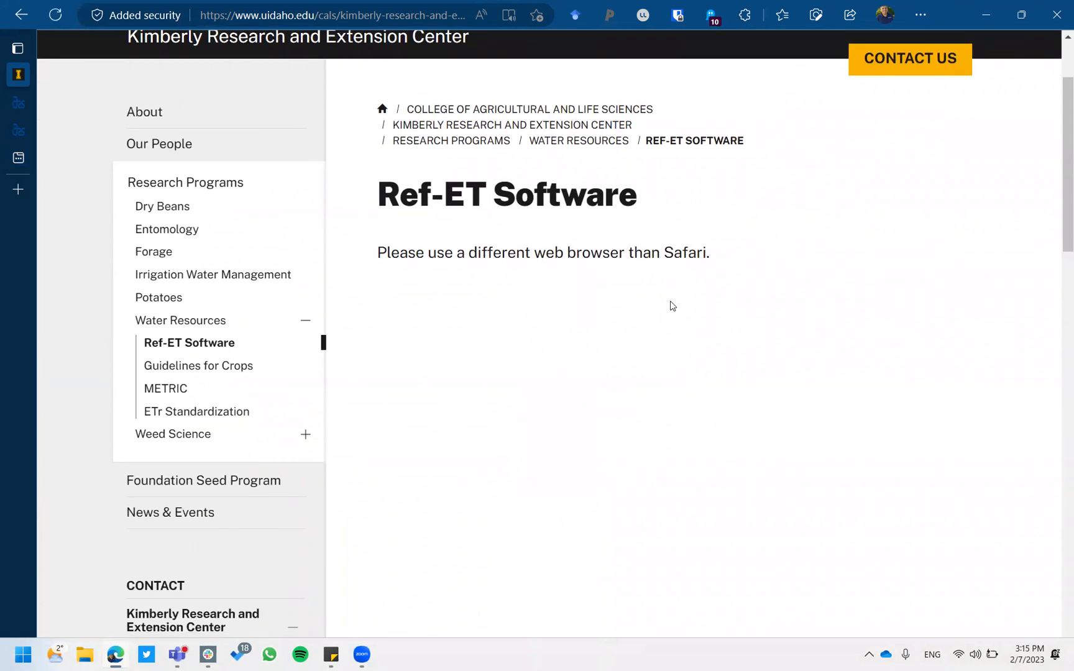
scroll(671, 305, up, 2)
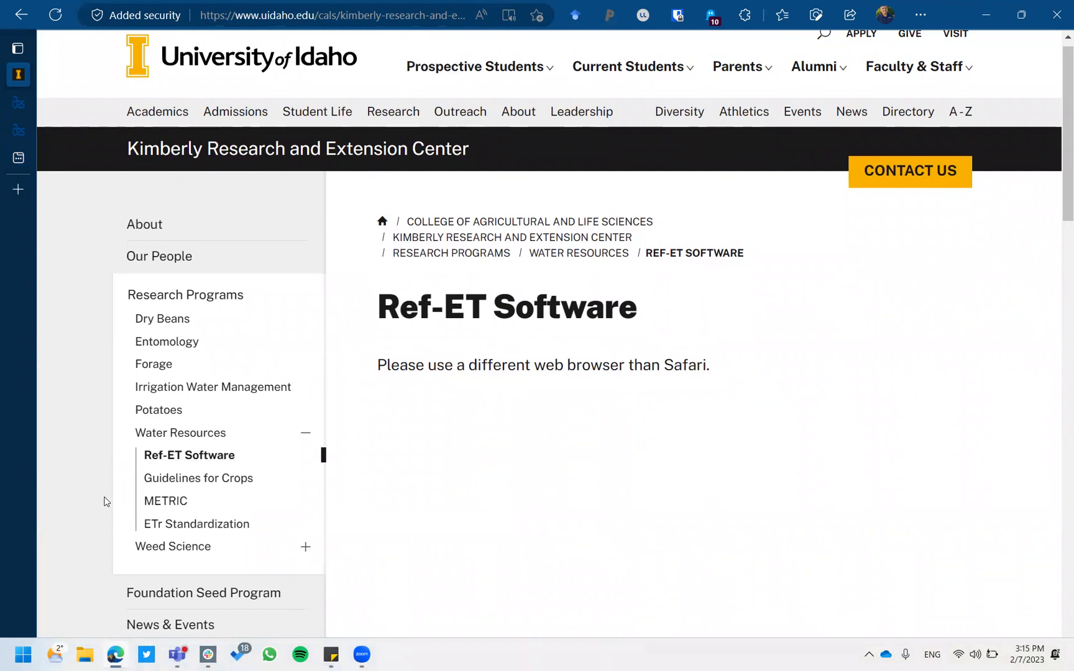
mouse_move(112, 654)
mouse_move(19, 74)
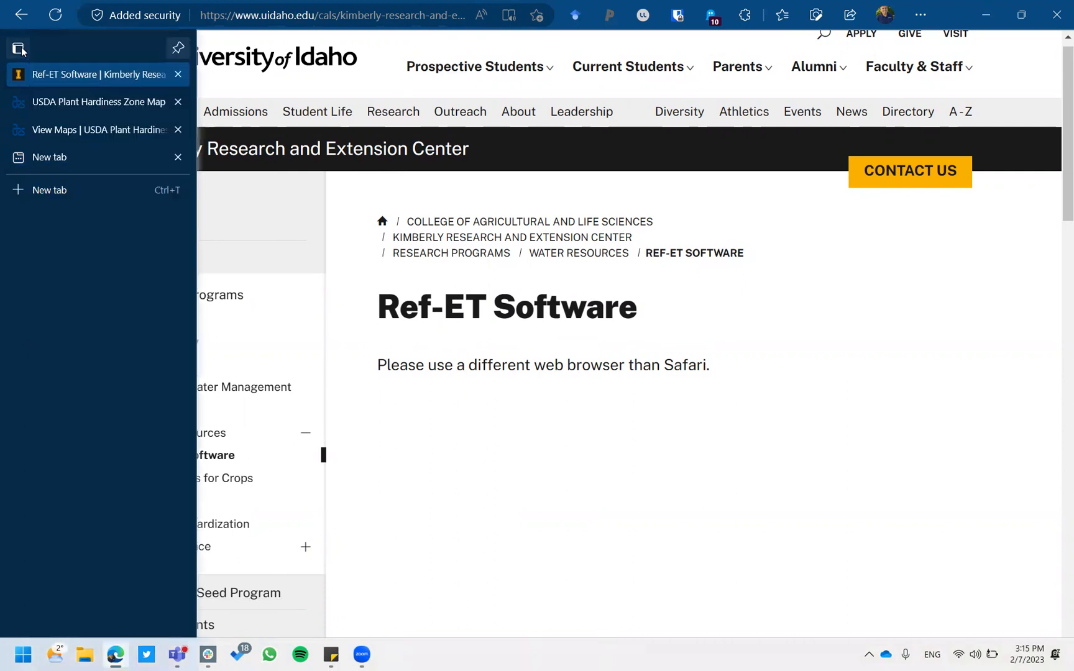
click(54, 160)
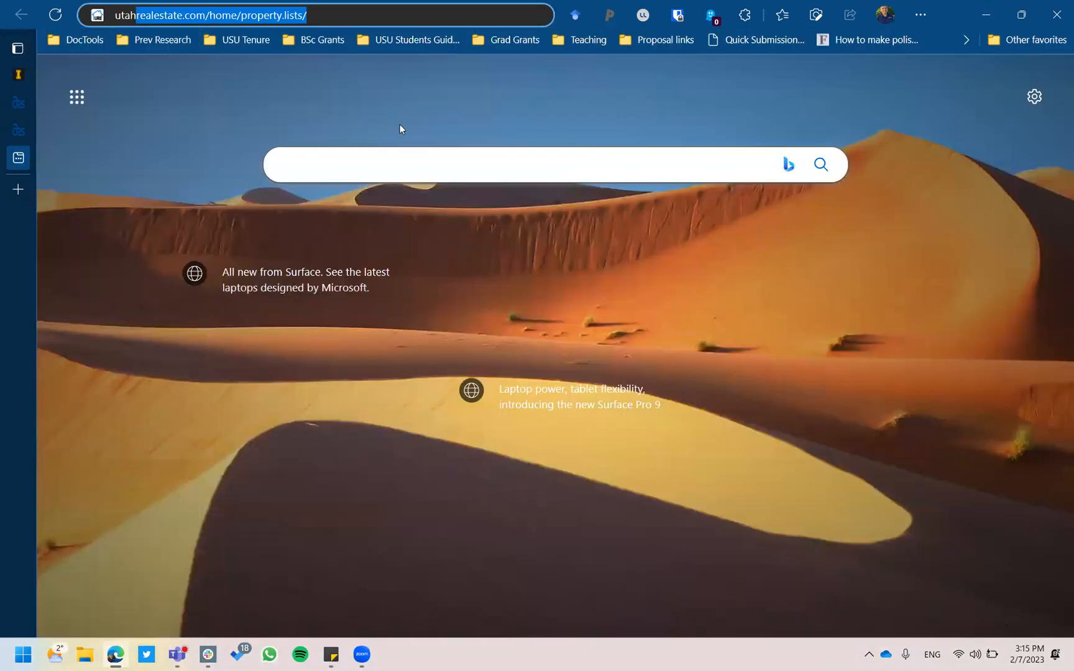
Go to Canvas by entering 'canvas' in the address bar.
key(BackSpace)
key(BackSpace)
key(BackSpace)
key(BackSpace)
key(BackSpace)
text(canvas)
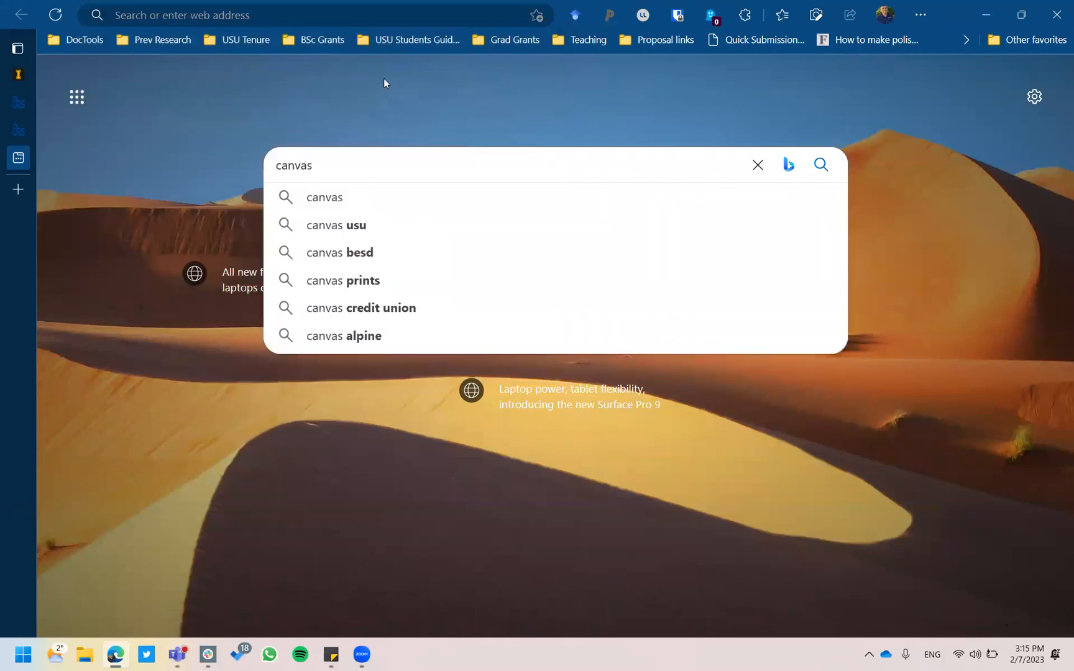
click(405, 14)
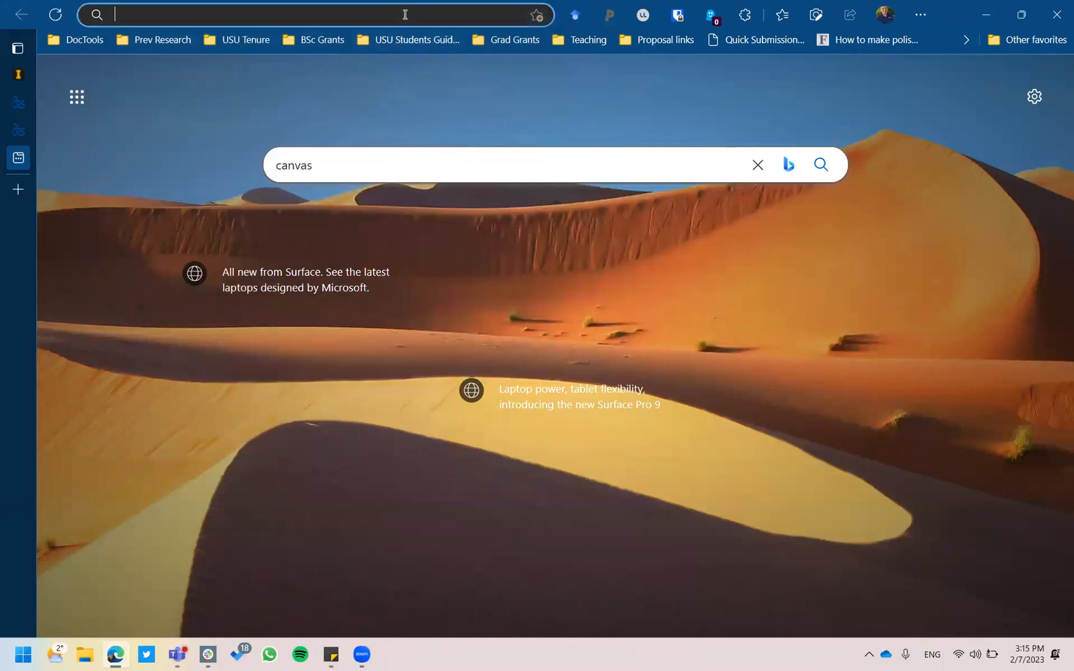
text(canvas.usu.edu)
key(Return)
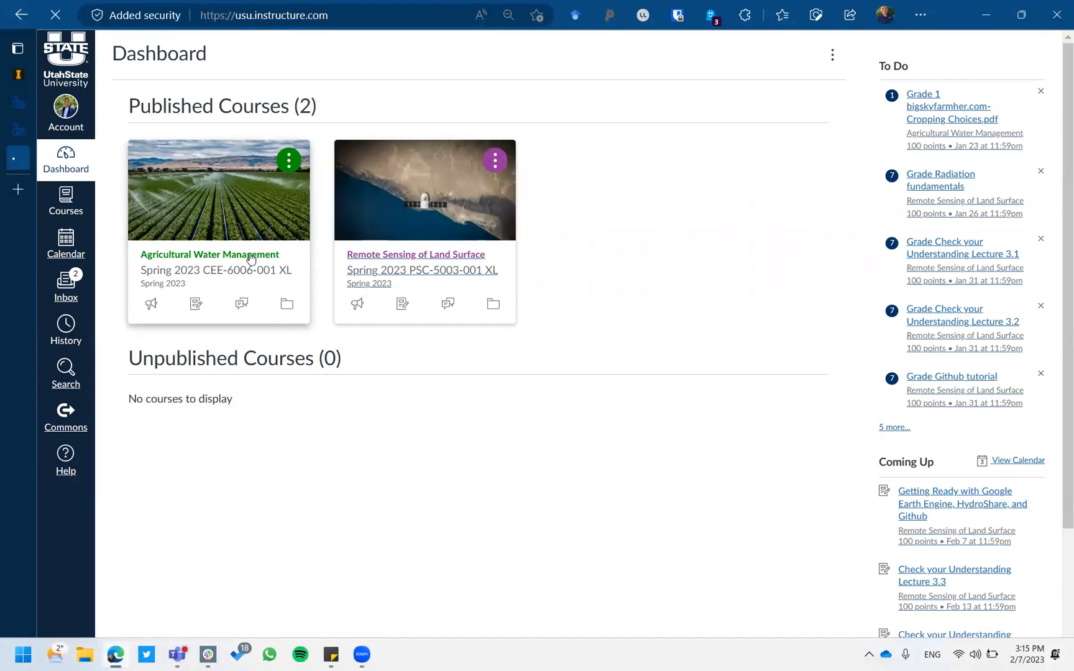
Open the Agricultural Water Management course and scroll down to 4. Water Balance.
click(250, 259)
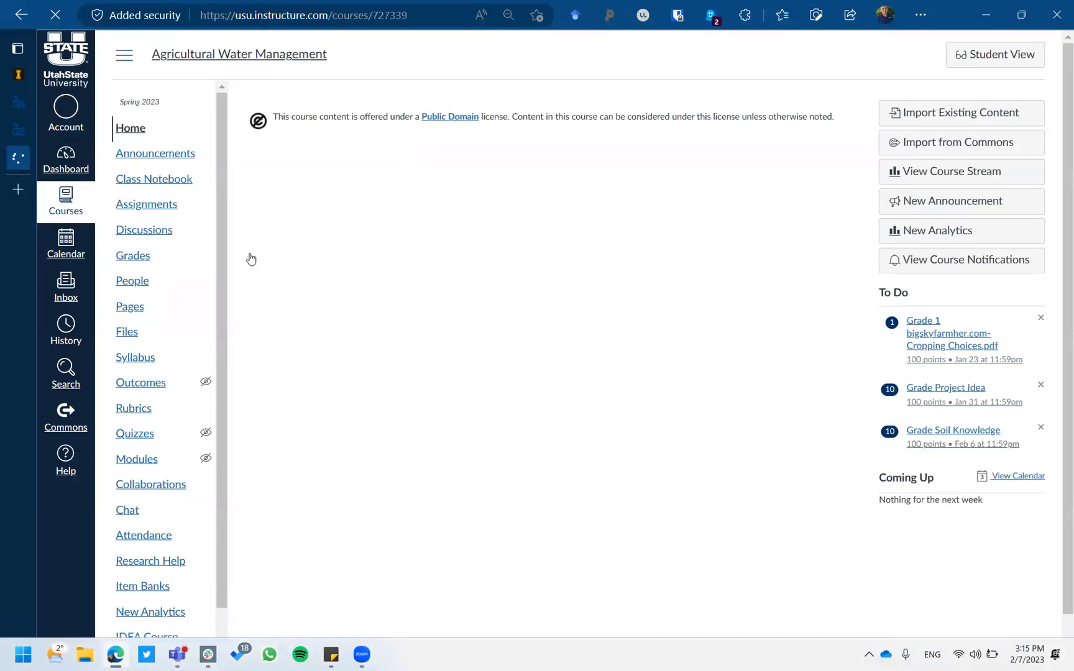
scroll(288, 252, down, 8)
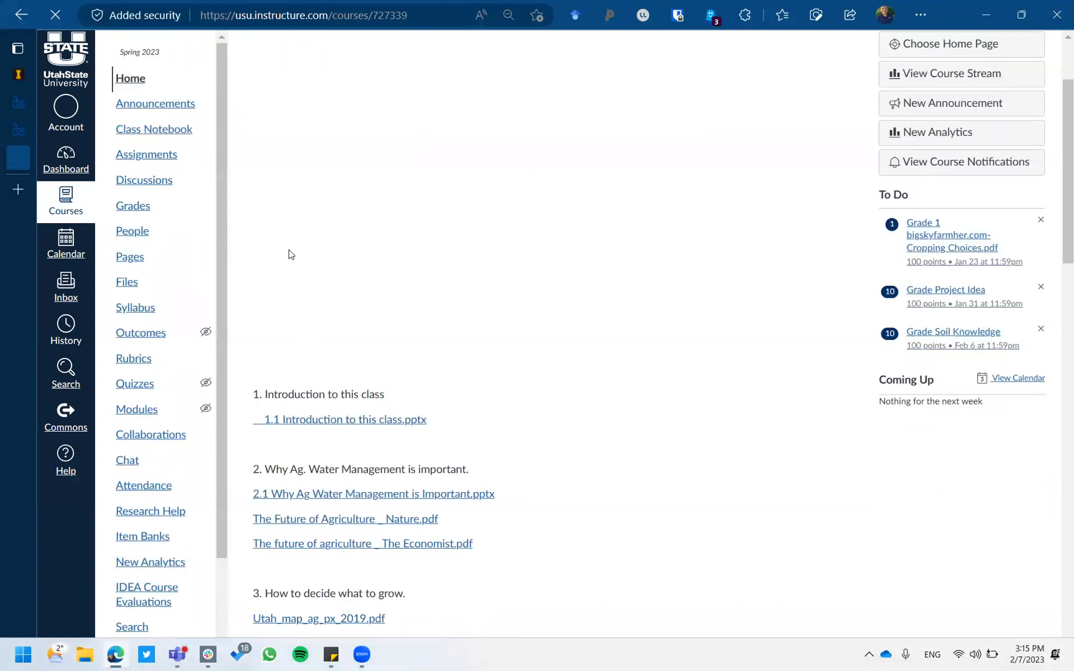
scroll(289, 253, down, 9)
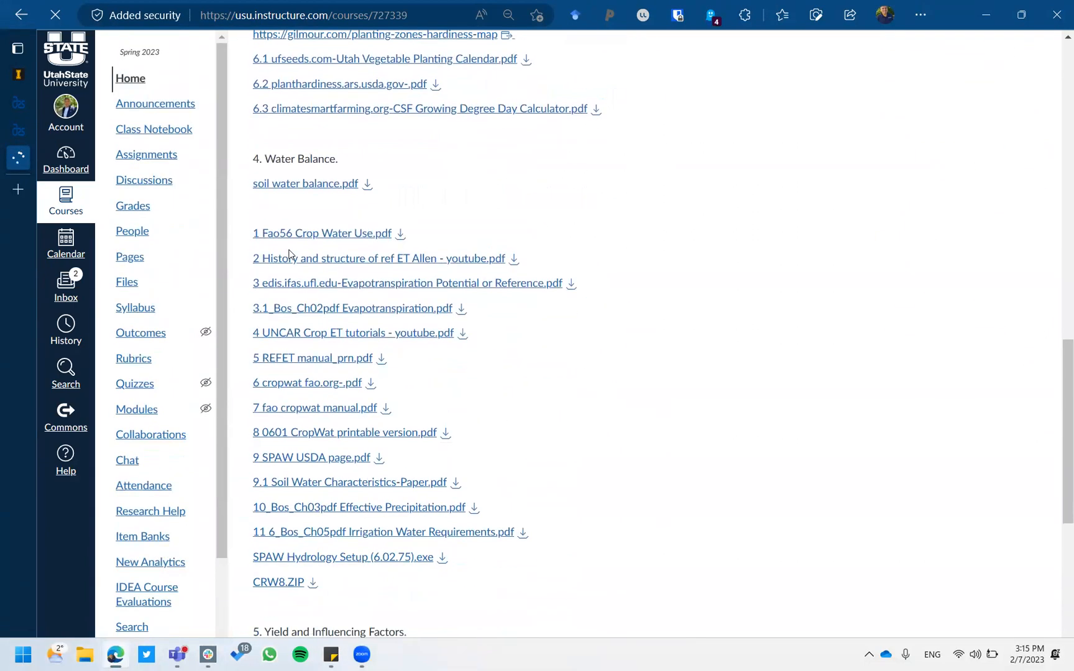
scroll(496, 415, down, 2)
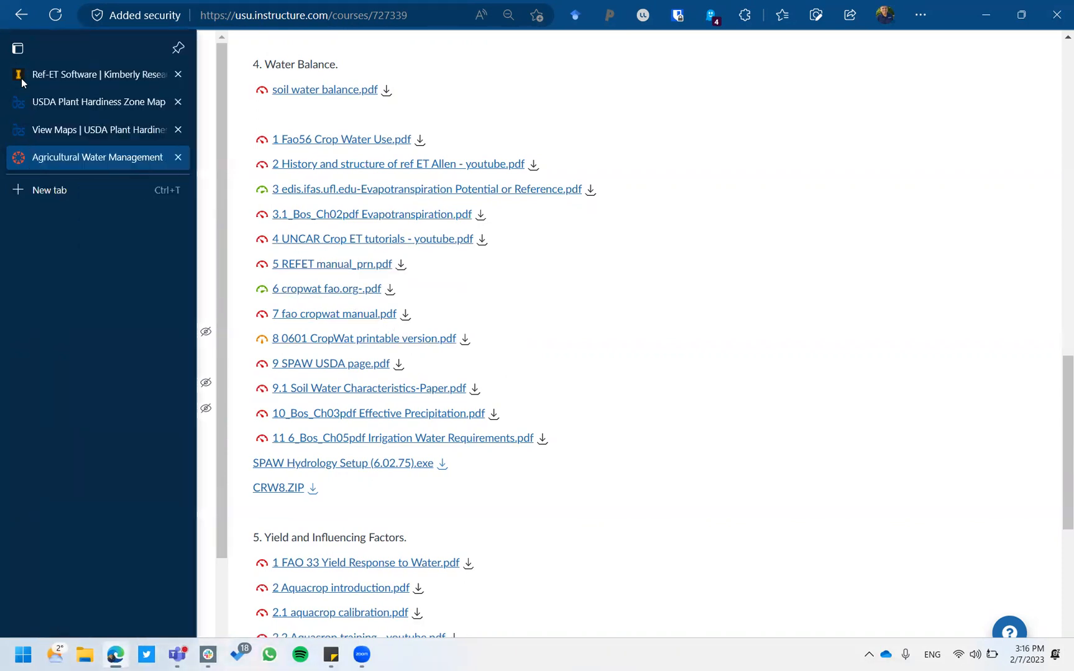
Bring the Ref-ET Software | Kimberly Research tab back to the front, then start a new tab.
click(23, 80)
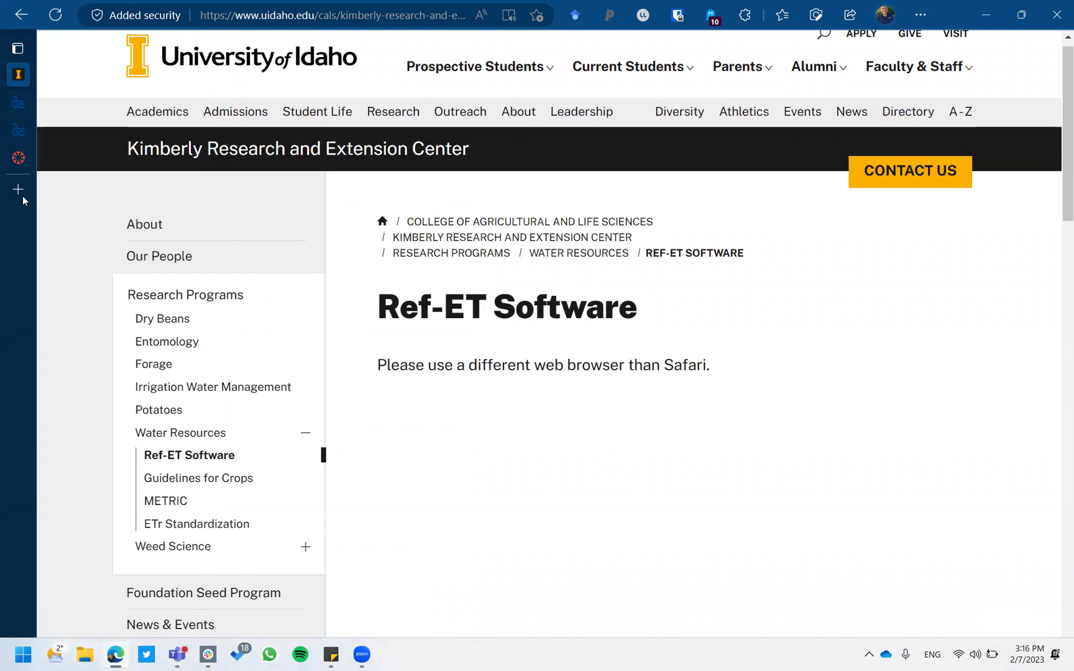
mouse_move(22, 198)
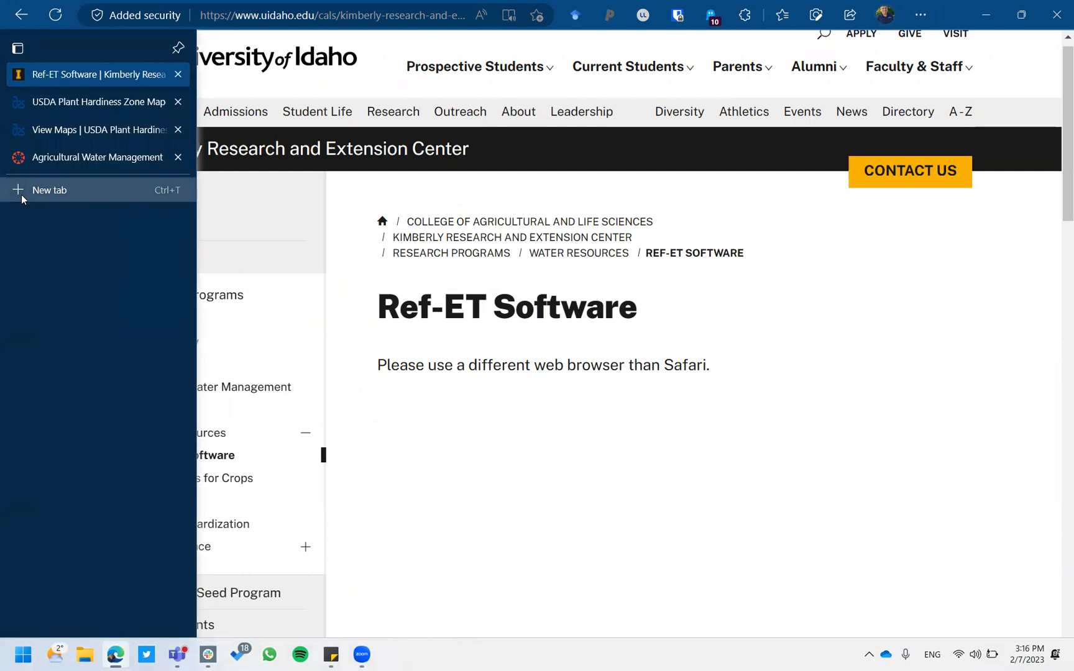
click(22, 192)
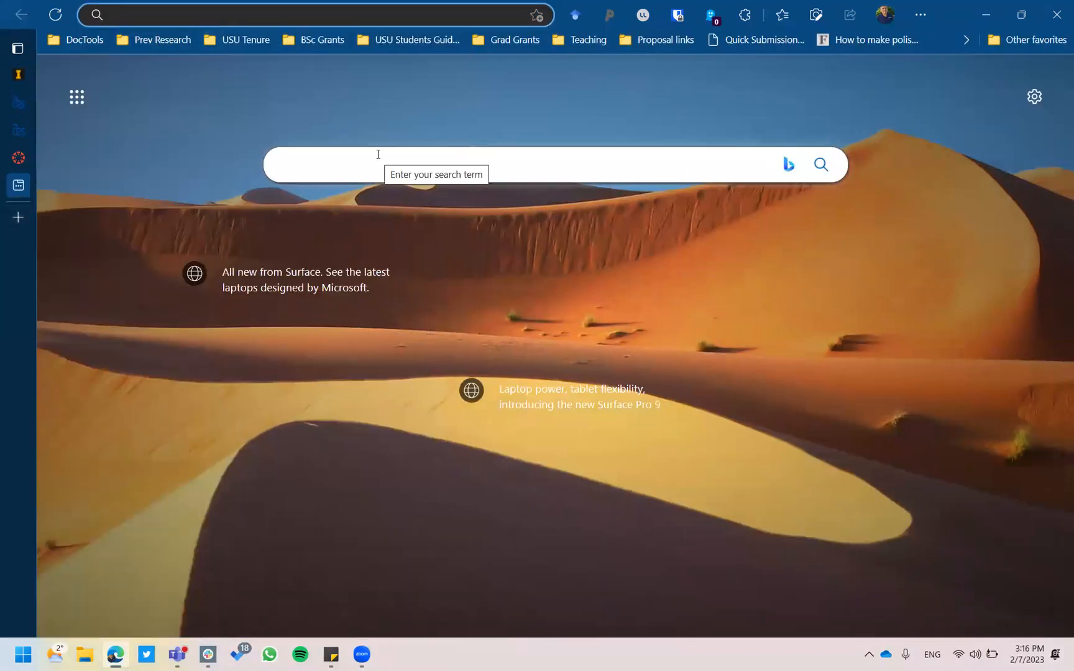
Search for Firefox, download Firefox Installer.exe and run it to install Firefox.
text(f)
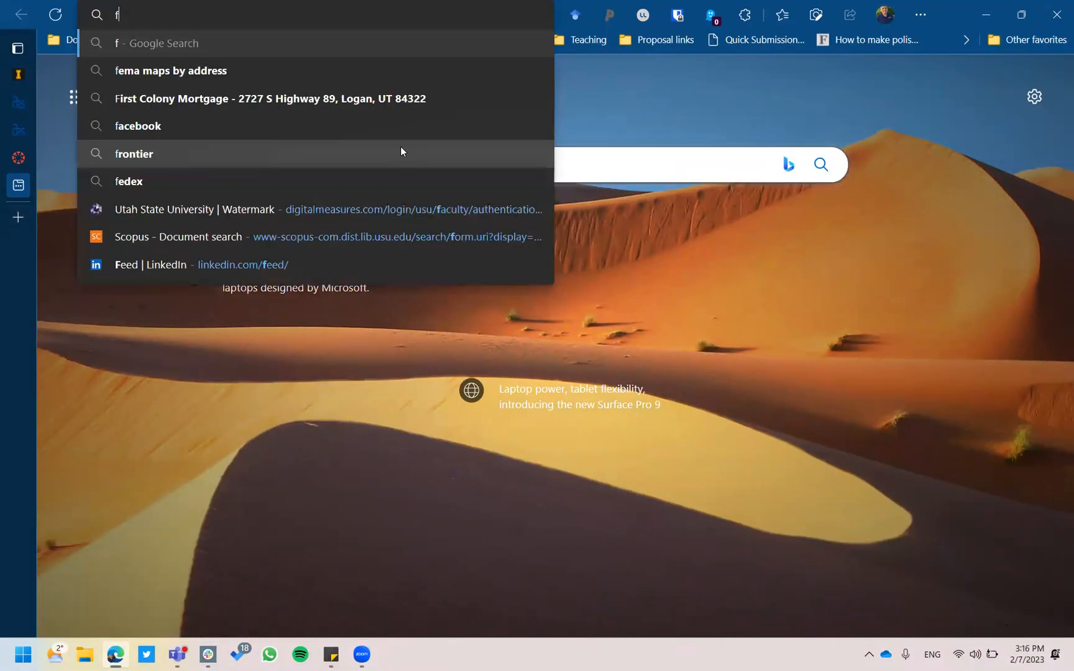
text(irefox)
key(Return)
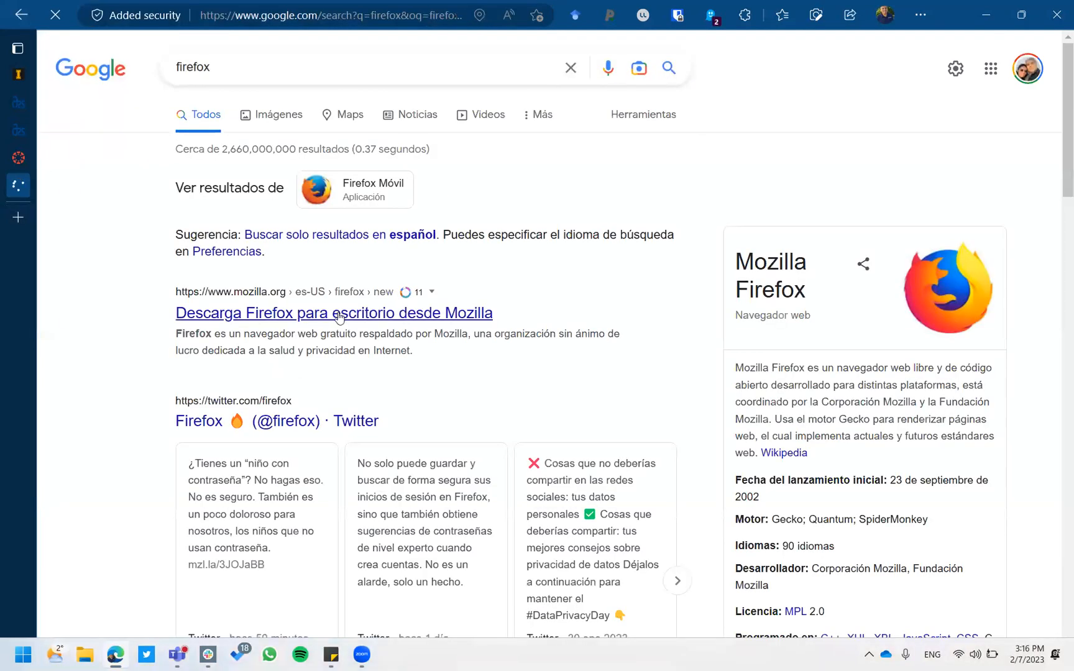
click(339, 314)
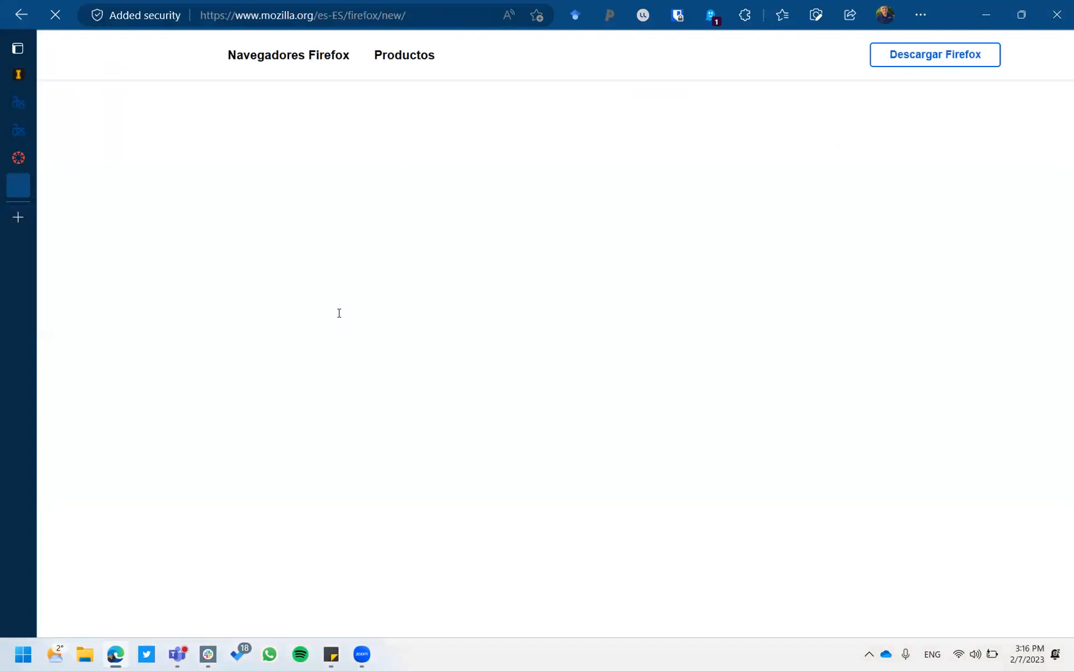
click(185, 465)
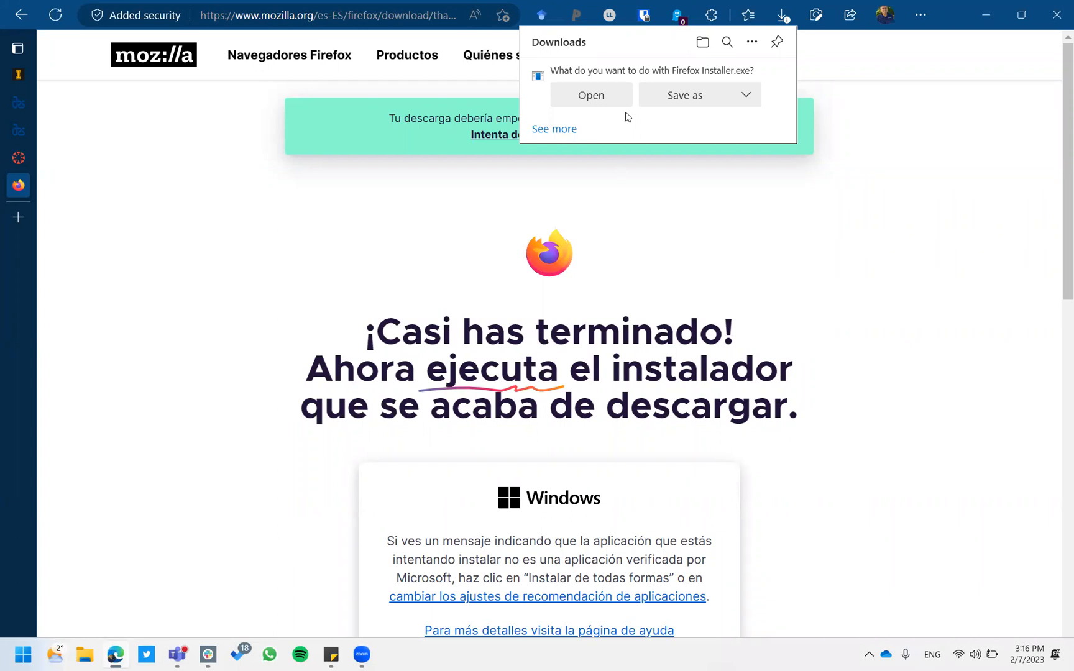
click(603, 104)
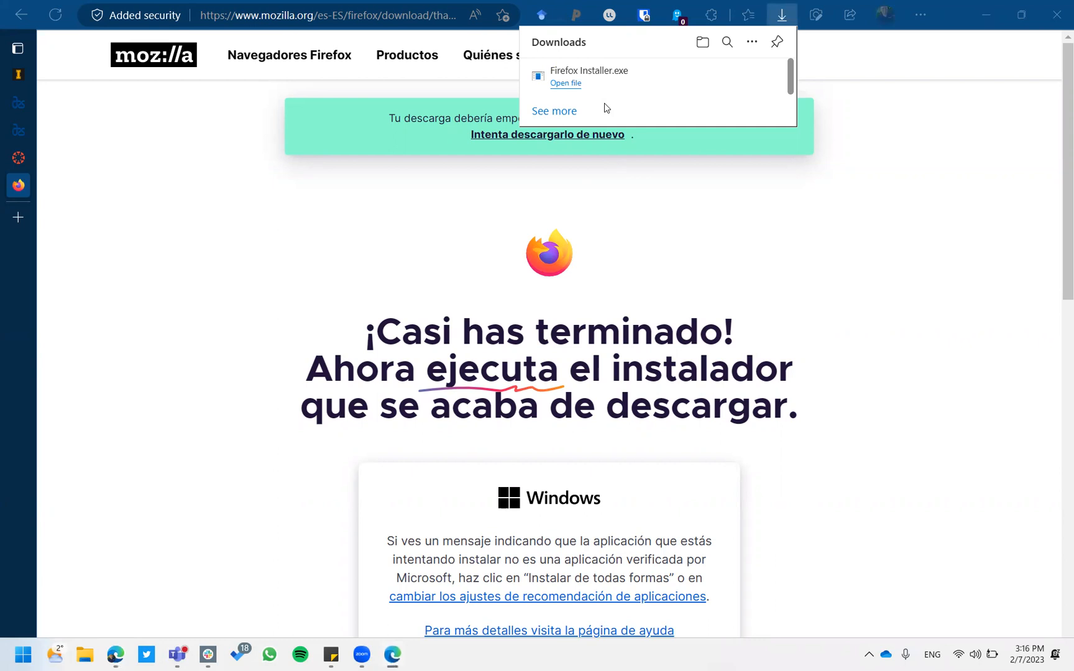
click(570, 88)
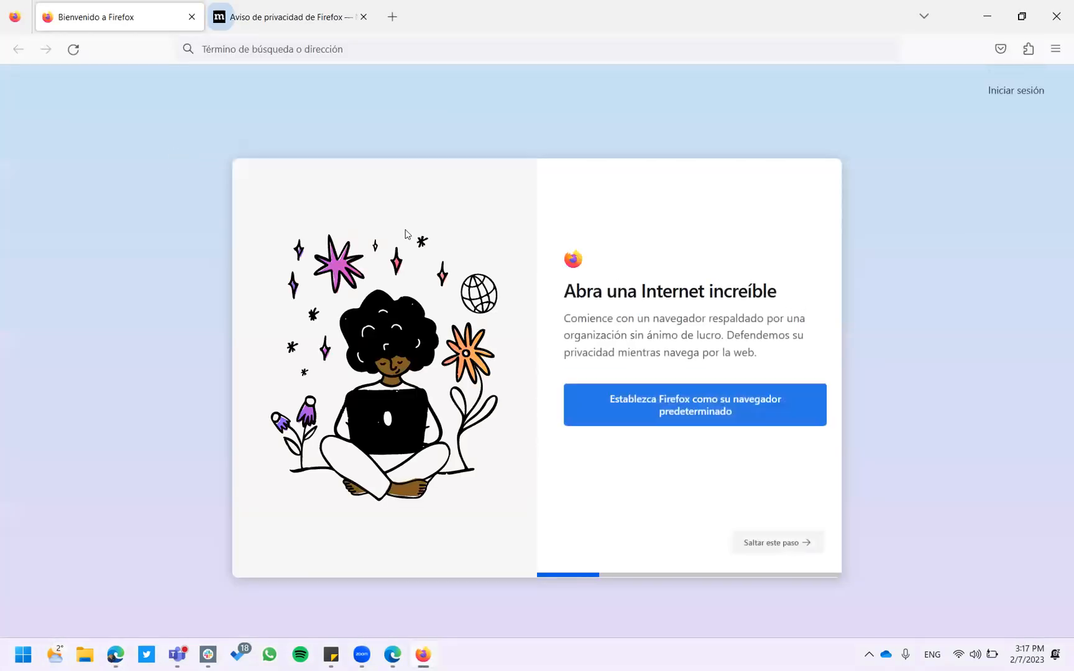
Search 'refET idaho' in Firefox, open the Ref-ET Software page and enter the requester's full name.
click(388, 48)
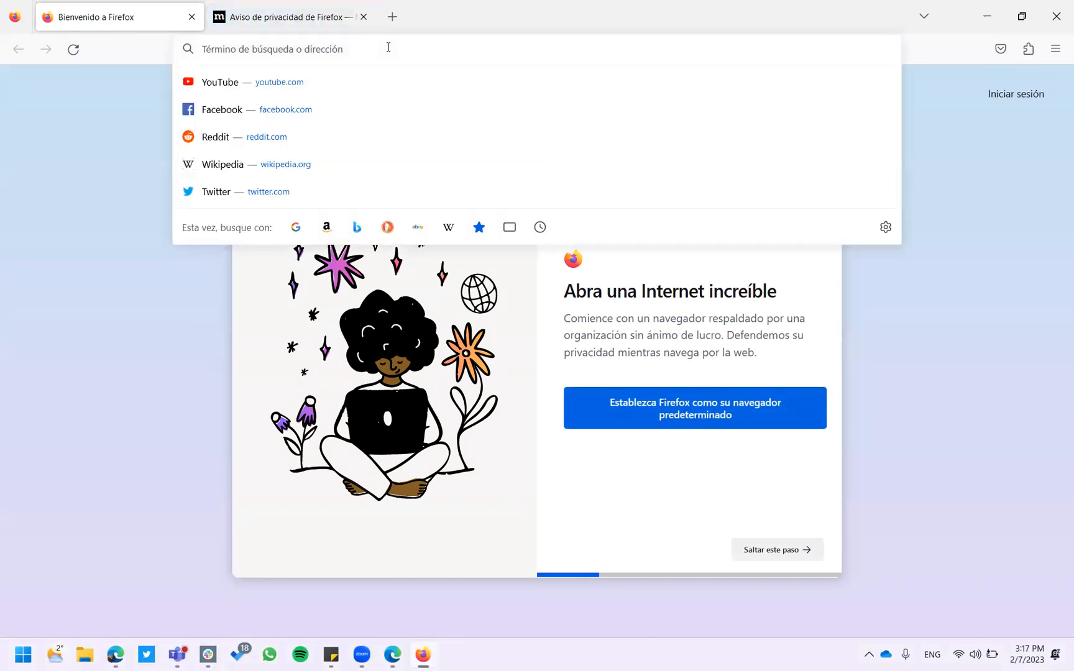
text(refET)
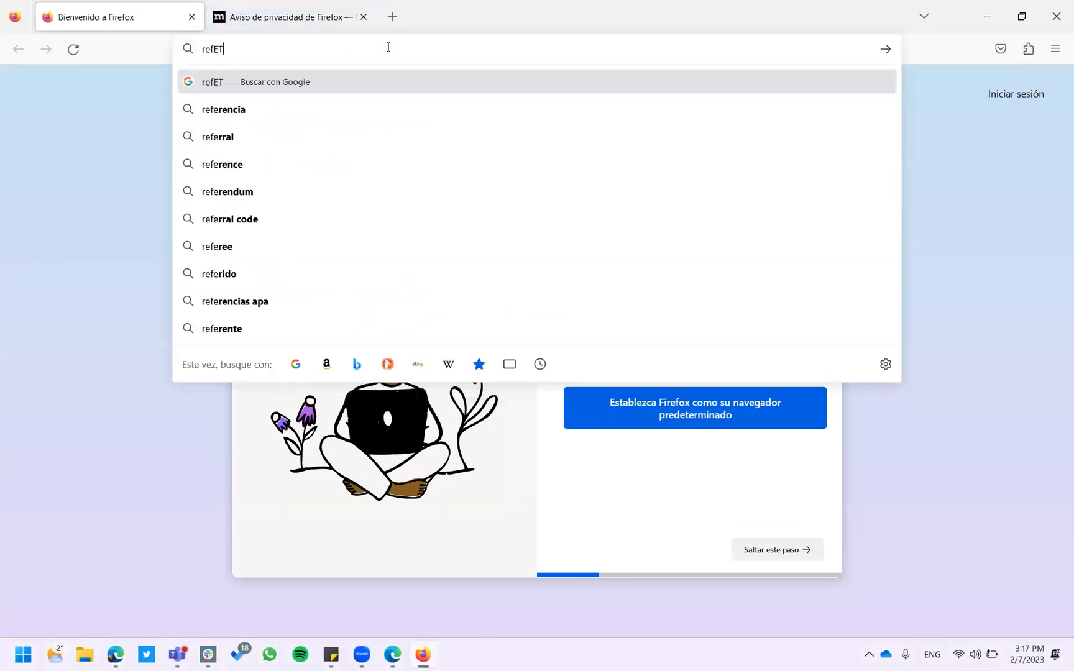
text( idaho)
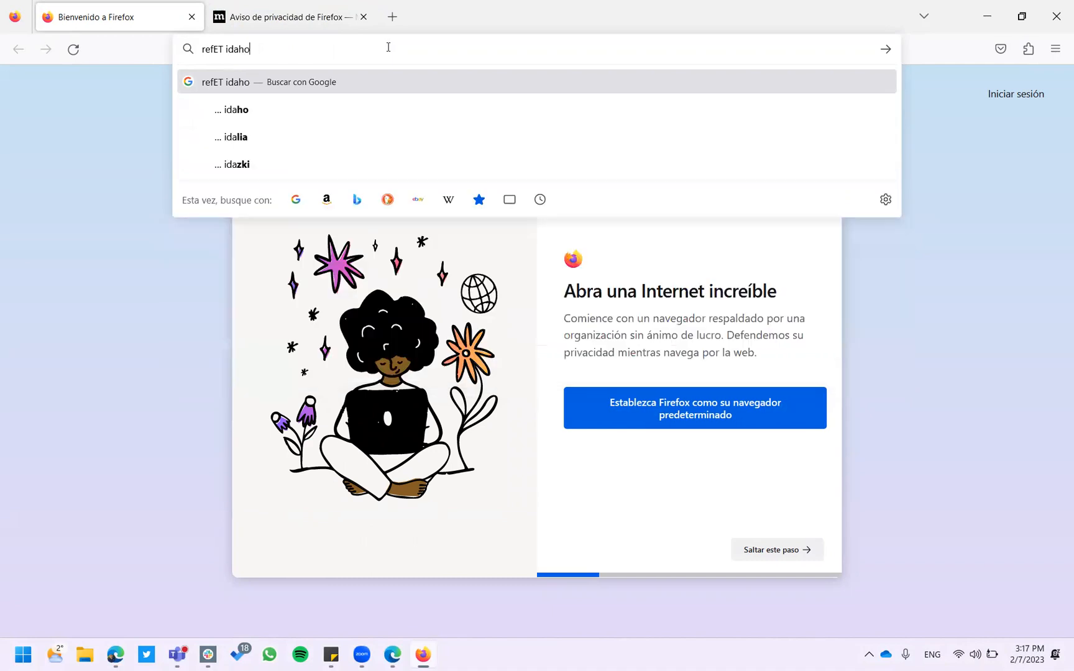
key(Return)
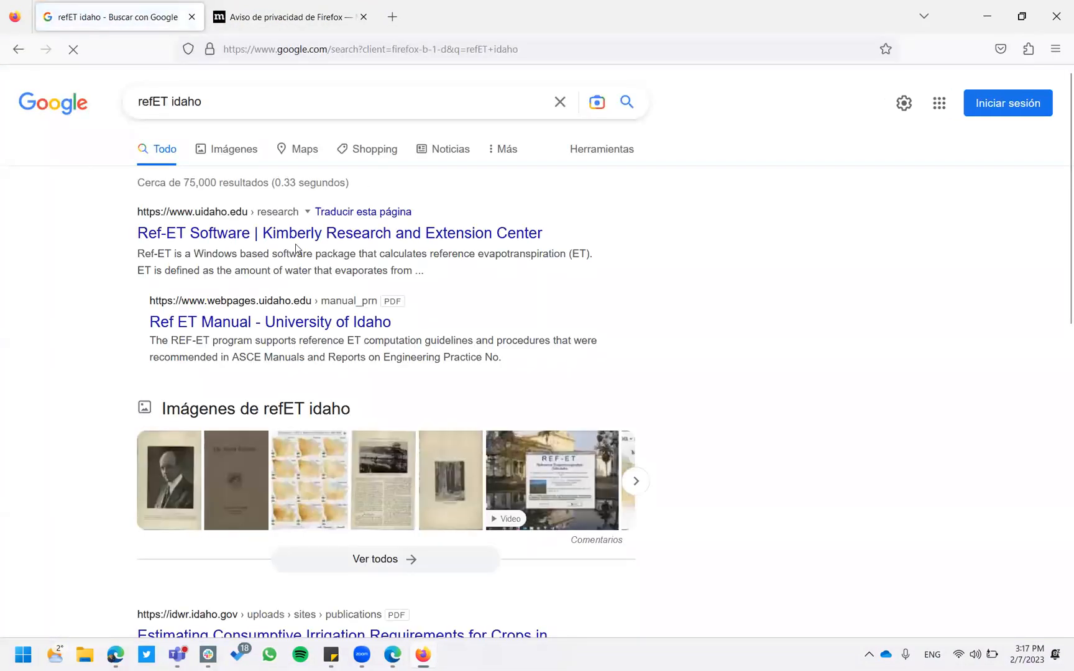
click(304, 241)
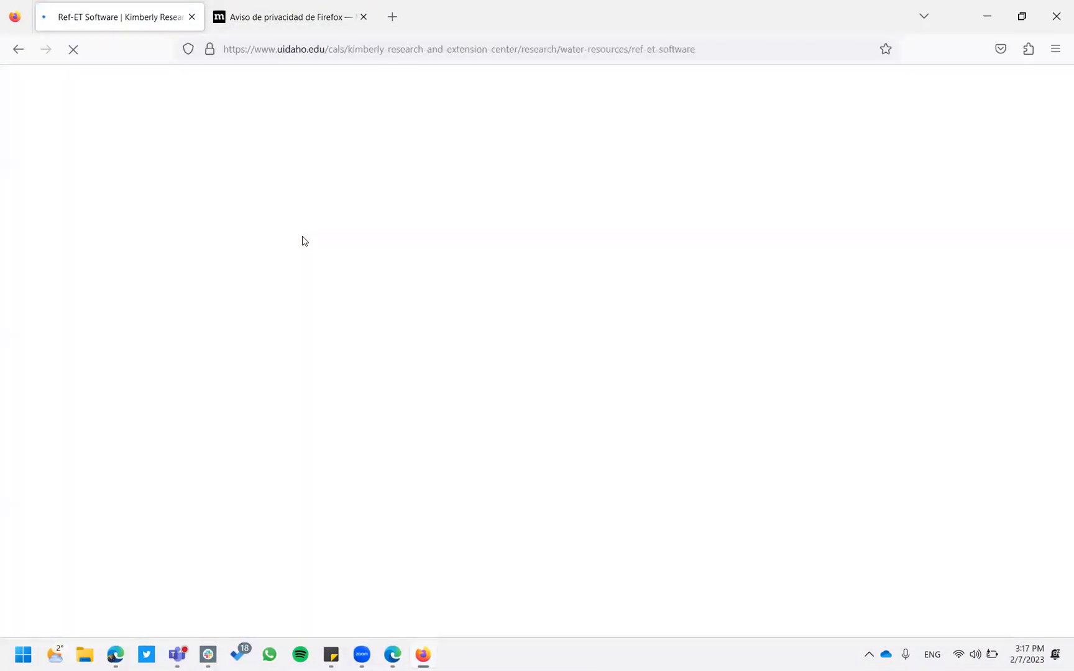
scroll(792, 428, down, 5)
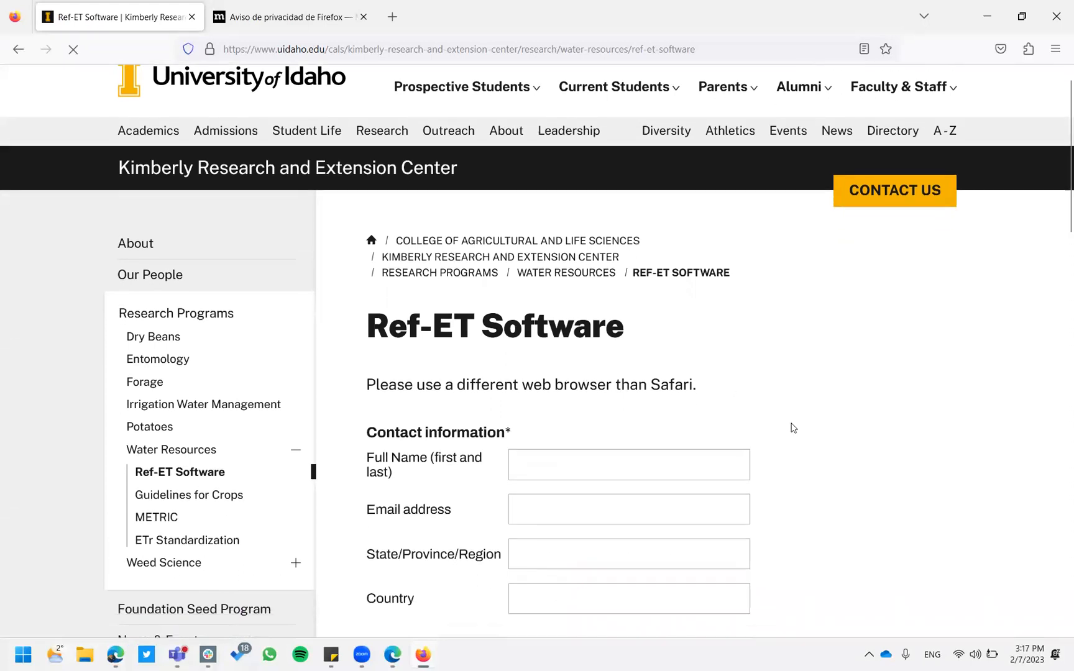
click(556, 201)
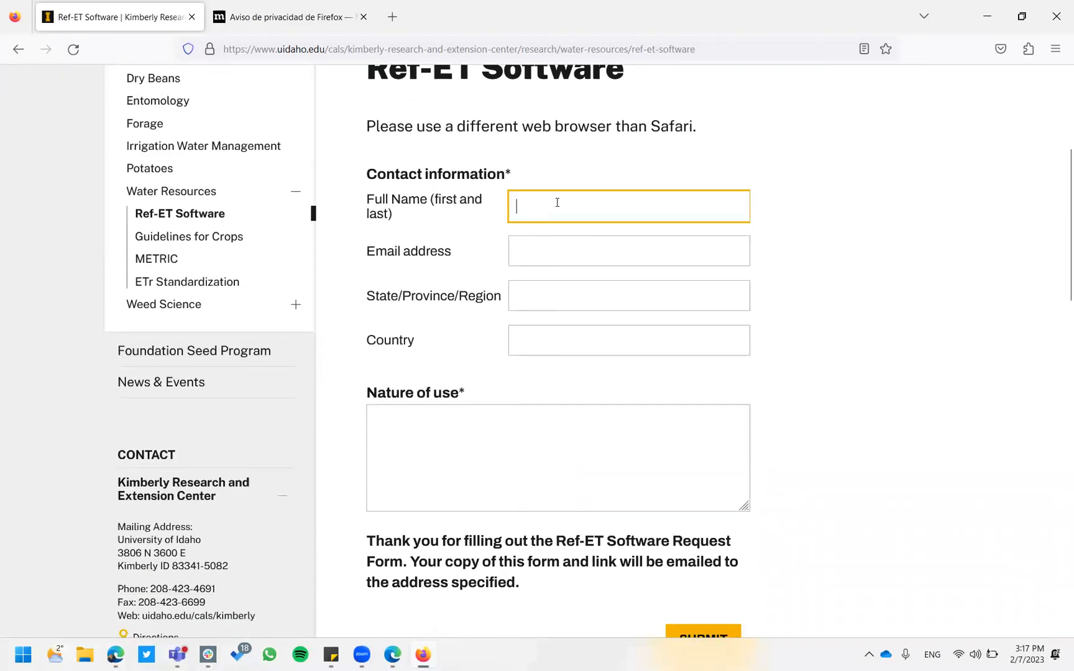
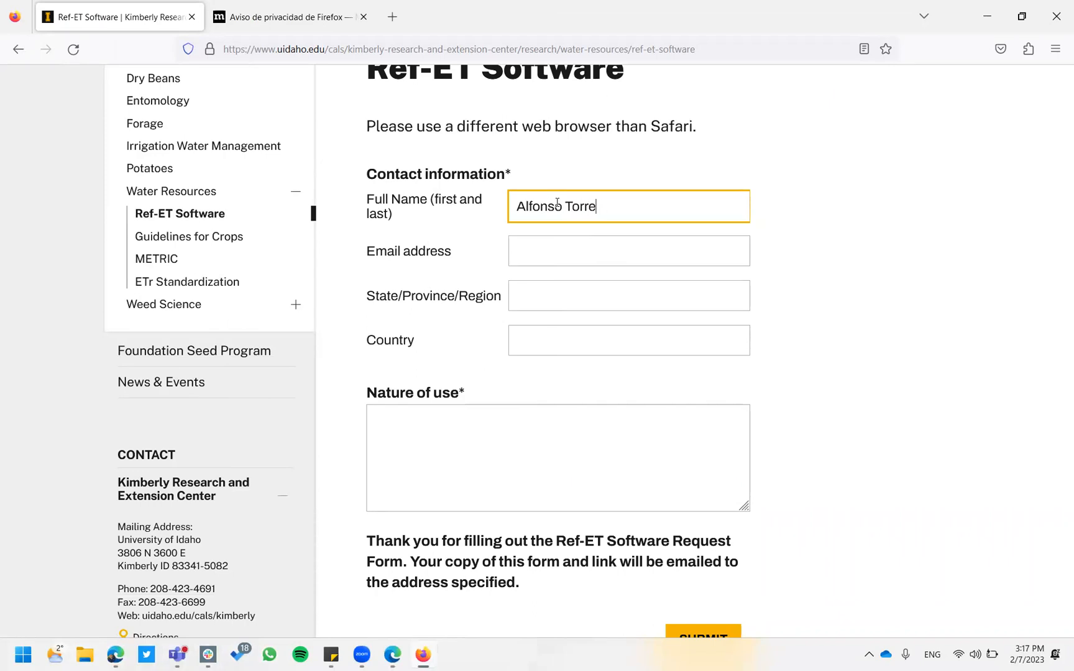
Enter the requester's e-mail, state Utah, country US, nature of use 'education', and submit the form.
click(558, 258)
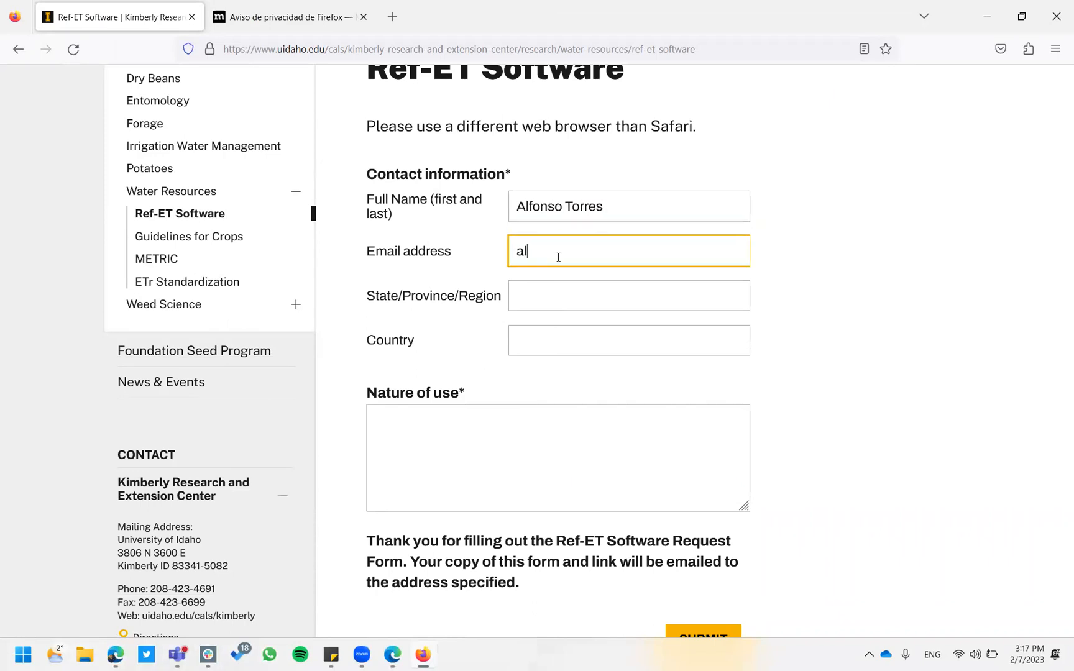
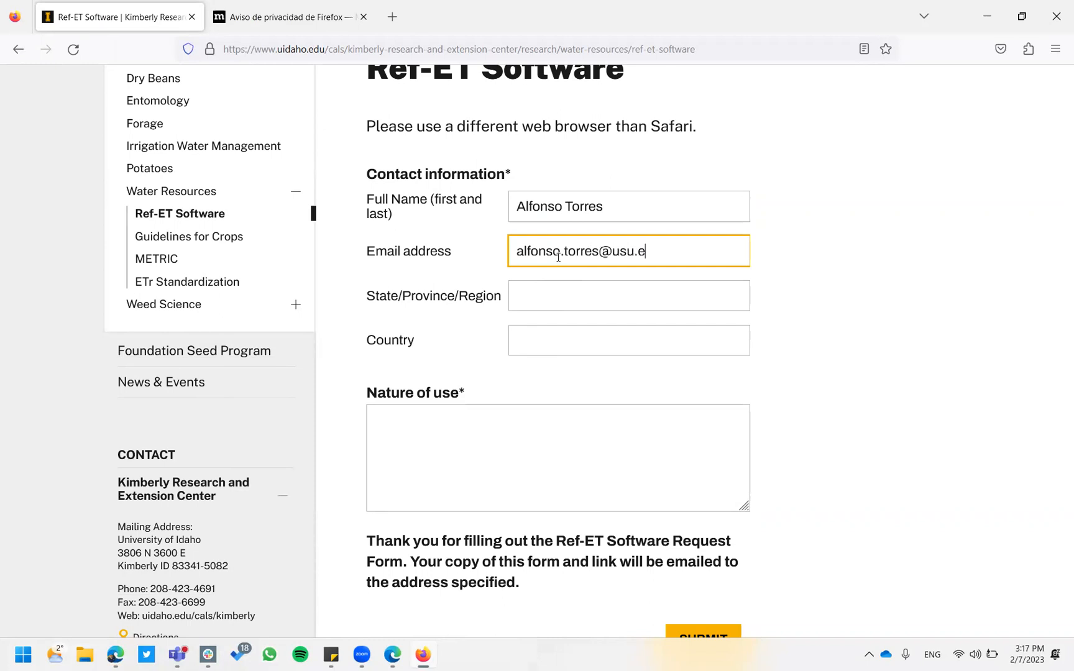
key(Tab)
text(Utah)
click(594, 340)
text(US)
click(557, 419)
text(education)
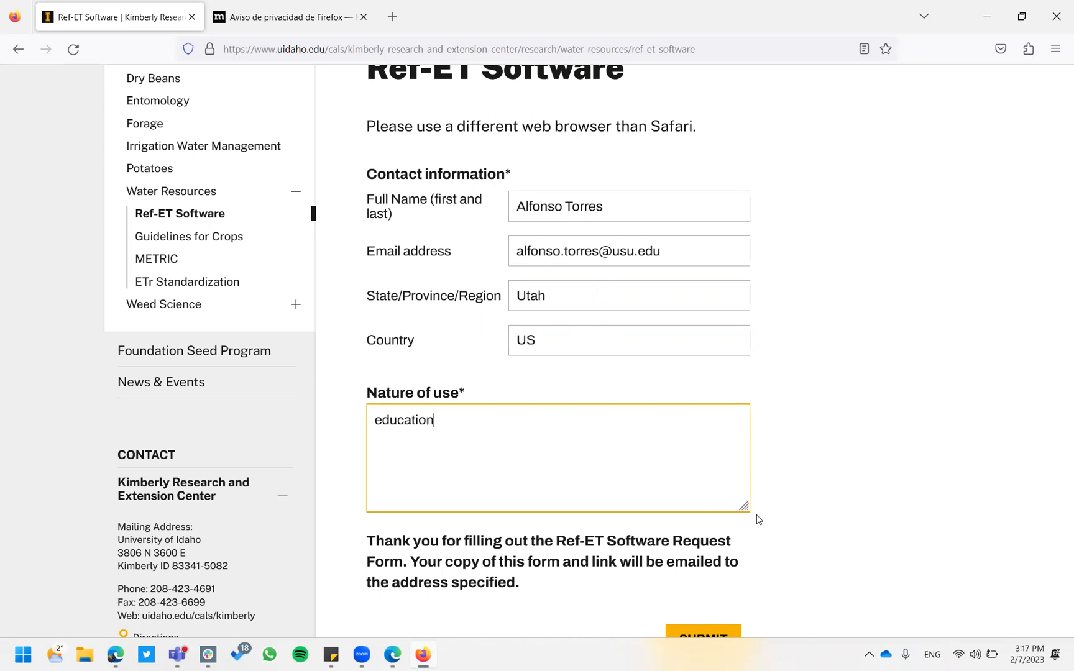
scroll(781, 523, down, 3)
click(704, 534)
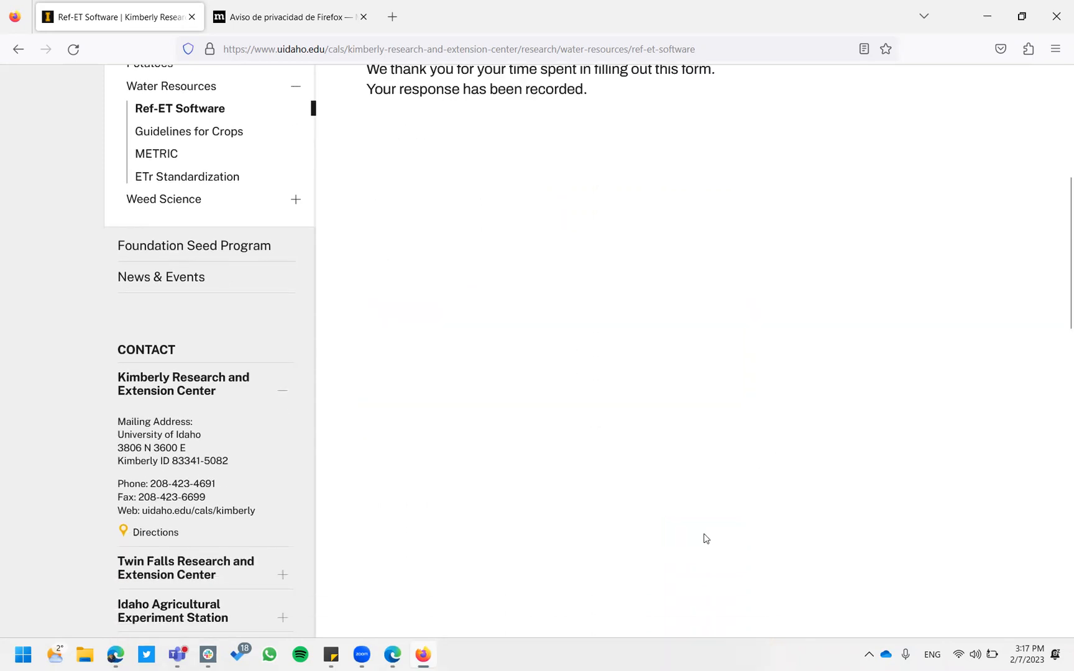
Launch Outlook via a Start search for 'out' and open the 'Your copy of Ref-ET Software Request' e-mail.
key(super)
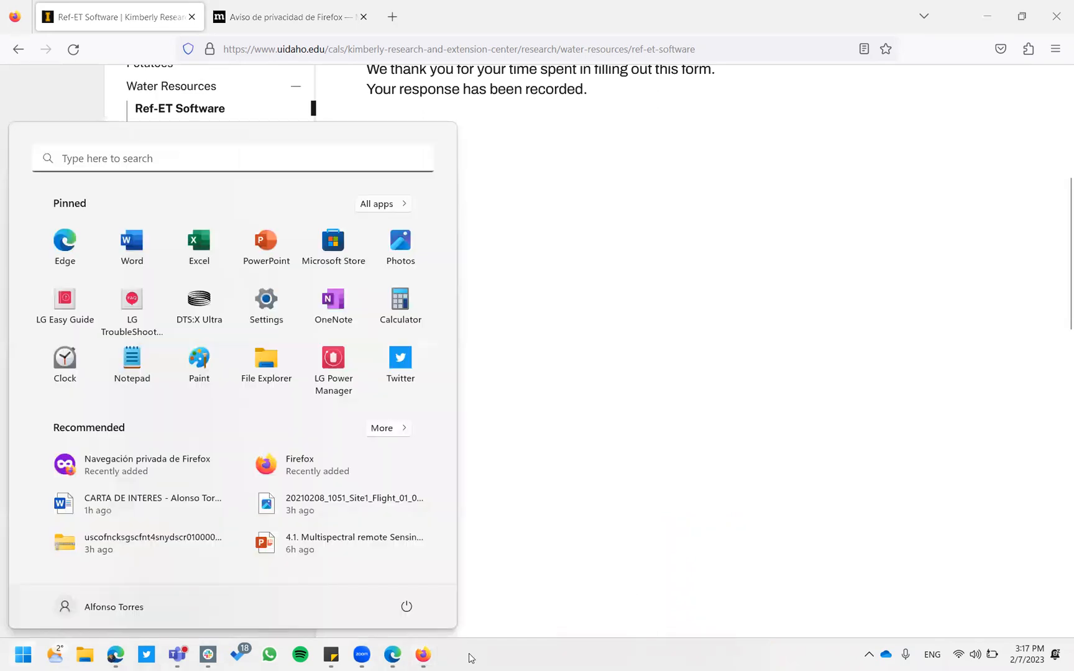
text(out)
key(Return)
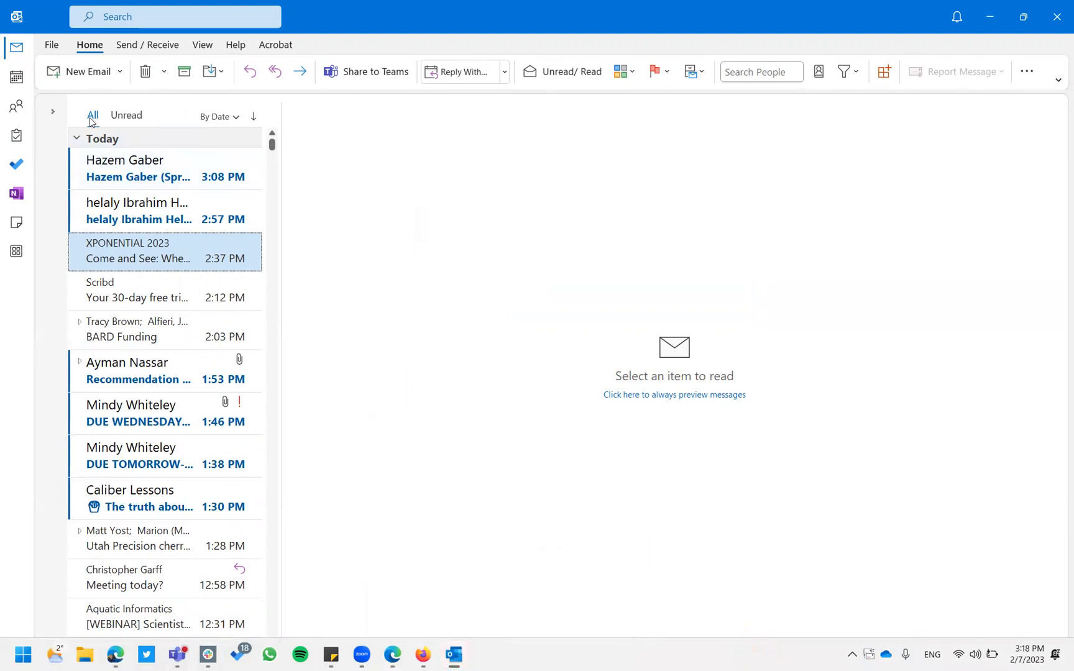
click(54, 113)
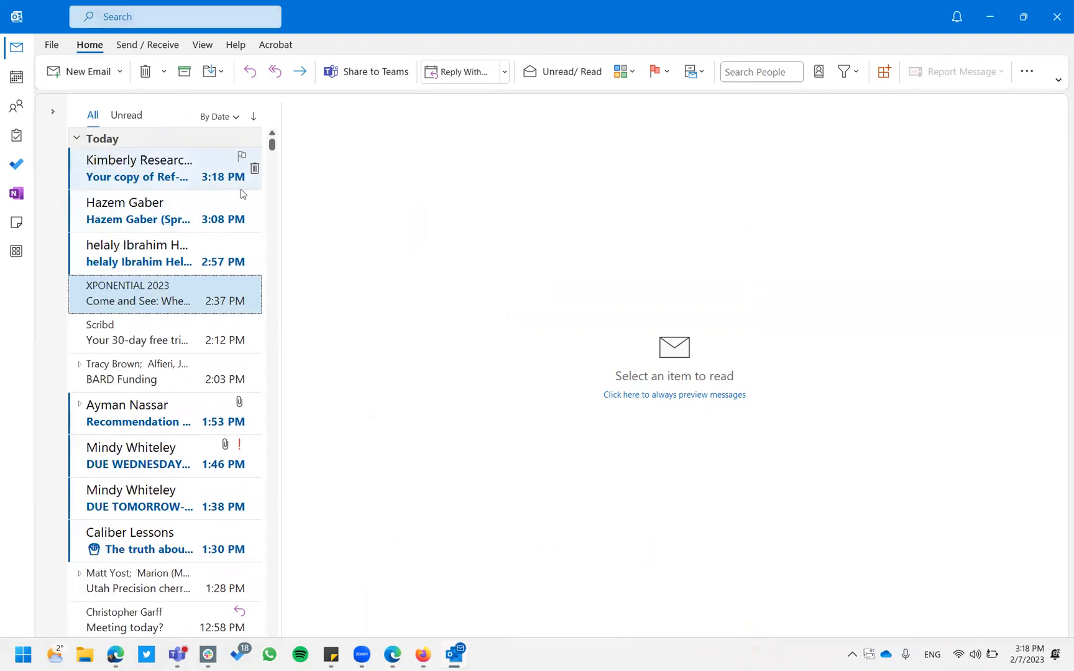
click(168, 171)
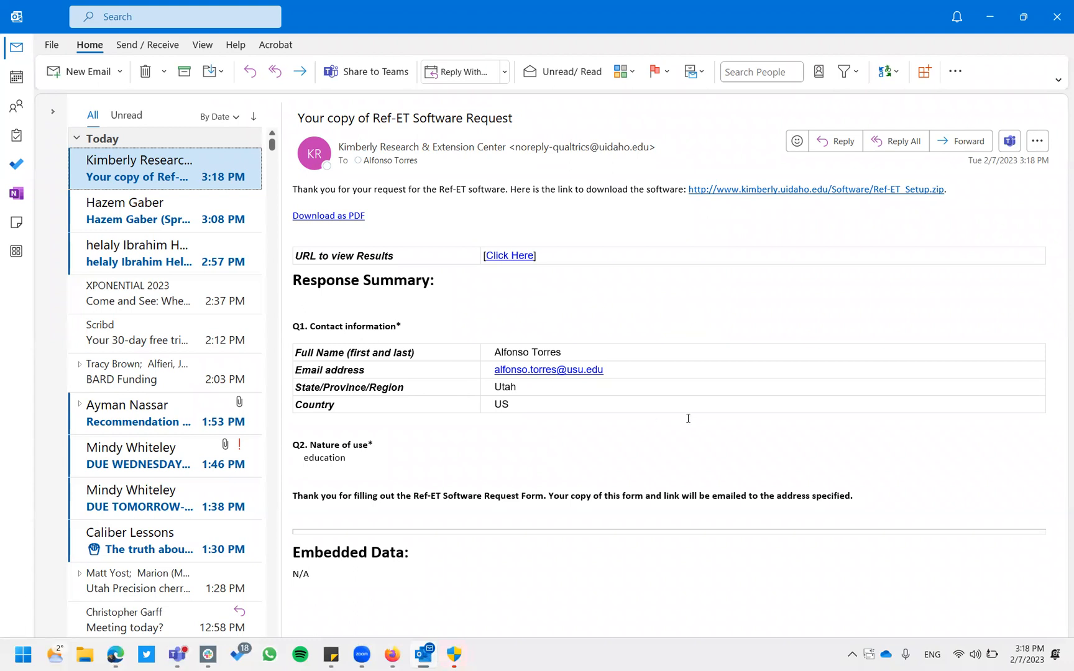
Download Ref-ET_Setup.zip from the e-mailed link through Edge, saving it into Downloads.
click(830, 191)
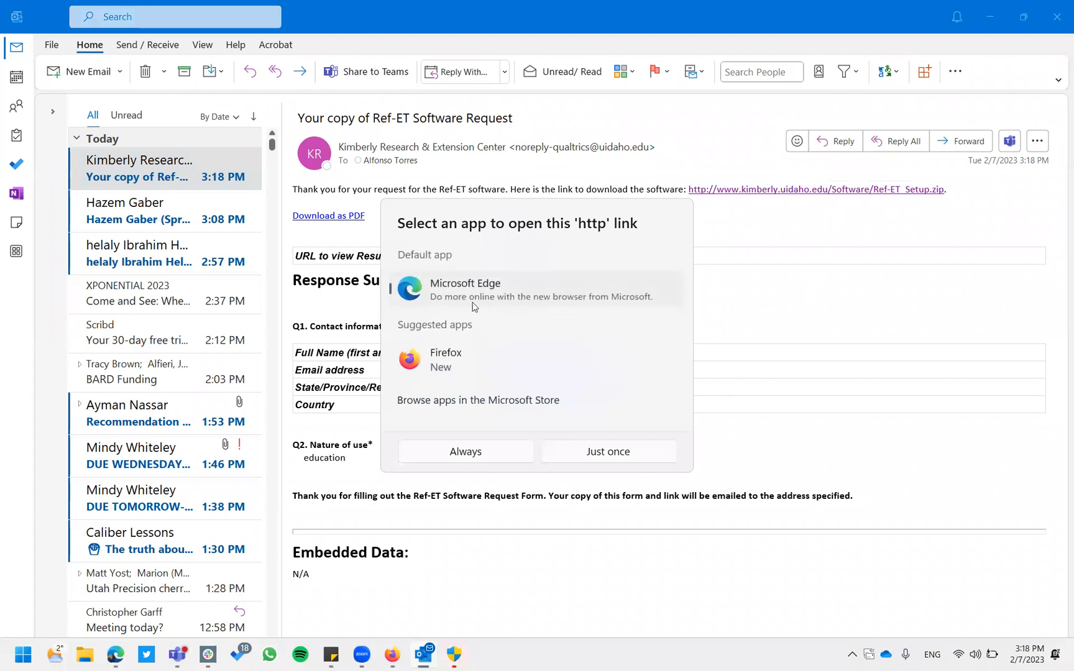
click(467, 452)
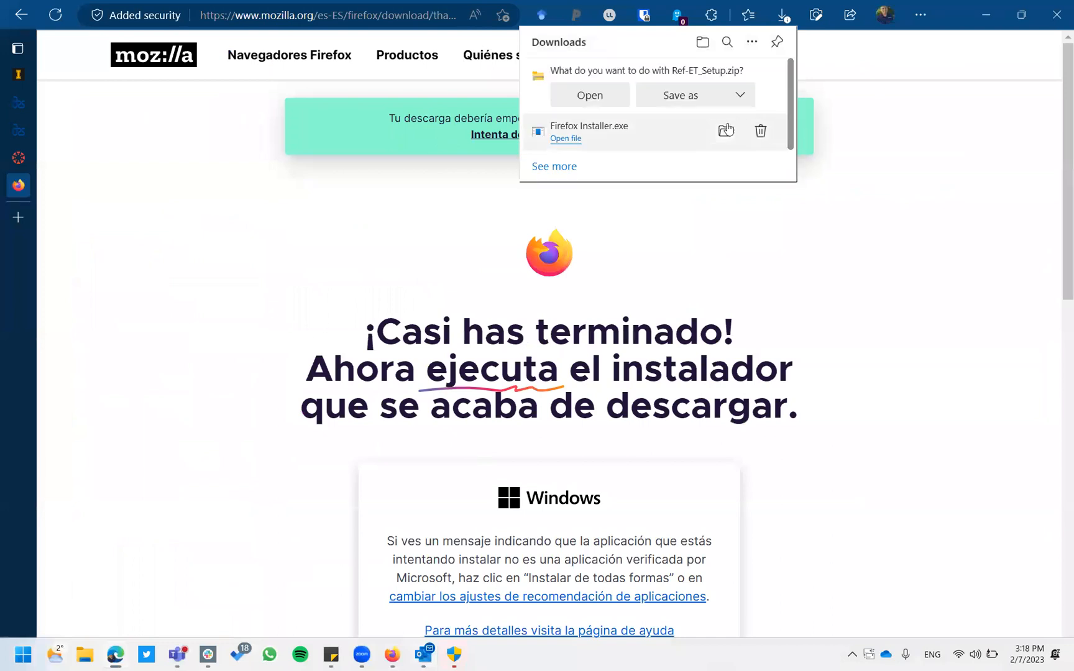
click(689, 100)
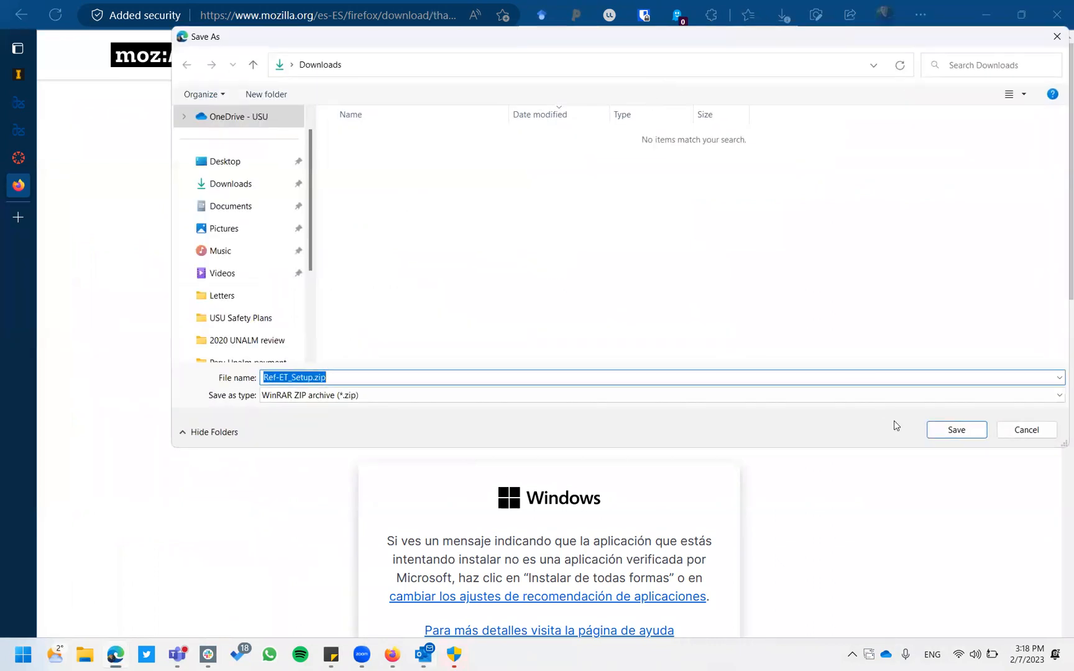
click(953, 434)
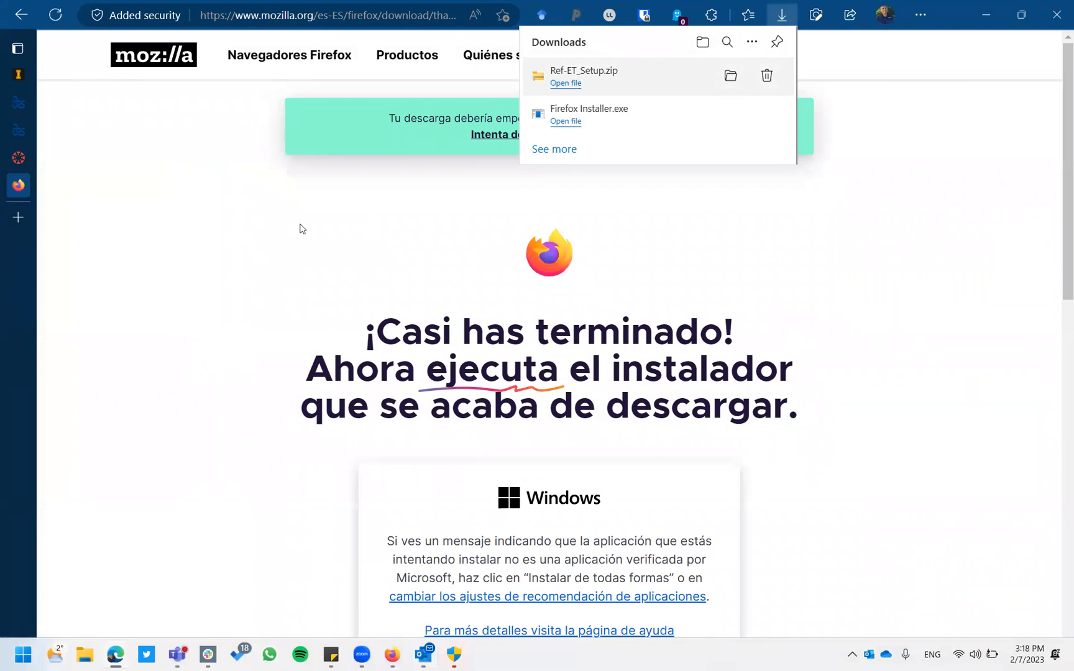
click(86, 656)
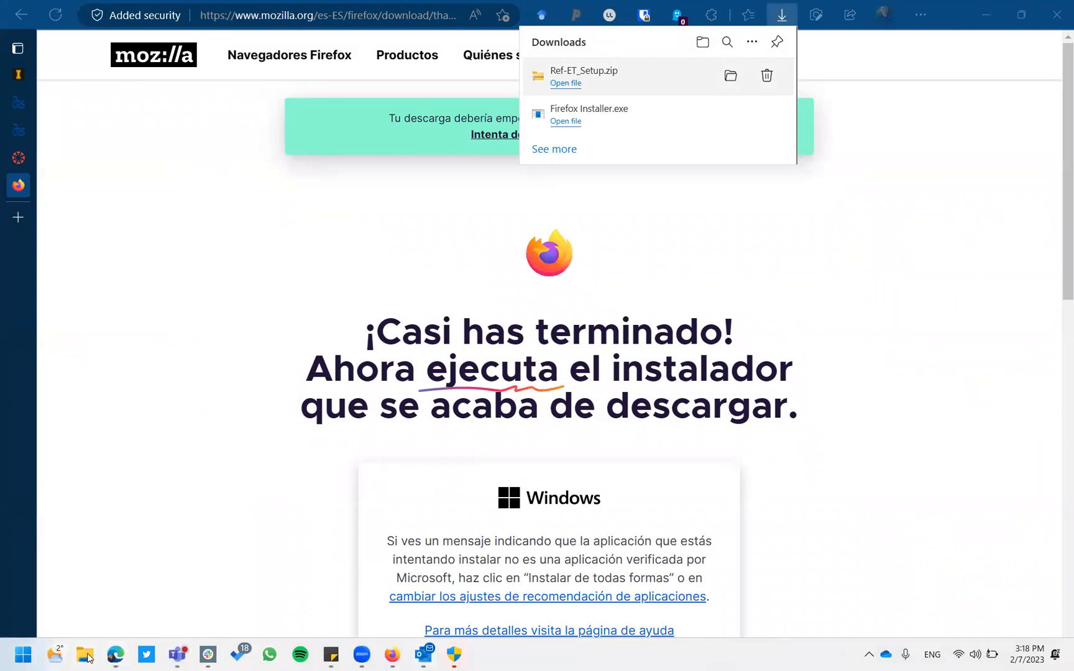
Extract Ref-ET_Setup.zip in Downloads to its suggested folder and run Ref-ET_4.1_Setup.exe.
click(85, 198)
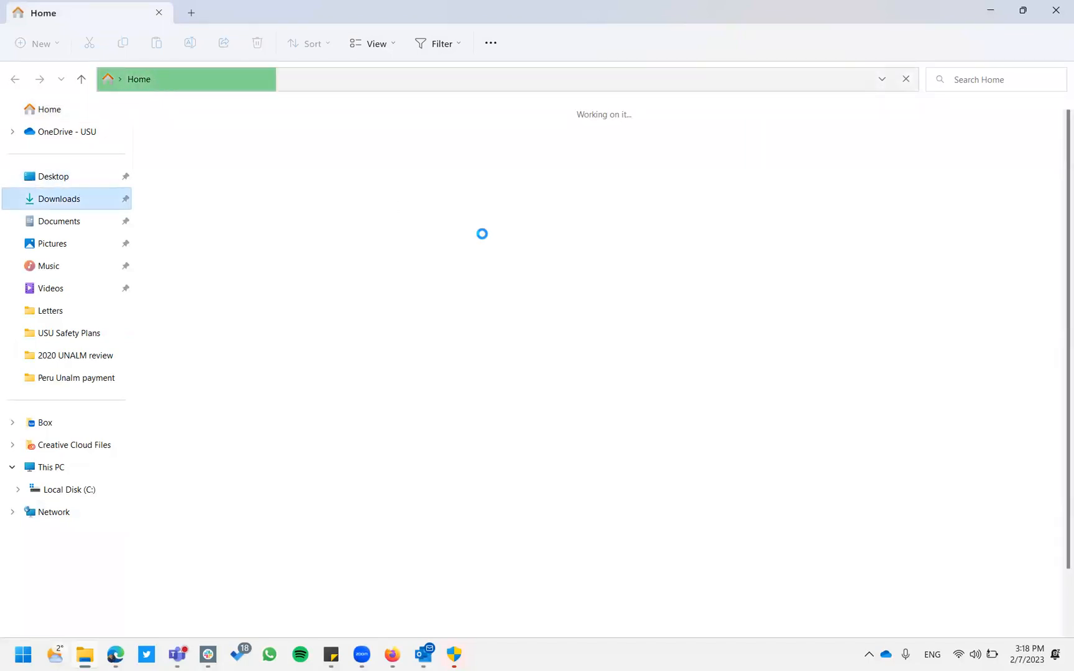
right_click(177, 140)
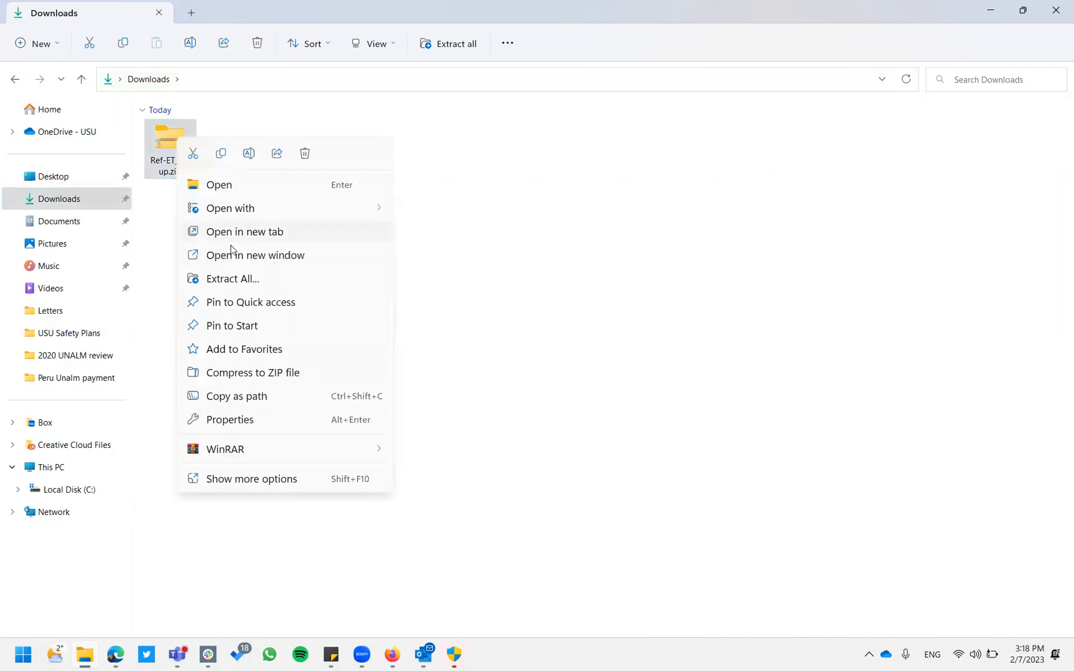
click(238, 277)
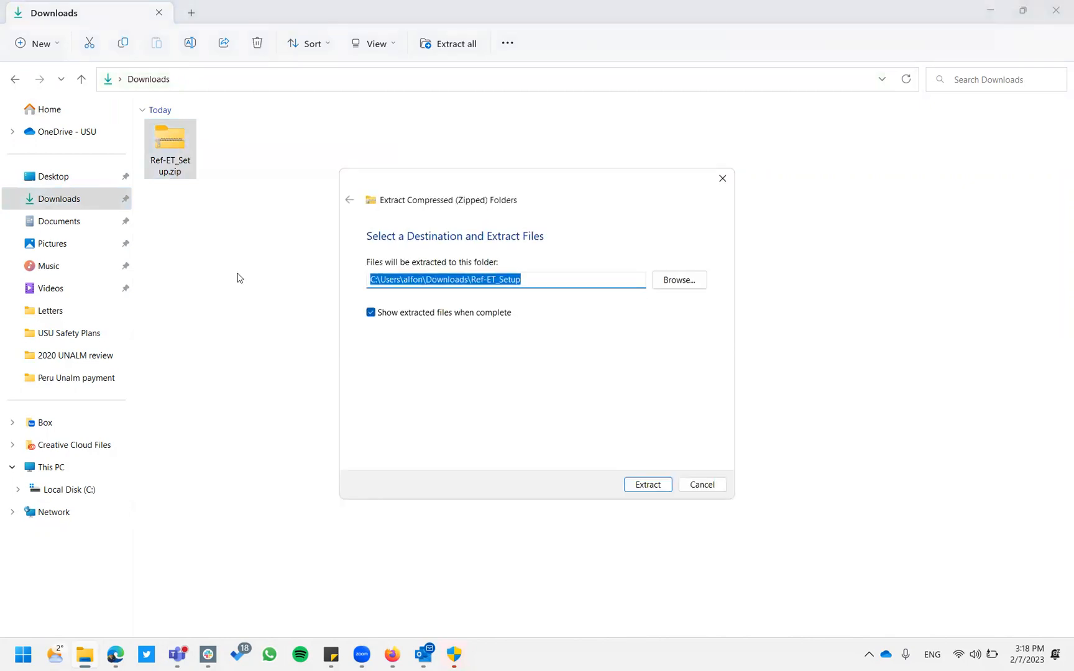
key(Return)
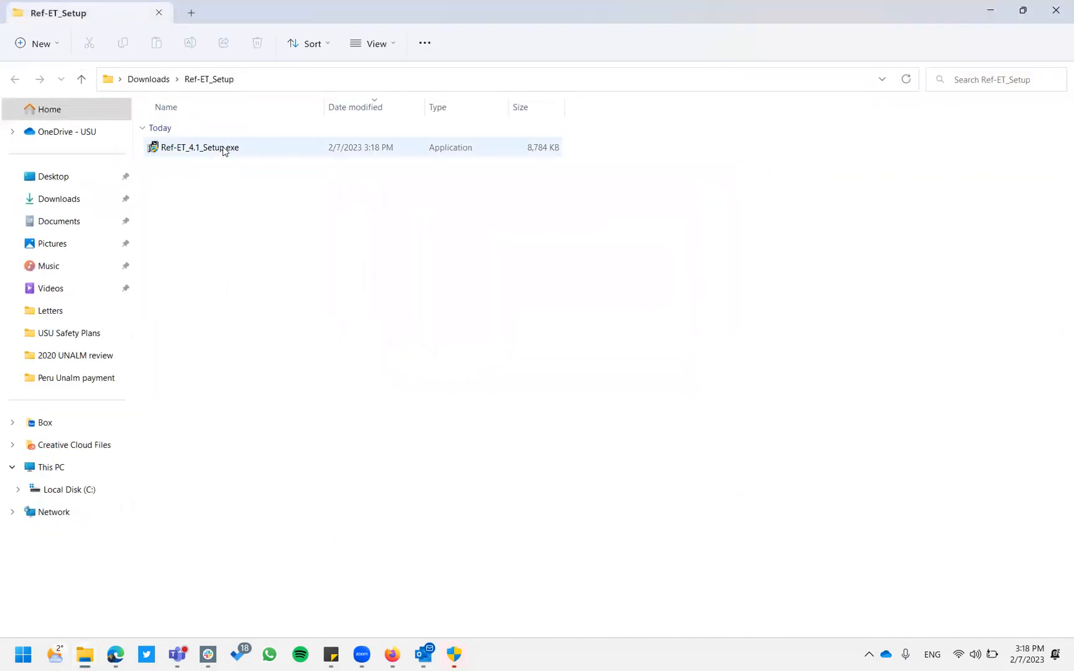
double_click(224, 150)
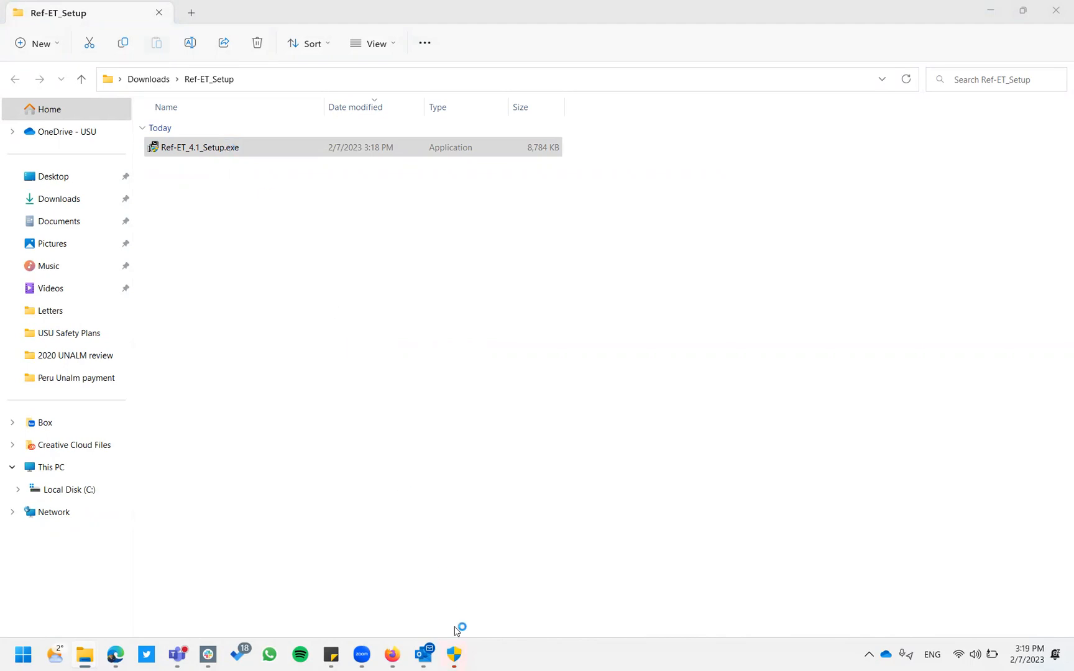
Approve the pending permission prompt and minimize the Firefox installer window.
click(463, 657)
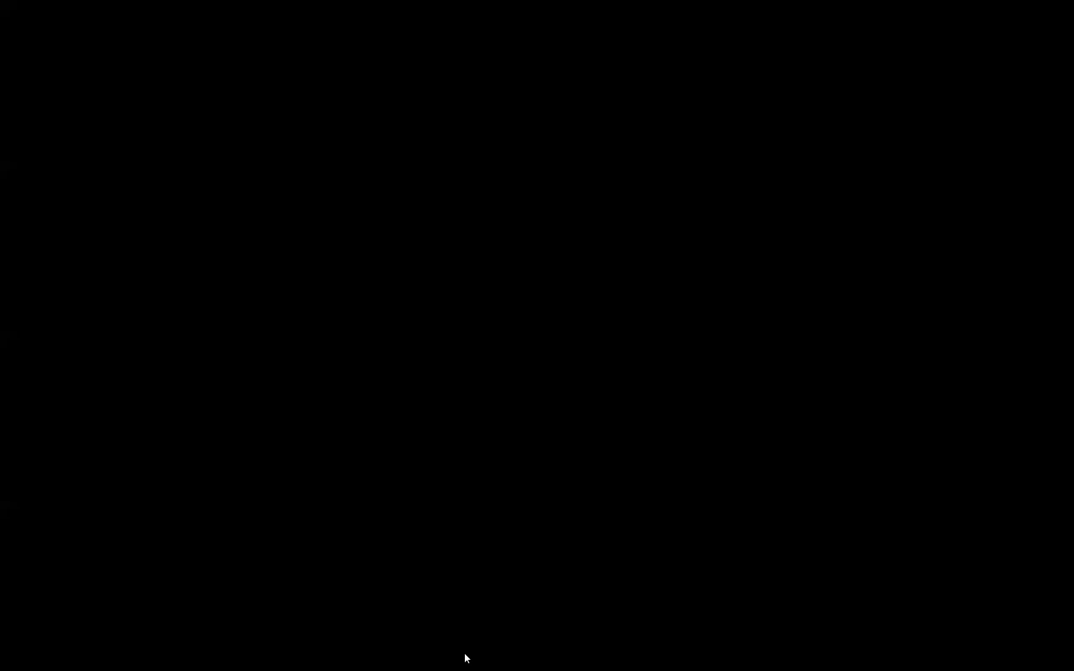
click(497, 452)
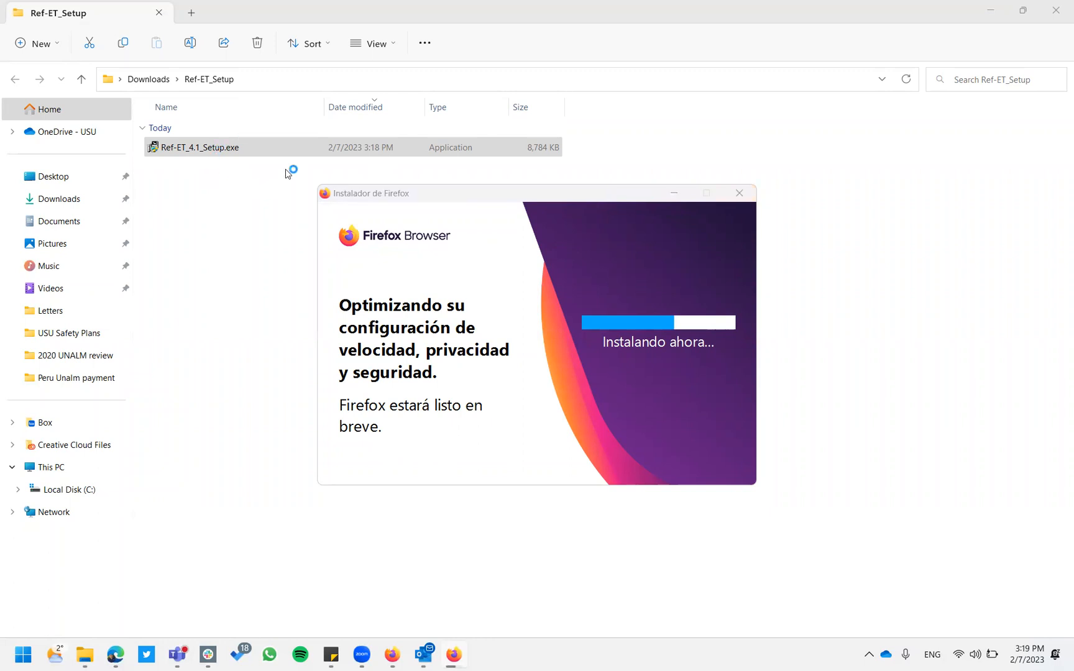
click(674, 193)
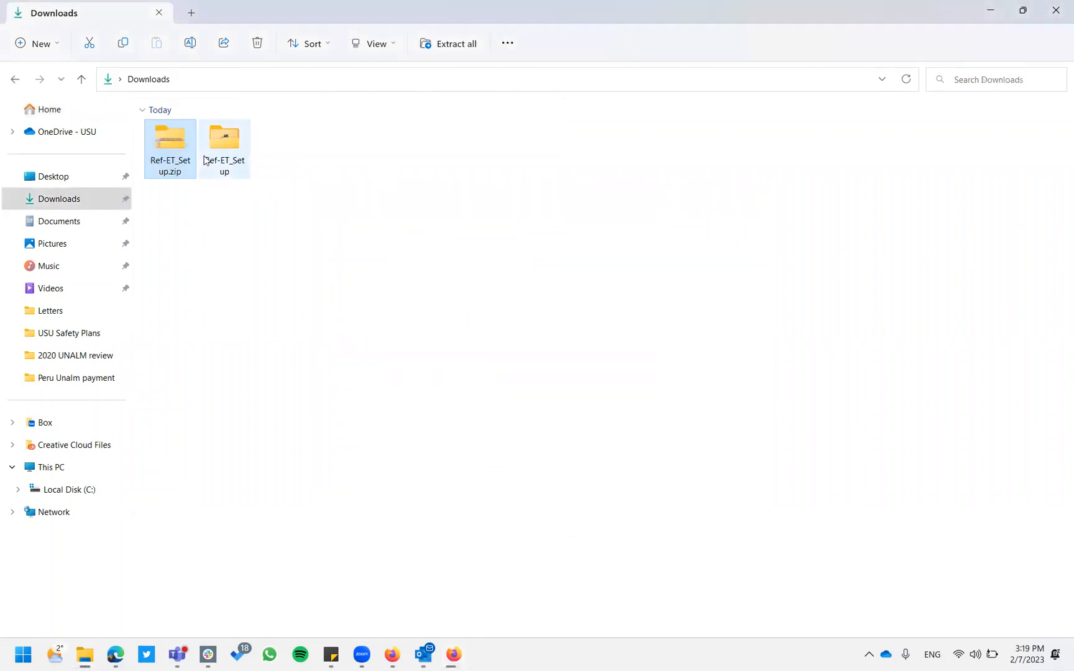
Relaunch Ref-ET_4.1_Setup.exe from the Ref-ET_Setup folder, allow it to run, and close Firefox.
double_click(231, 152)
click(231, 153)
double_click(232, 152)
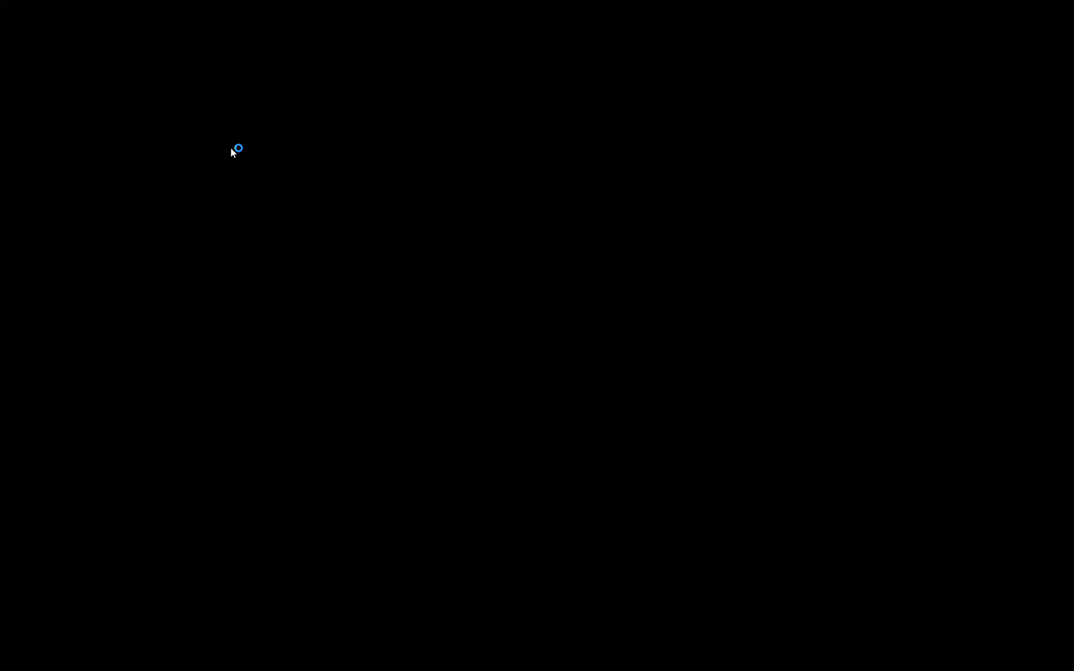
click(470, 454)
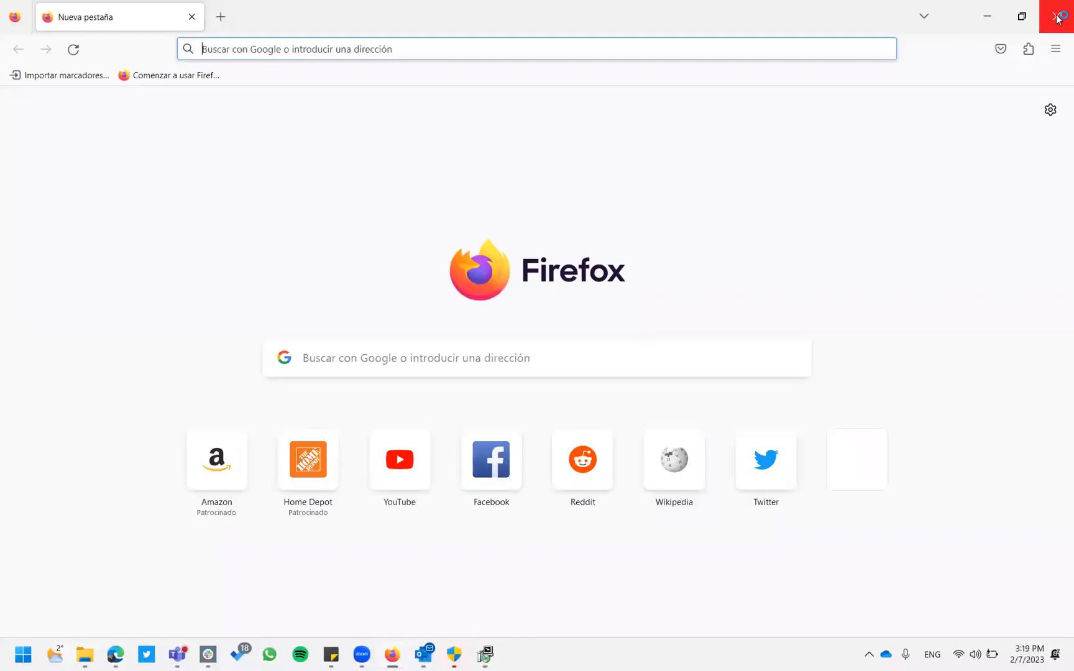
click(1059, 19)
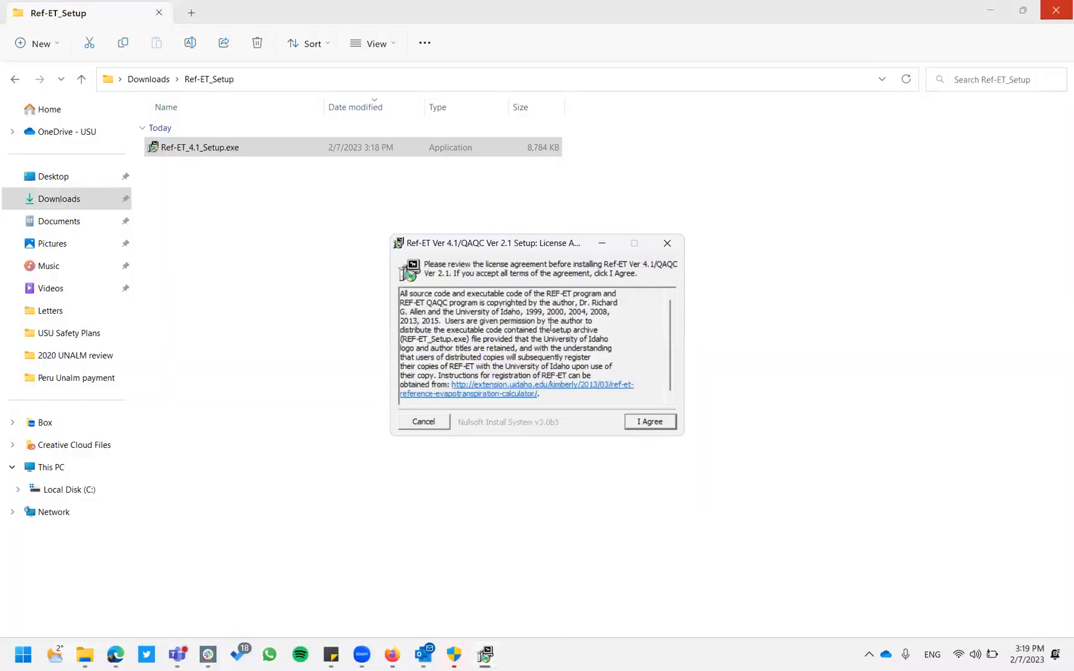
Accept the Ref-ET license, keep the default install folder, and install all components.
click(653, 427)
click(649, 422)
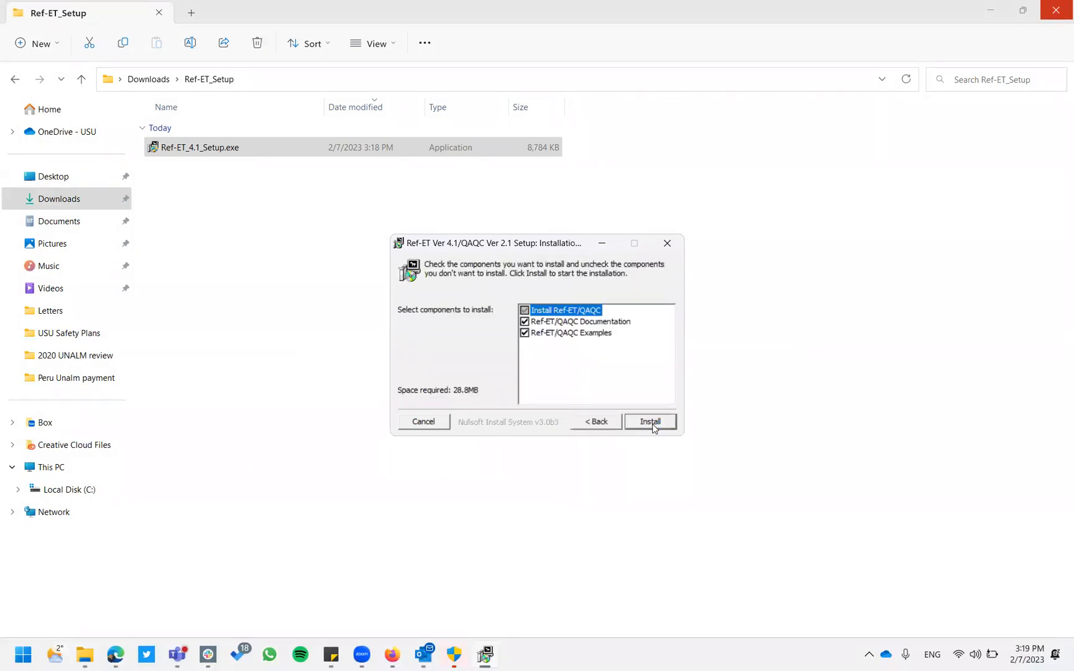
click(650, 422)
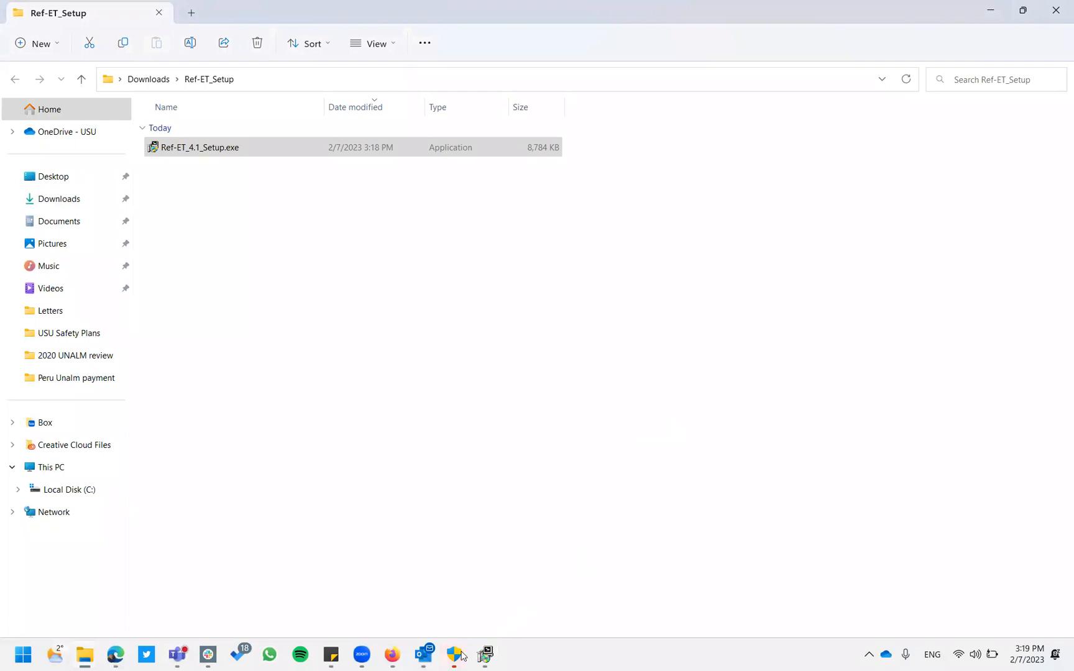
Approve the UAC prompt, dismiss the already-running warning, and close the finished installer and folder window.
mouse_move(462, 652)
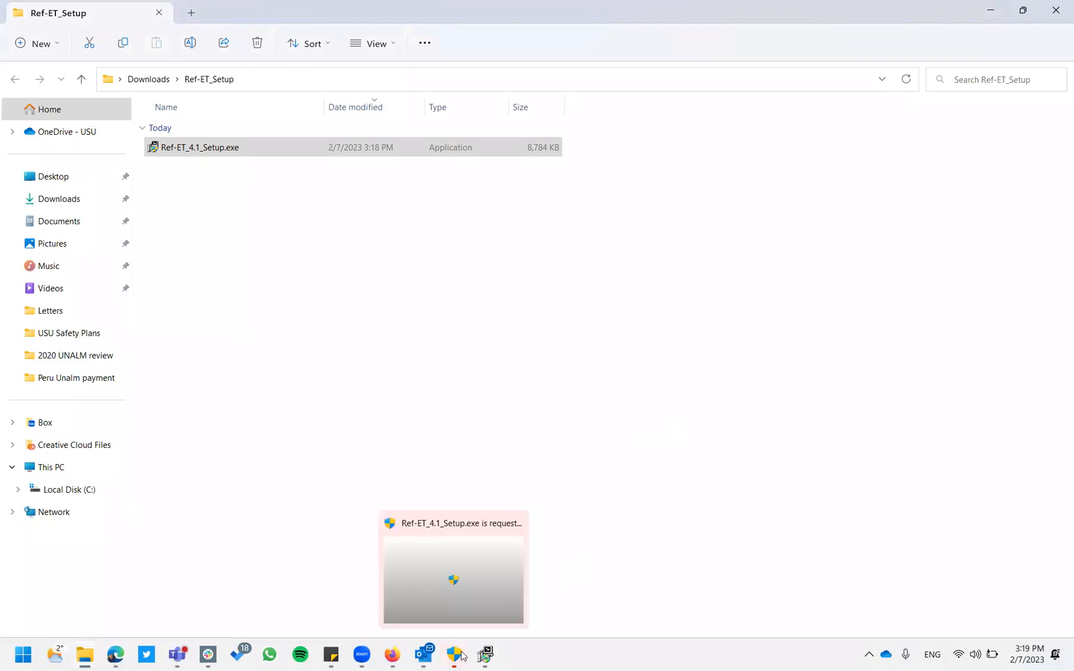
click(455, 582)
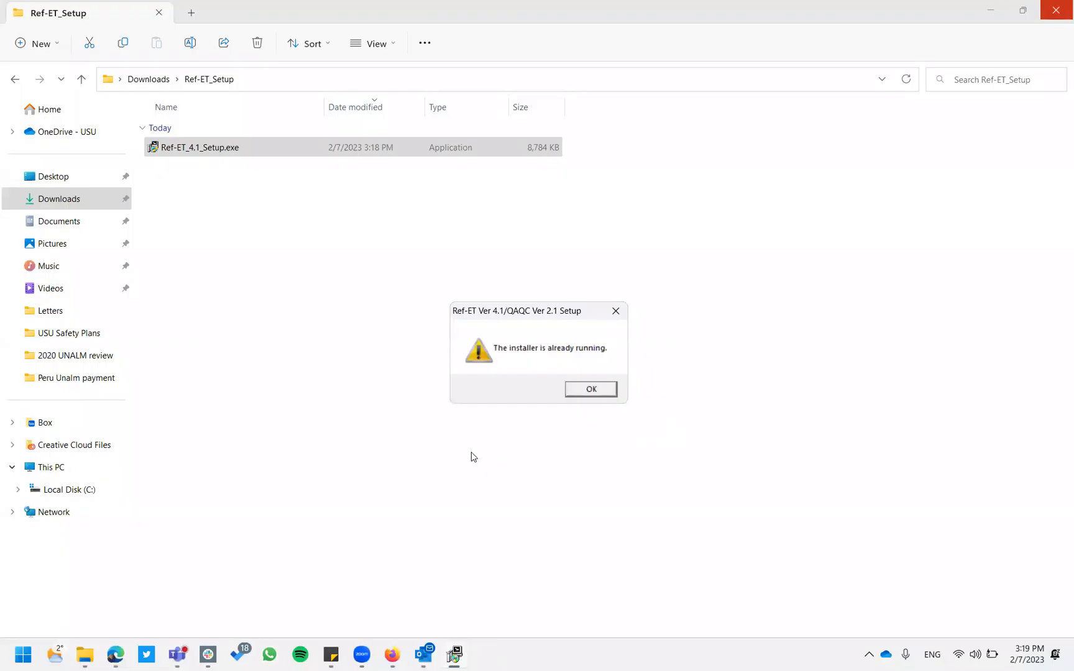
click(591, 389)
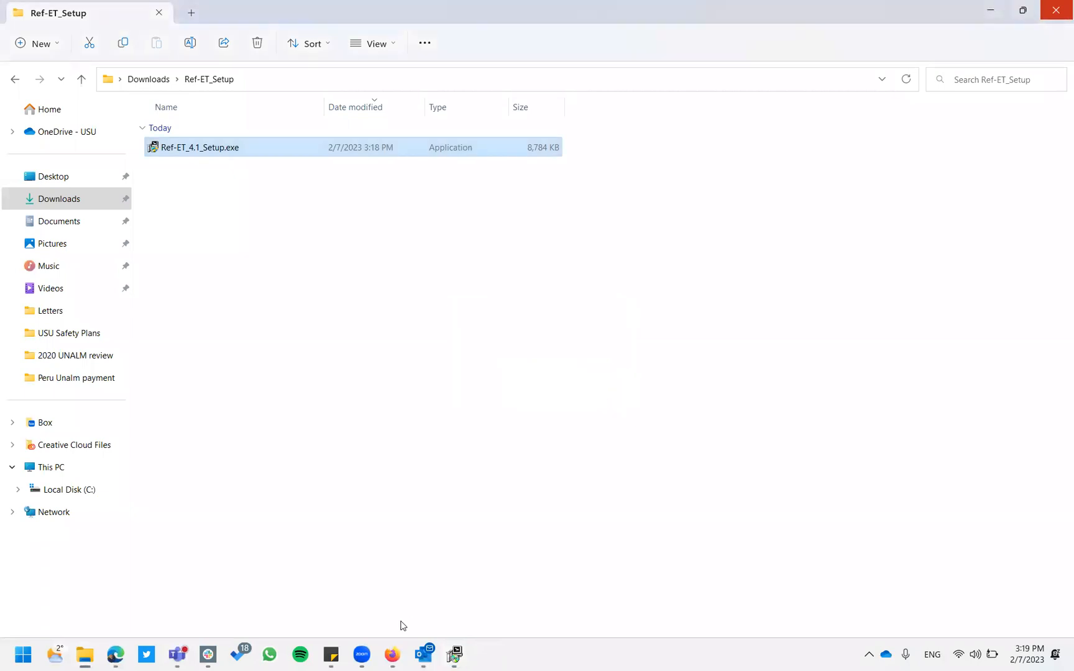
click(455, 656)
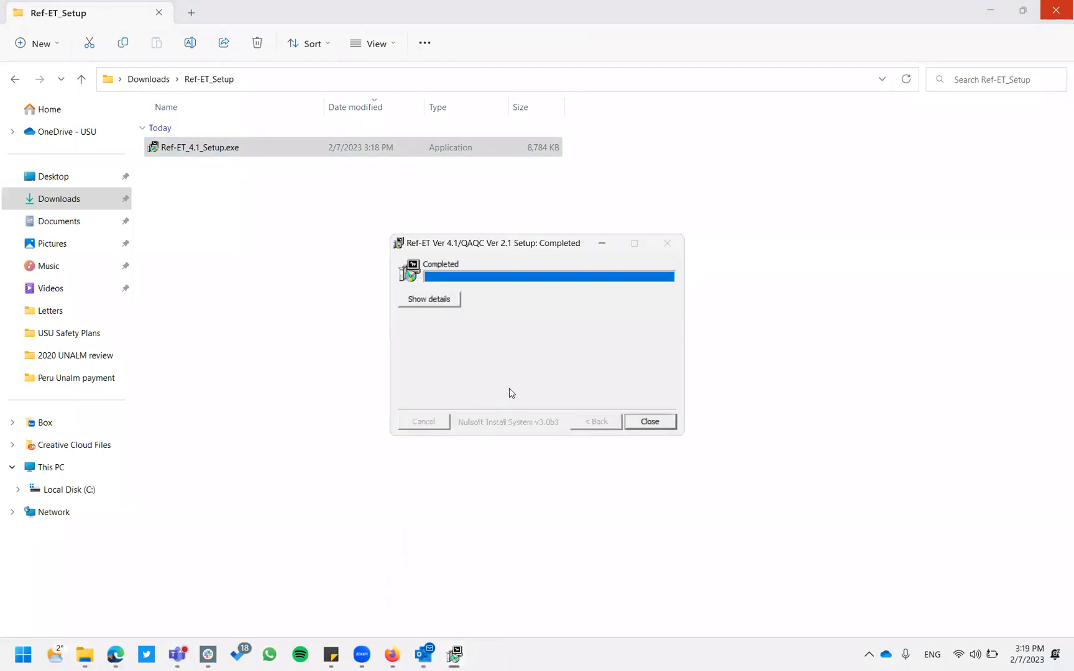
click(650, 422)
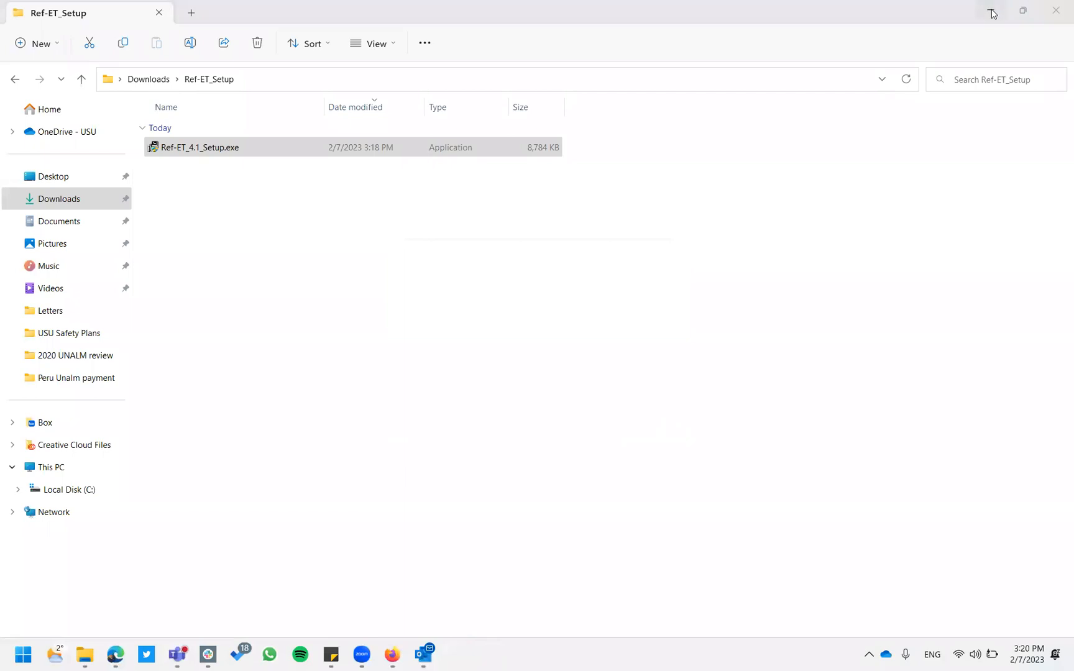
click(1056, 10)
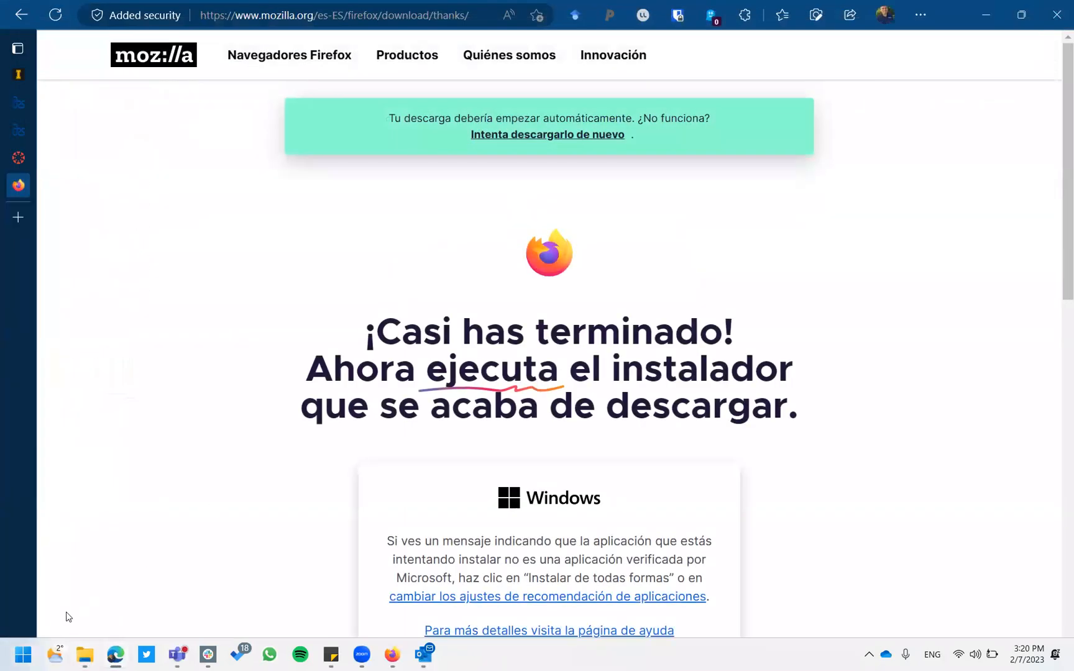
click(25, 652)
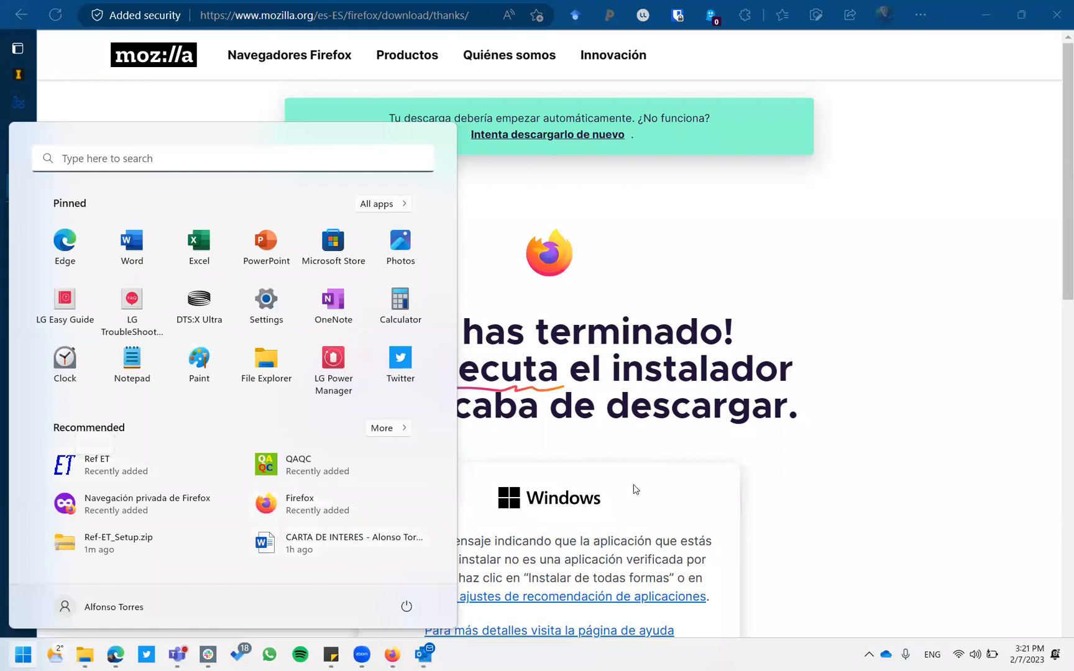
click(921, 371)
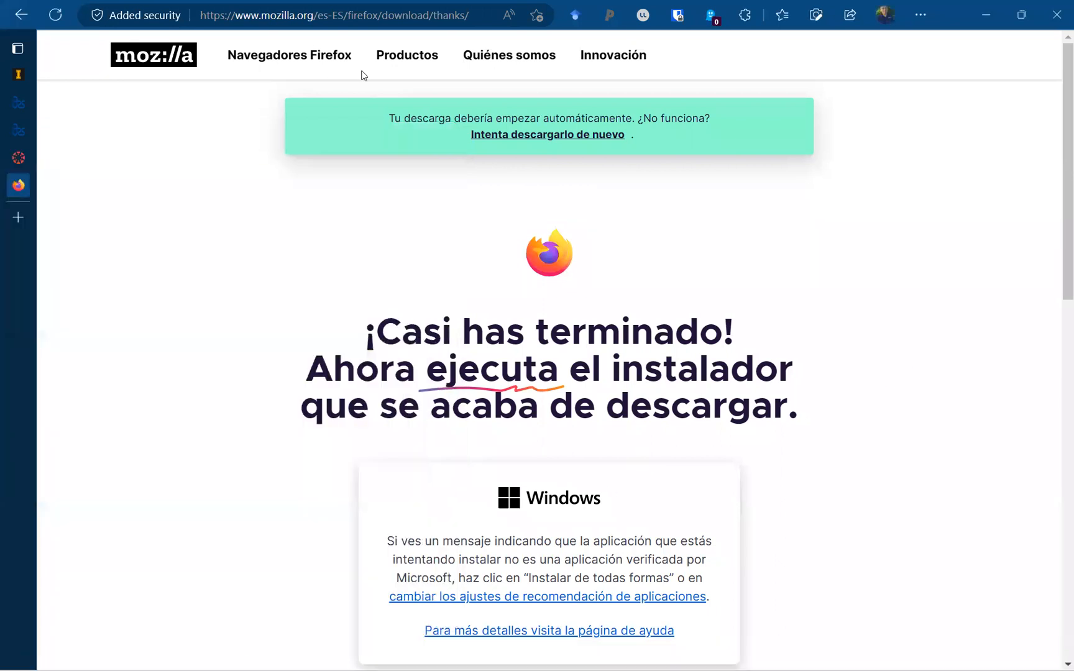
click(374, 25)
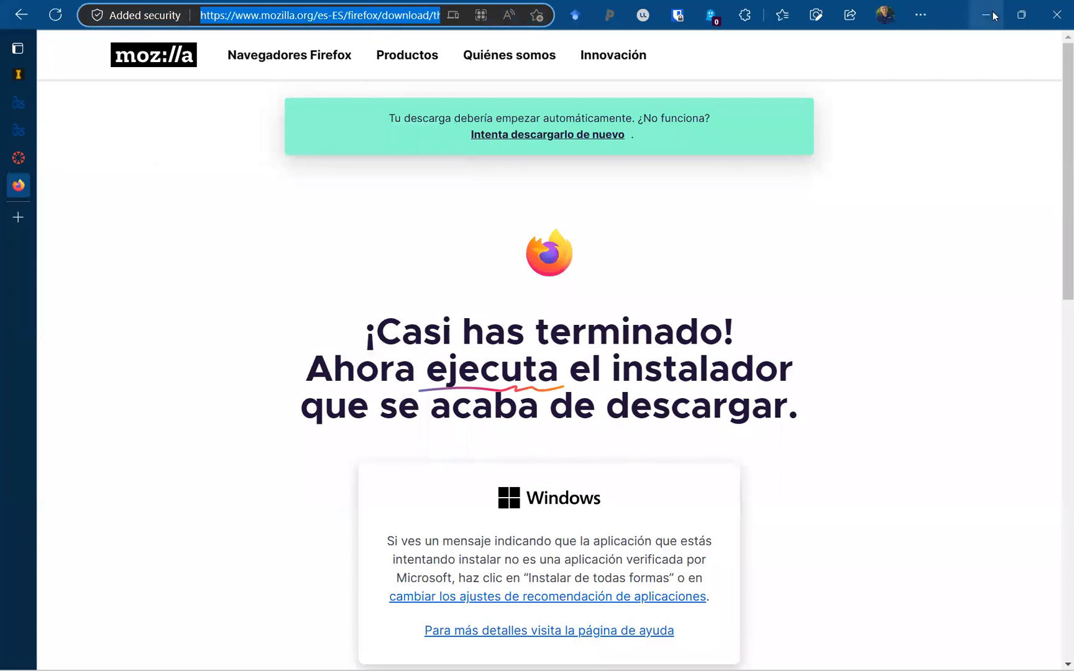
Search the web for 'utah climate center' and open the climate.usu.edu result.
text(utah )
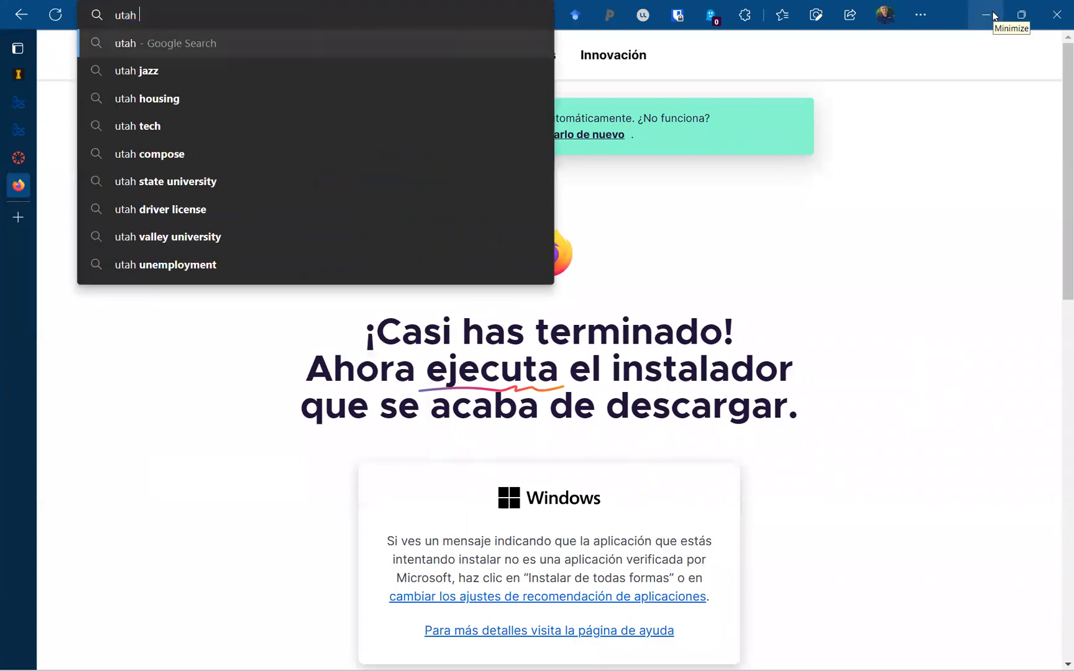
text(climate cent)
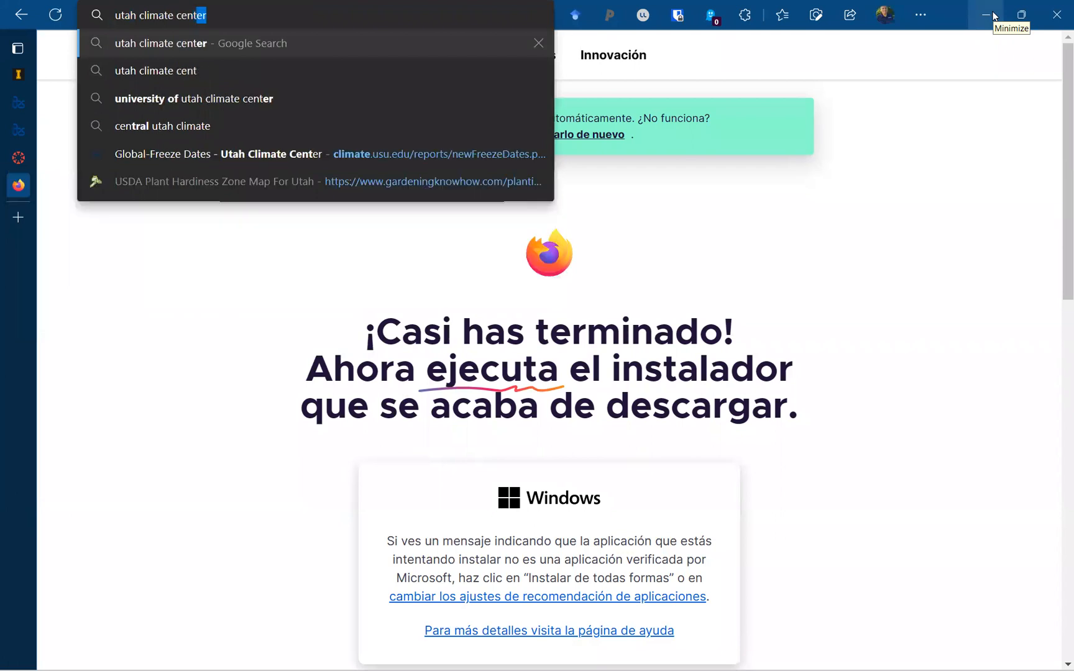
key(Return)
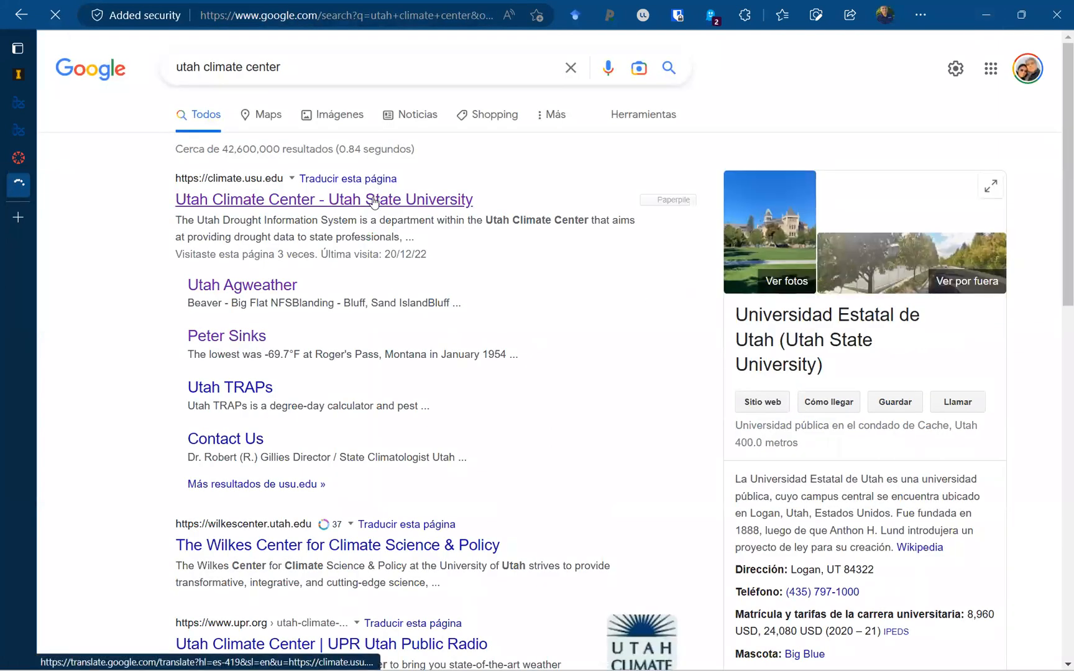
click(373, 200)
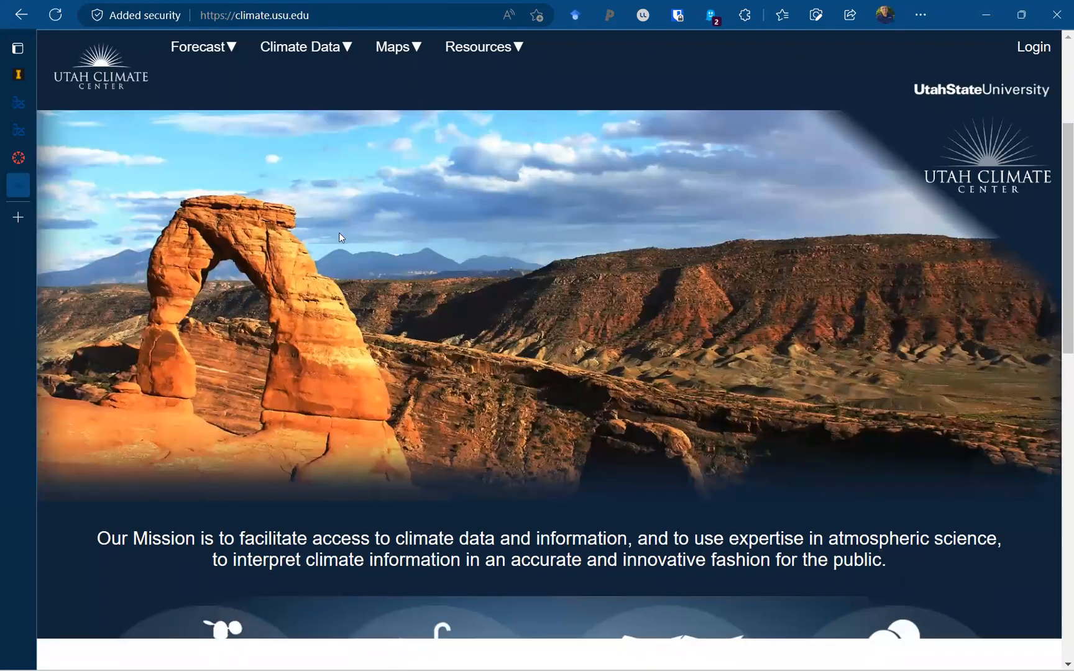
Browse down the homepage through its drought and TRAPS sections up to the Climate Data menu.
scroll(340, 208, down, 3)
scroll(339, 209, down, 3)
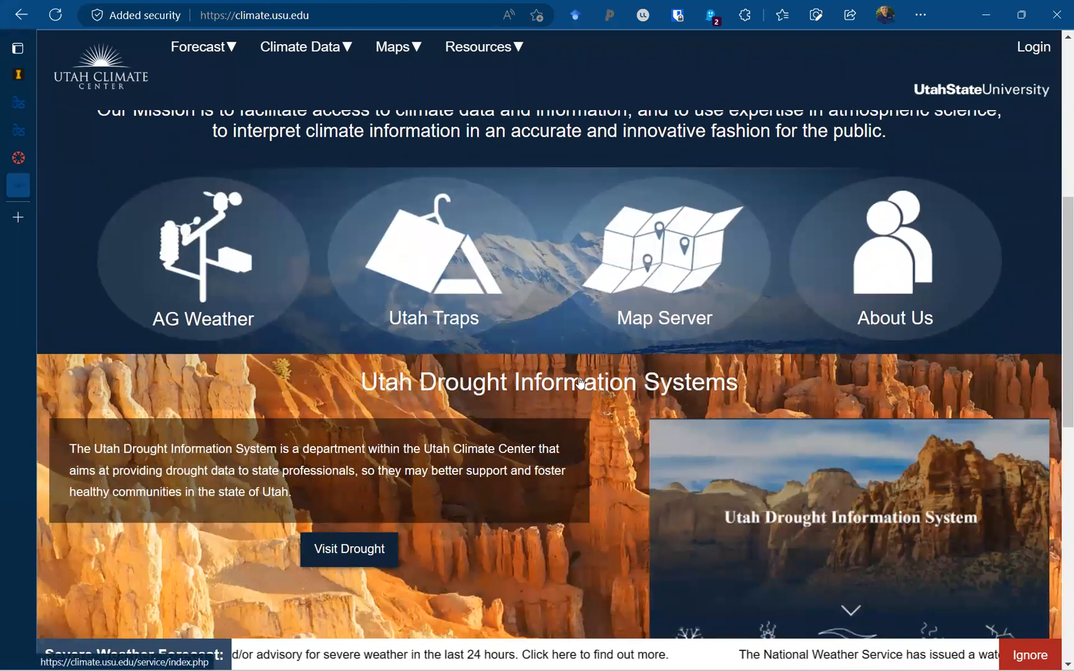
scroll(580, 381, down, 3)
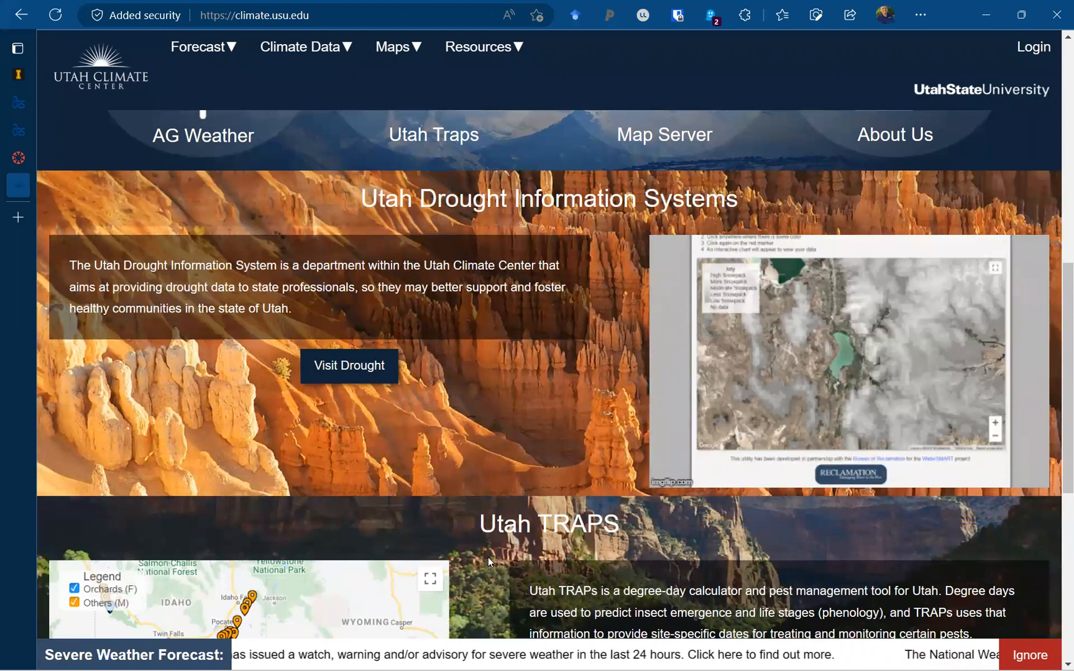
scroll(487, 561, down, 5)
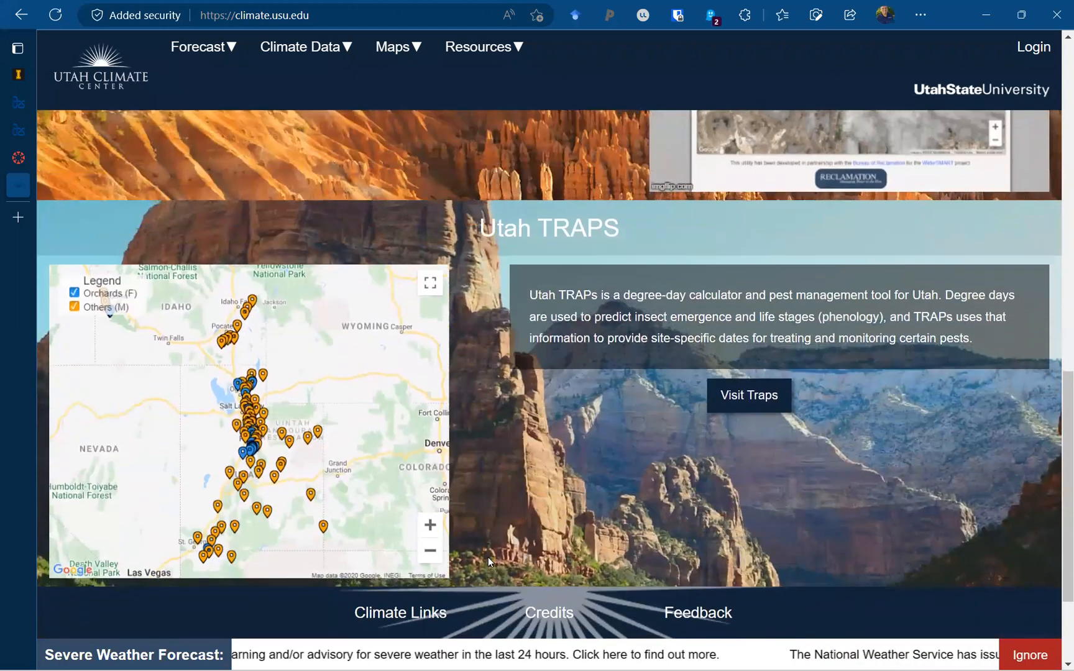
scroll(488, 561, up, 4)
scroll(488, 561, down, 6)
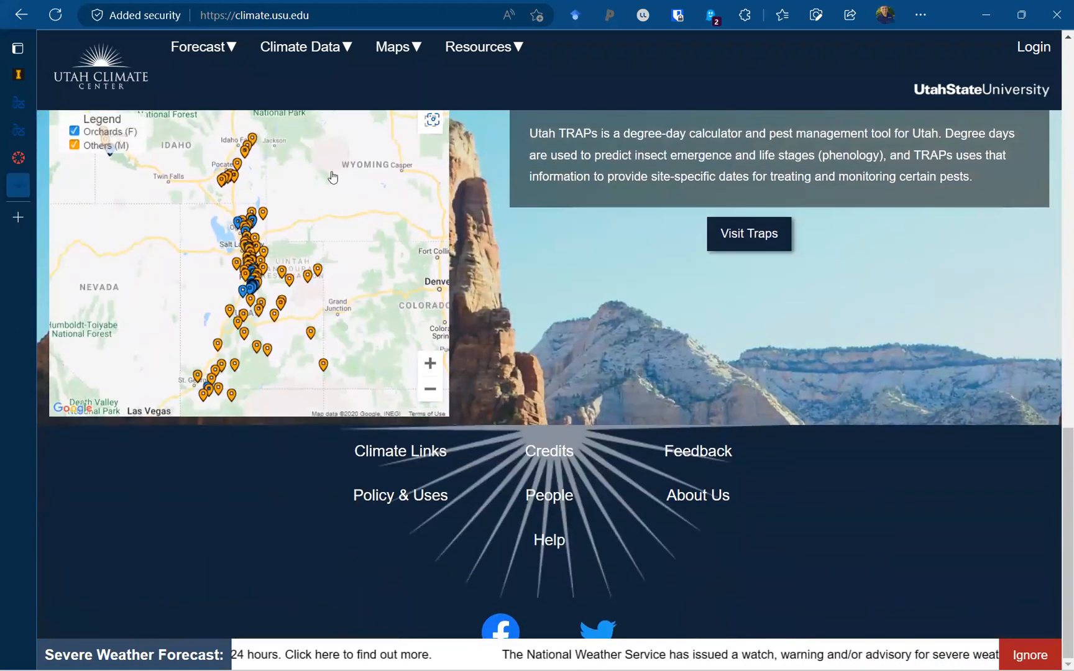
mouse_move(336, 57)
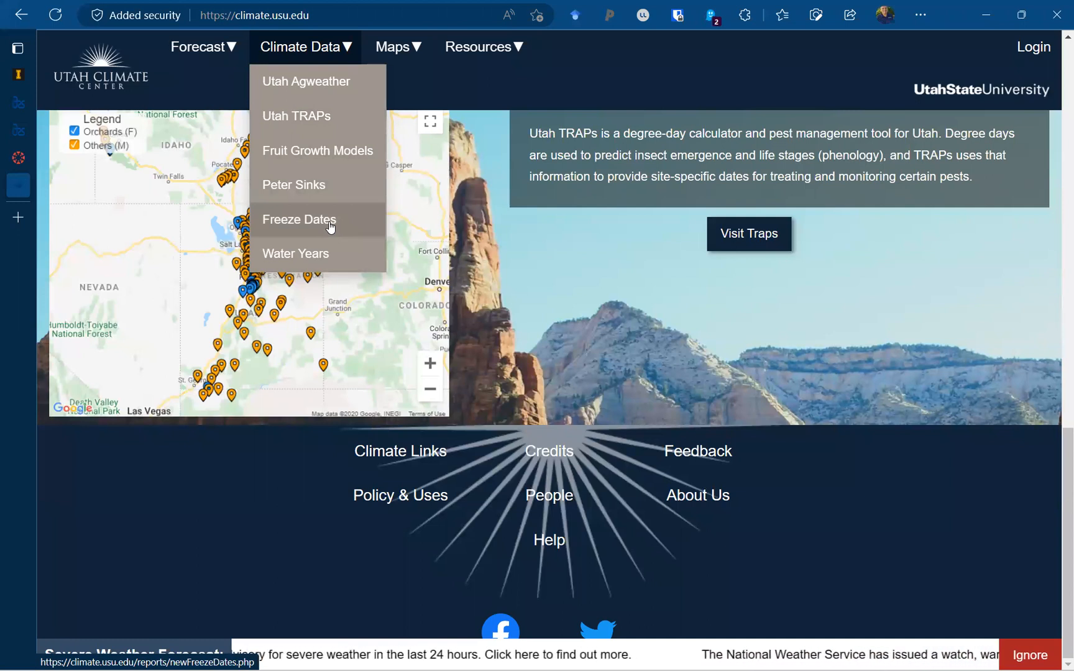
Open Climate Data > Utah Agweather and view the map of UAGRIMET, UCRN, AGWX, USUWX, USCAN and FGNET stations.
click(336, 82)
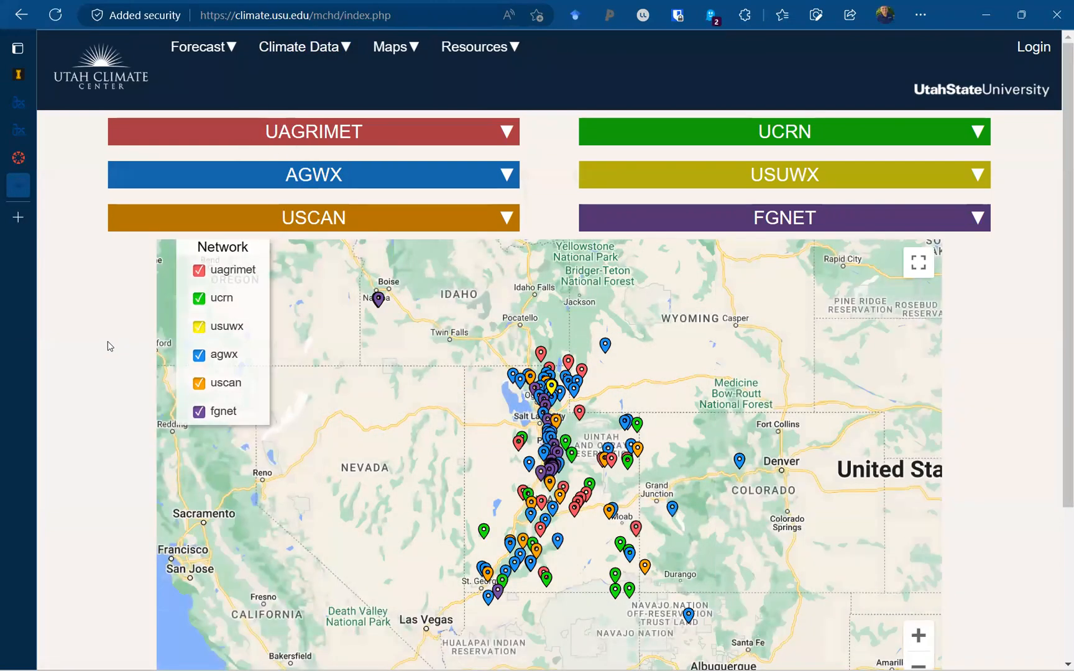
drag(1058, 327, 1058, 399)
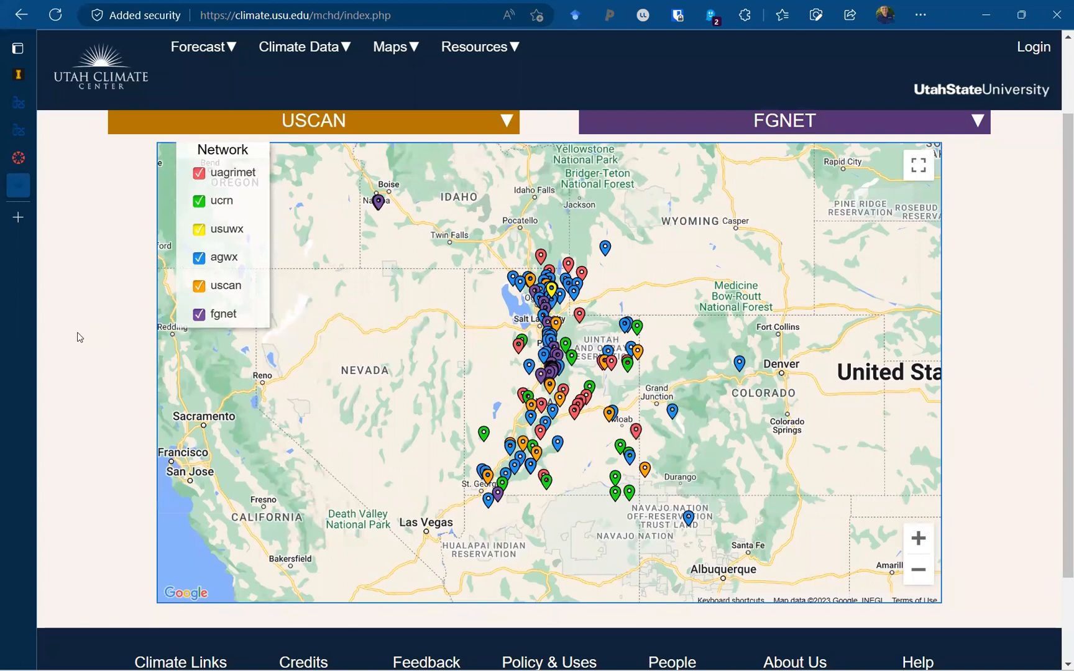
scroll(74, 339, up, 2)
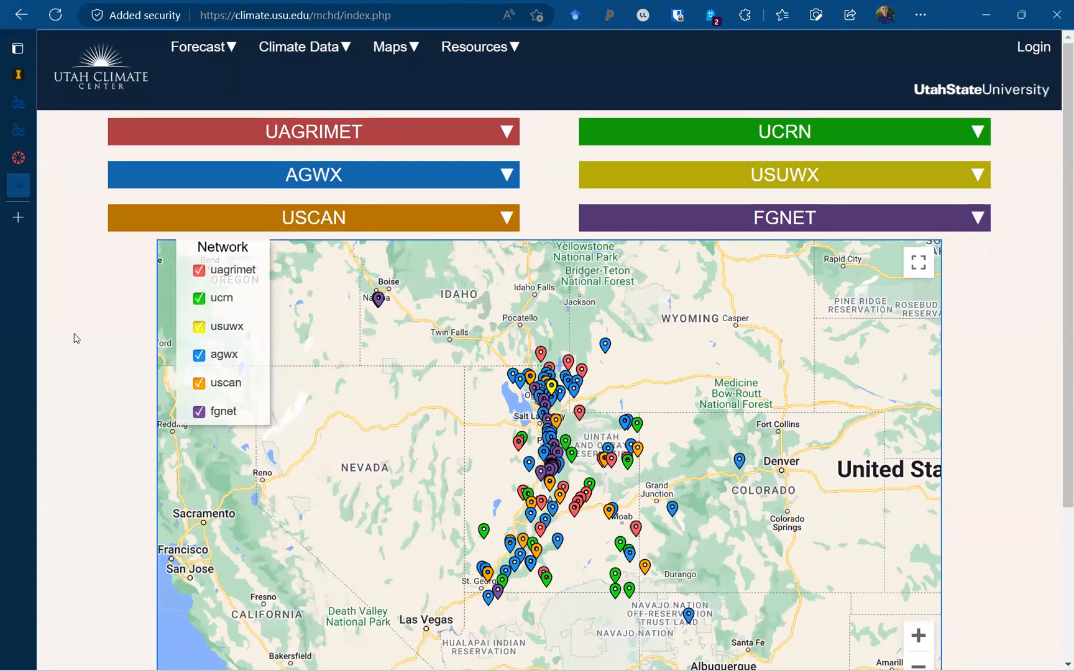
scroll(74, 338, down, 2)
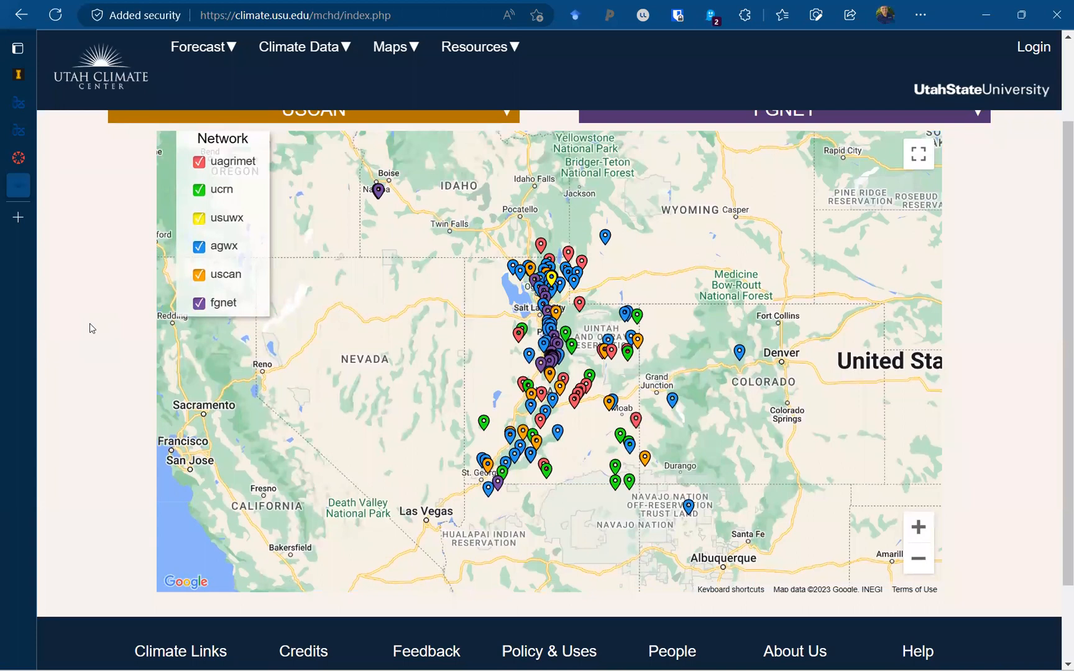
In a new tab, search Google for agricultural weather station.
click(23, 218)
text(cli)
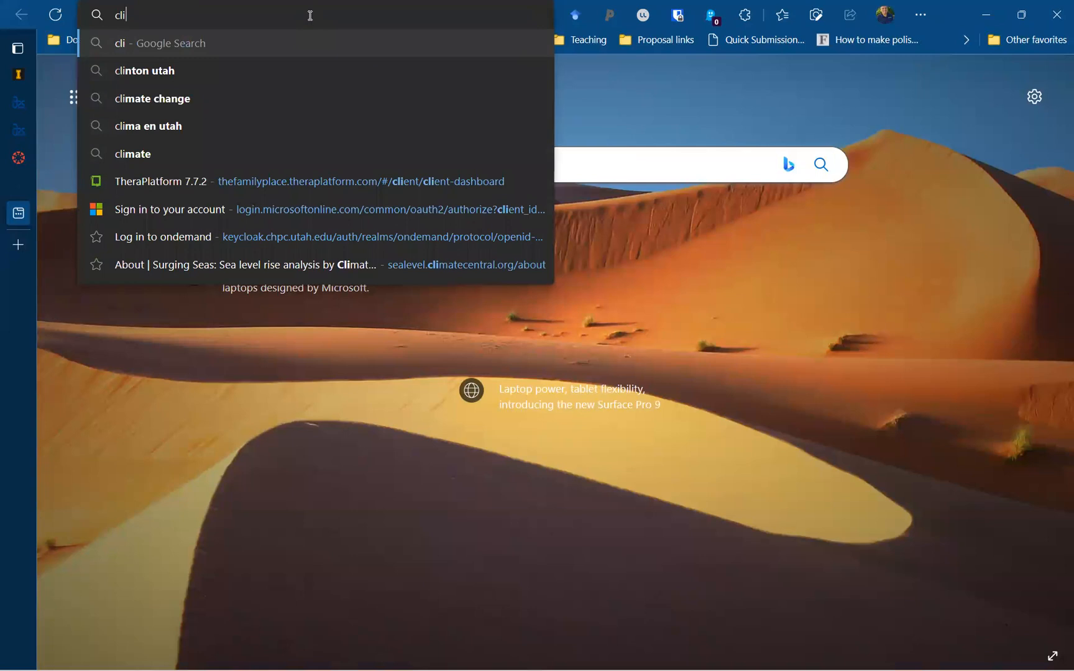
key(BackSpace)
key(BackSpace)
key(BackSpace)
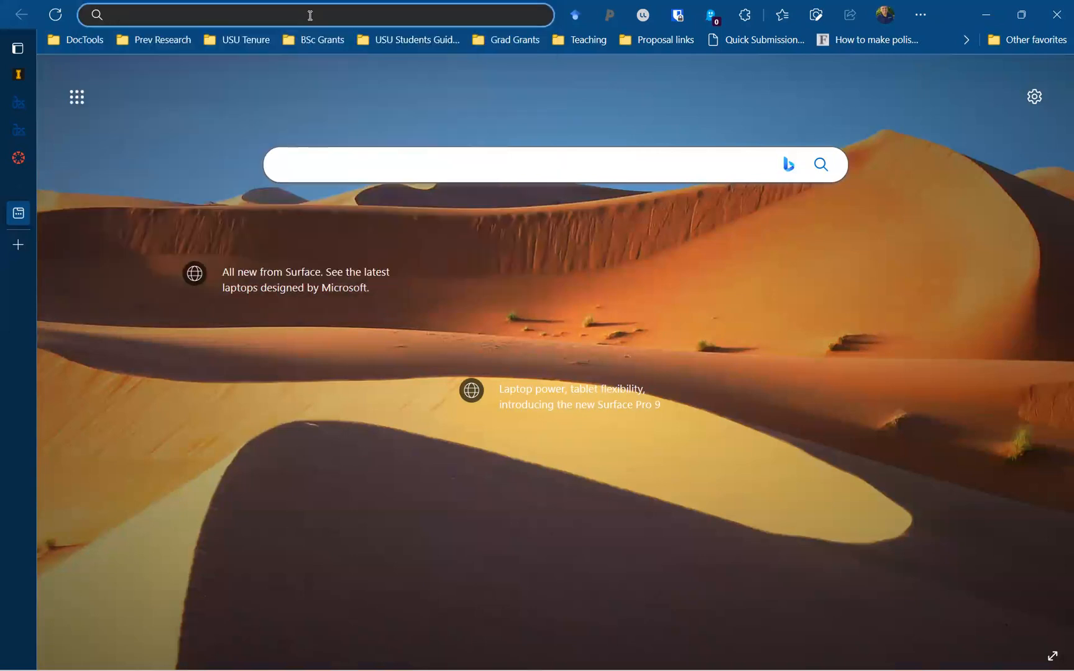
text(agricult)
text(u)
key(BackSpace)
text(utal)
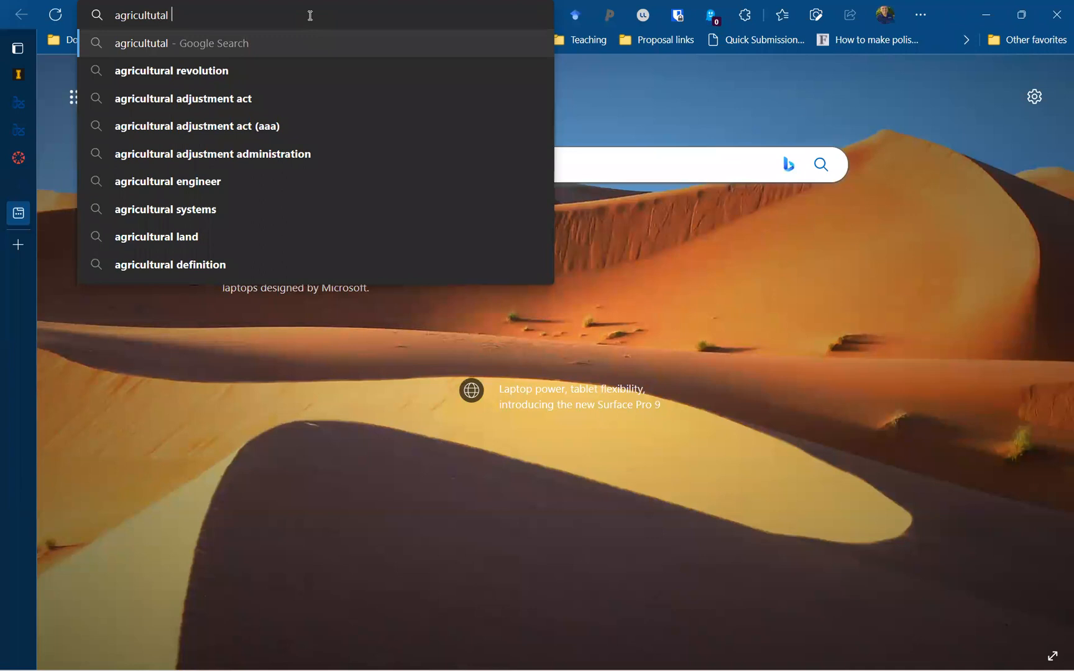
text(weather s)
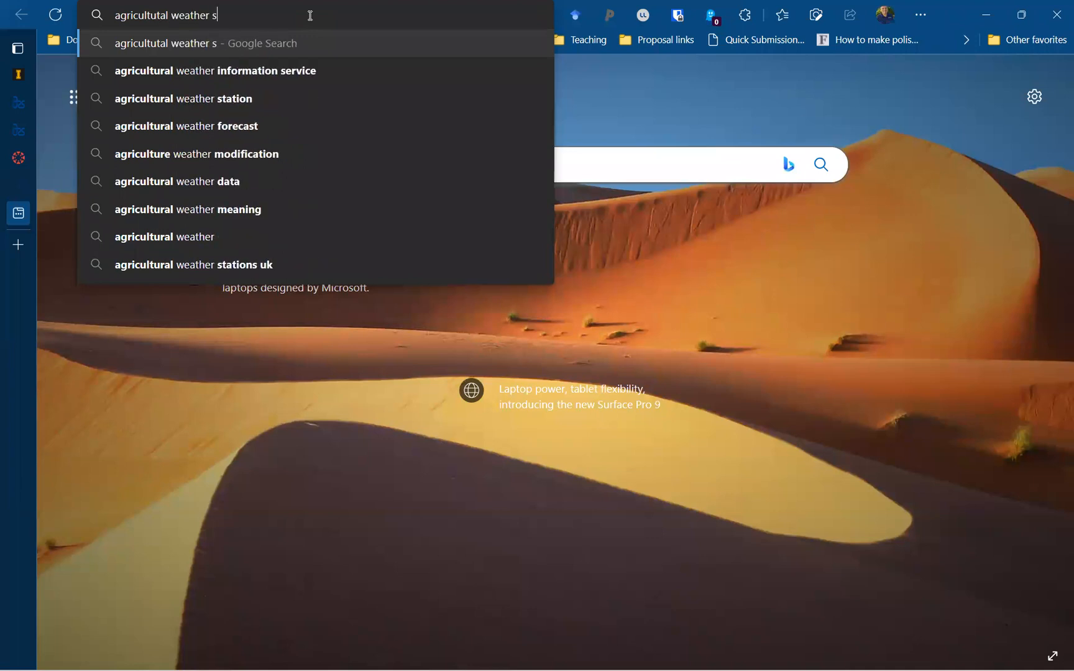
text(tation)
key(Return)
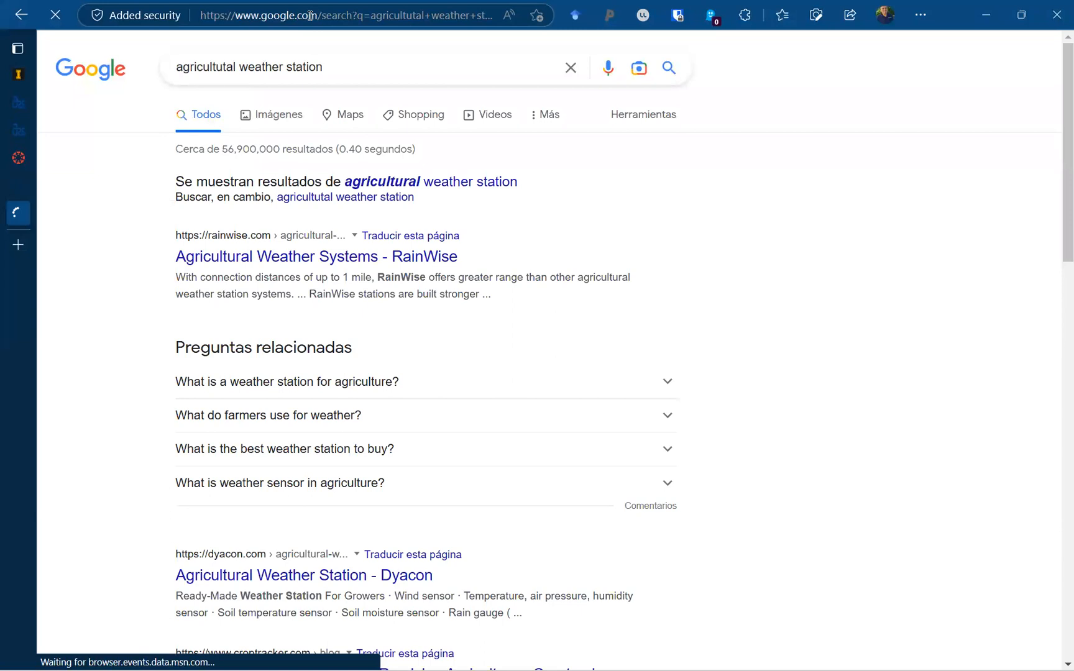
Use the corrected spelling, switch to image results, and preview the Maricopa and MSU station photos.
click(382, 181)
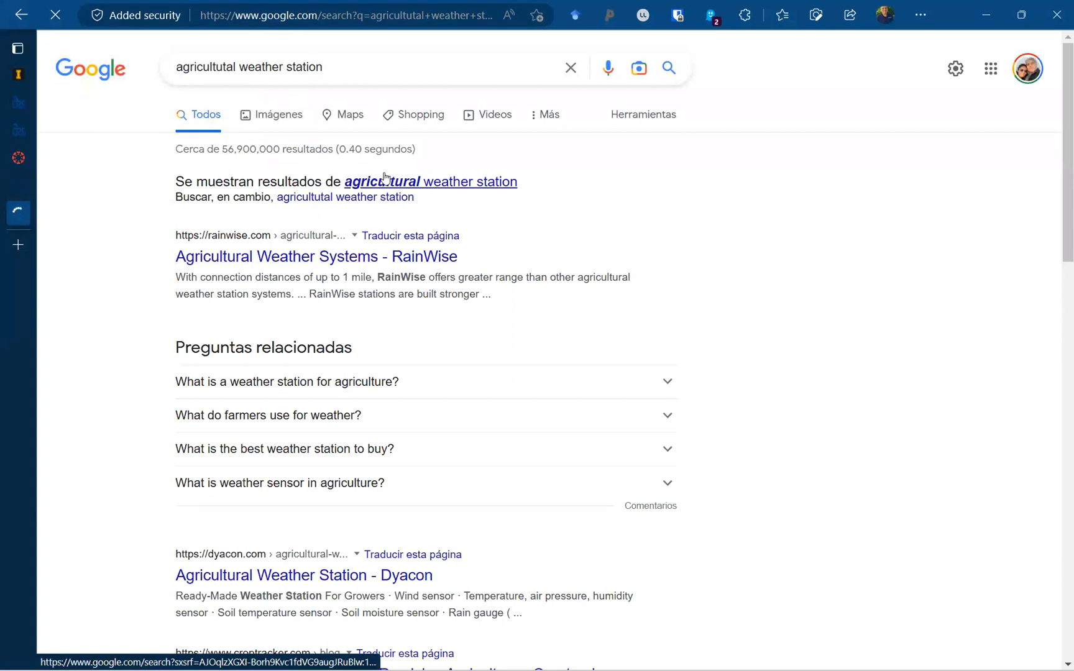
click(289, 121)
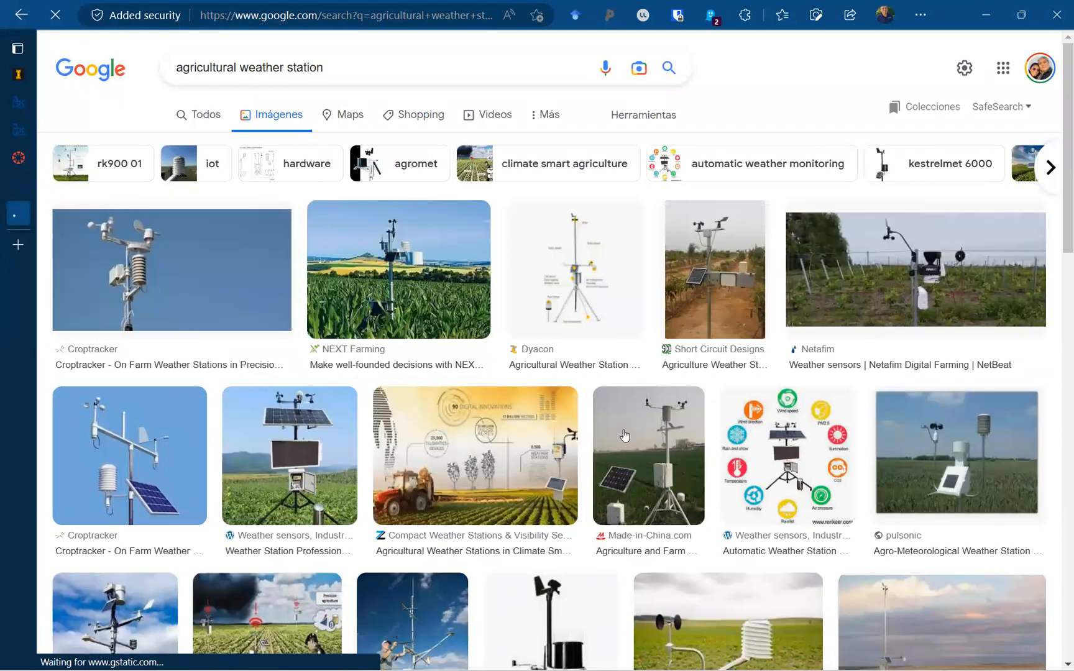
scroll(624, 435, down, 3)
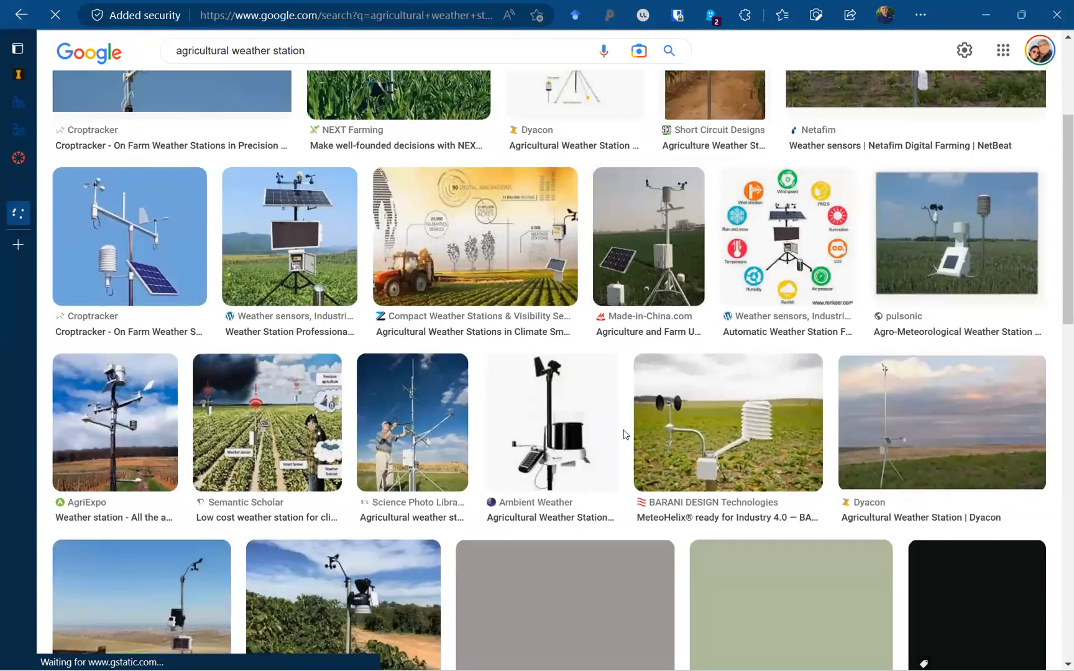
scroll(624, 434, down, 8)
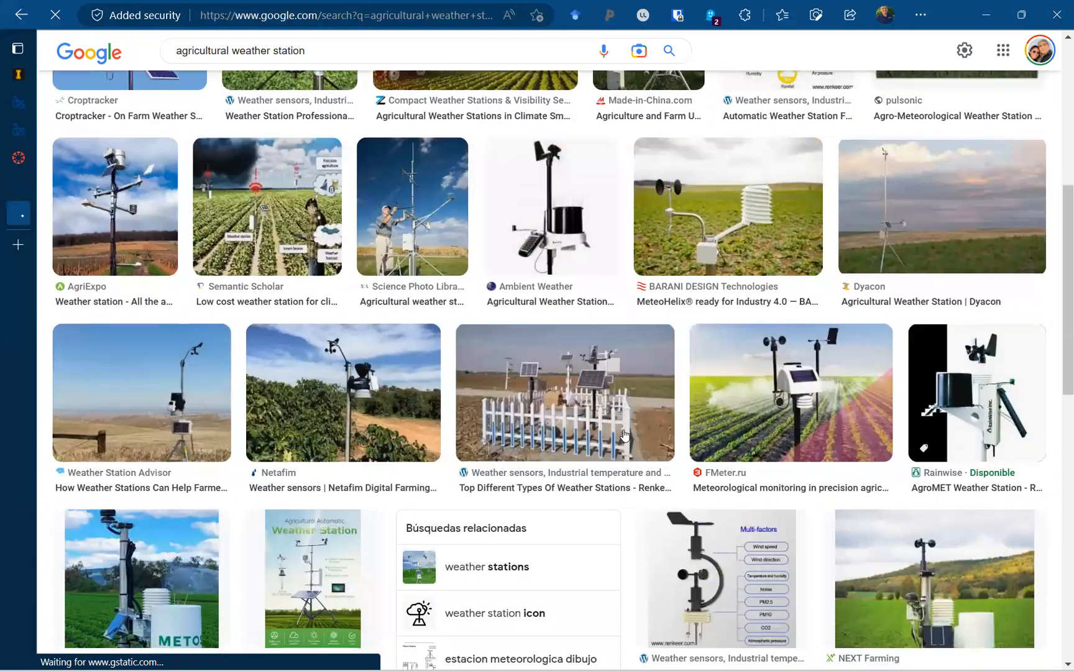
scroll(624, 434, down, 10)
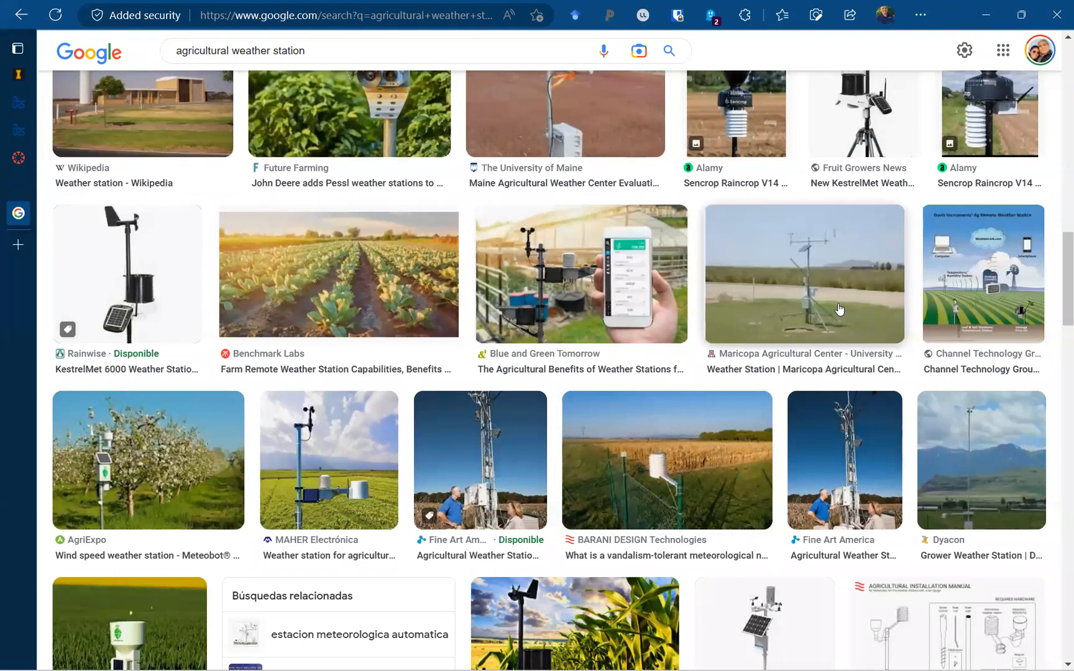
click(839, 309)
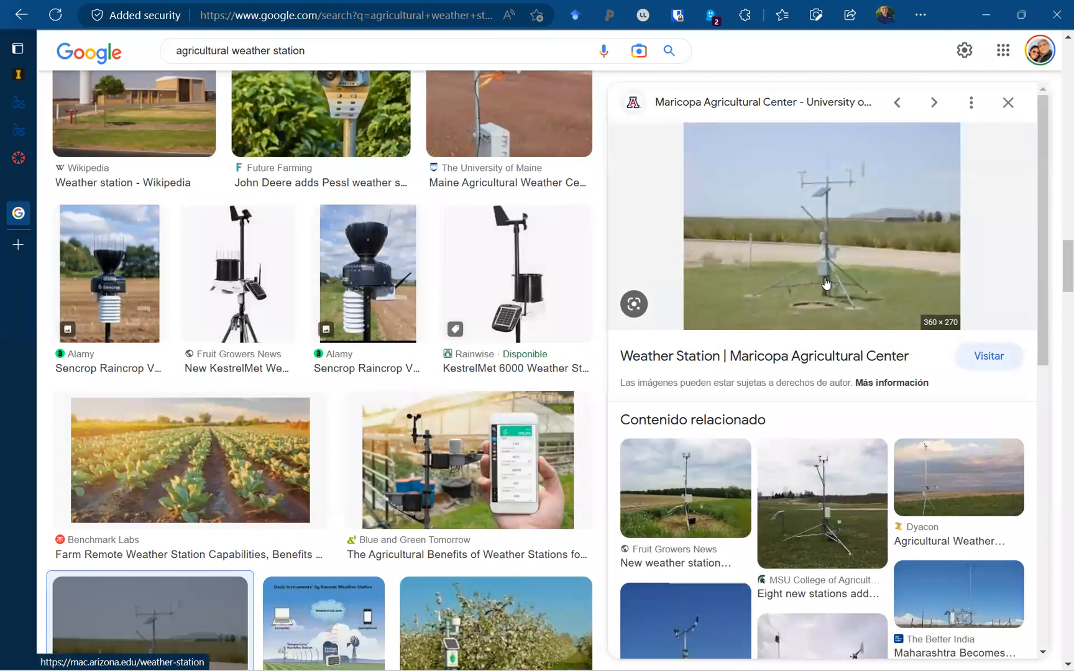
click(810, 541)
Open the MSU 'Eight new stations added' article and scroll to the Alpine/Comstock Park station photo.
click(809, 536)
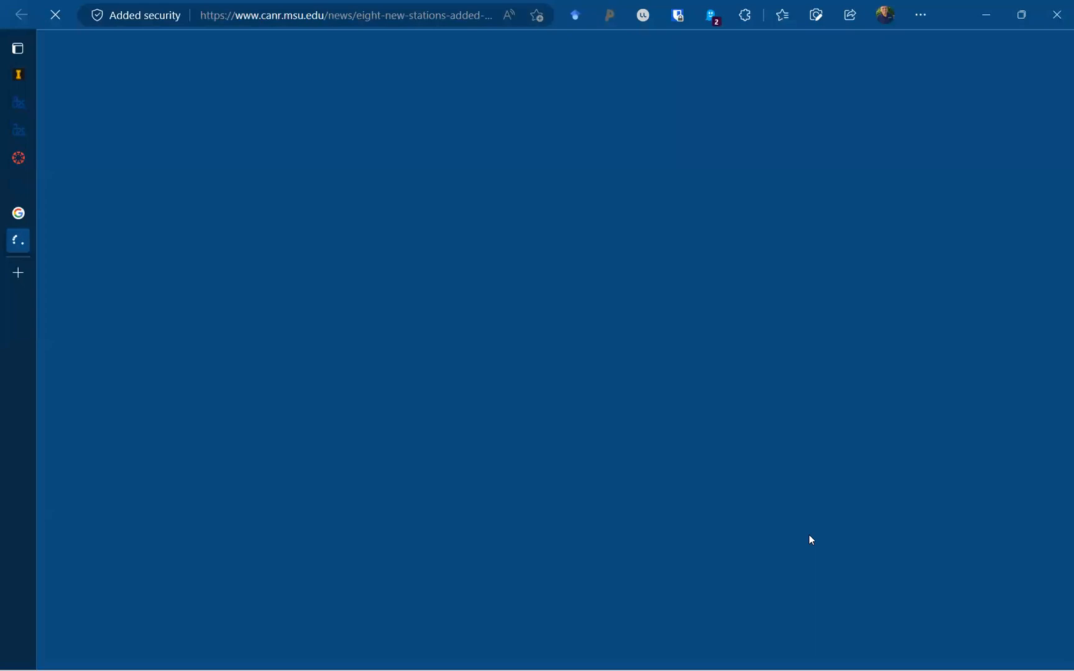
scroll(718, 484, down, 1)
scroll(719, 488, down, 7)
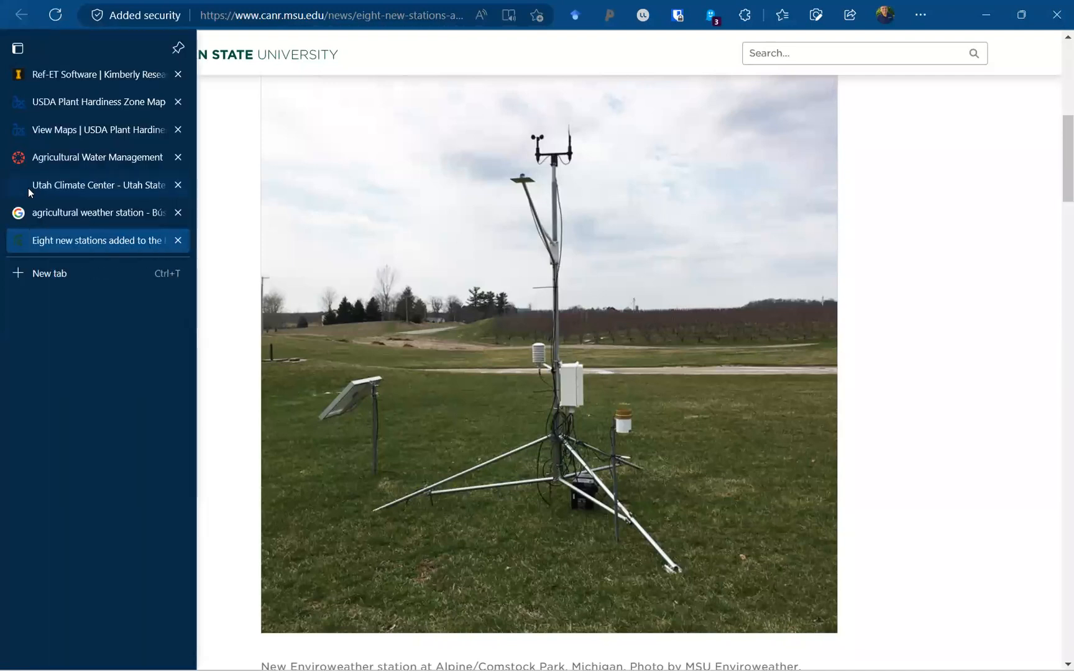
Return to the Utah Climate Center tab and zoom the map toward St. George to find the Modena marker.
click(28, 188)
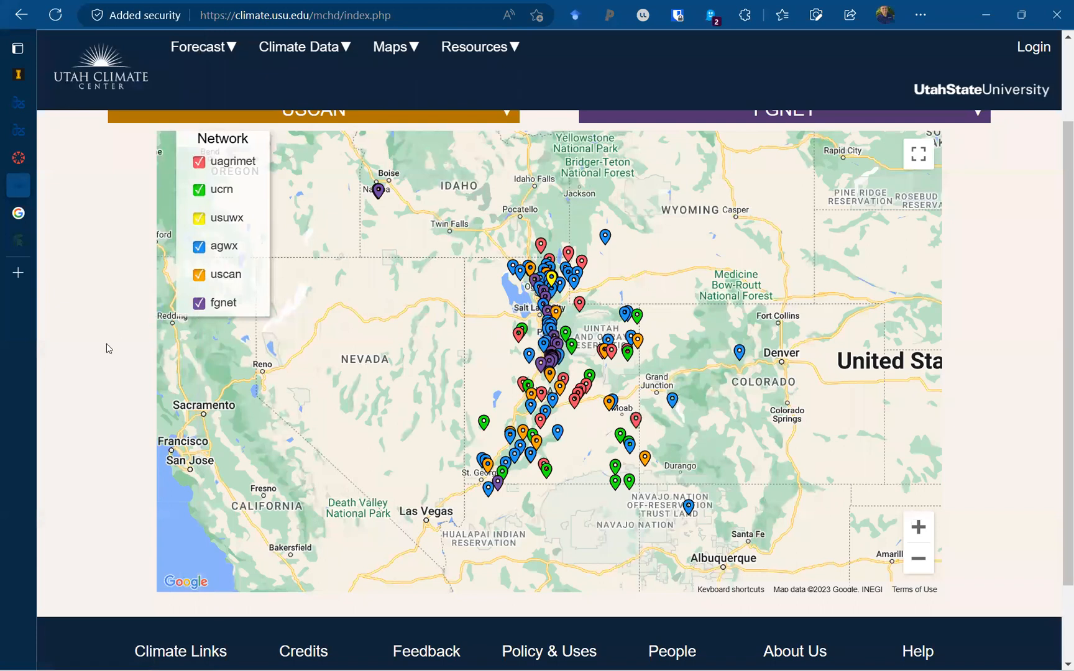
click(465, 479)
scroll(465, 480, up, 1)
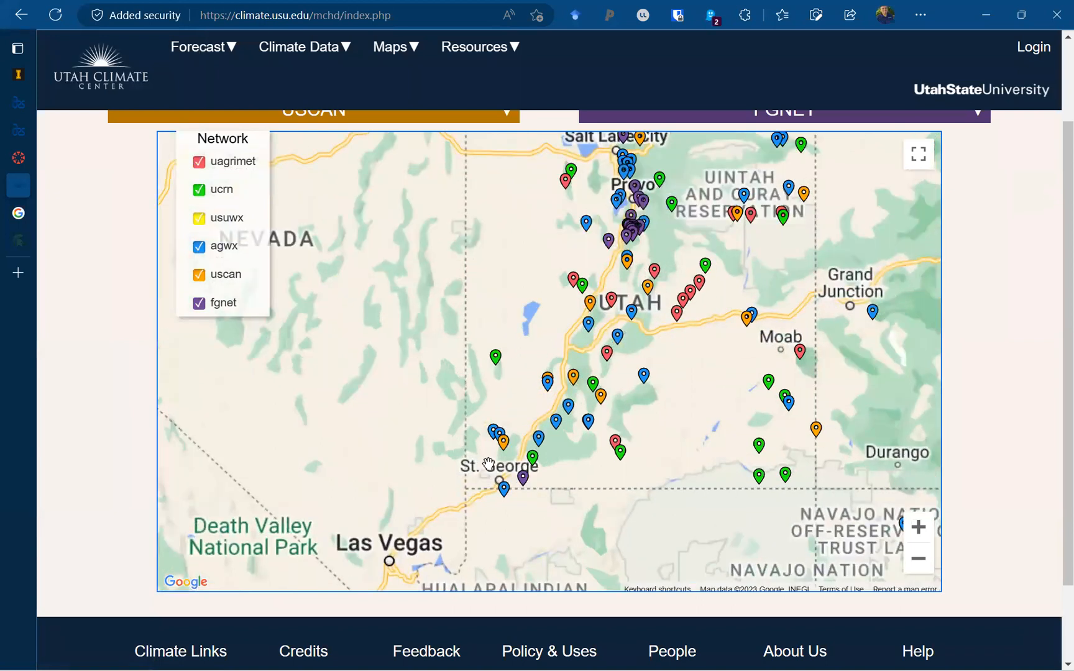
scroll(489, 464, up, 1)
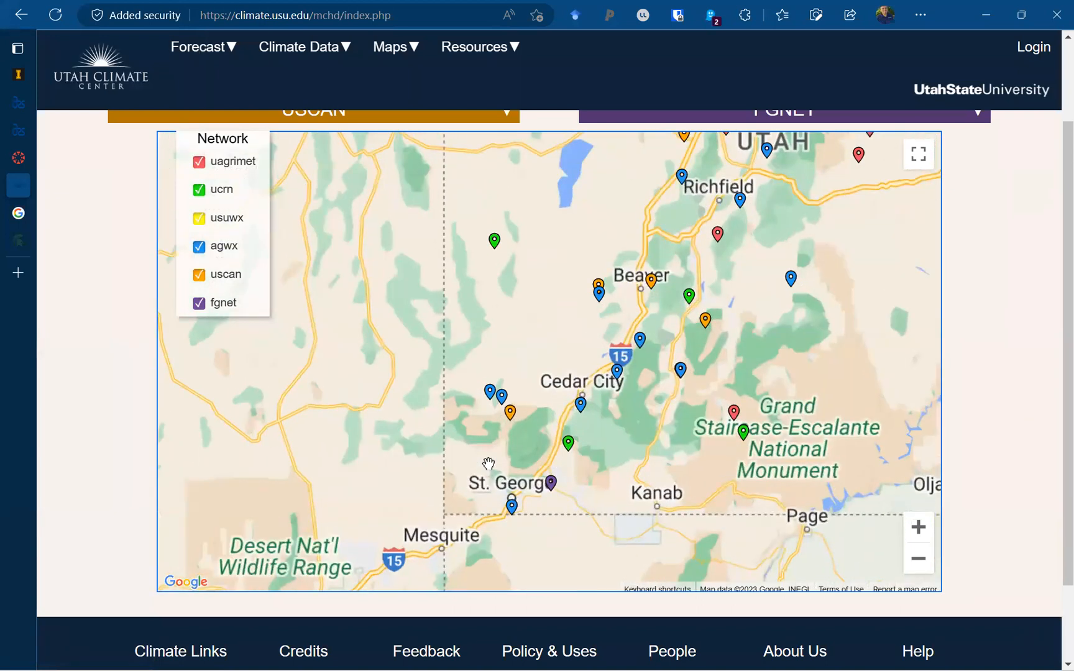
click(510, 414)
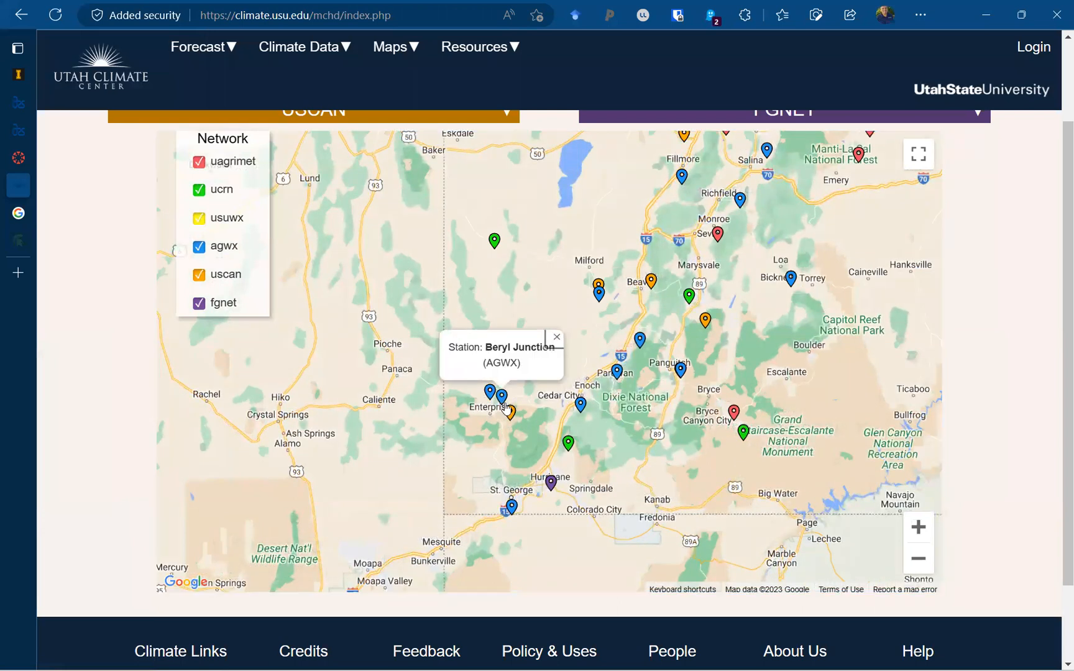
mouse_move(489, 396)
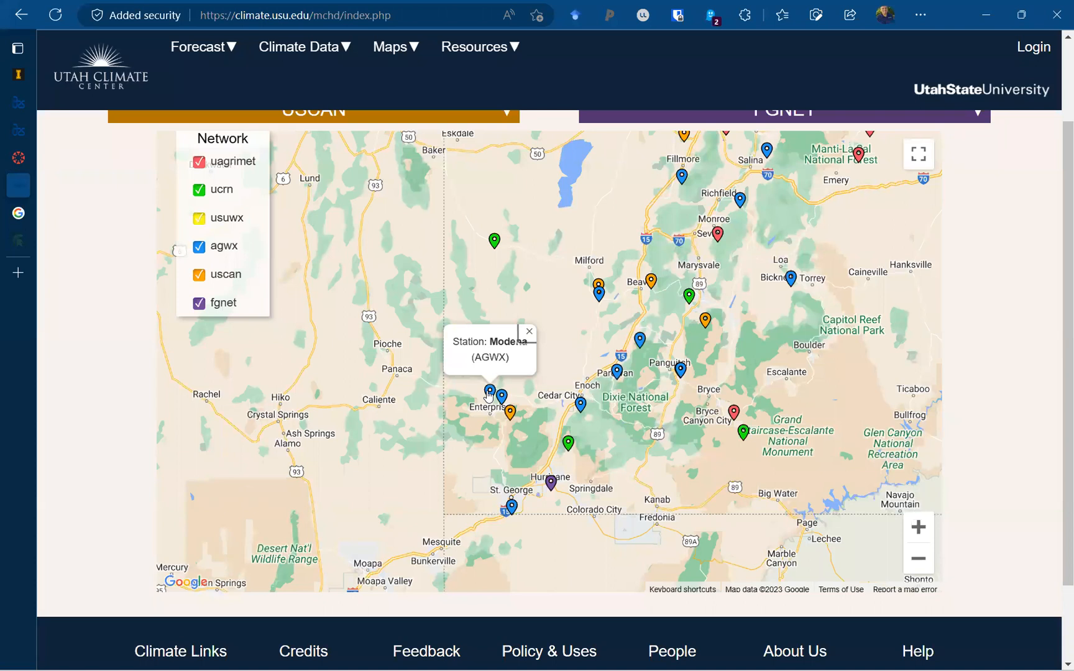
Select the Modena marker and choose View Station Data to open its dashboard.
click(489, 393)
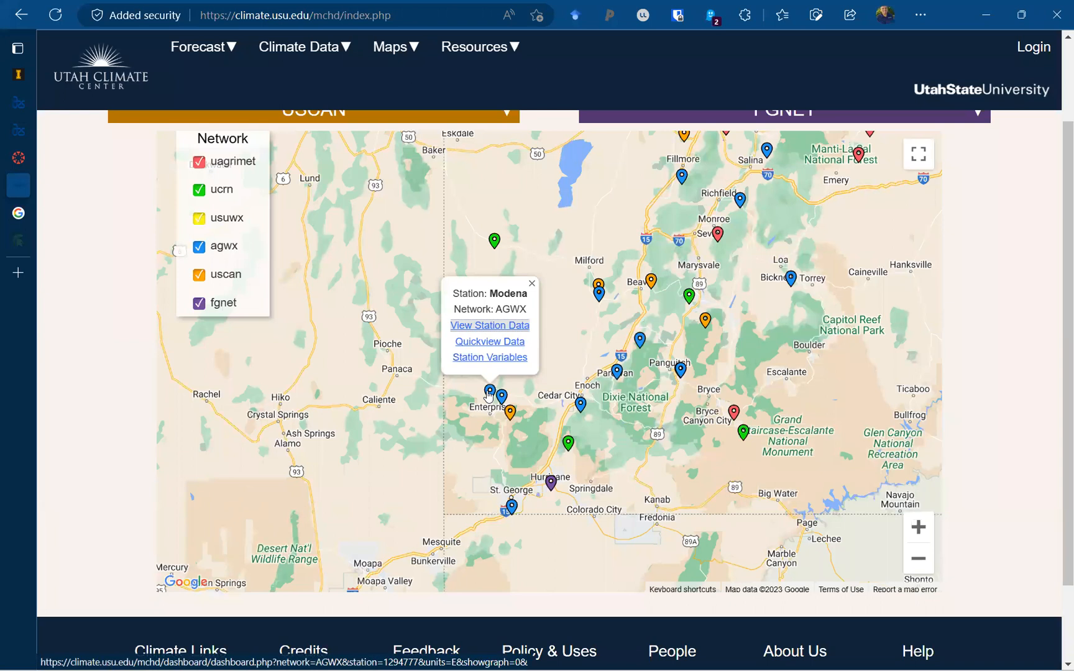
click(511, 331)
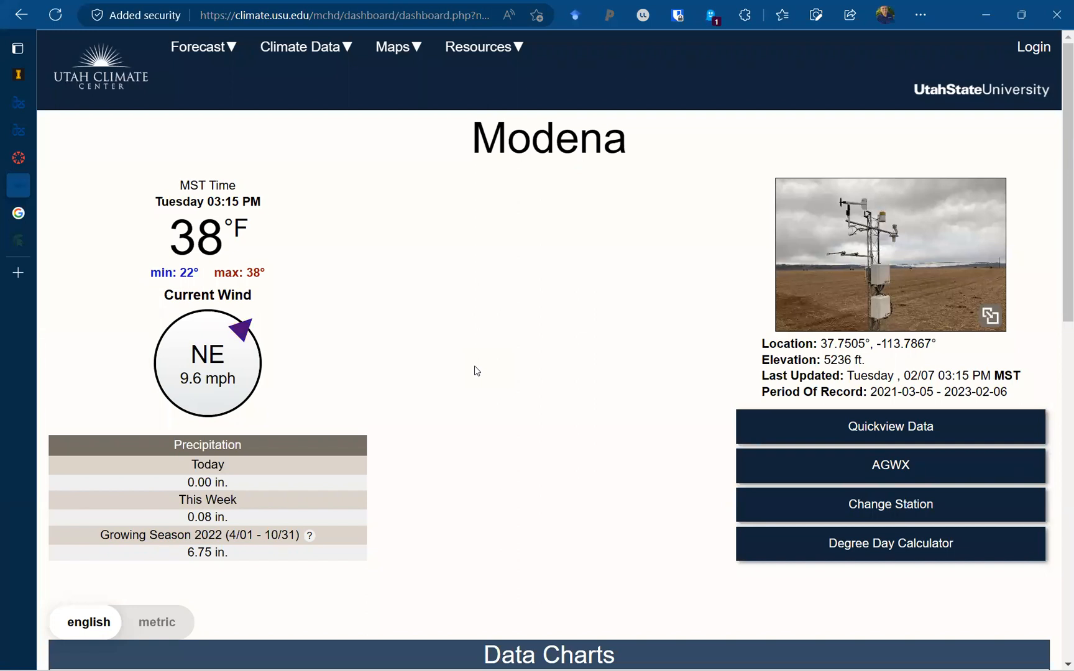
scroll(476, 371, down, 1)
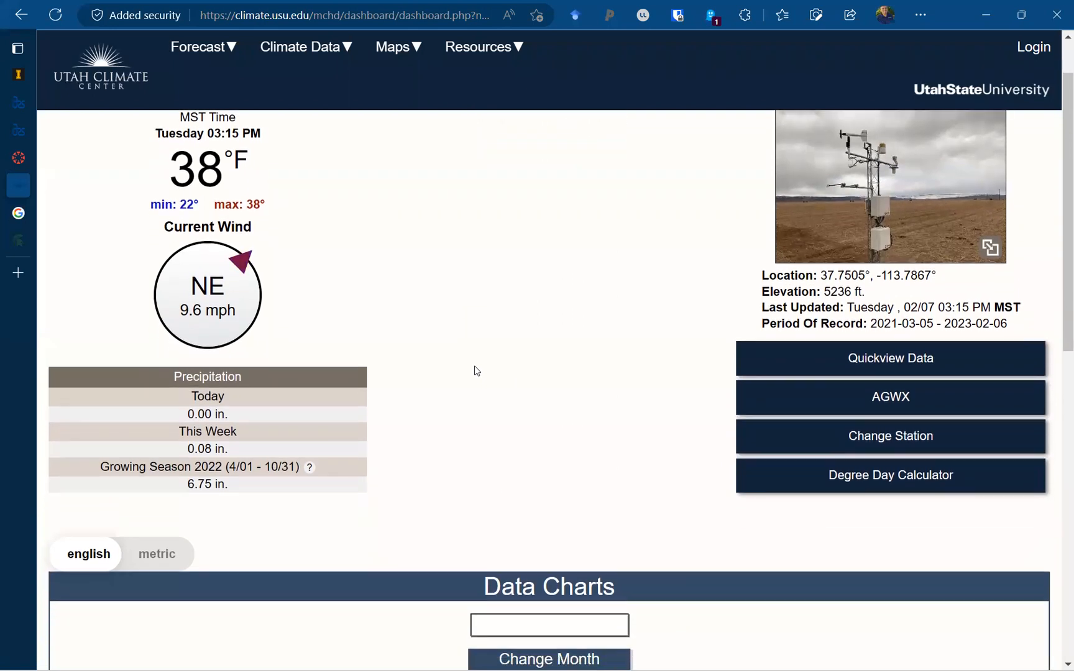
scroll(476, 371, up, 1)
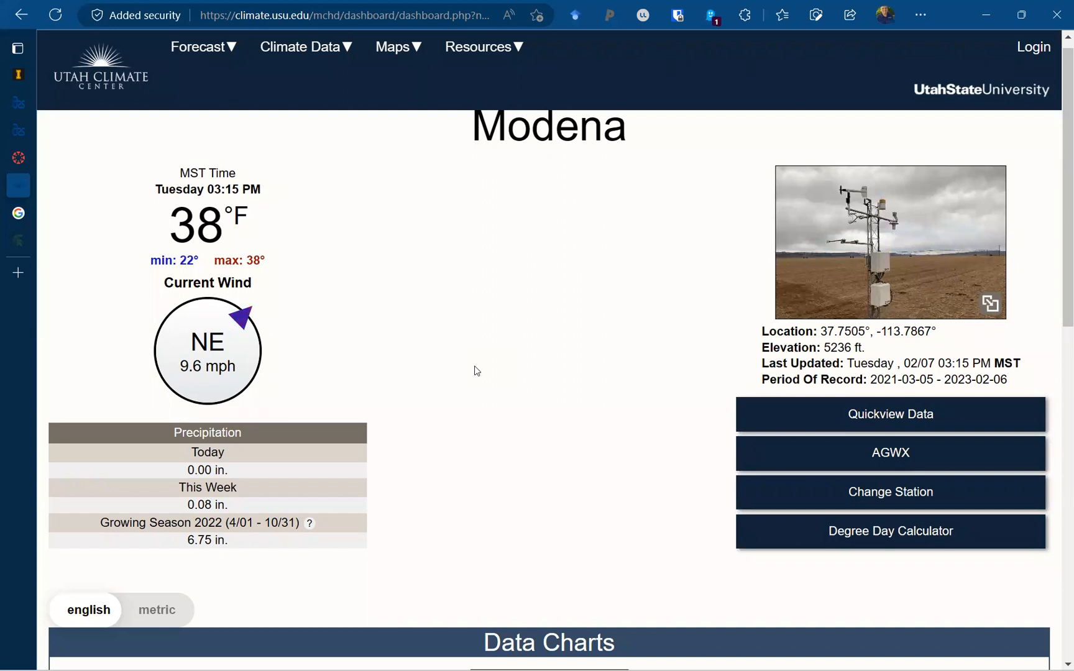
scroll(475, 371, down, 4)
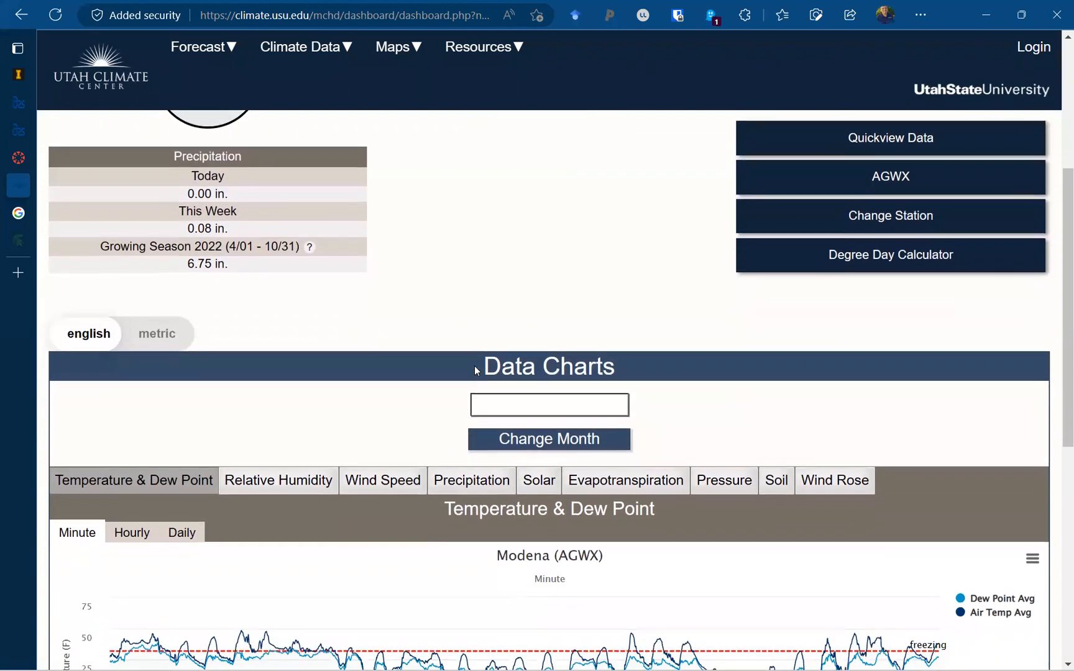
scroll(369, 407, down, 3)
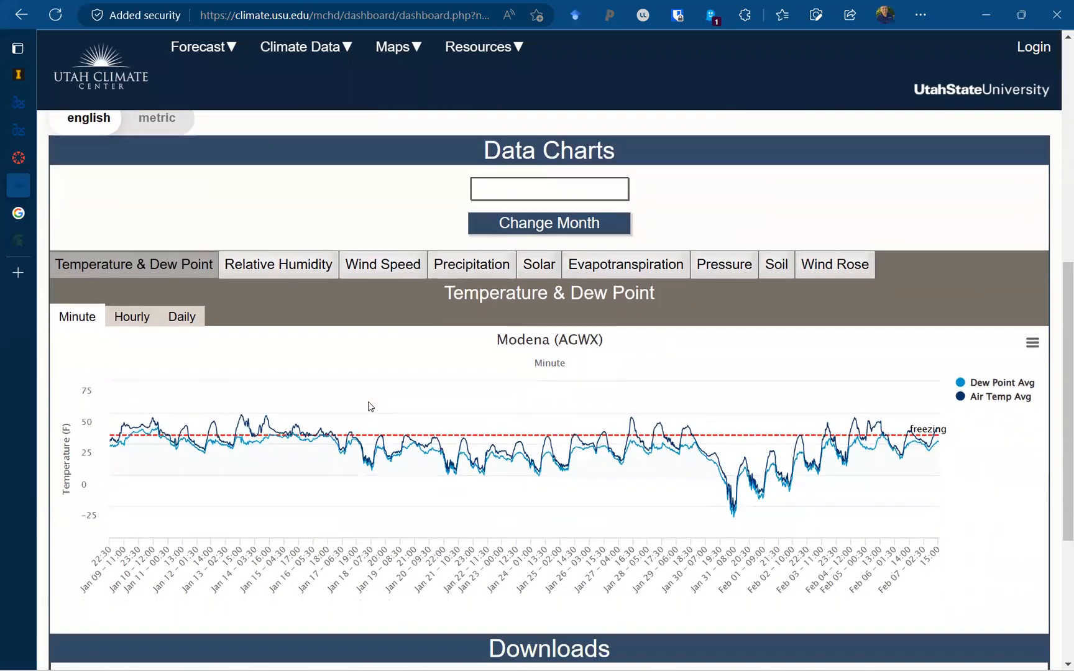
scroll(371, 407, down, 1)
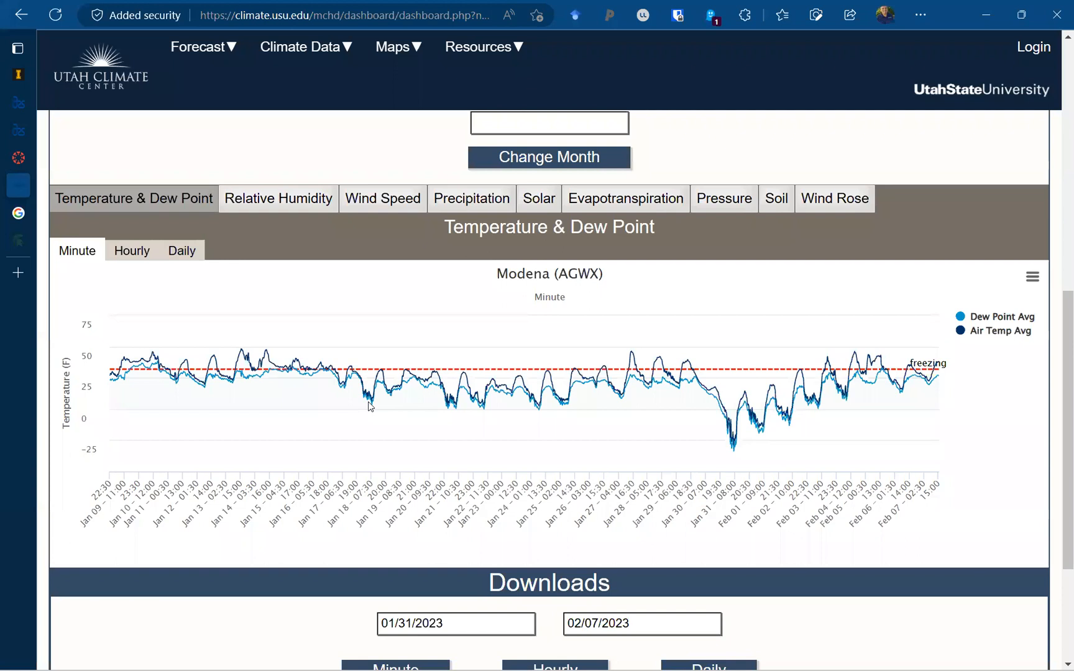
click(144, 255)
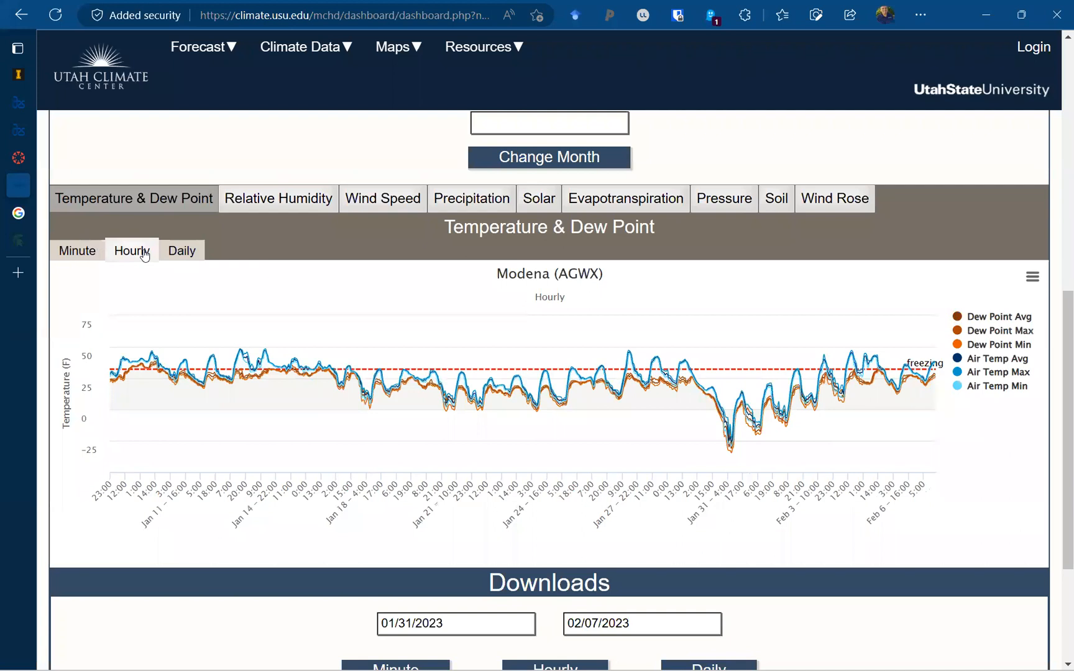
click(179, 252)
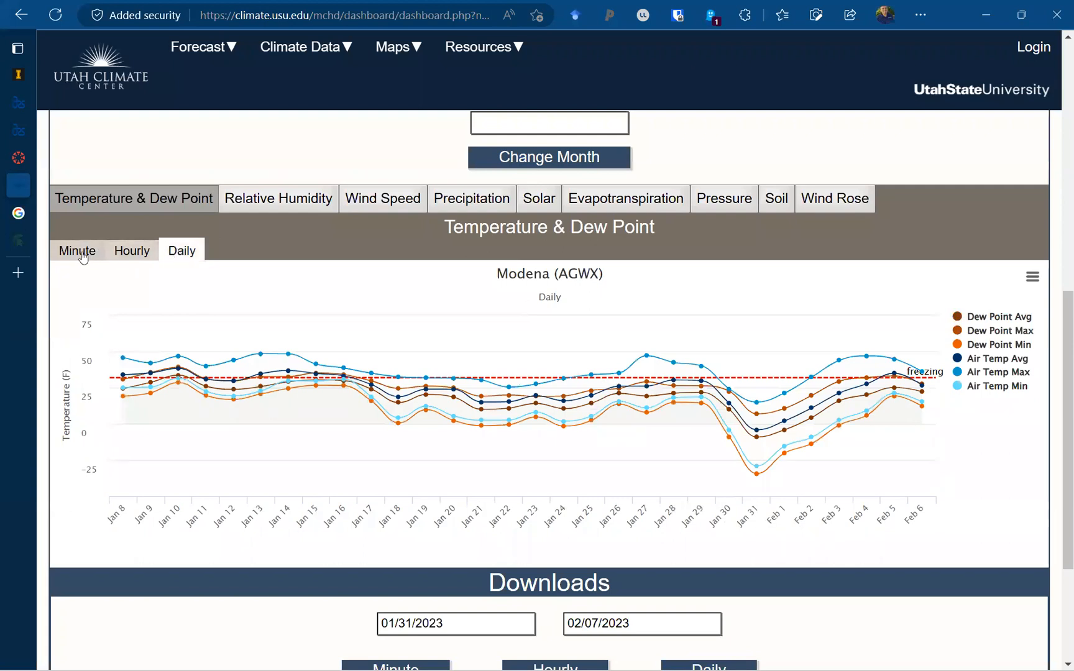
click(81, 255)
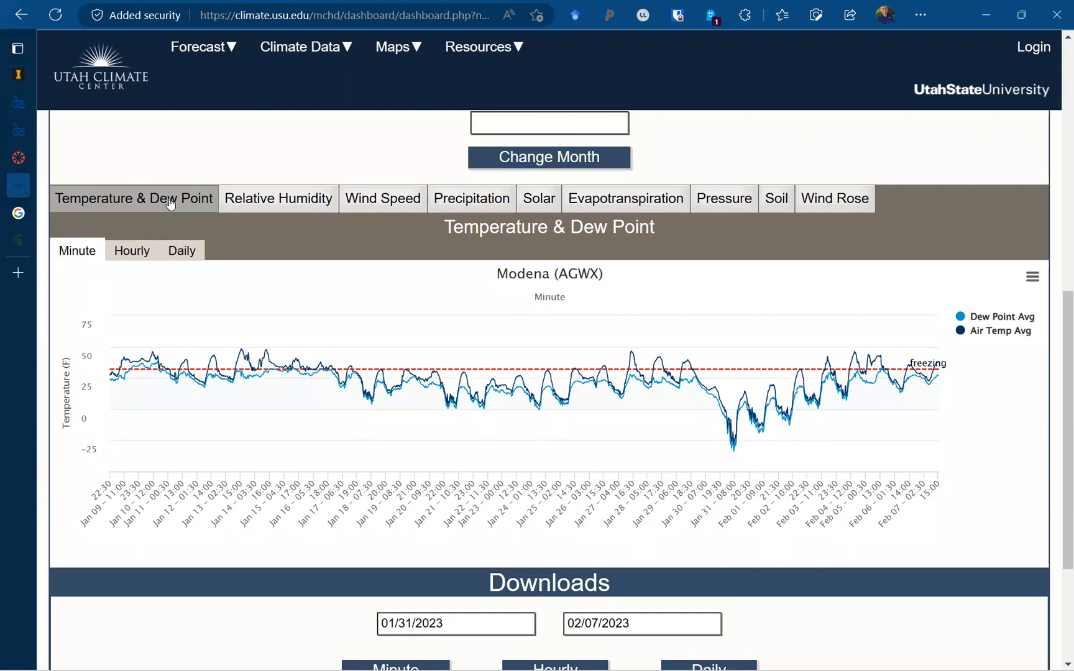
Cycle the Modena chart through Relative Humidity, Wind Speed and Precipitation, ending on Solar.
click(255, 206)
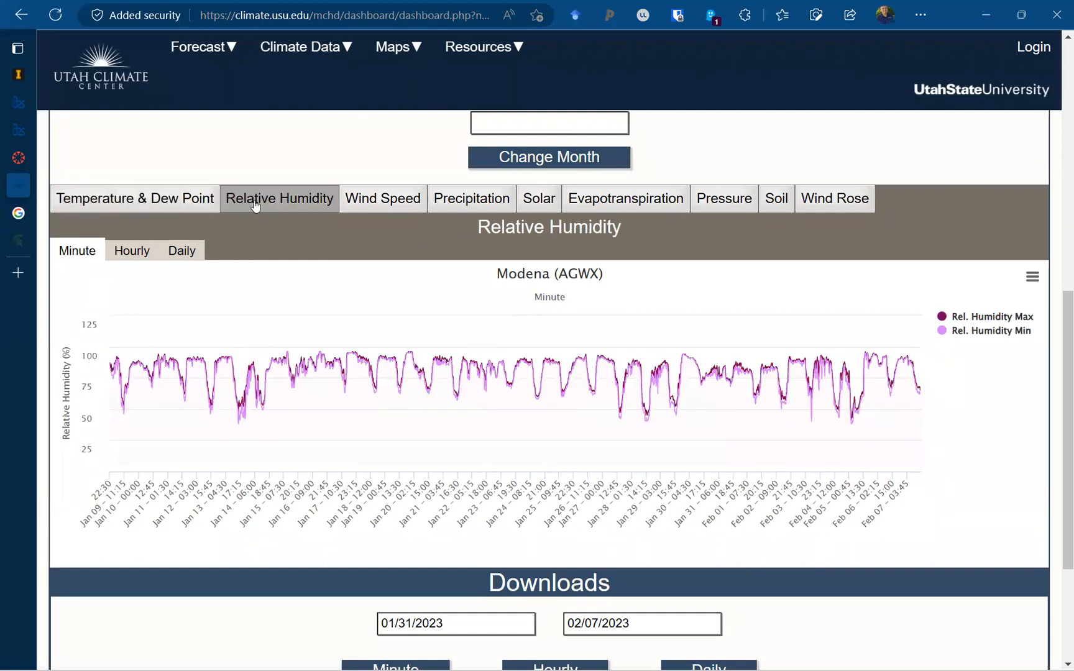
click(381, 202)
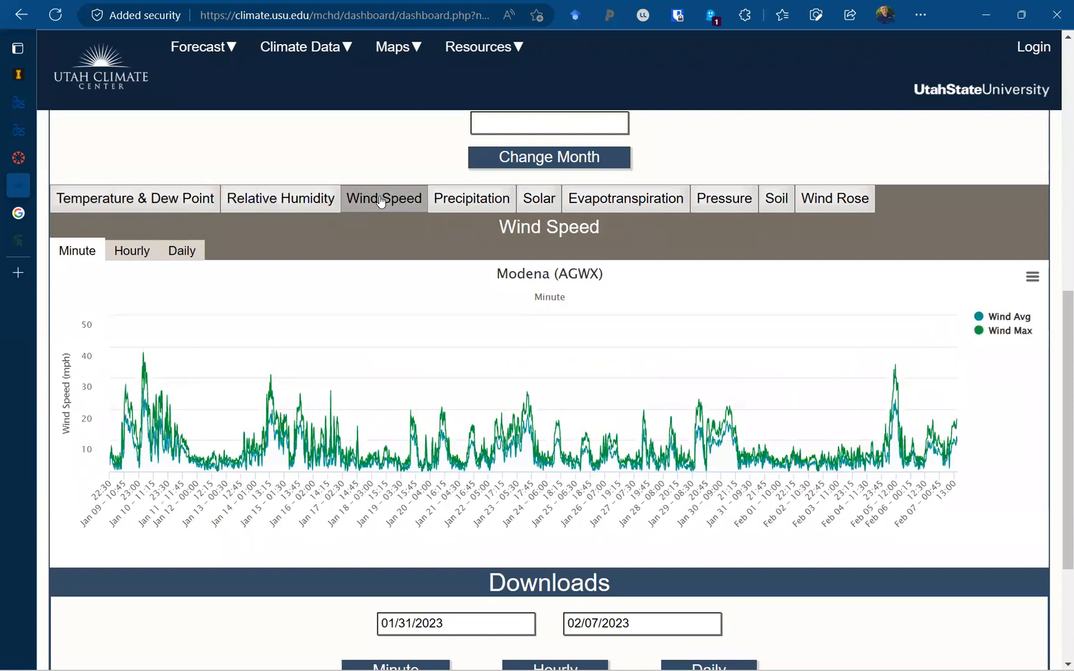
click(466, 204)
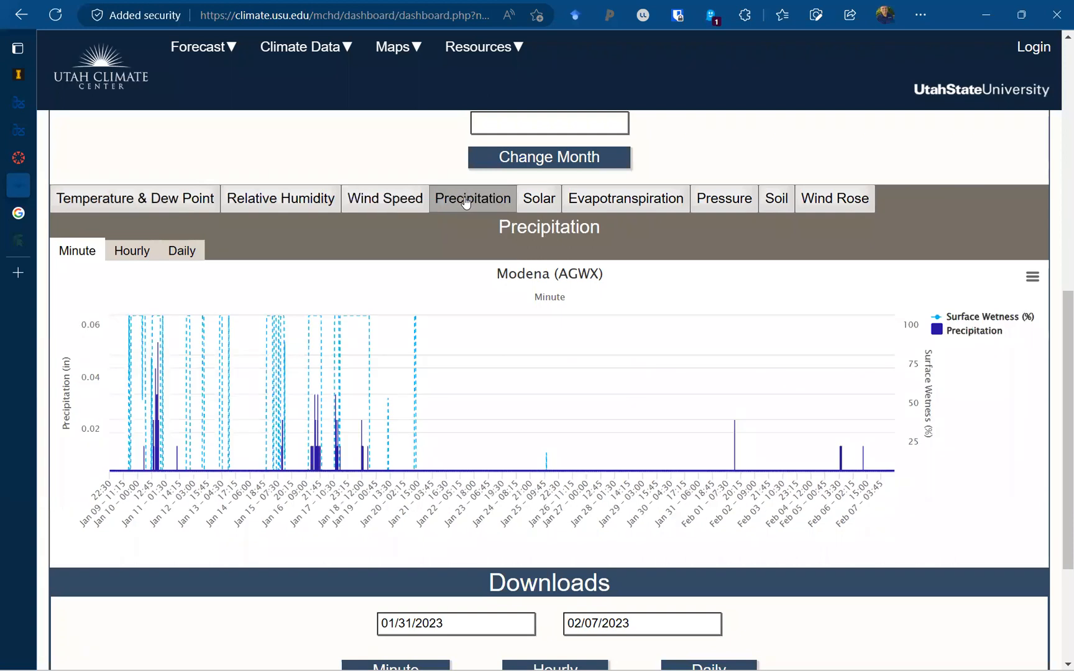
click(541, 207)
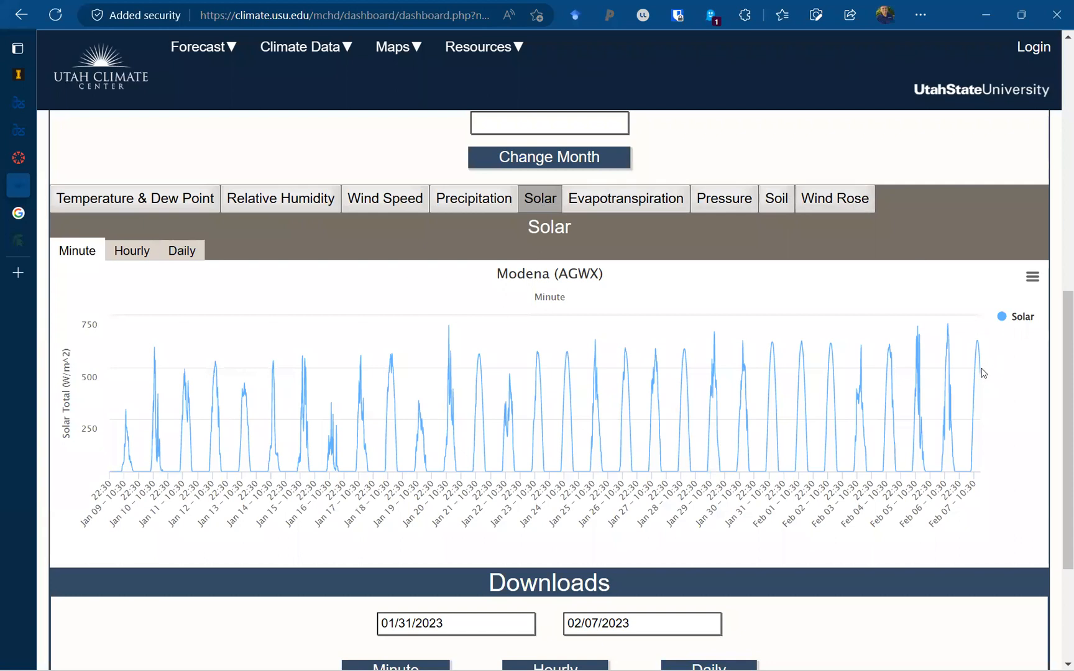
mouse_move(981, 376)
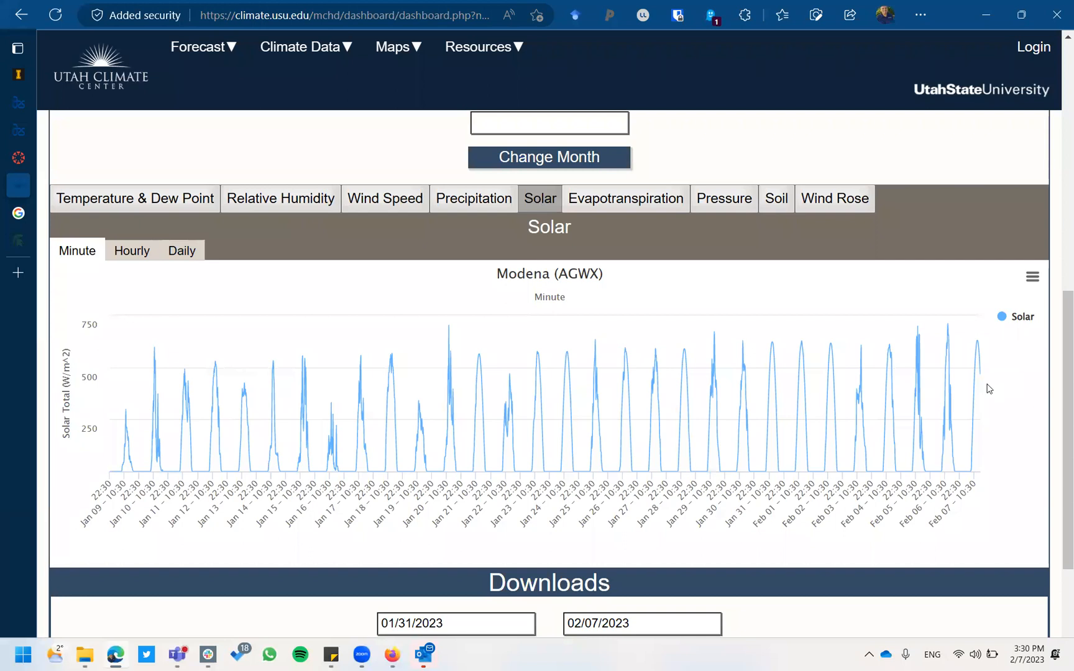
Chart Modena's evapotranspiration, compare hourly and daily views, and leave daily ETo/ETr shown above Downloads.
click(652, 208)
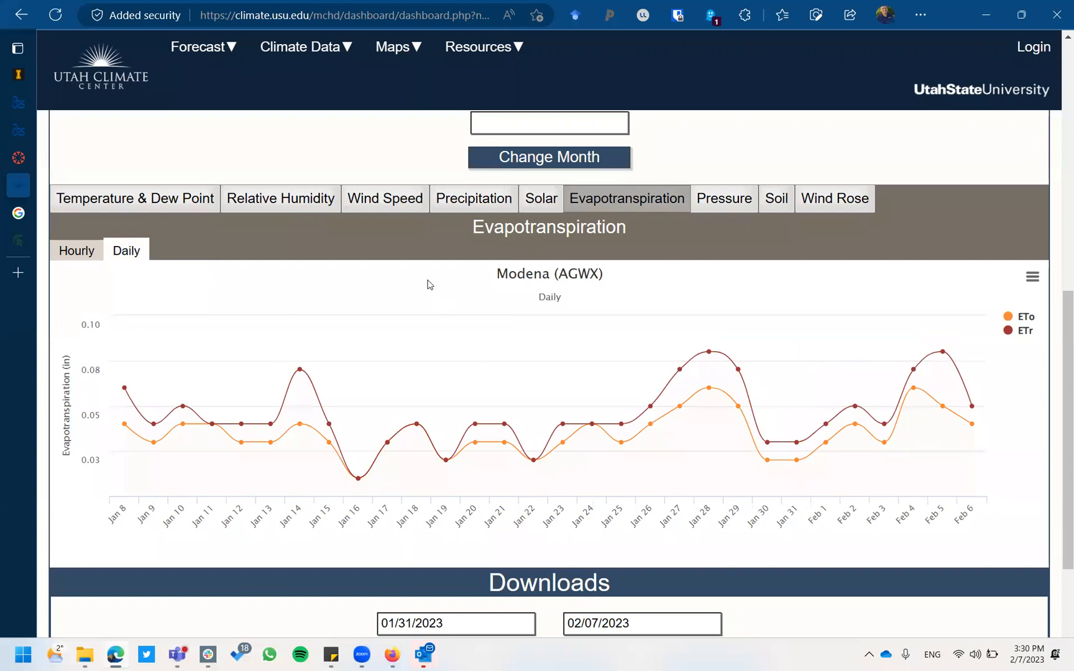
scroll(429, 286, down, 1)
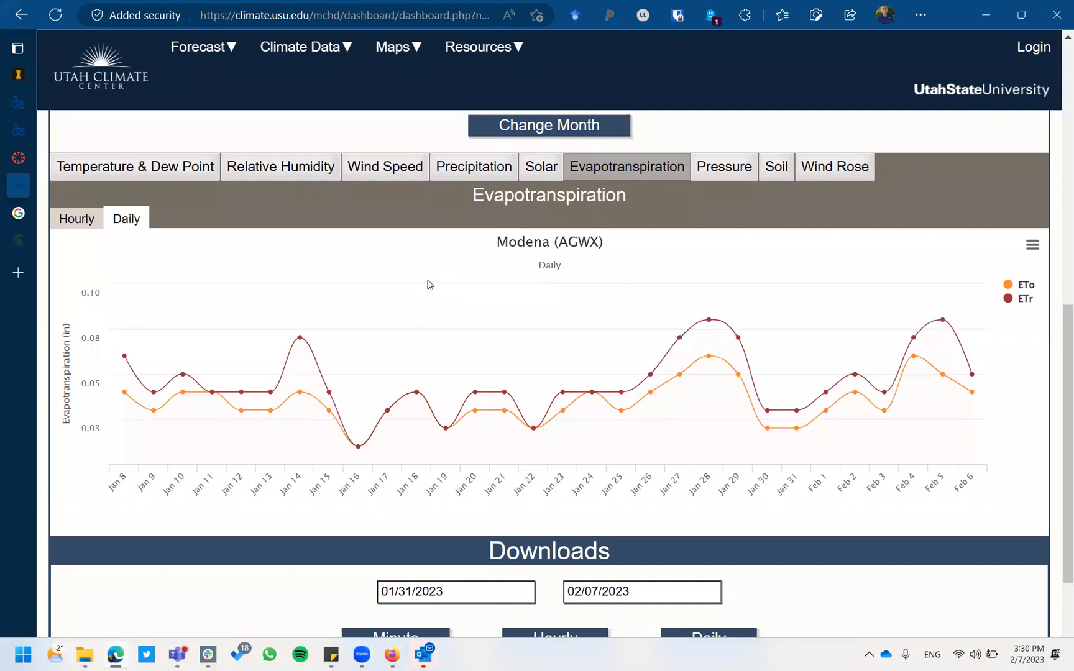
click(76, 221)
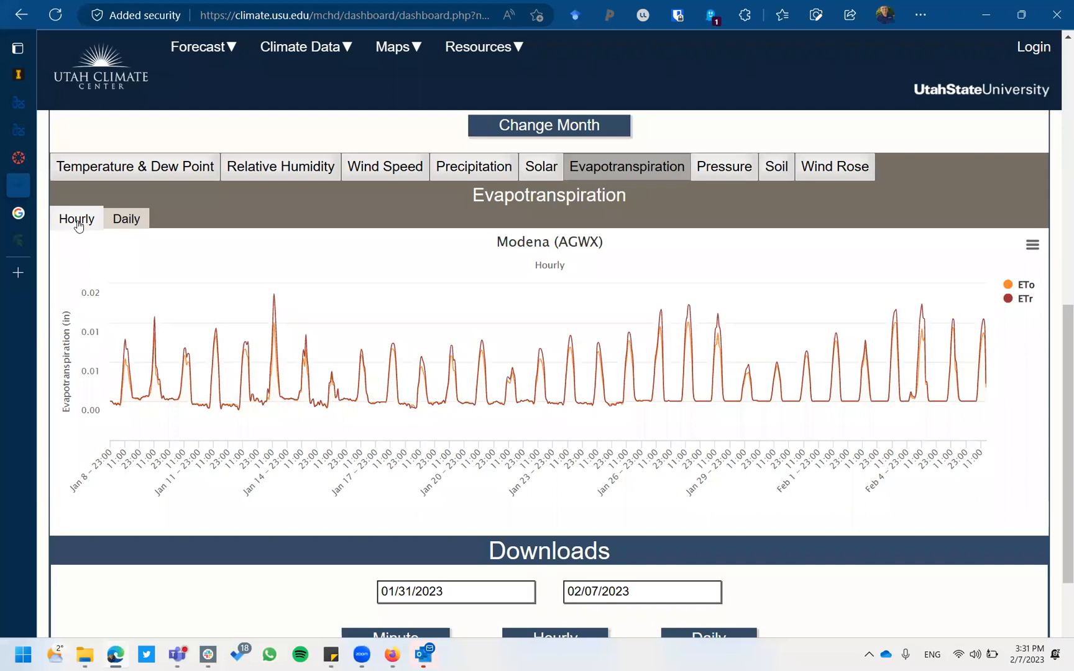
click(120, 224)
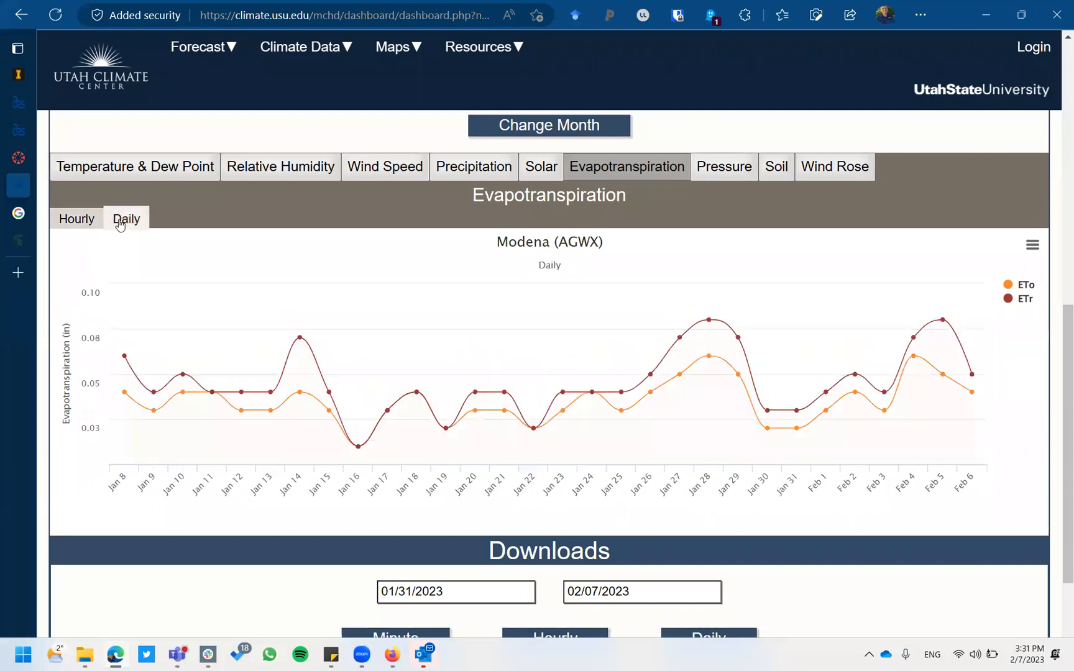
click(79, 221)
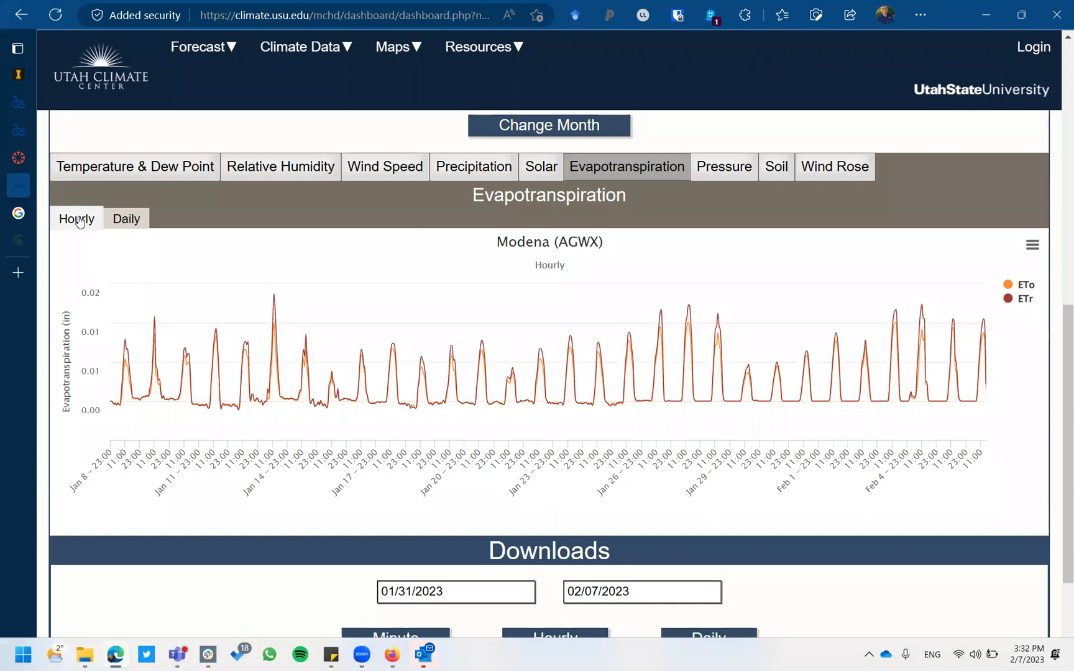
click(119, 222)
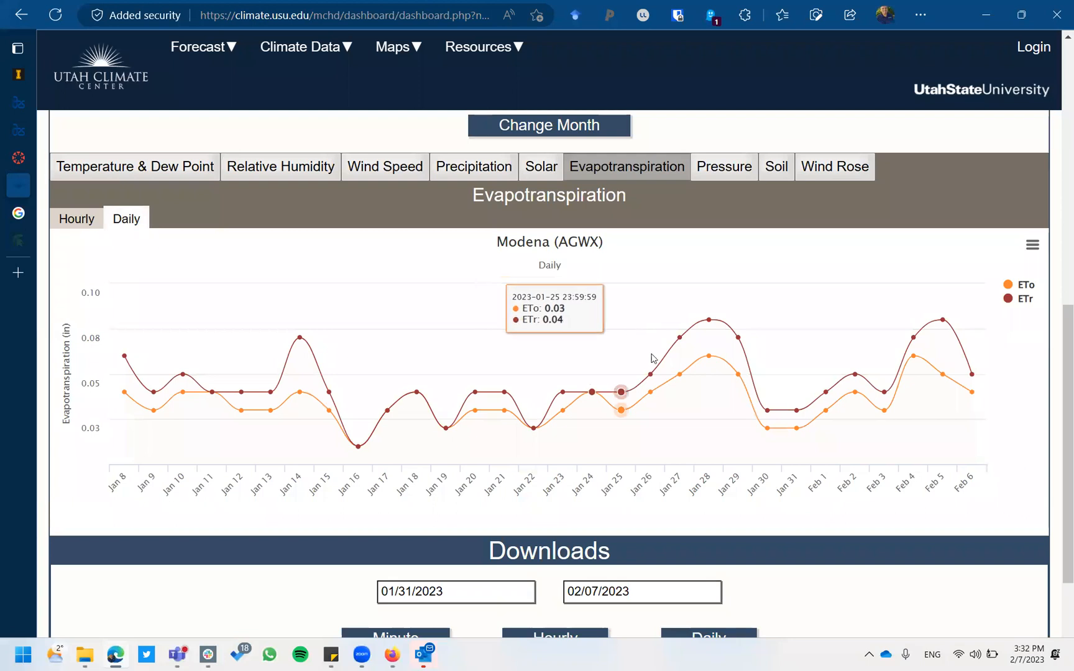
mouse_move(671, 379)
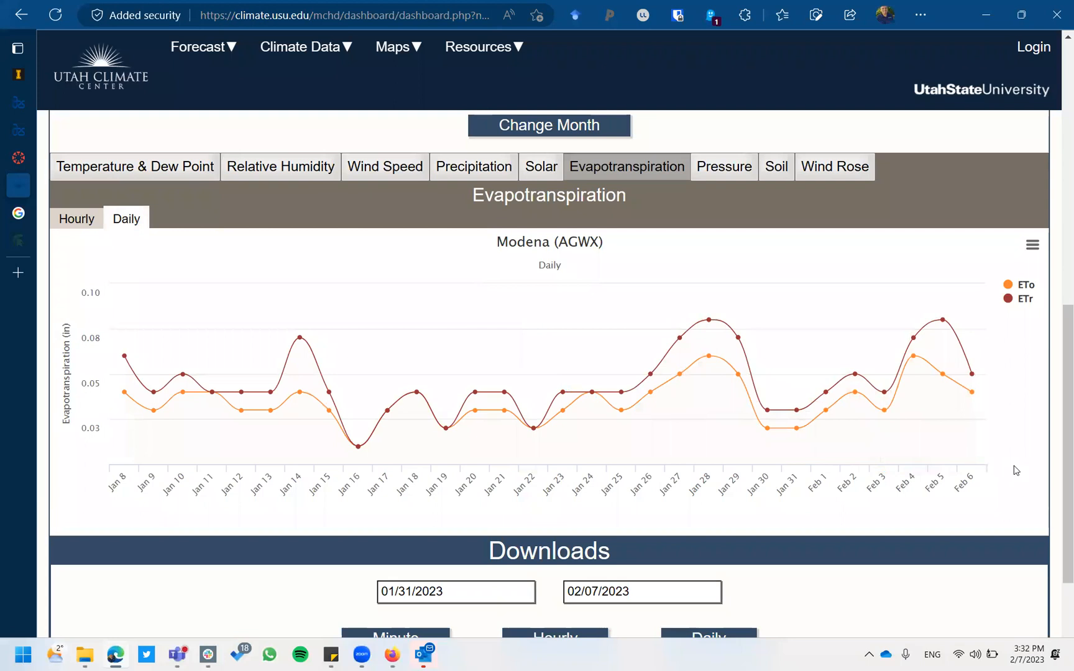
scroll(1015, 471, down, 3)
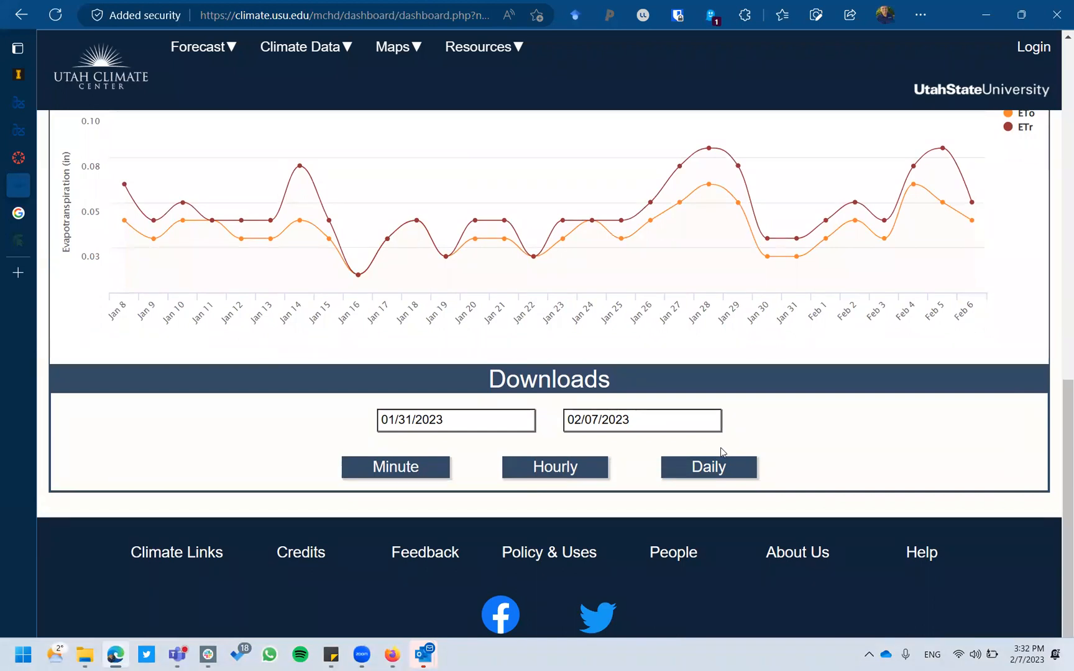
Go to the Utah Agweather station map from the Climate Data menu.
scroll(723, 451, up, 10)
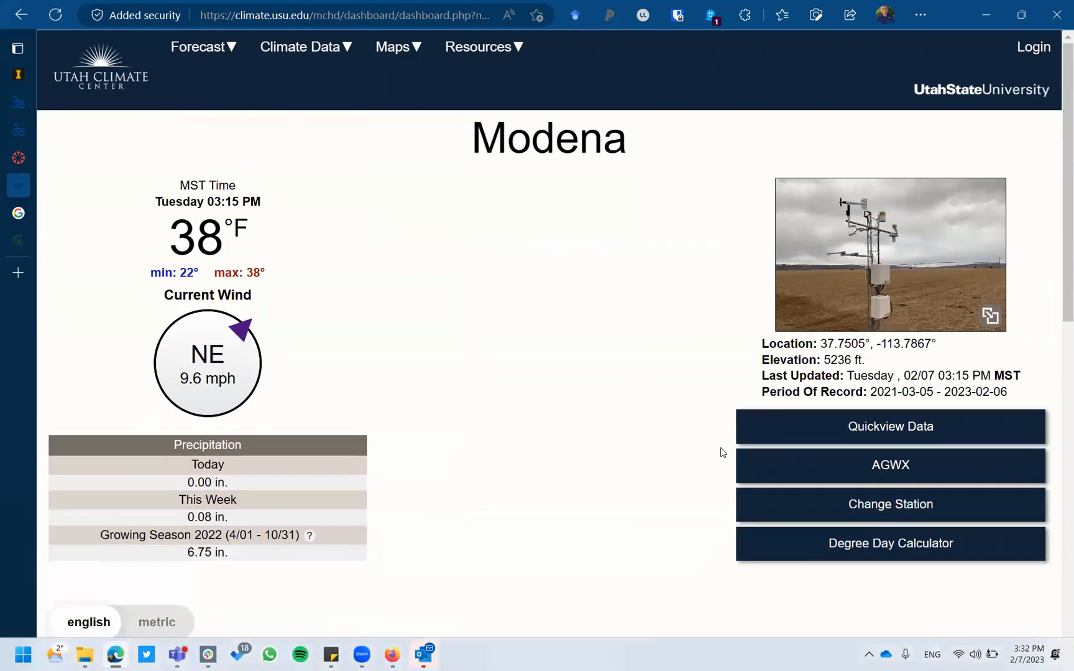
click(328, 53)
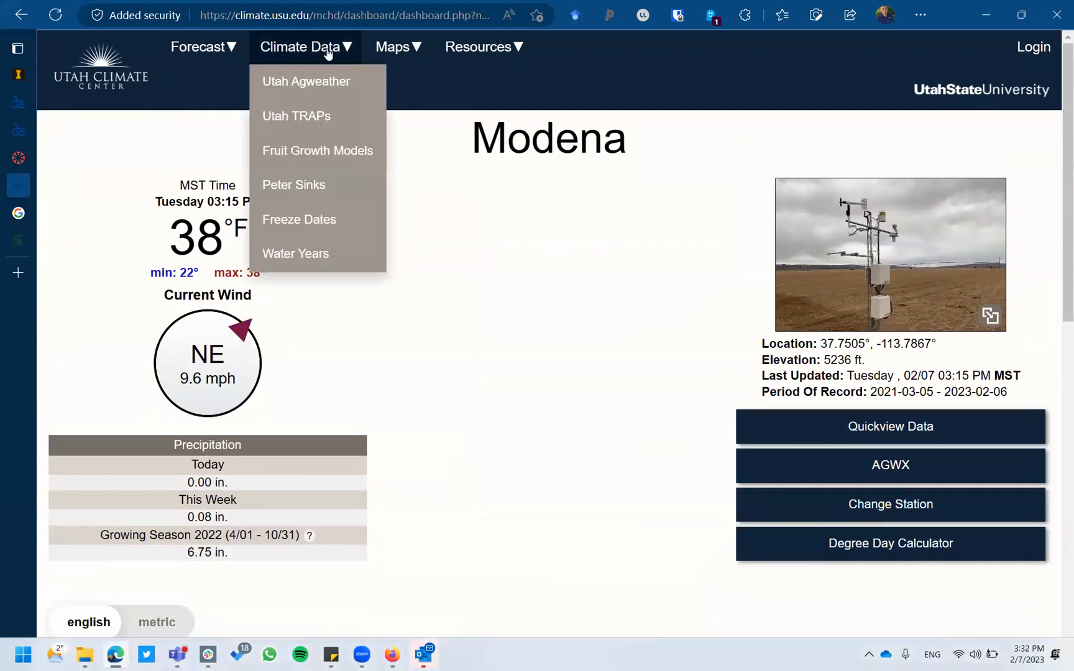
click(314, 84)
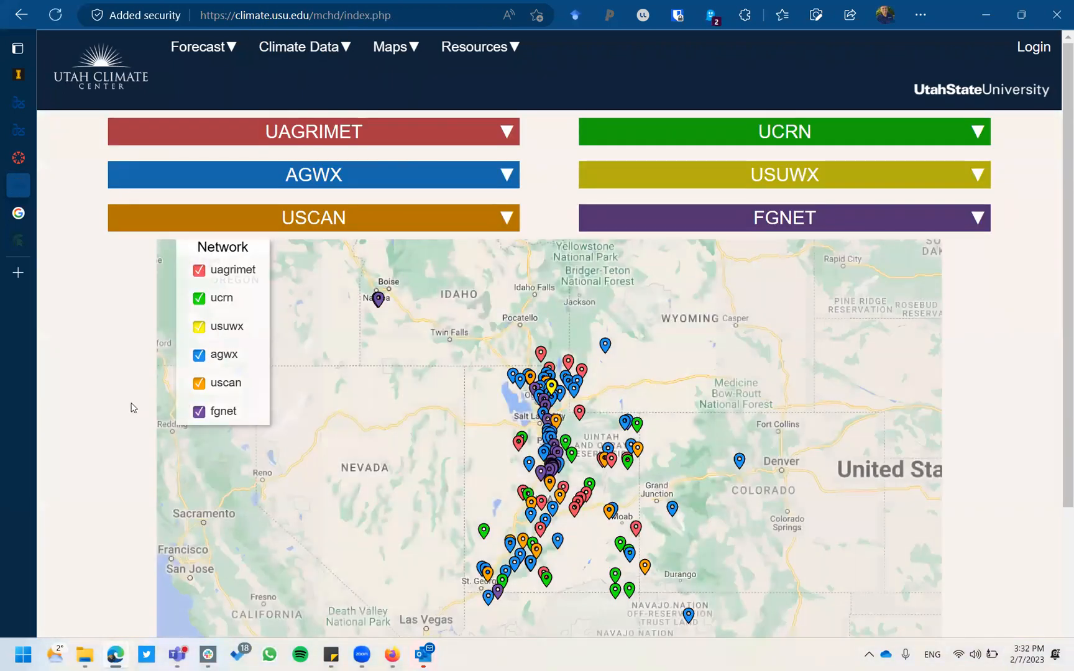
scroll(132, 406, down, 3)
click(475, 303)
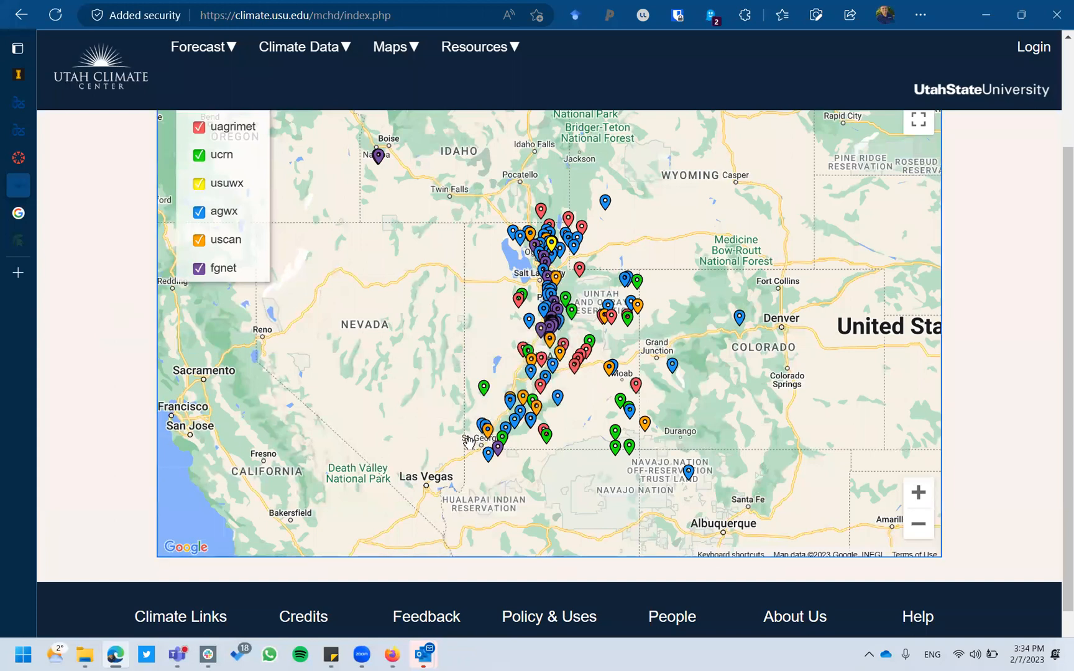
Zoom the map toward St. George and open the Modena AGWX station's data page from its marker.
scroll(469, 443, up, 1)
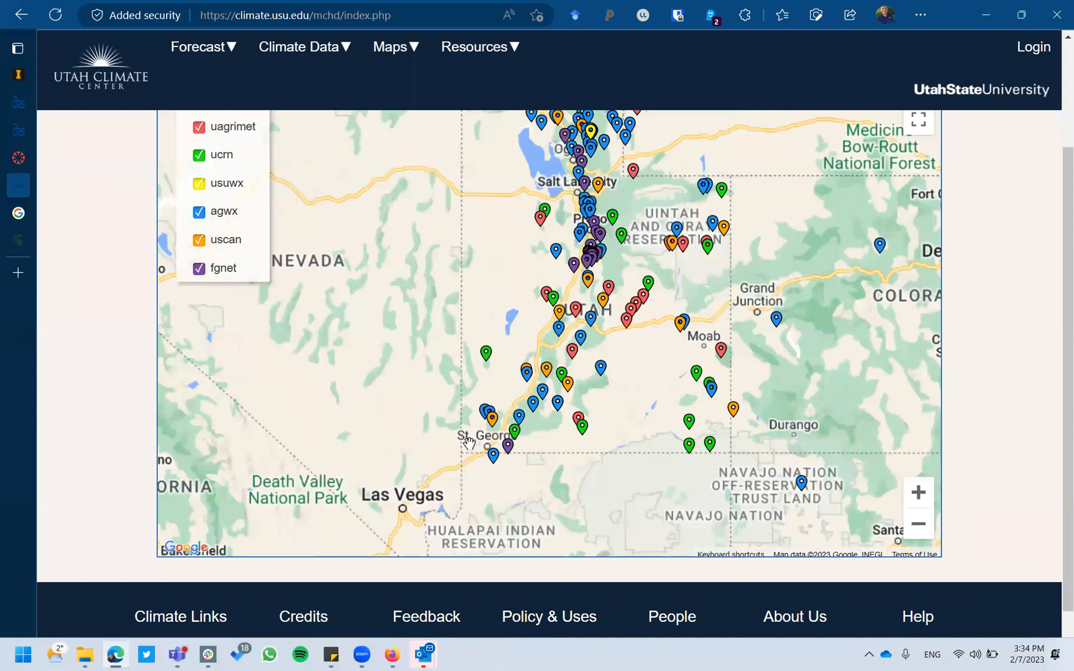
scroll(469, 442, up, 1)
scroll(470, 443, up, 1)
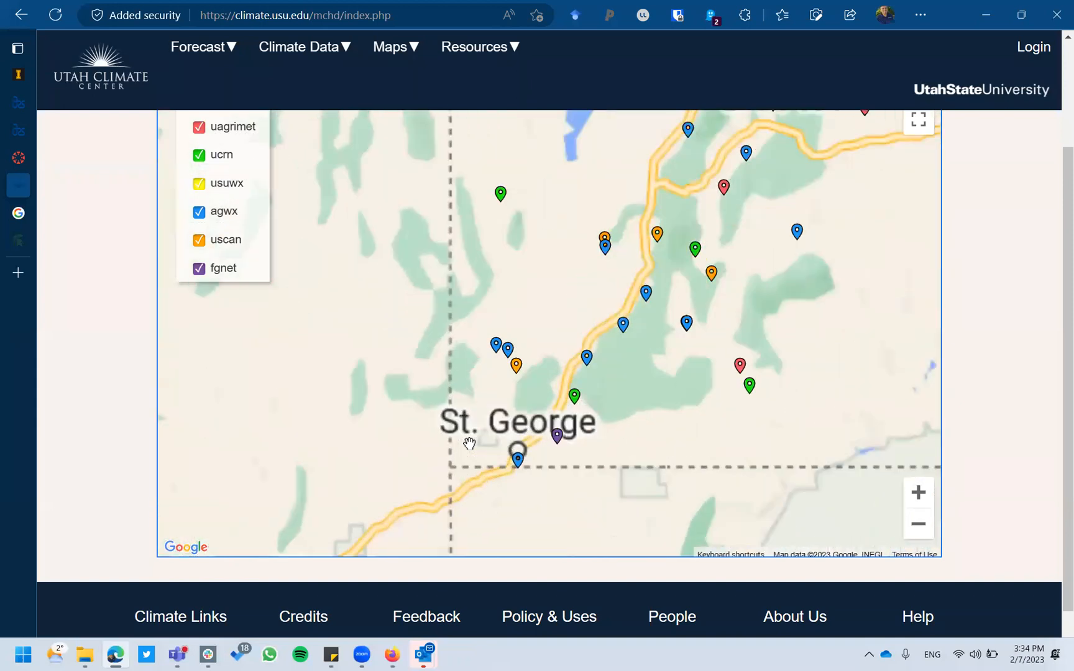
mouse_move(497, 348)
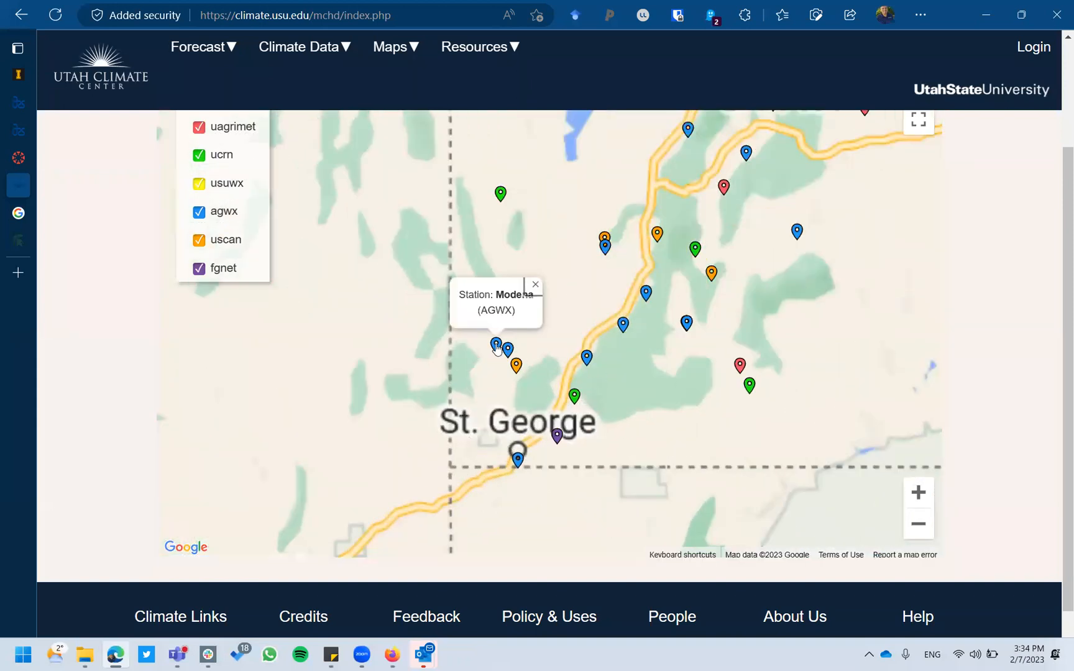
click(485, 364)
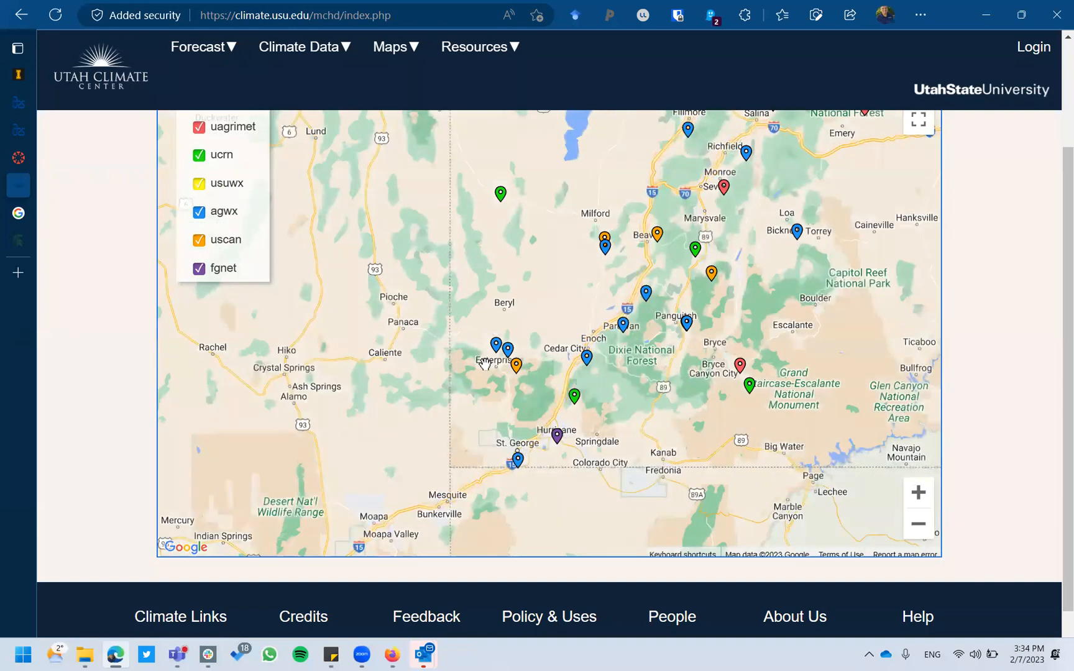
scroll(485, 365, up, 1)
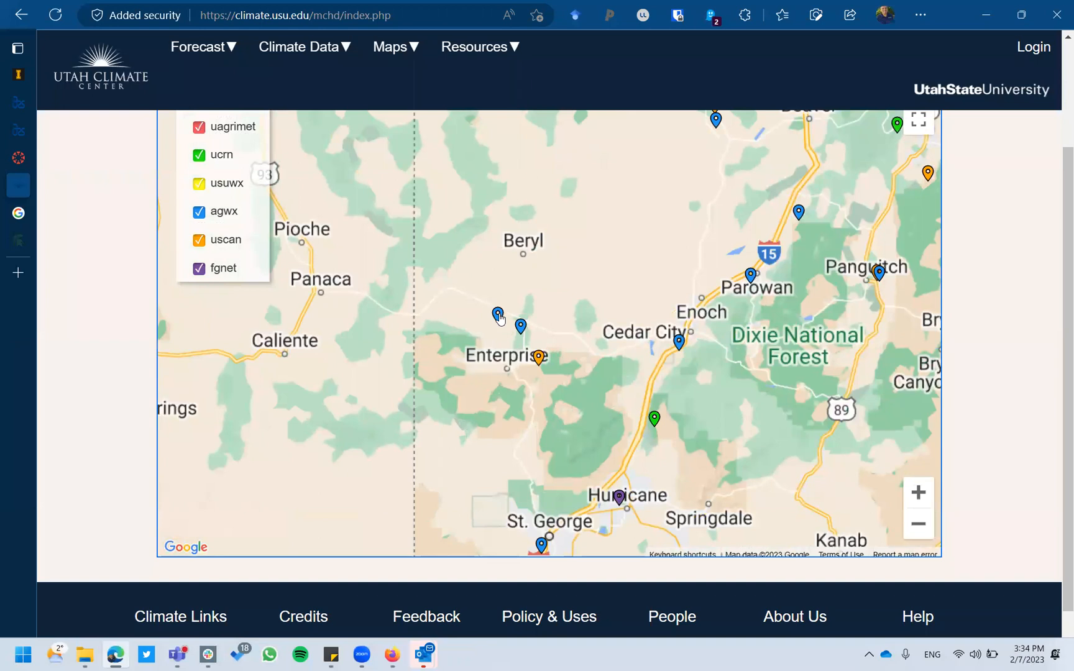
click(497, 316)
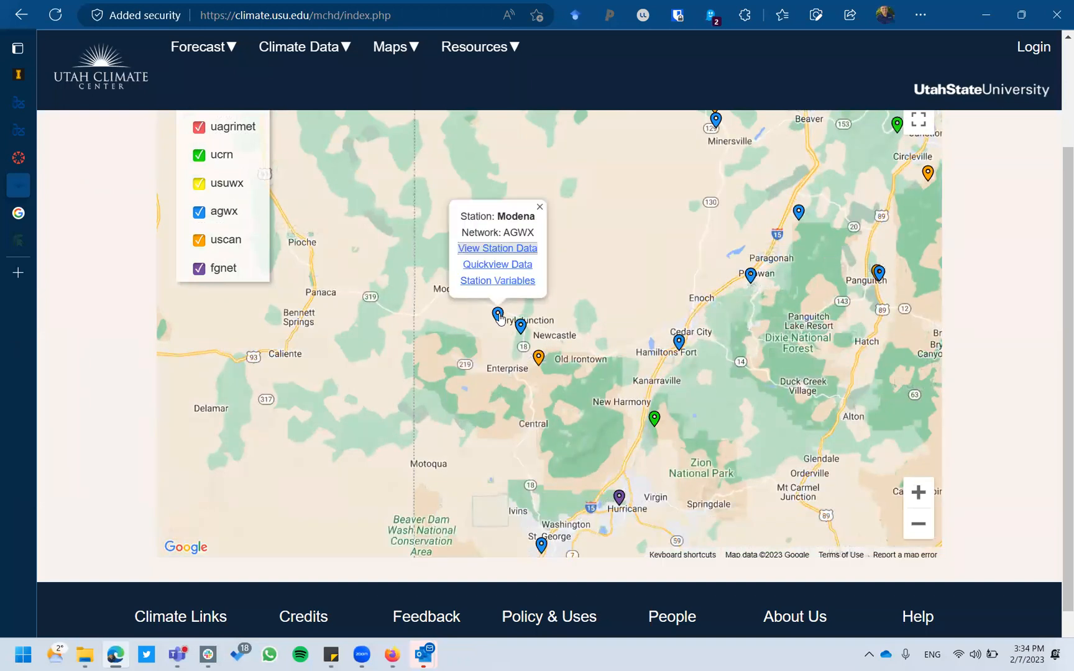
click(510, 252)
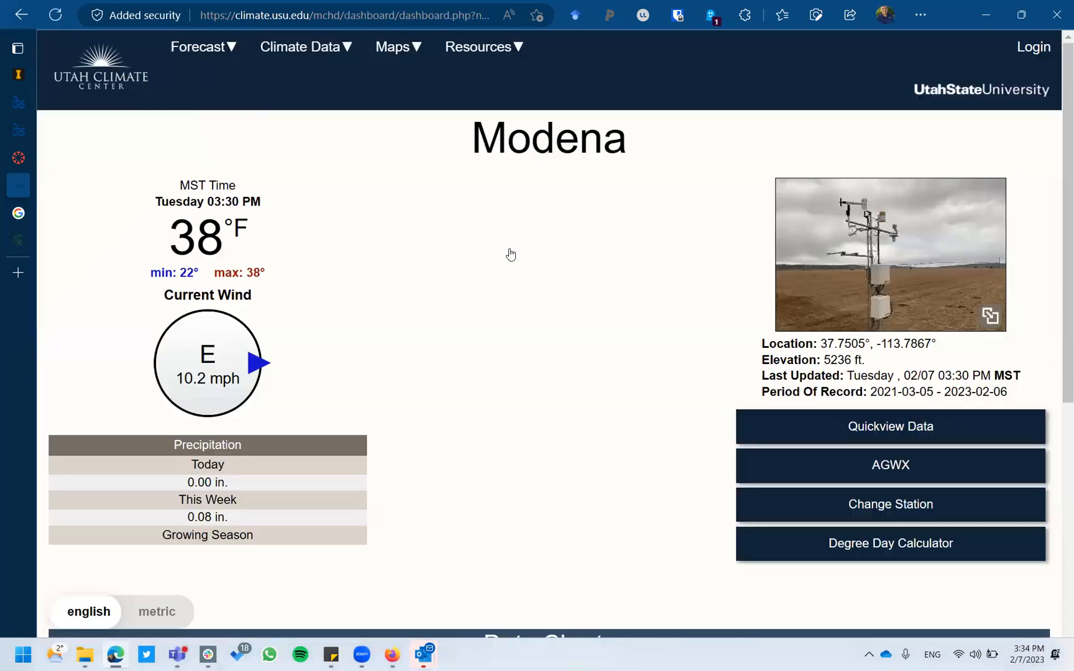
Close the Outlook reminder and inbox windows, then switch the Modena data to metric units.
scroll(510, 255, down, 1)
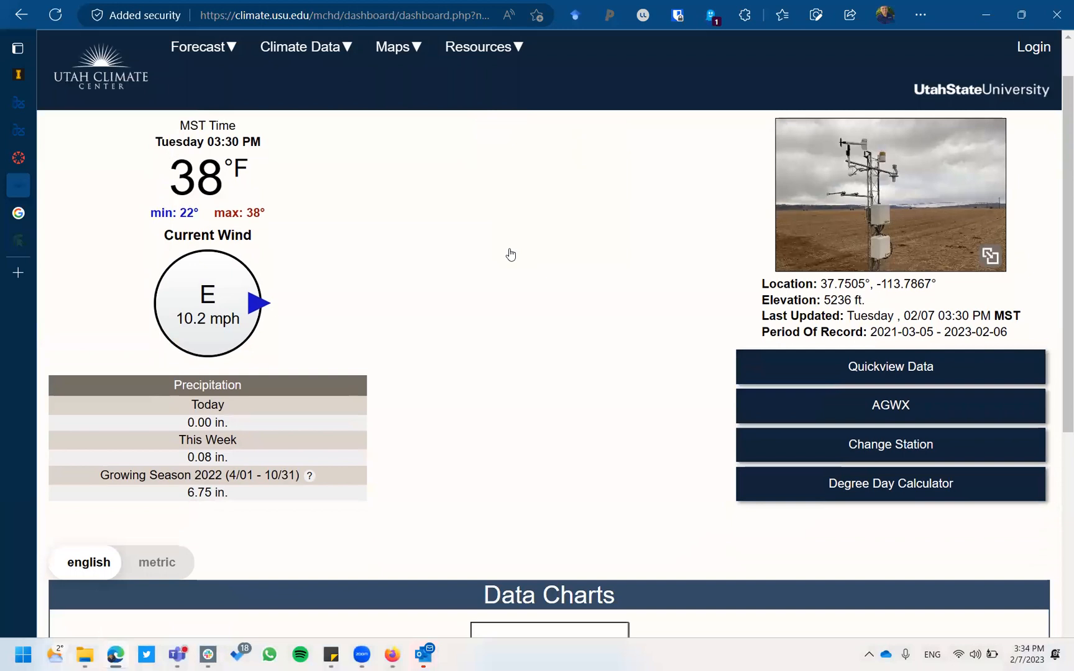
scroll(510, 255, up, 1)
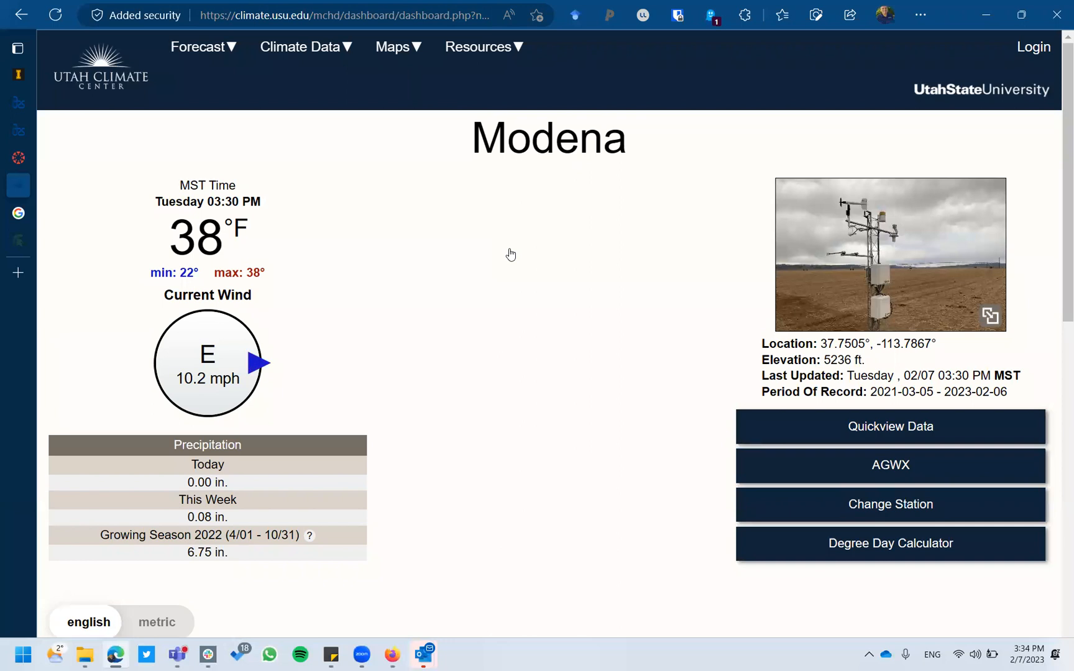
scroll(510, 254, down, 3)
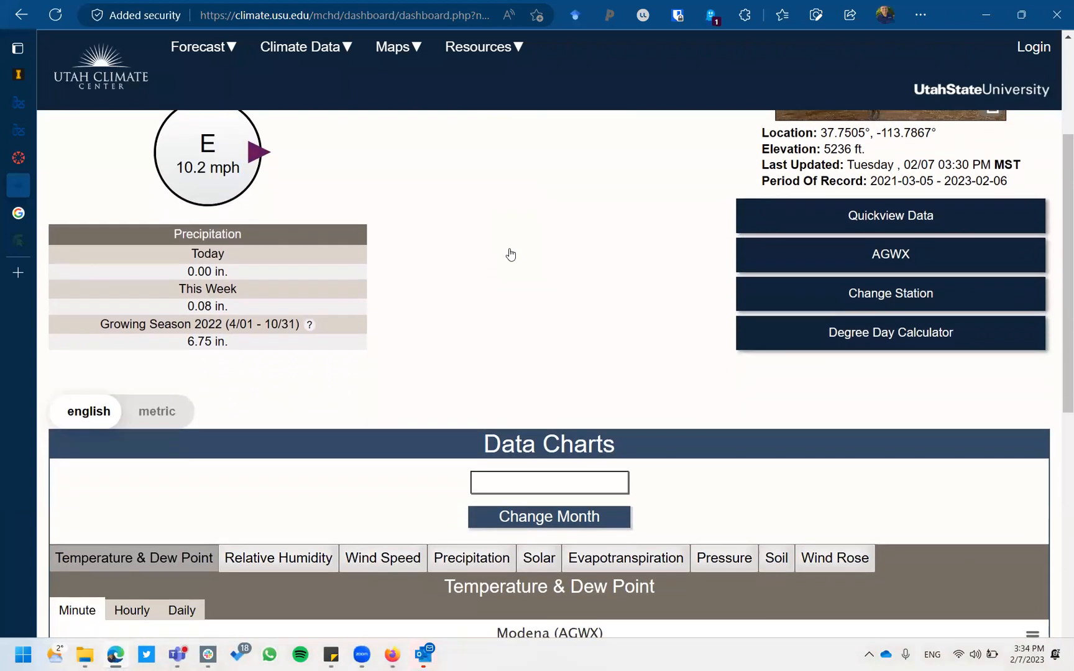
scroll(508, 252, down, 2)
scroll(388, 345, down, 1)
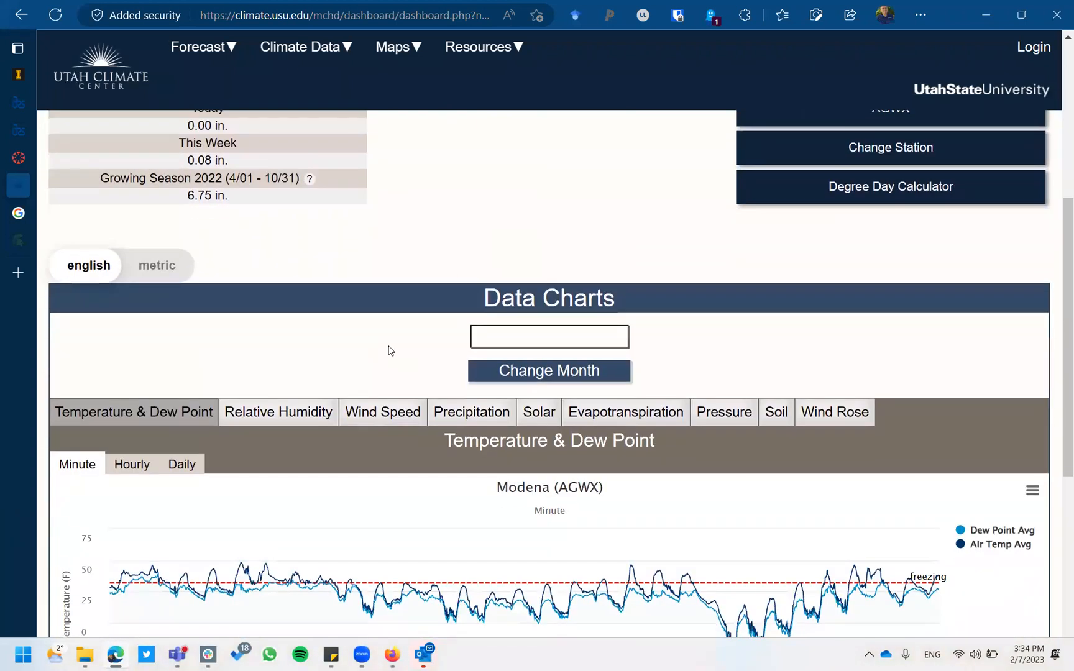
scroll(388, 350, down, 1)
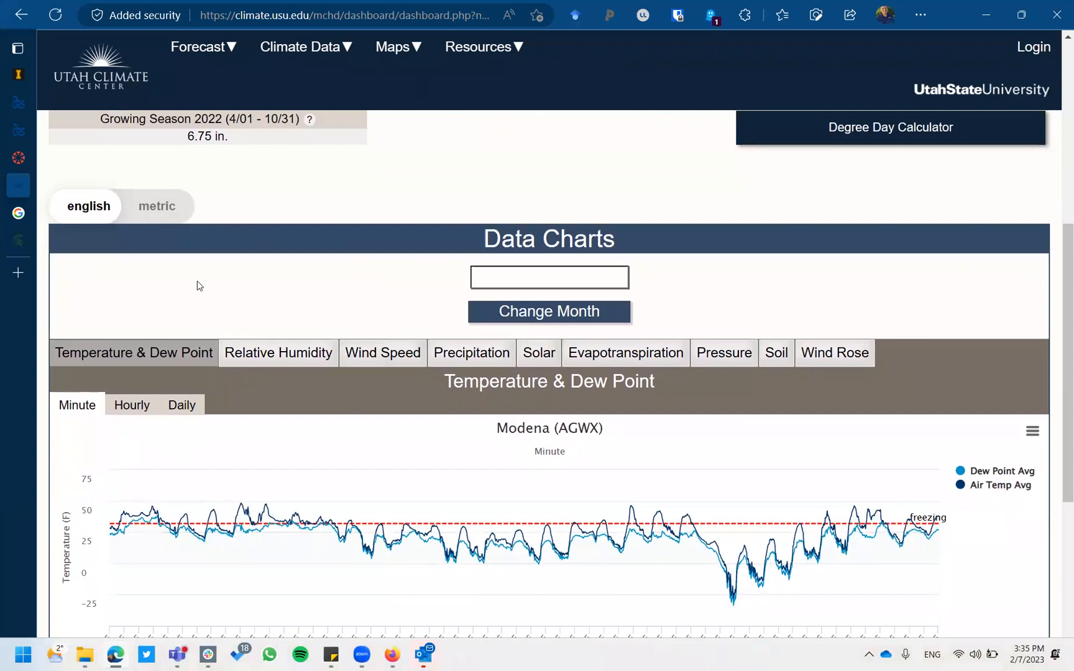
mouse_move(431, 657)
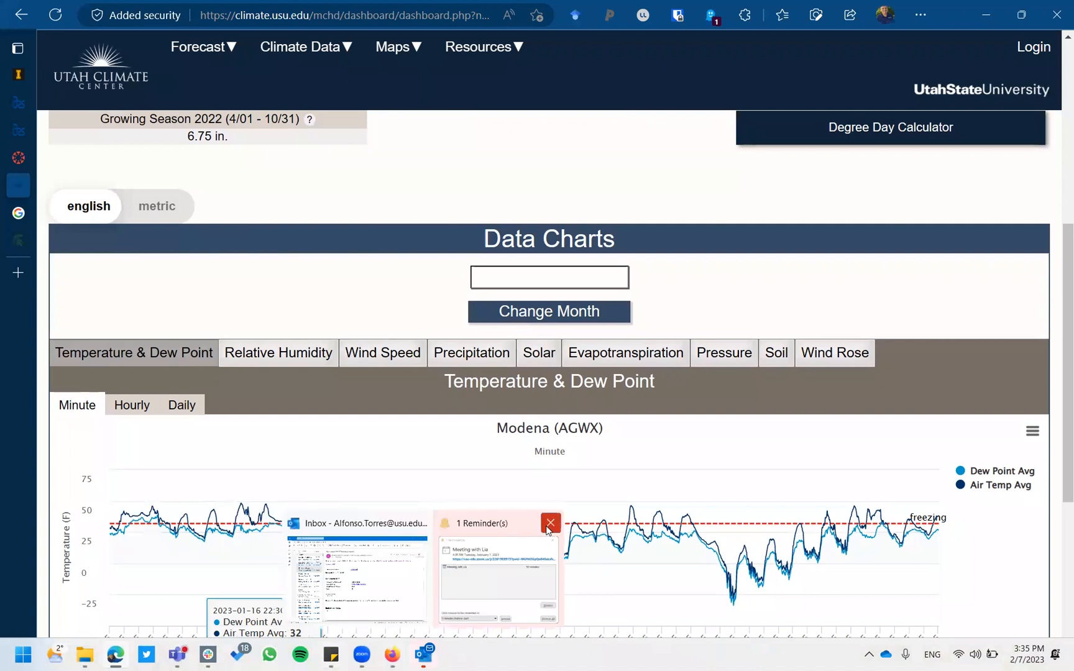
click(551, 523)
click(485, 525)
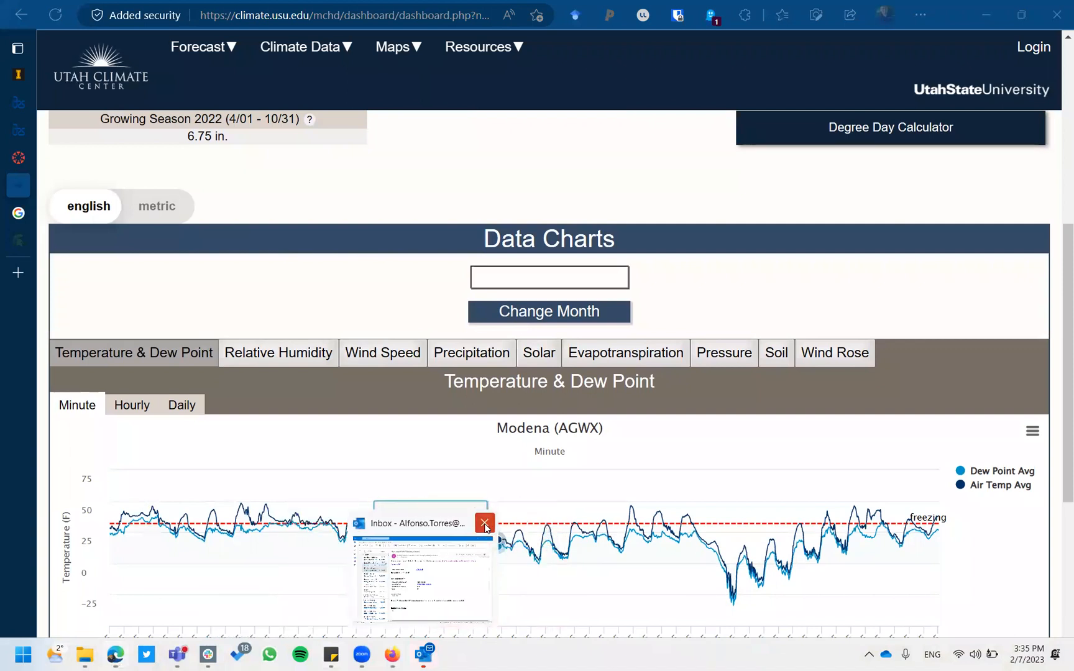
click(153, 210)
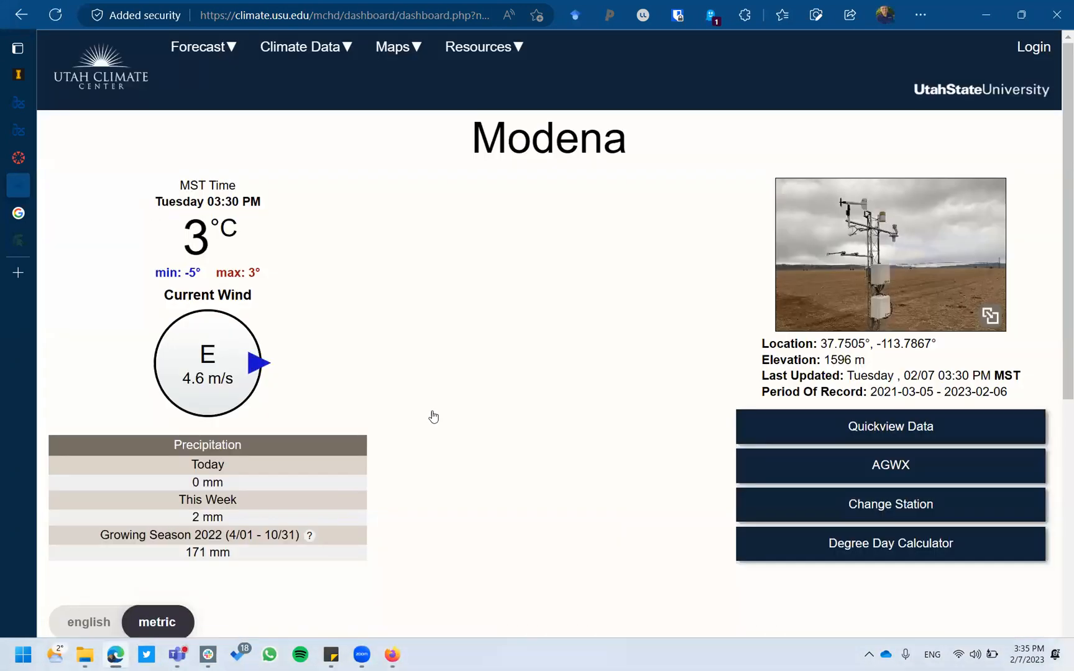
View the relative humidity chart, then the evapotranspiration chart, in metric units.
scroll(514, 472, down, 3)
scroll(513, 472, down, 1)
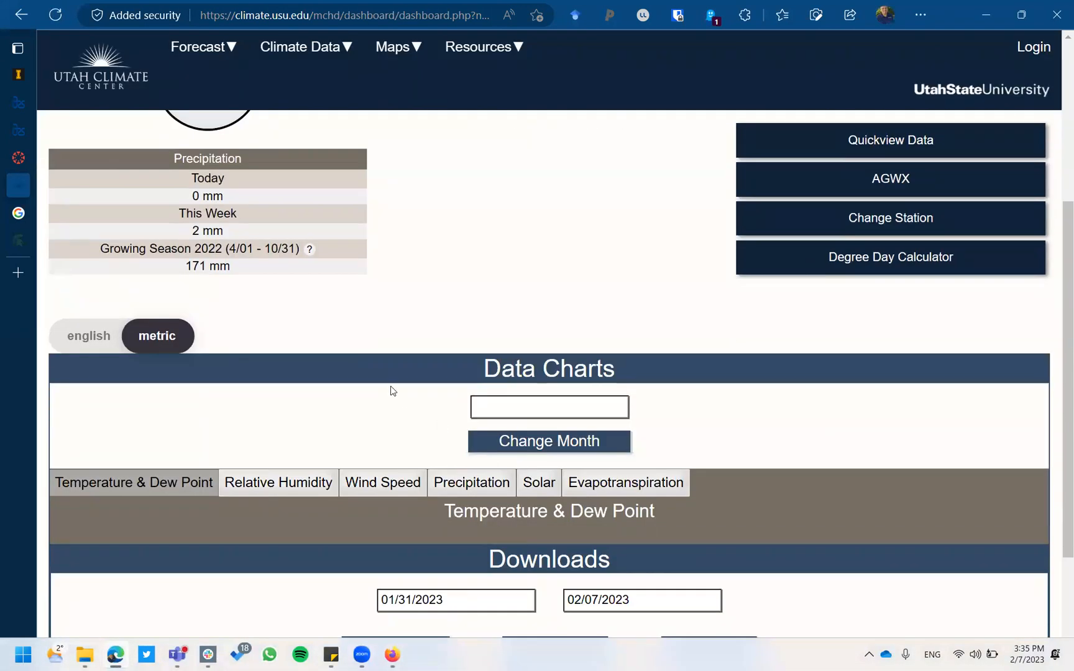
scroll(391, 391, down, 3)
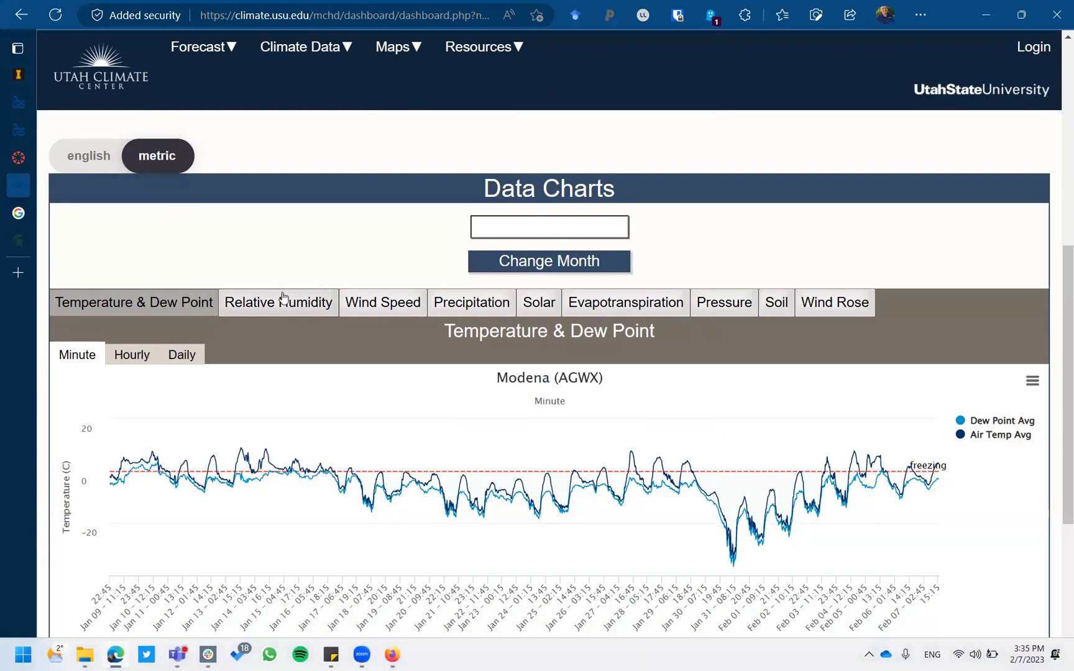
click(283, 297)
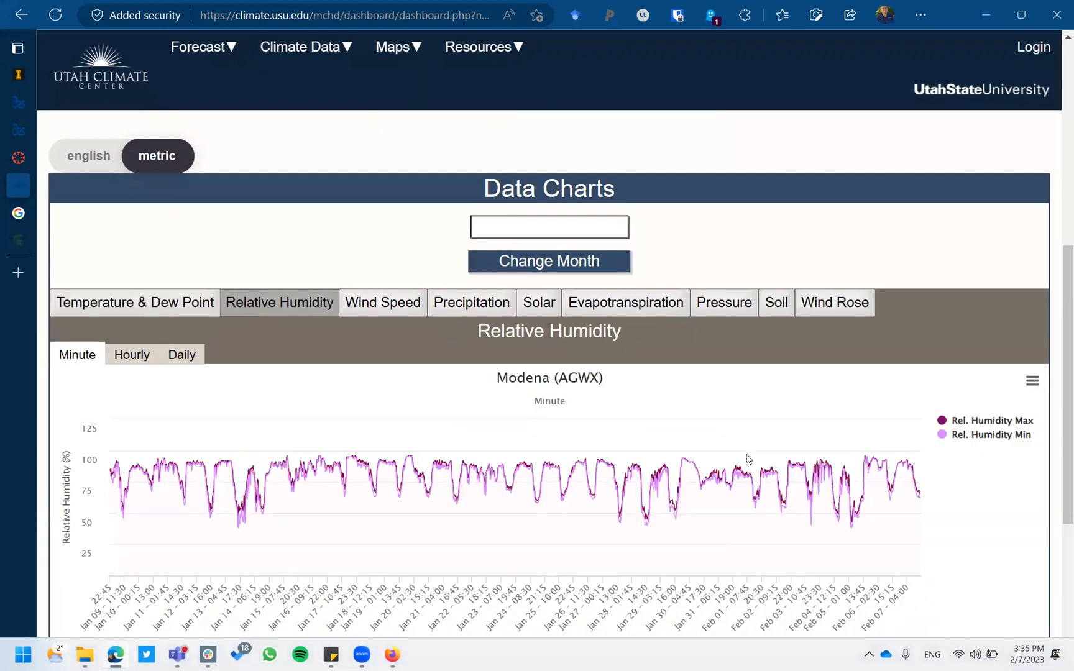
click(647, 310)
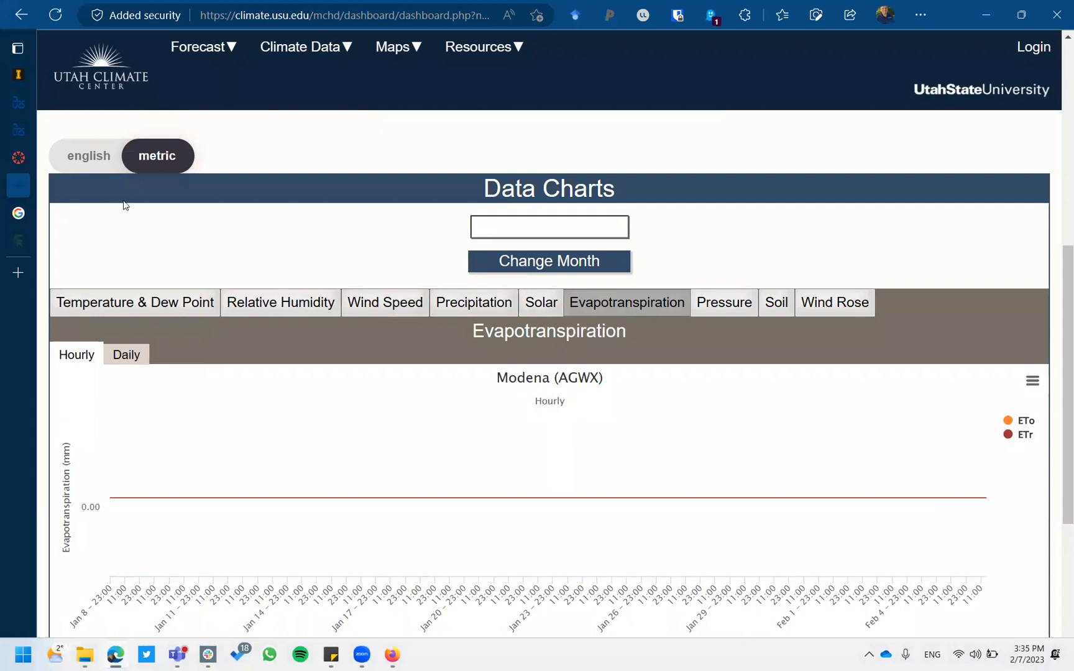
Return to English units and show the hourly evapotranspiration chart above the Downloads section.
click(98, 149)
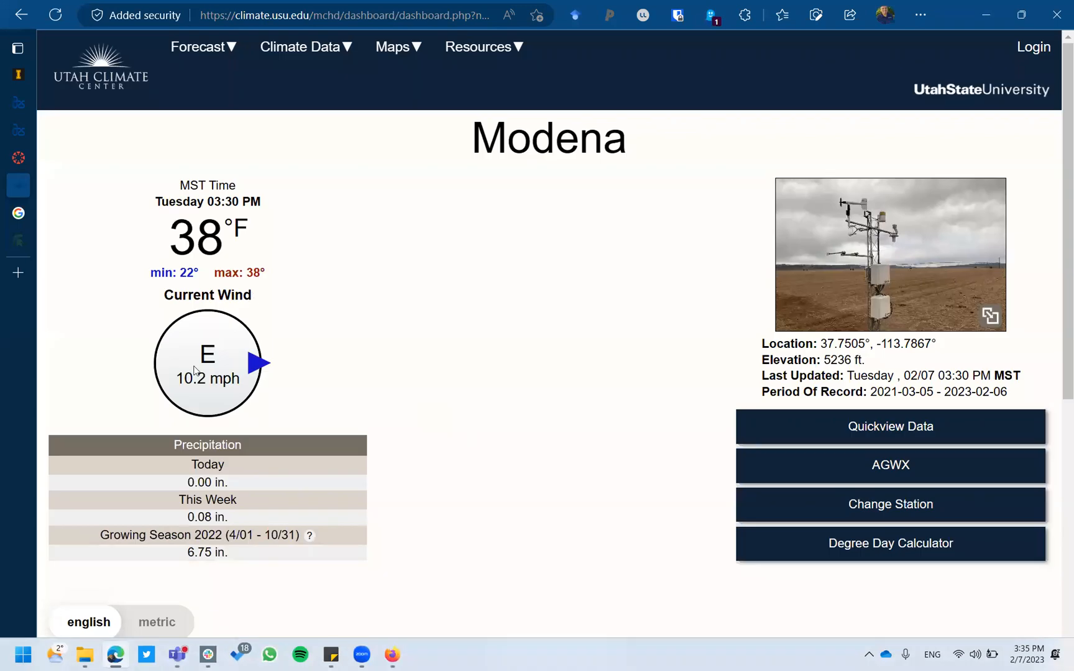
scroll(194, 371, down, 7)
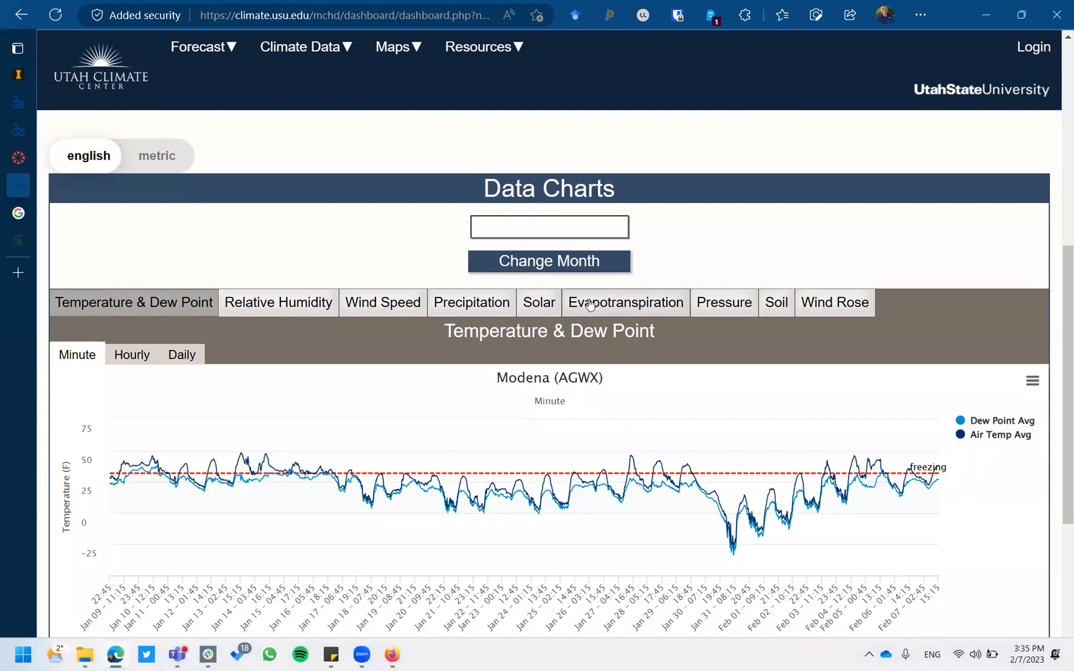
click(590, 305)
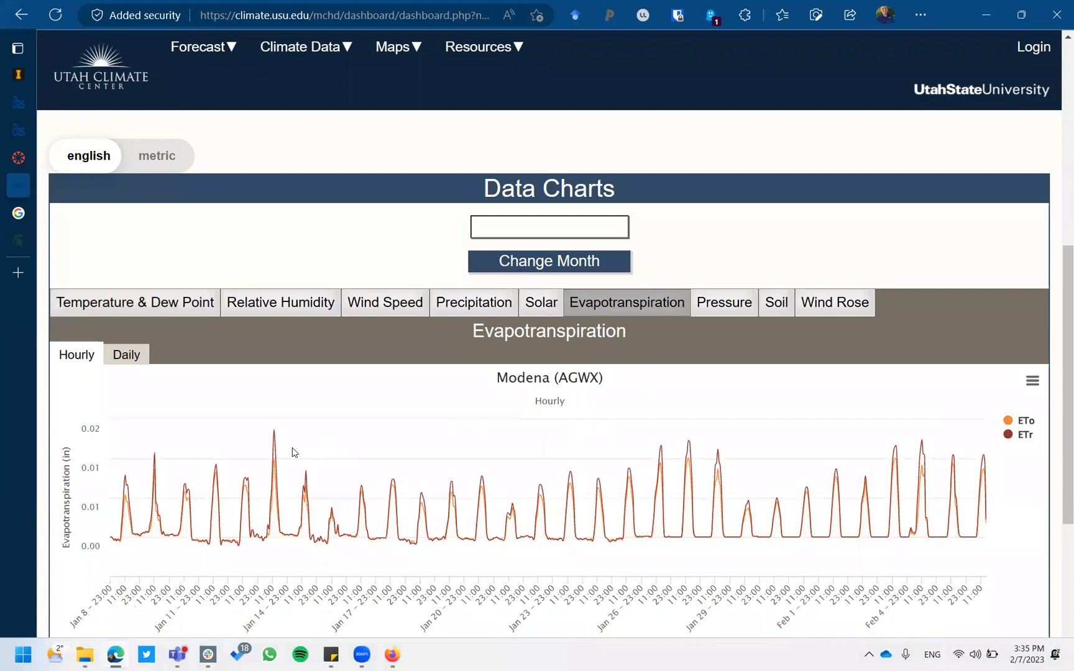
scroll(294, 452, down, 5)
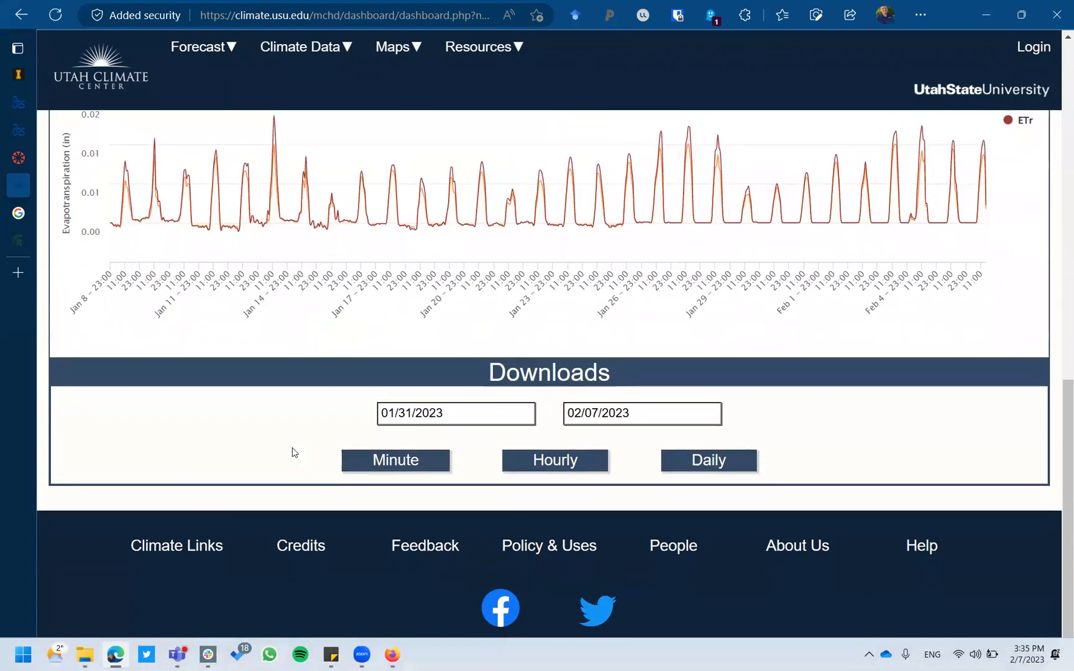
Set the download start date to 01/01/2022.
click(481, 420)
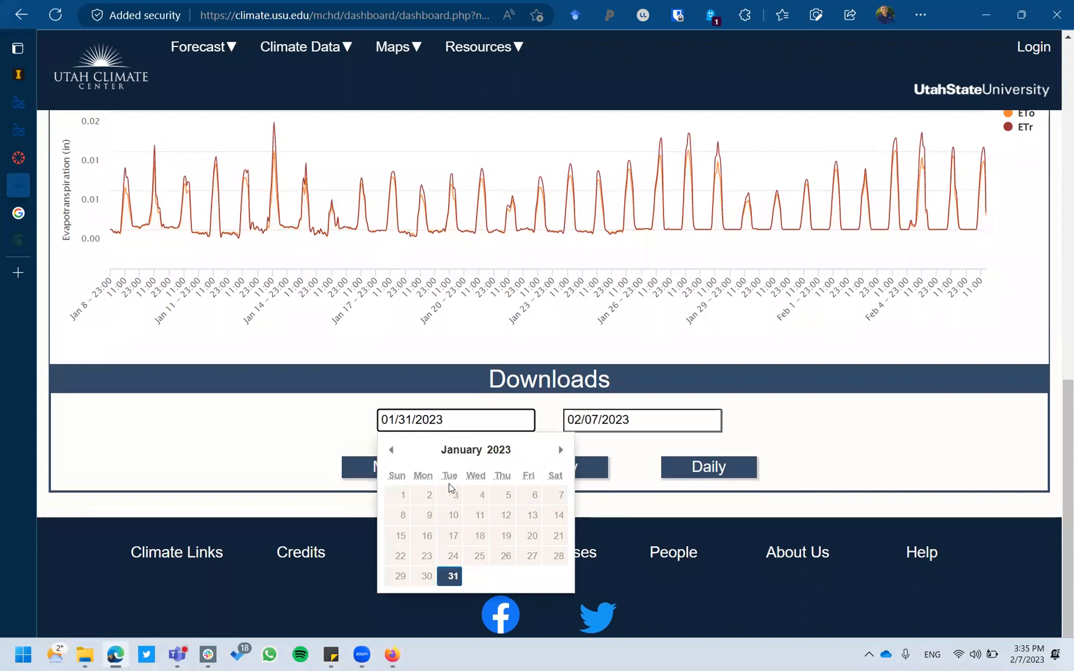
click(392, 451)
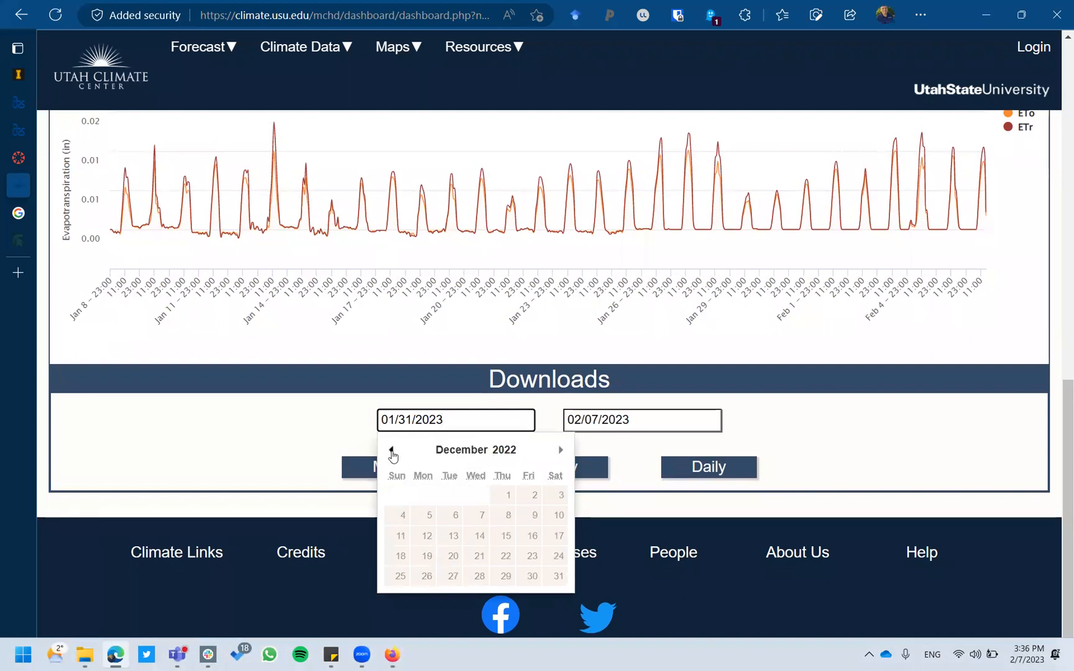
click(392, 452)
click(391, 451)
click(392, 451)
click(392, 452)
click(392, 451)
click(392, 451)
click(391, 451)
click(391, 451)
click(392, 451)
click(392, 451)
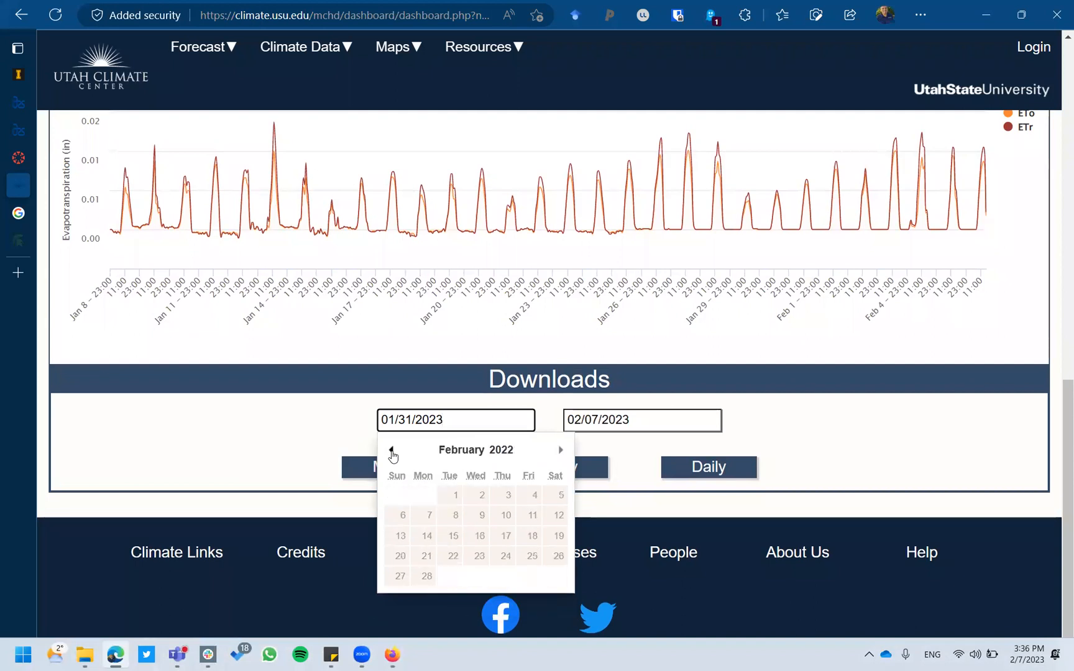
click(391, 451)
click(563, 497)
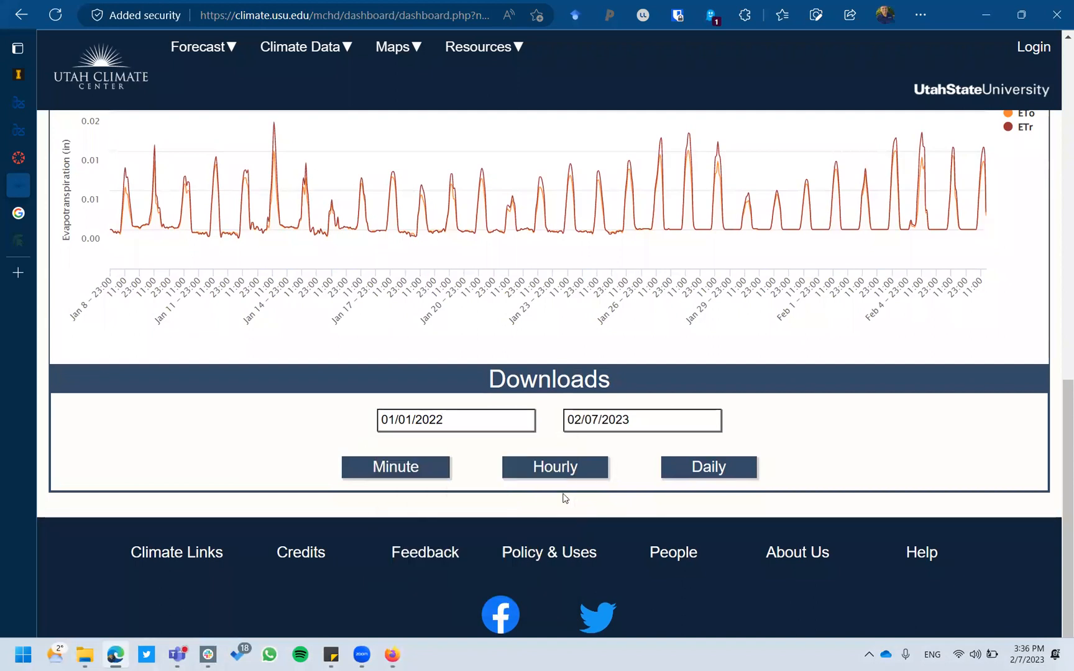
Set the download end date to 12/31/2022.
click(650, 427)
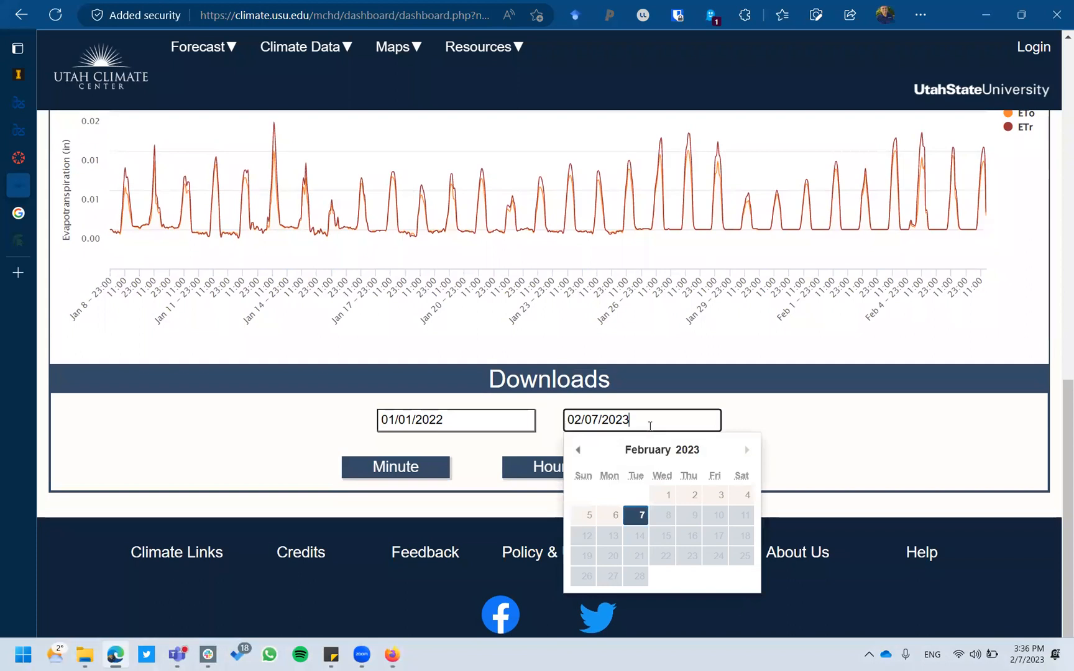
click(577, 450)
click(578, 450)
click(743, 575)
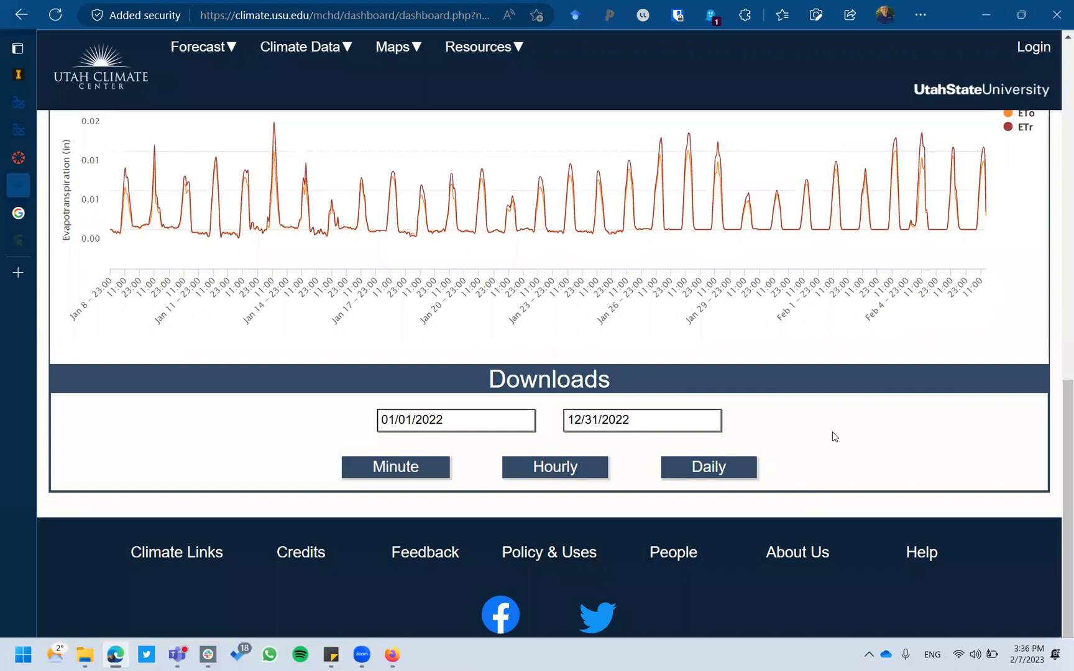
Download the 2022 hourly Modena report as CSV and open it in Excel.
click(563, 473)
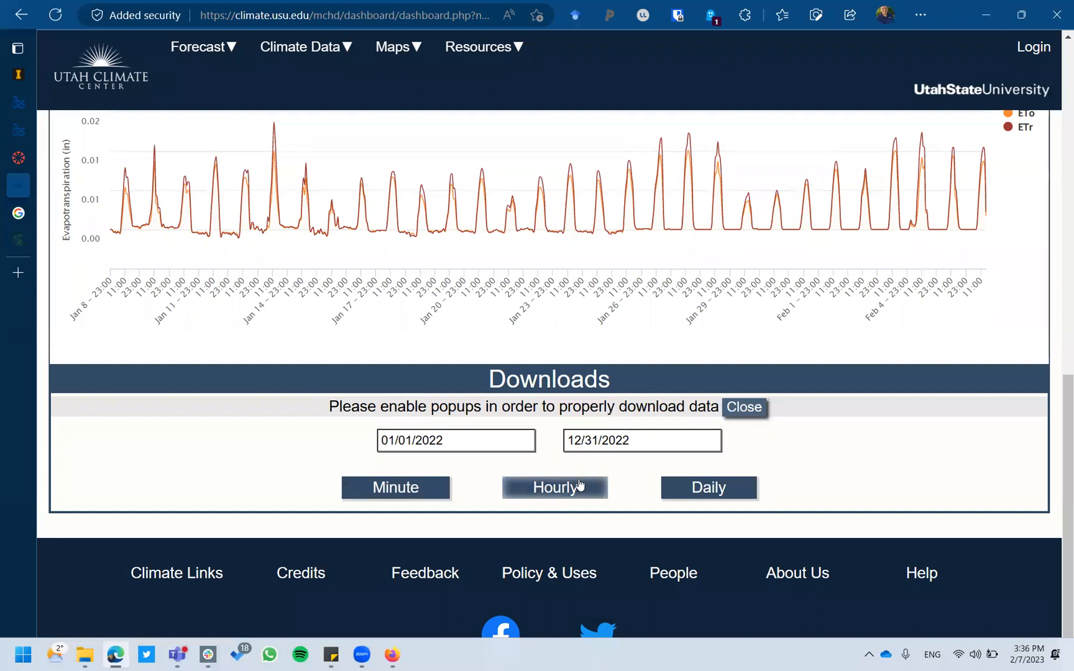
click(578, 483)
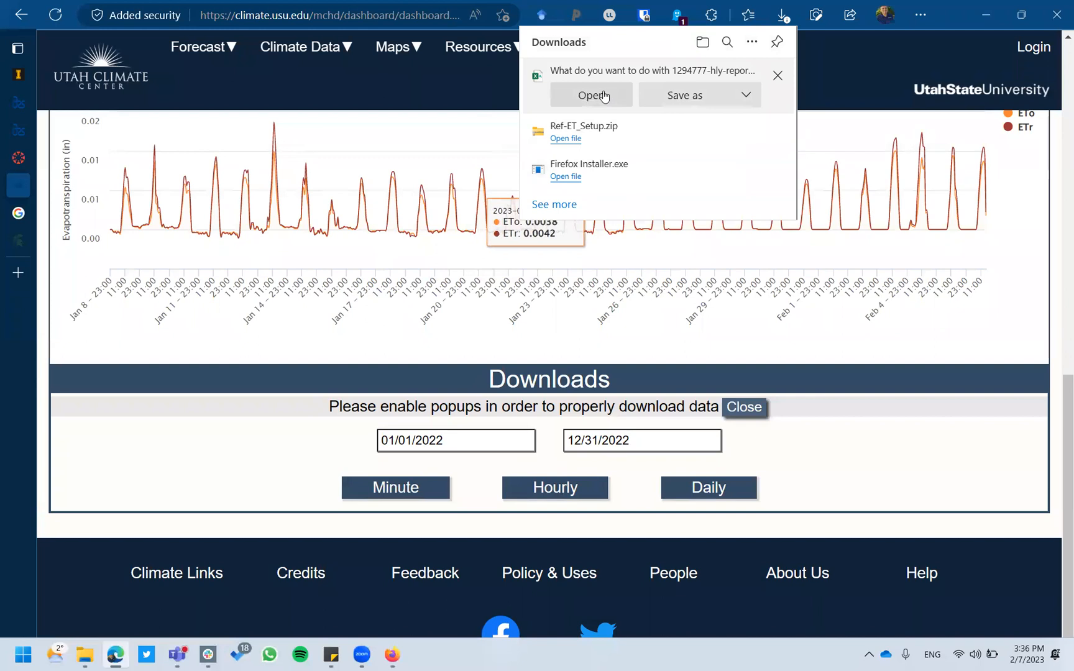
click(591, 95)
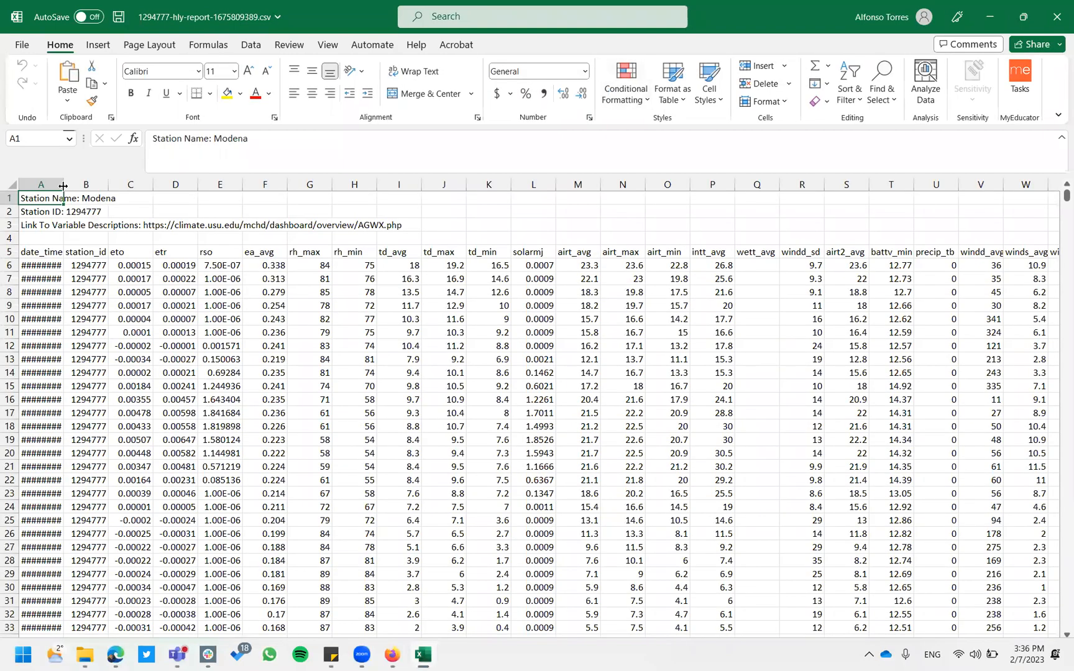
Widen column A and inspect values such as cell J11 before going back to the browser.
drag(64, 184, 106, 185)
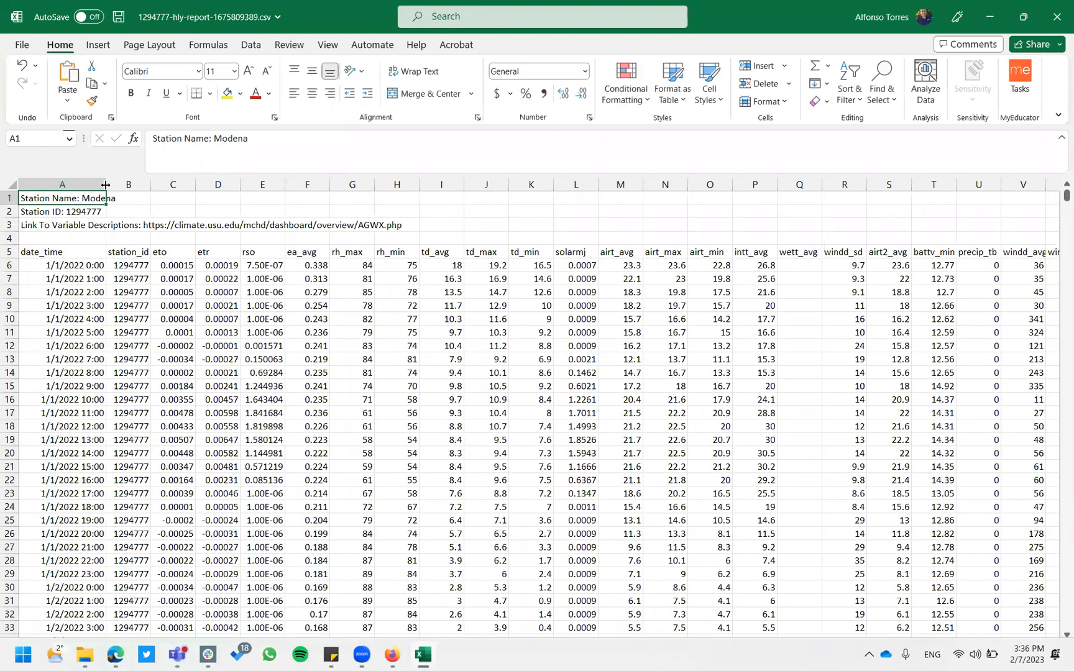
click(503, 335)
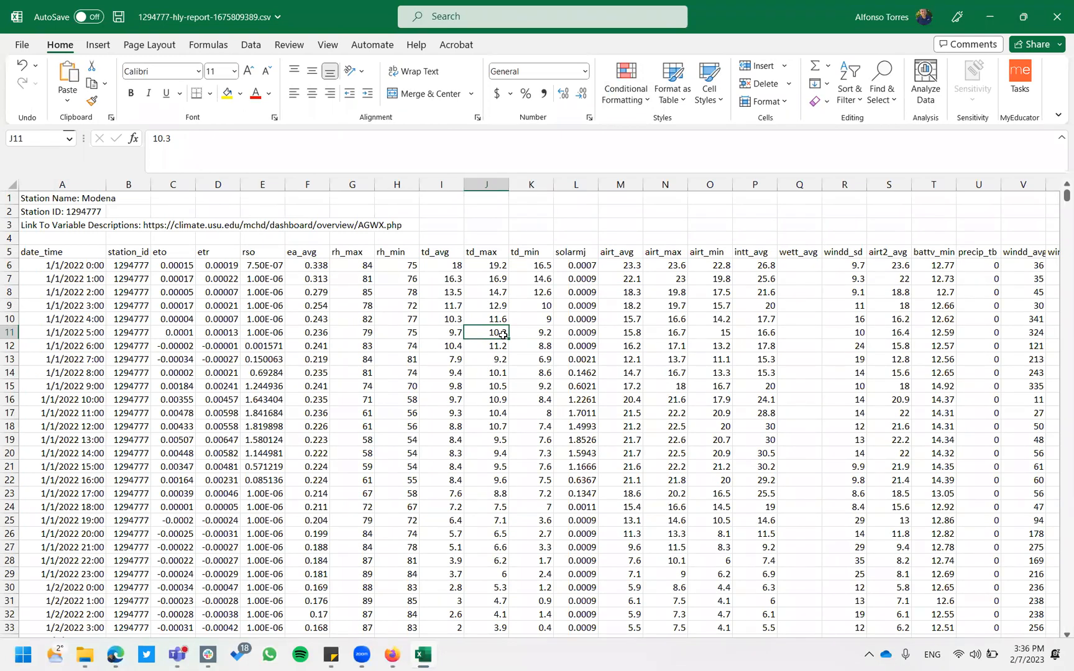
click(116, 655)
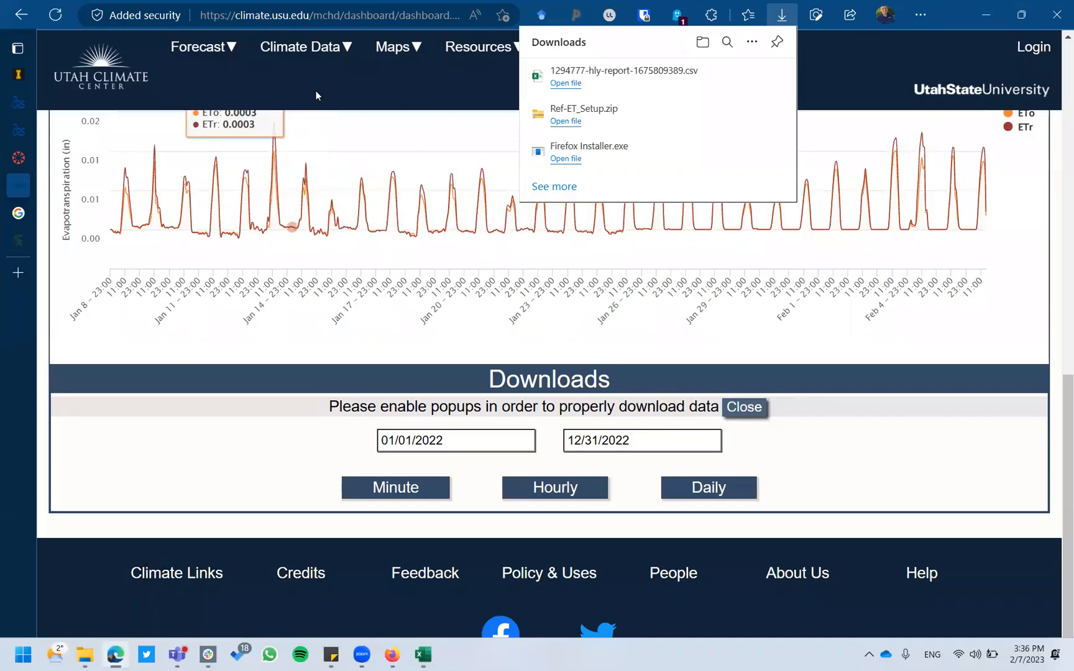
Go back to the Utah Agweather station map page.
scroll(315, 90, up, 3)
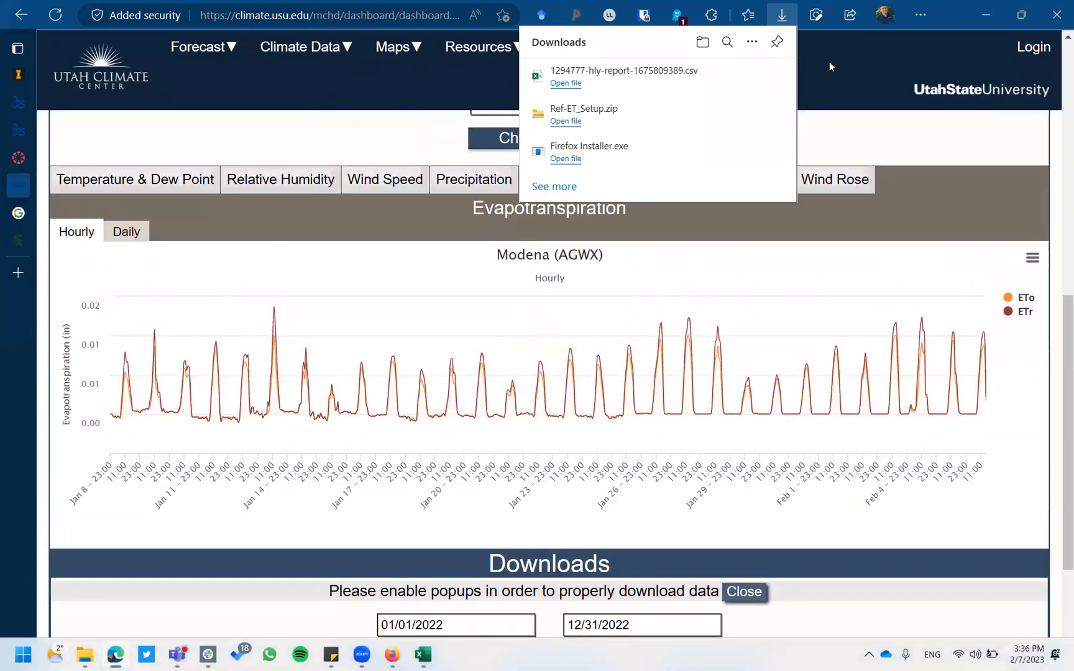
mouse_move(316, 51)
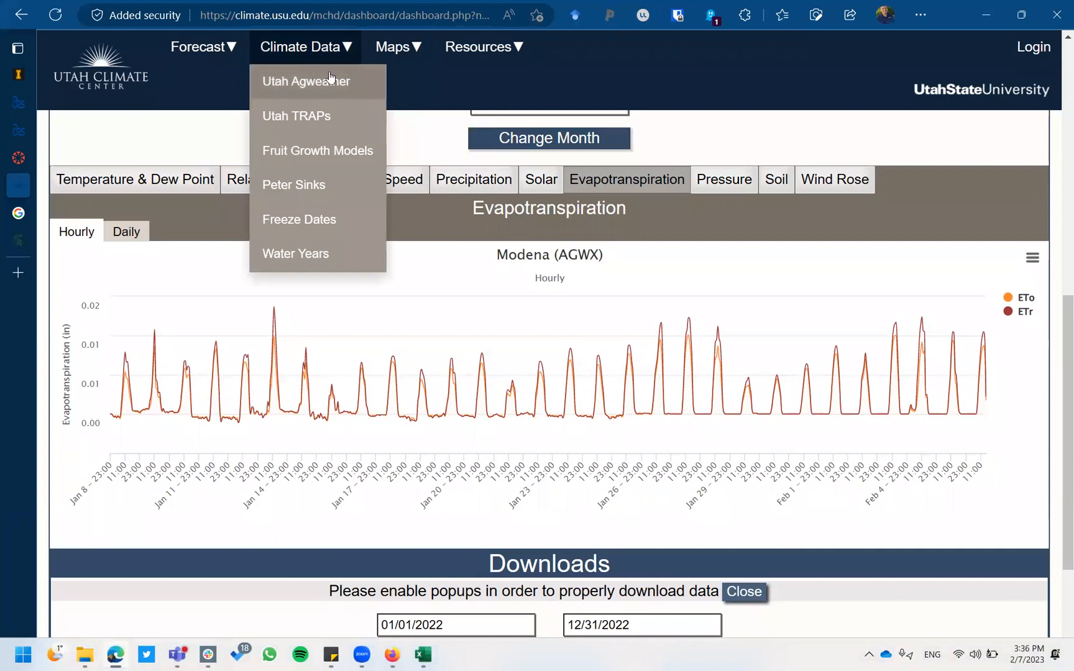
mouse_move(414, 53)
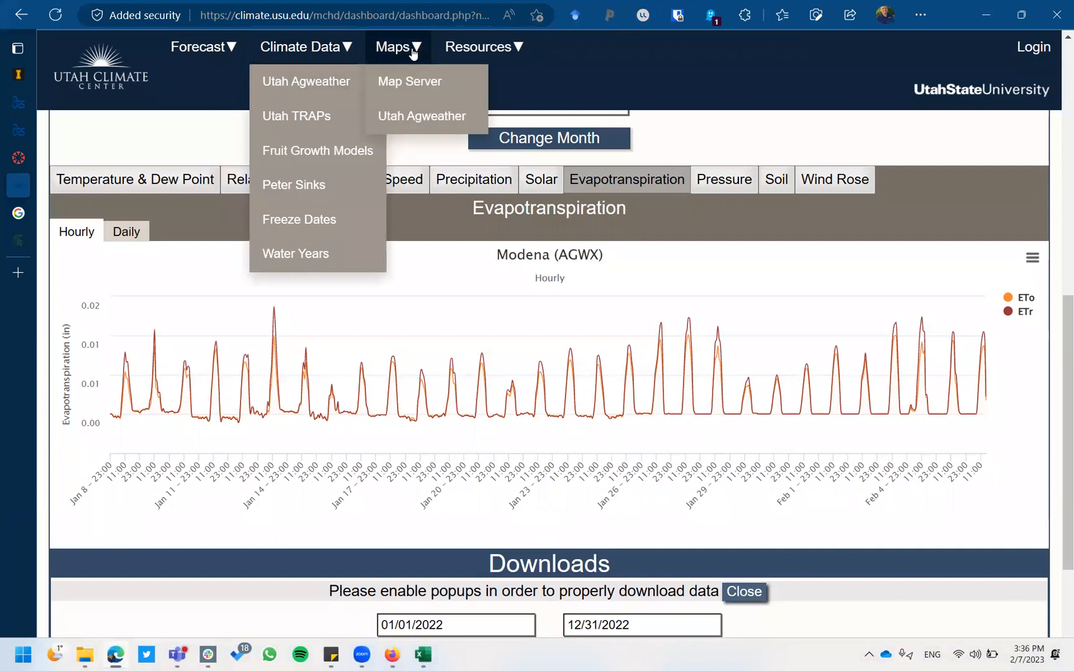
click(424, 115)
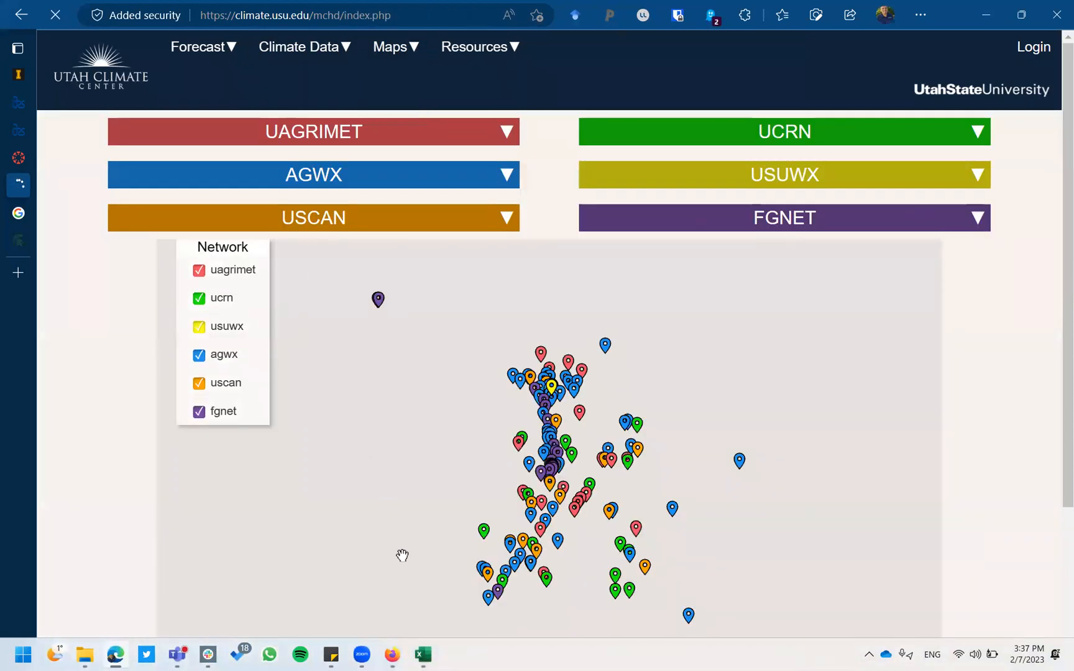
Zoom and pan the map into southwestern Utah and bring up the Modena AGWX popup.
scroll(945, 488, down, 3)
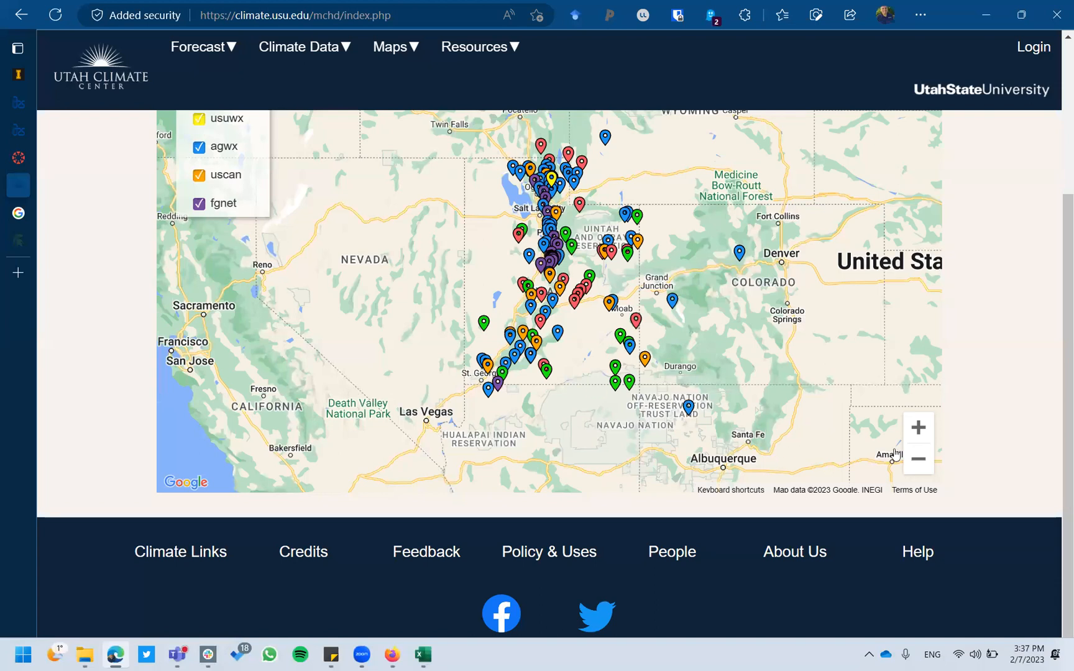
click(917, 428)
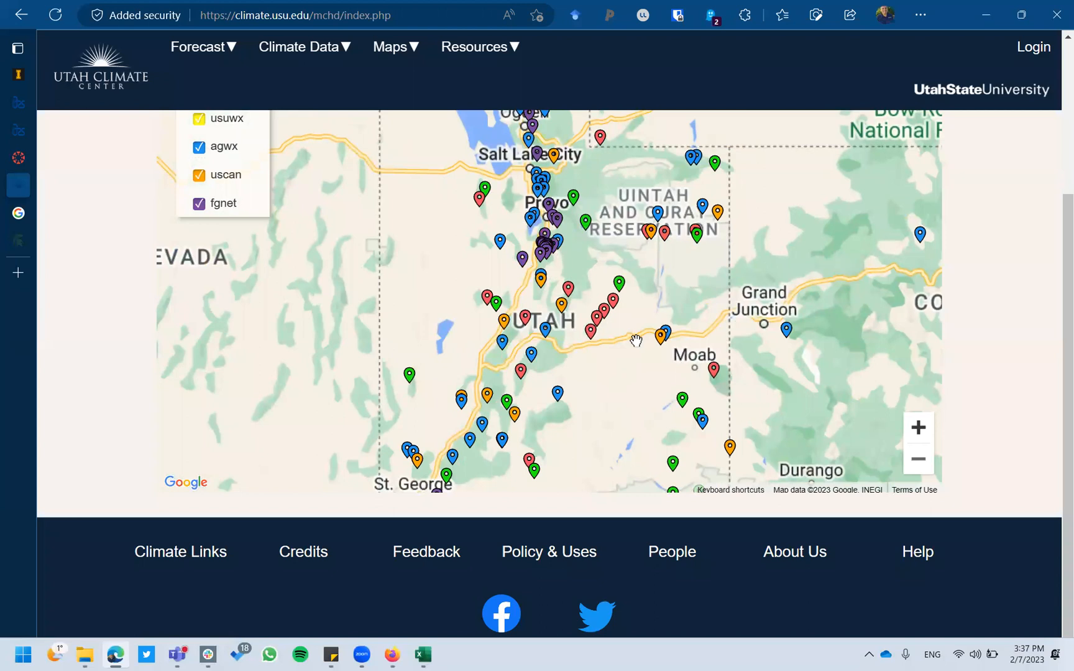
mouse_move(408, 446)
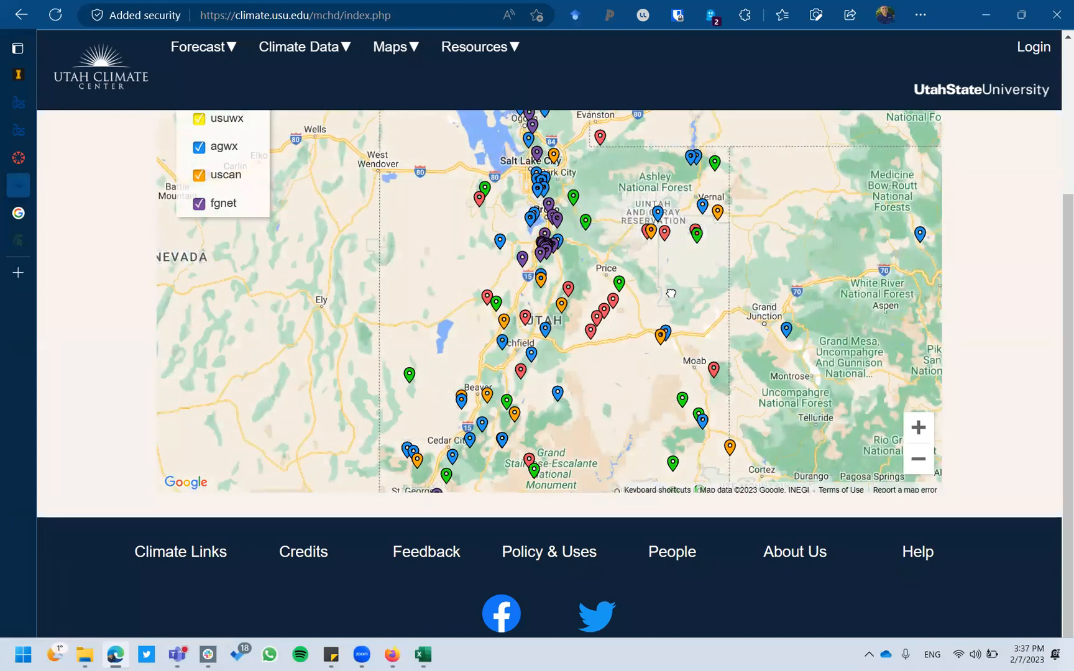
drag(578, 375, 616, 263)
click(919, 428)
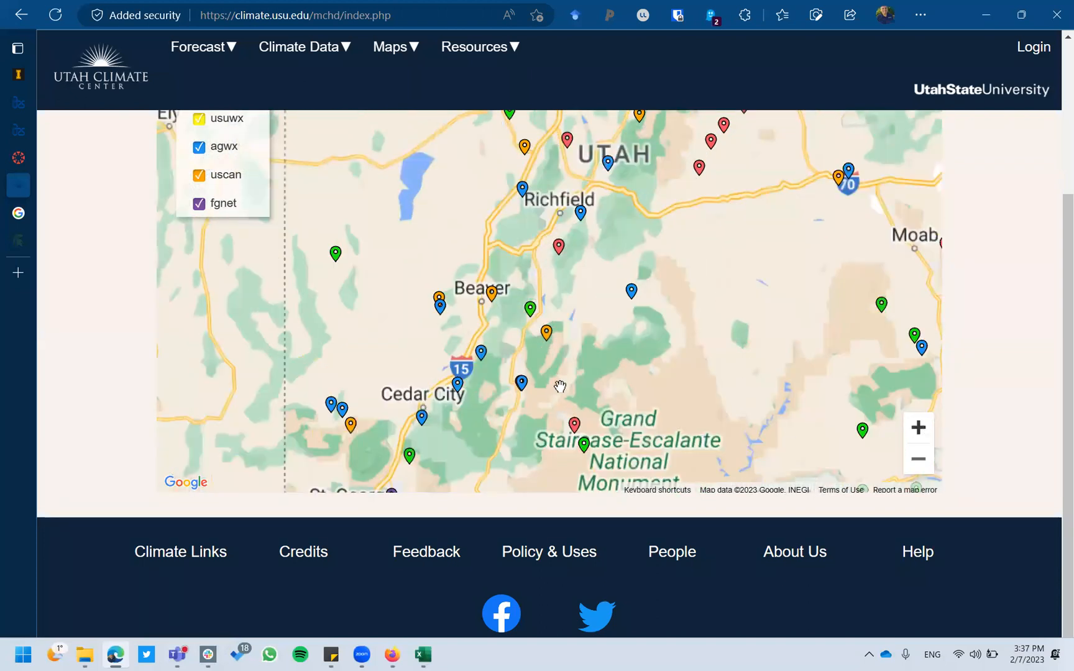
drag(665, 294, 769, 201)
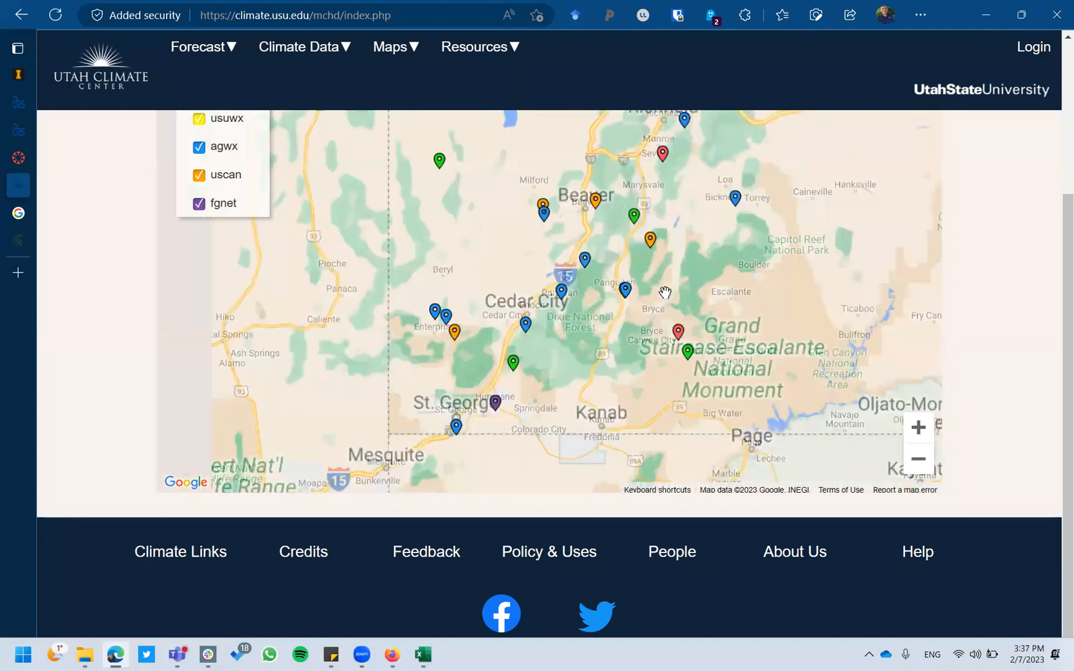
click(434, 310)
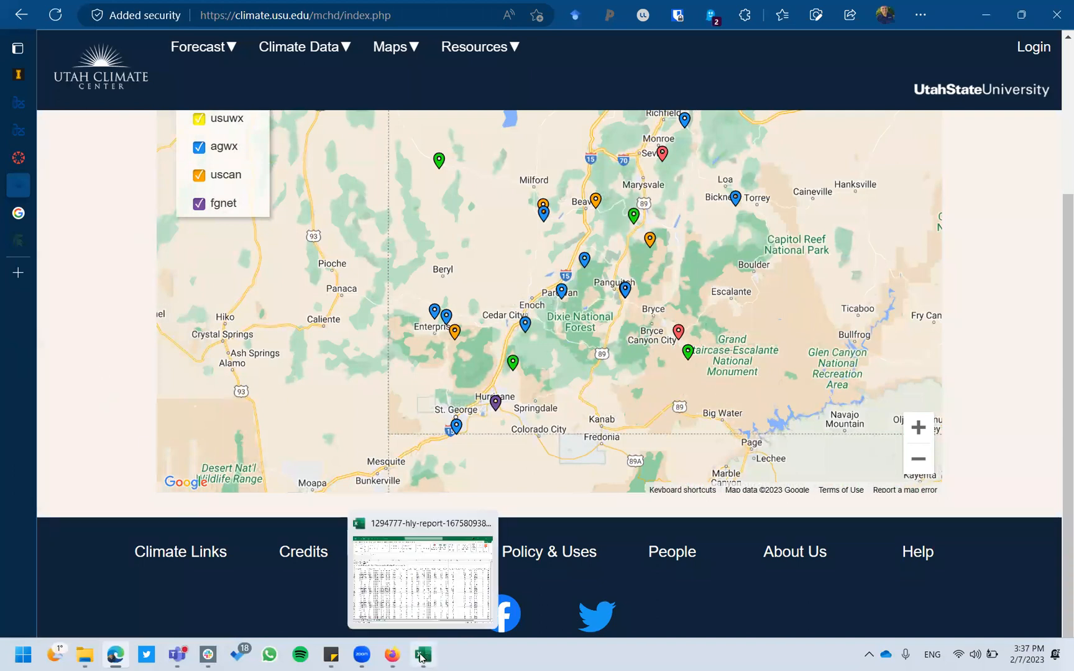
mouse_move(434, 318)
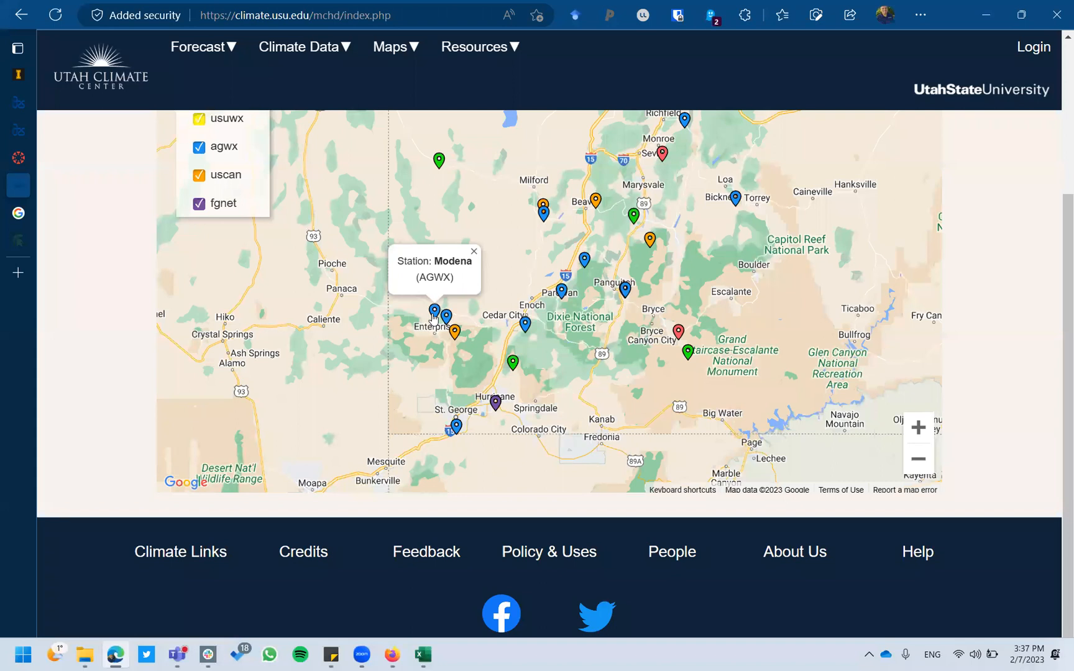
Expand the Modena marker's info window and choose View Station Data.
click(433, 315)
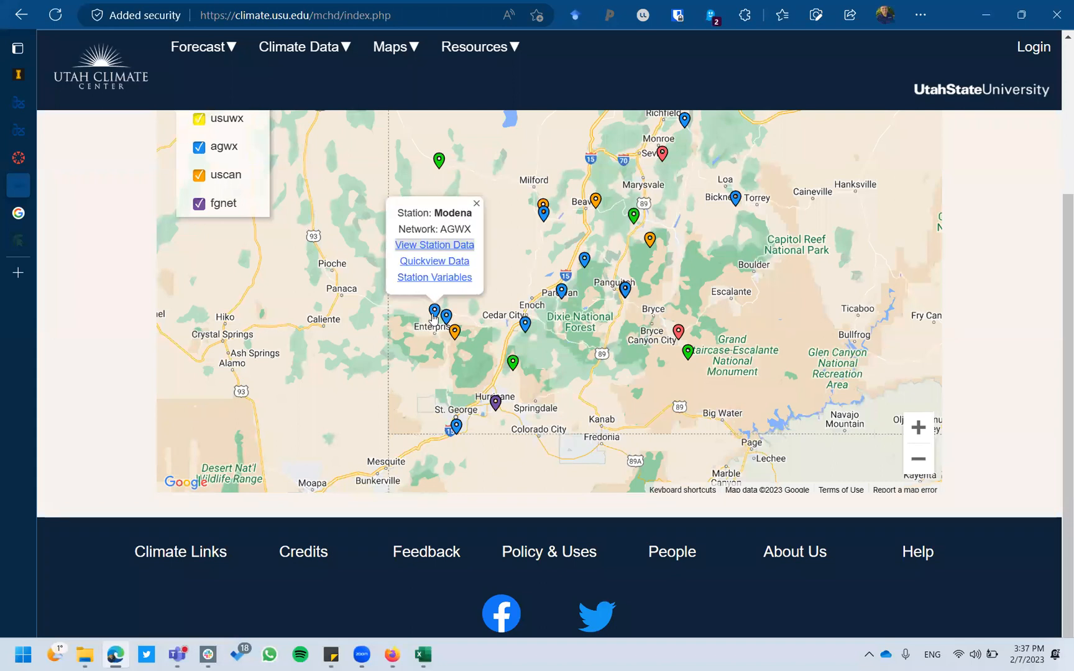
click(429, 247)
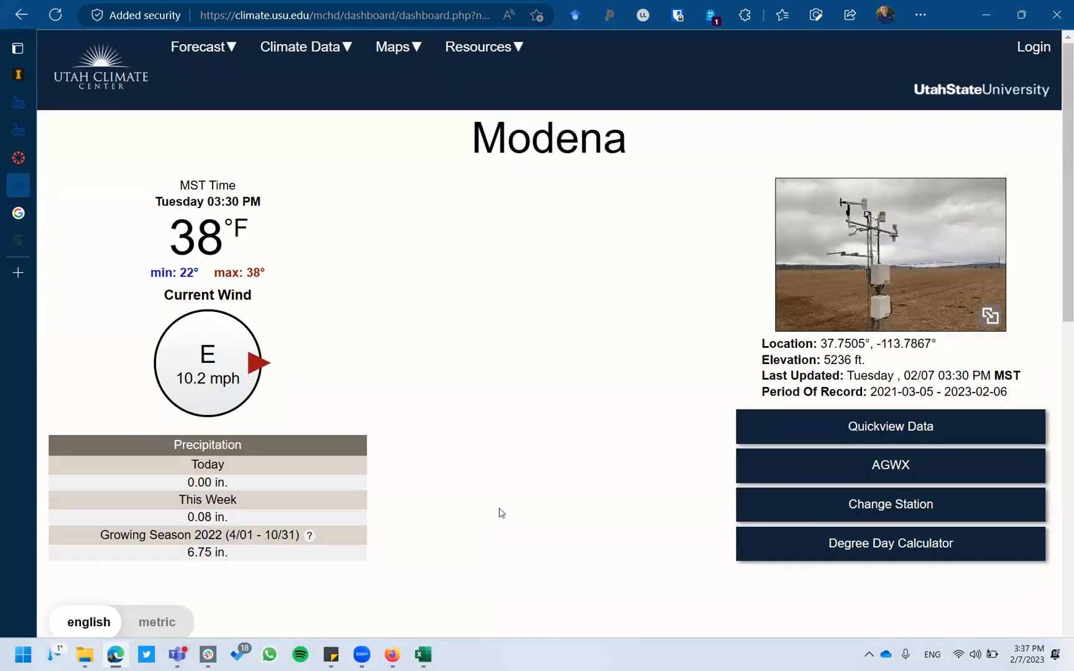
Check the download start and end dates, 01/31/2023 to 02/07/2023, in their calendars.
scroll(501, 511, down, 10)
scroll(499, 508, down, 3)
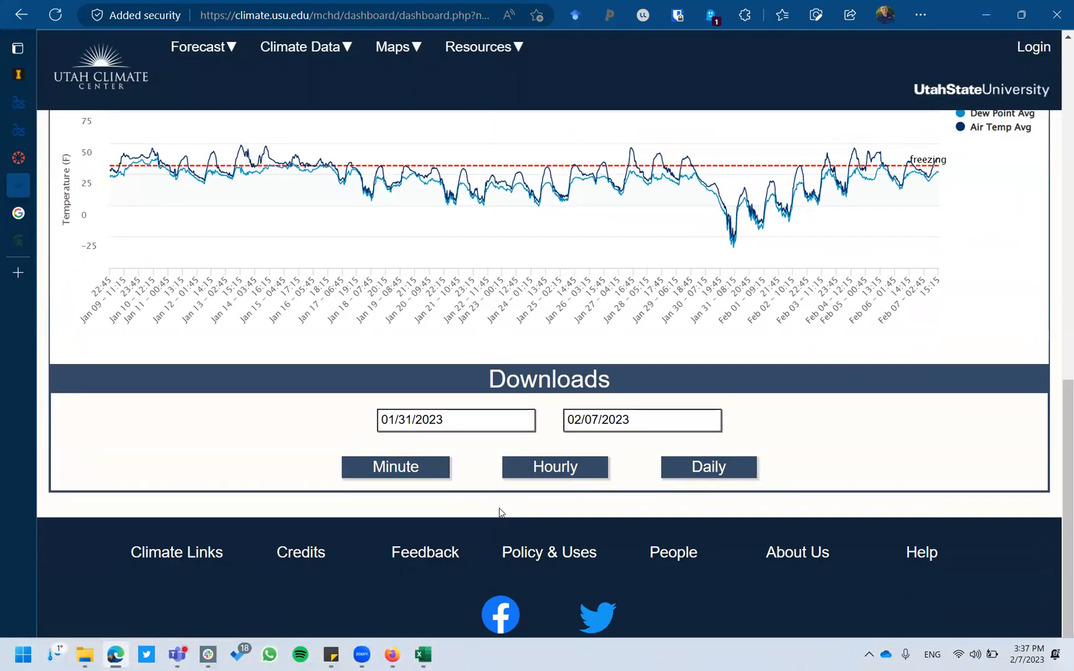
scroll(184, 408, up, 2)
scroll(184, 408, down, 2)
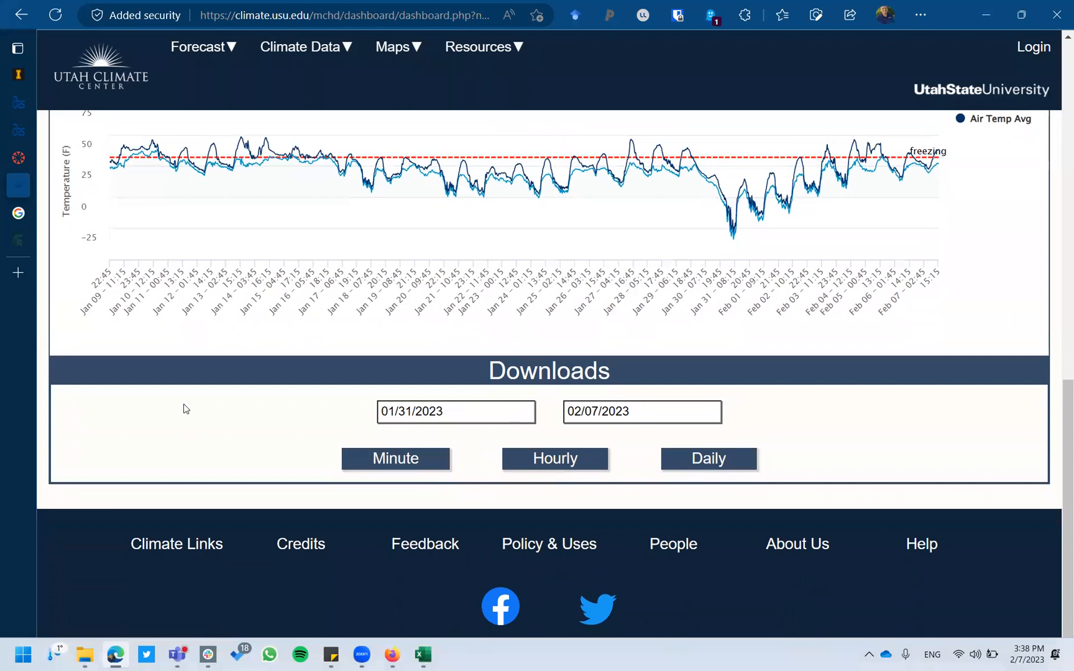
click(467, 415)
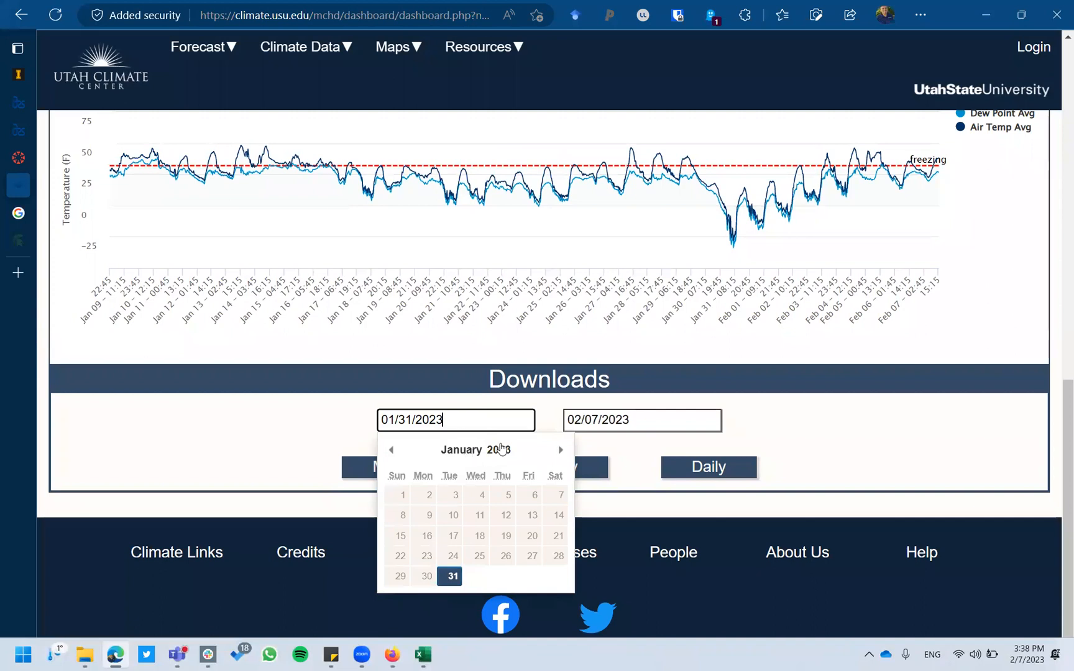
click(693, 422)
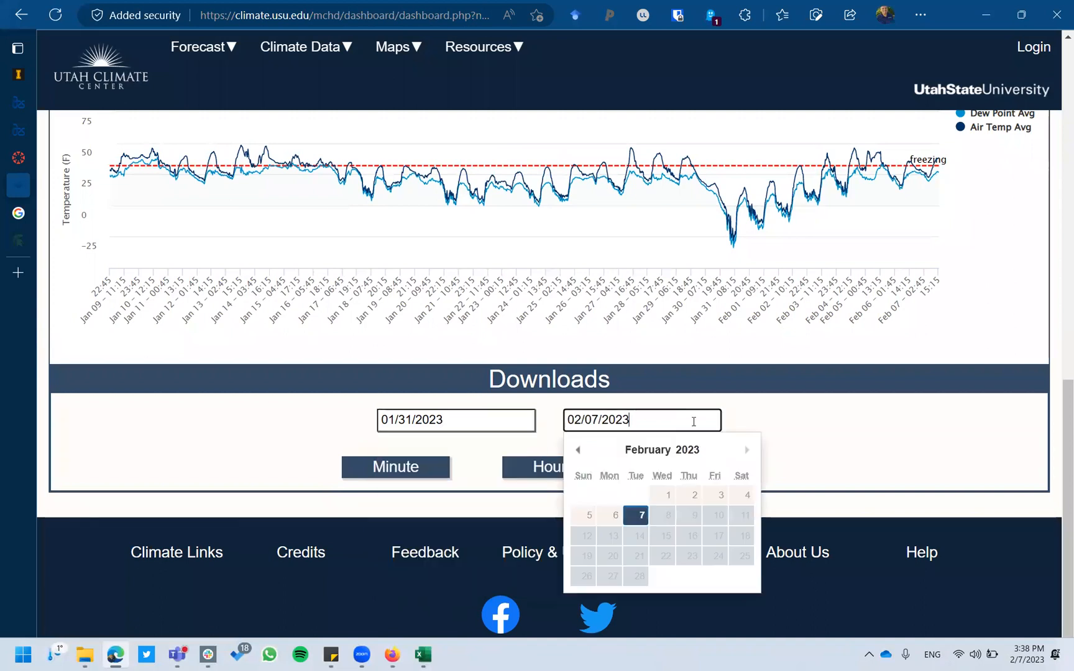
click(831, 425)
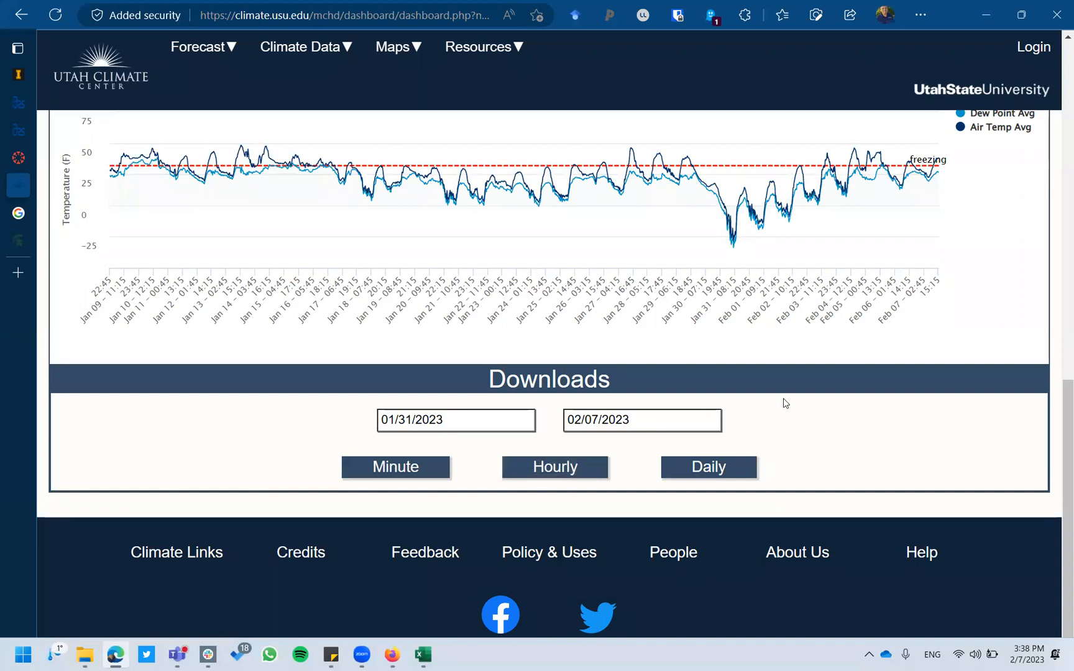
Return to the 1294777-hly-report-1675809389.csv spreadsheet in Excel.
scroll(783, 401, up, 4)
scroll(784, 401, up, 2)
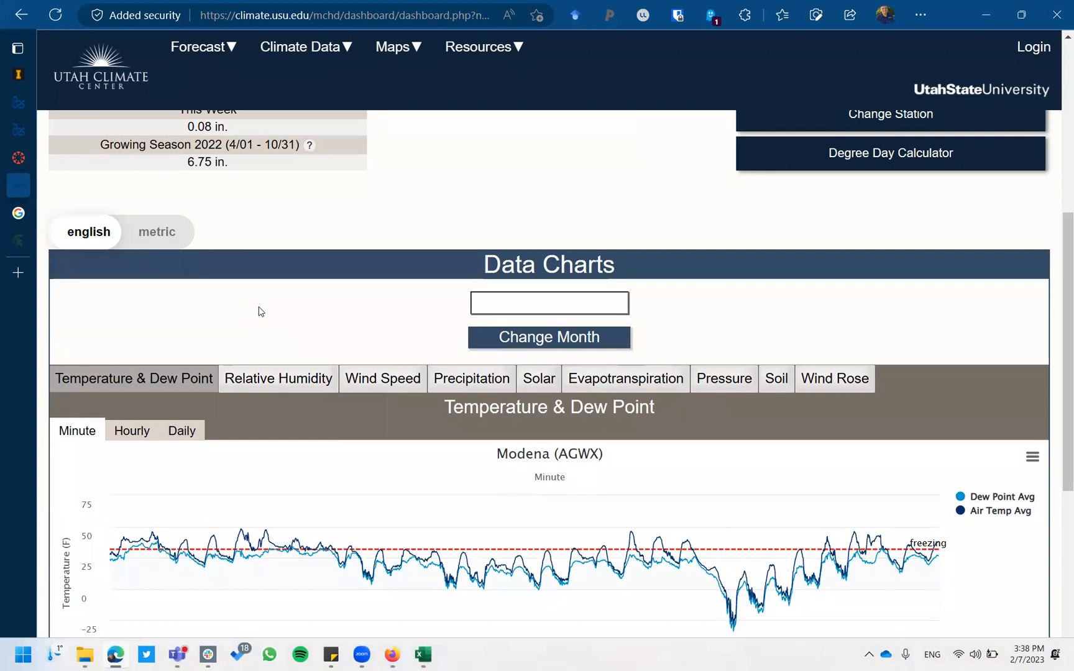
scroll(261, 311, down, 6)
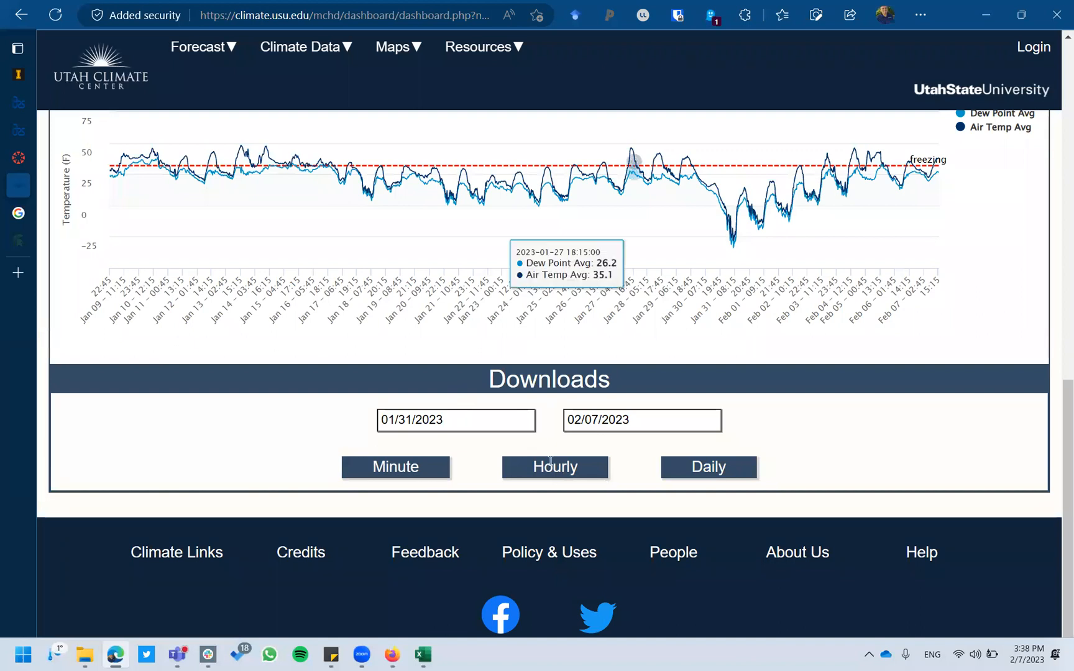
click(425, 655)
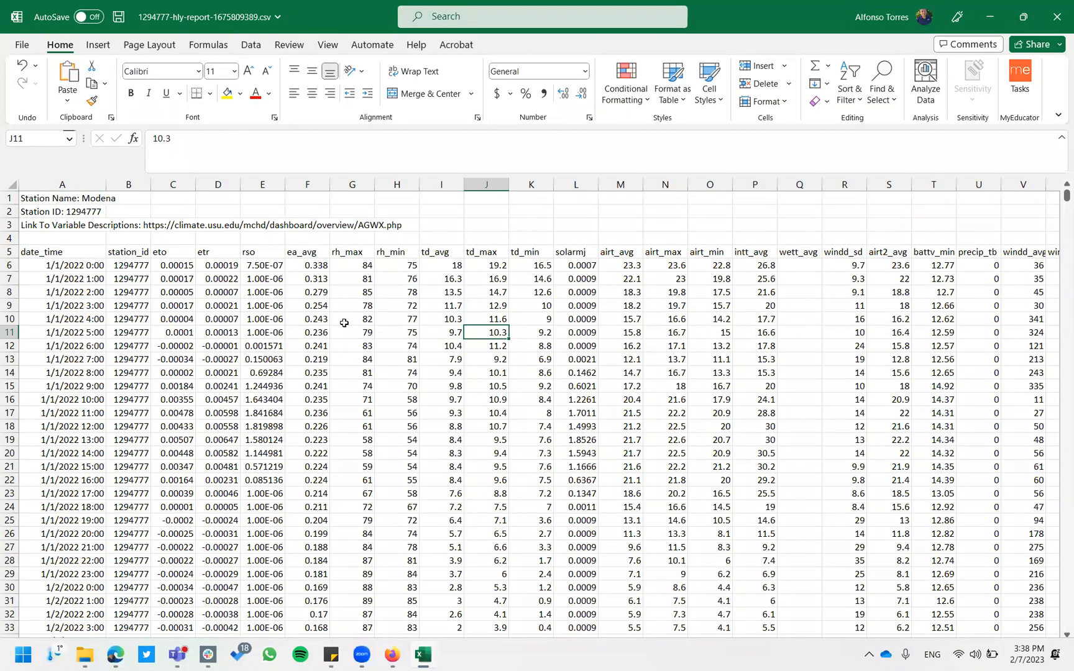
Select the whole date_time column A and bring up Excel's Data tools.
ctrl+scroll(203, 309, up, 4)
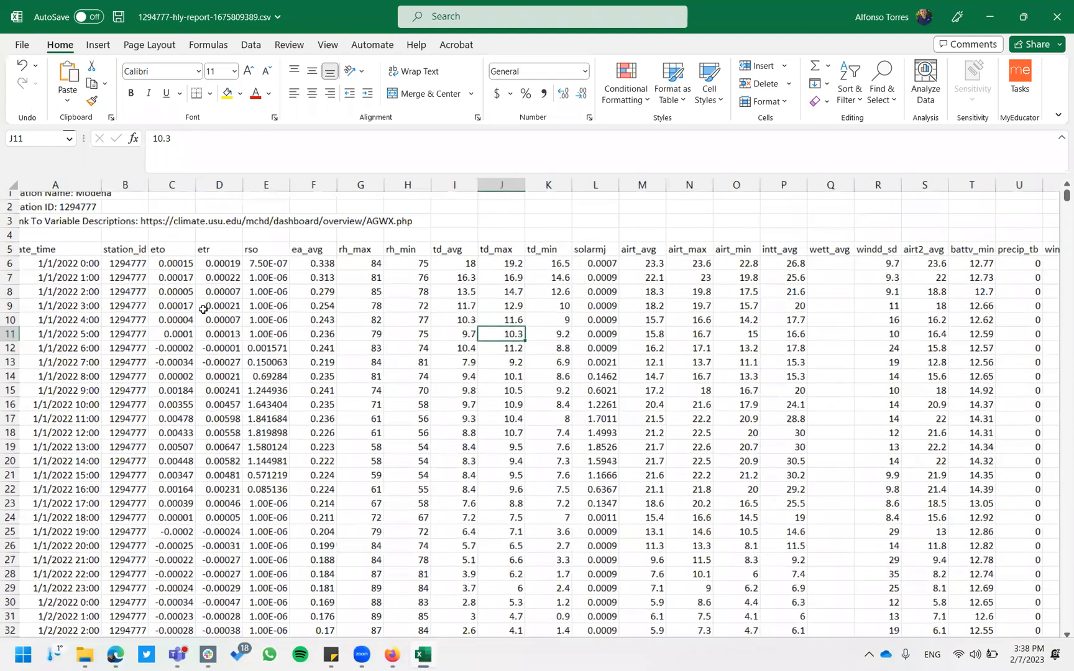
scroll(203, 309, up, 1)
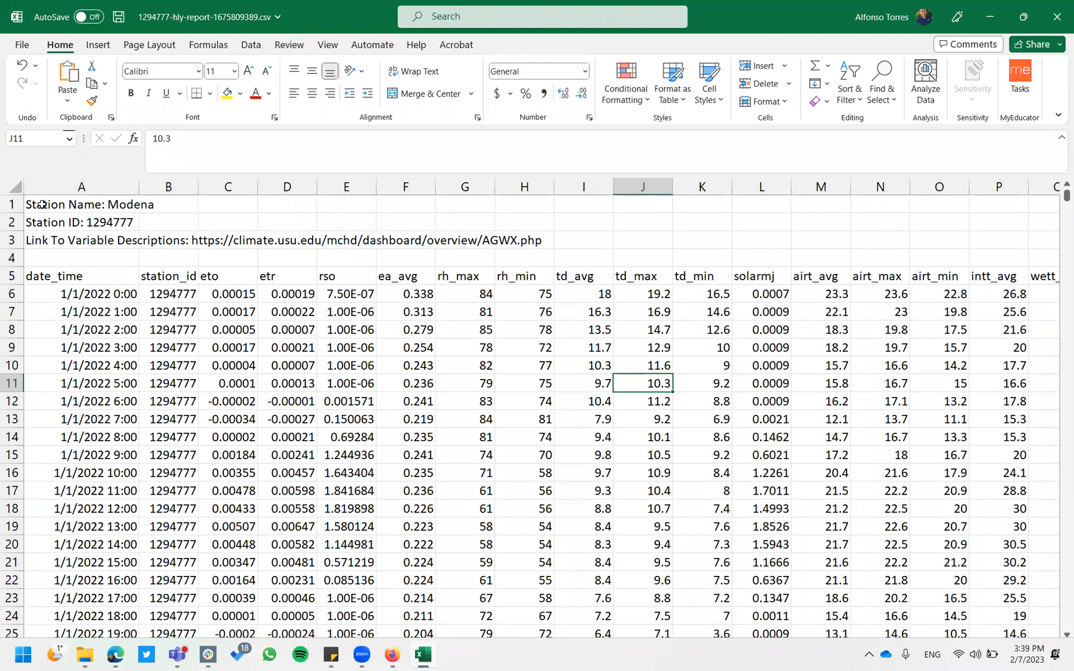
click(65, 183)
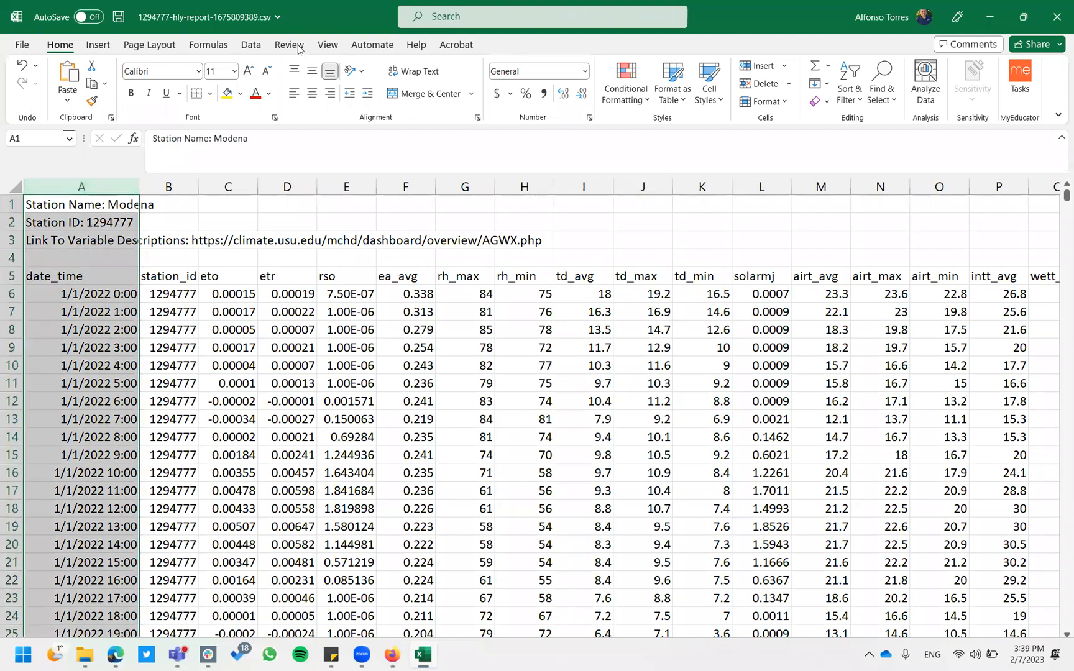
click(251, 45)
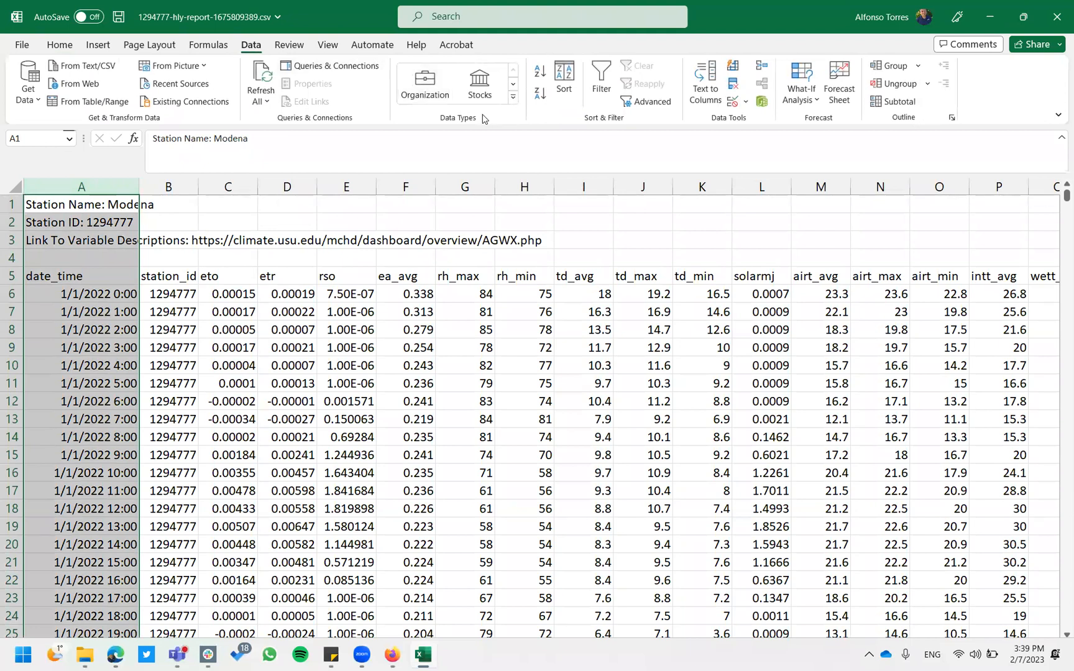
Start Text to Columns on date_time as Delimited and advance to the separators step.
click(711, 79)
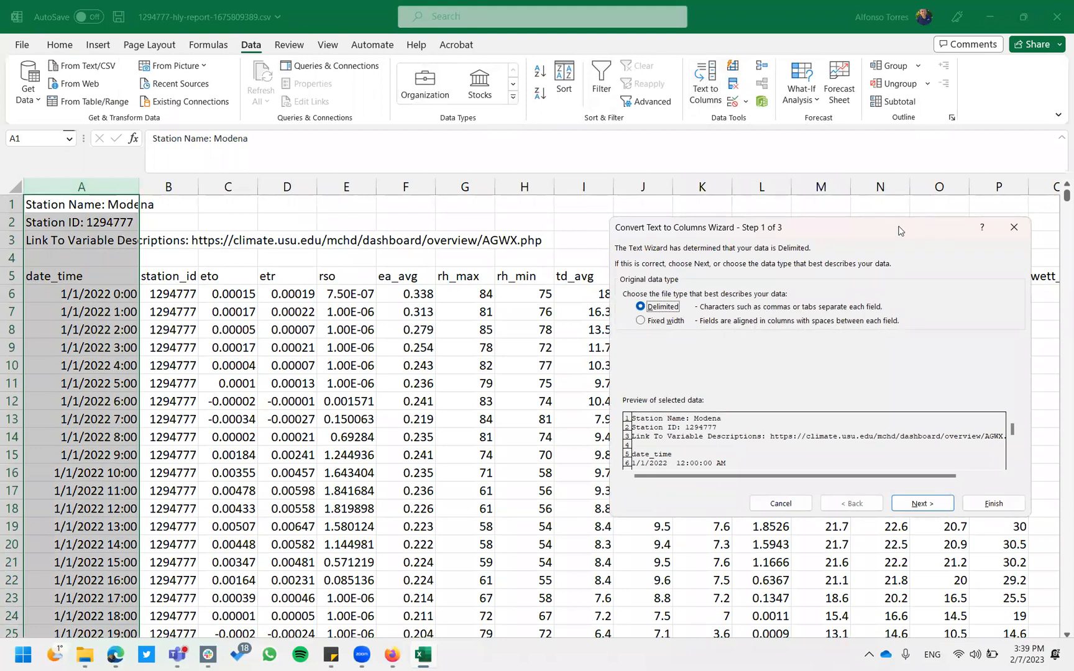
drag(890, 231, 642, 145)
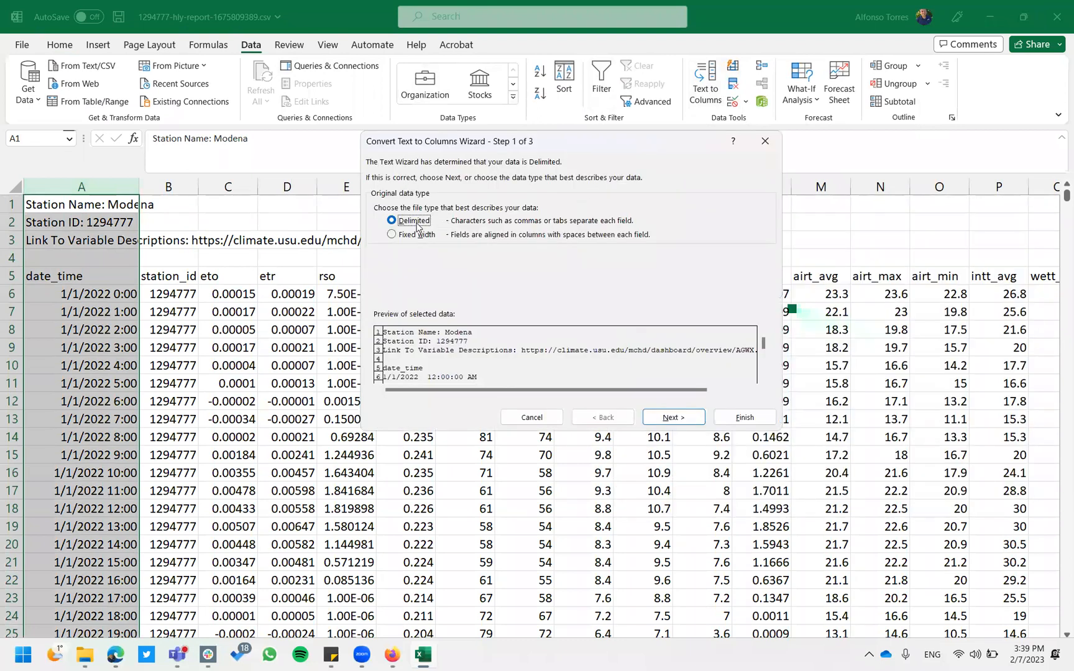
click(673, 418)
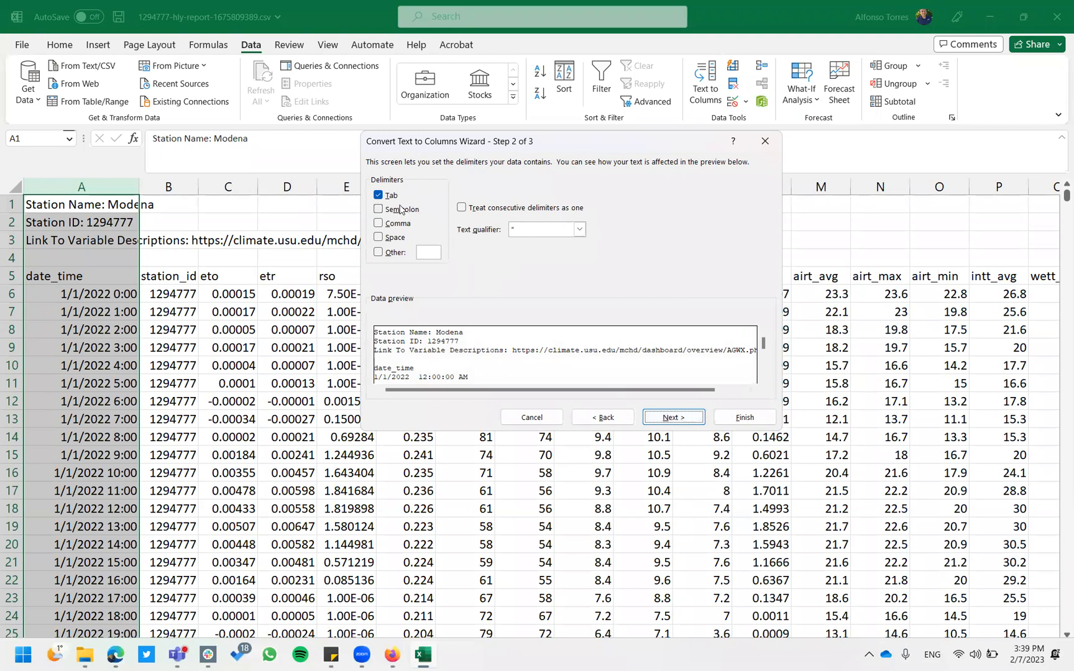
Try Space as a separator, preview the date_time rows, then untick it, leaving Tab.
click(378, 236)
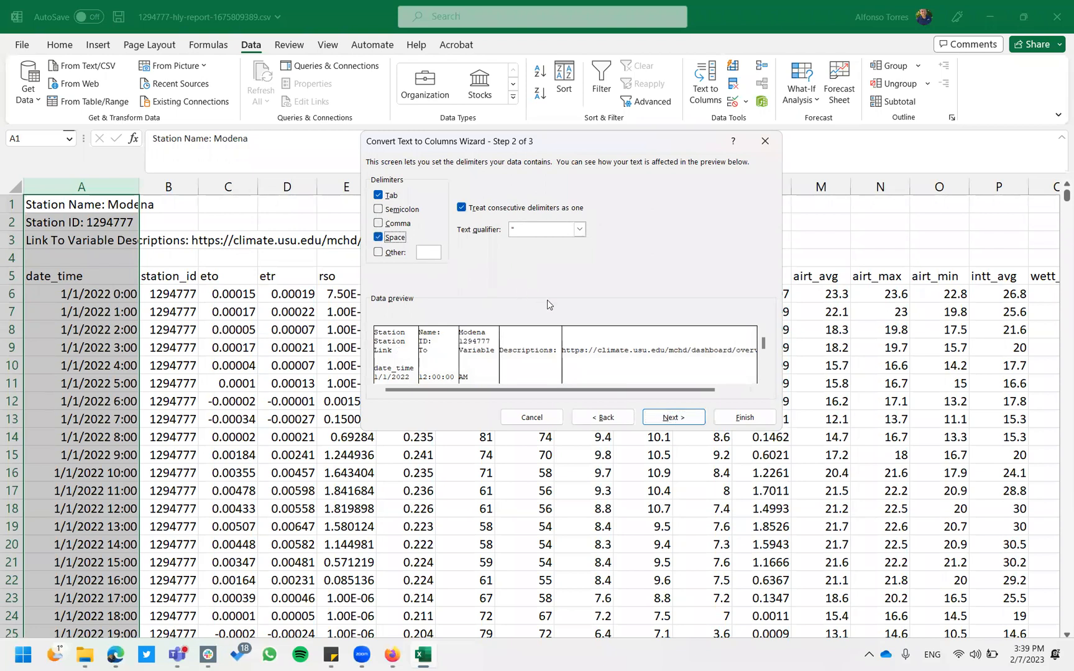
click(763, 378)
click(763, 377)
click(763, 377)
click(763, 377)
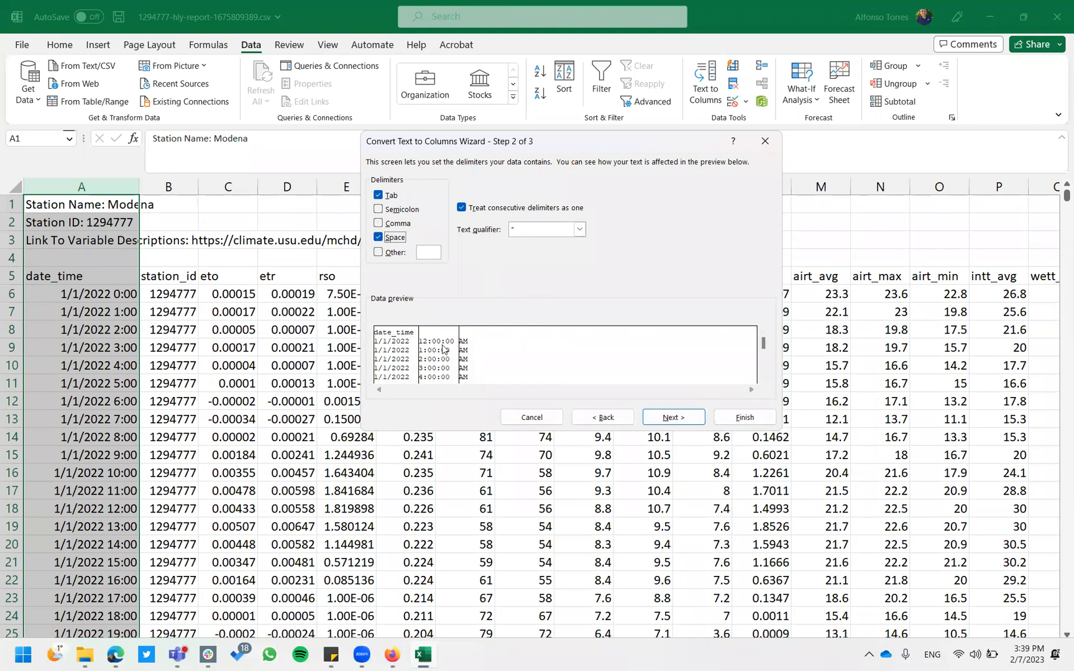
click(378, 239)
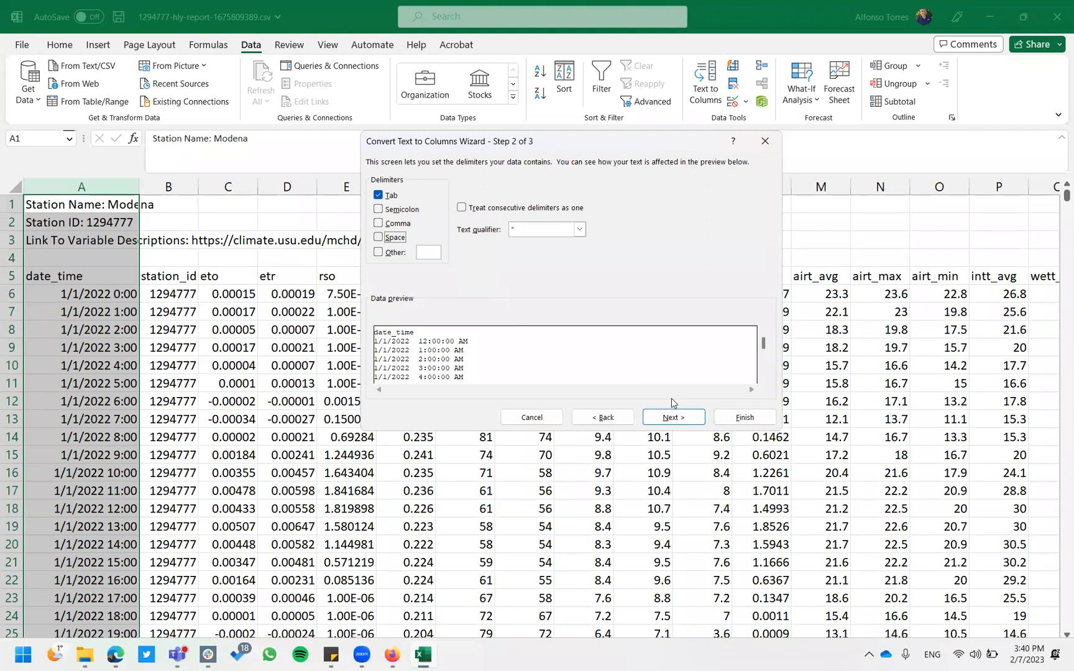
Cancel the Text to Columns wizard without splitting, then deselect column A.
click(765, 141)
click(336, 347)
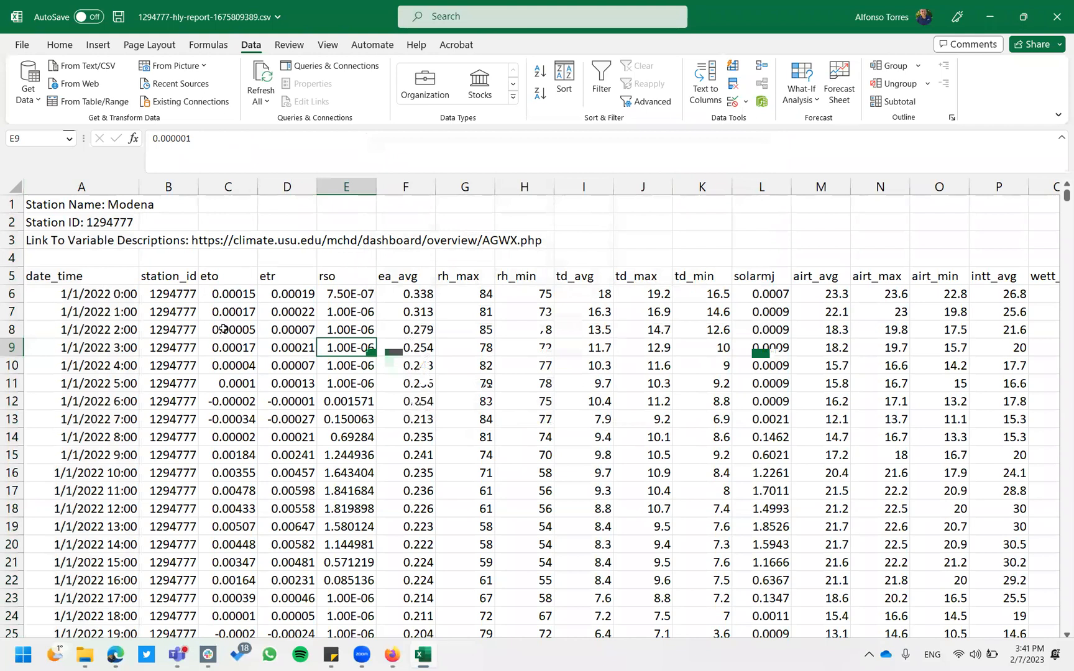
click(421, 277)
key(Right)
key(Right)
key(Right)
key(Right)
key(Right)
key(Right)
key(Right)
key(Right)
key(Right)
key(Right)
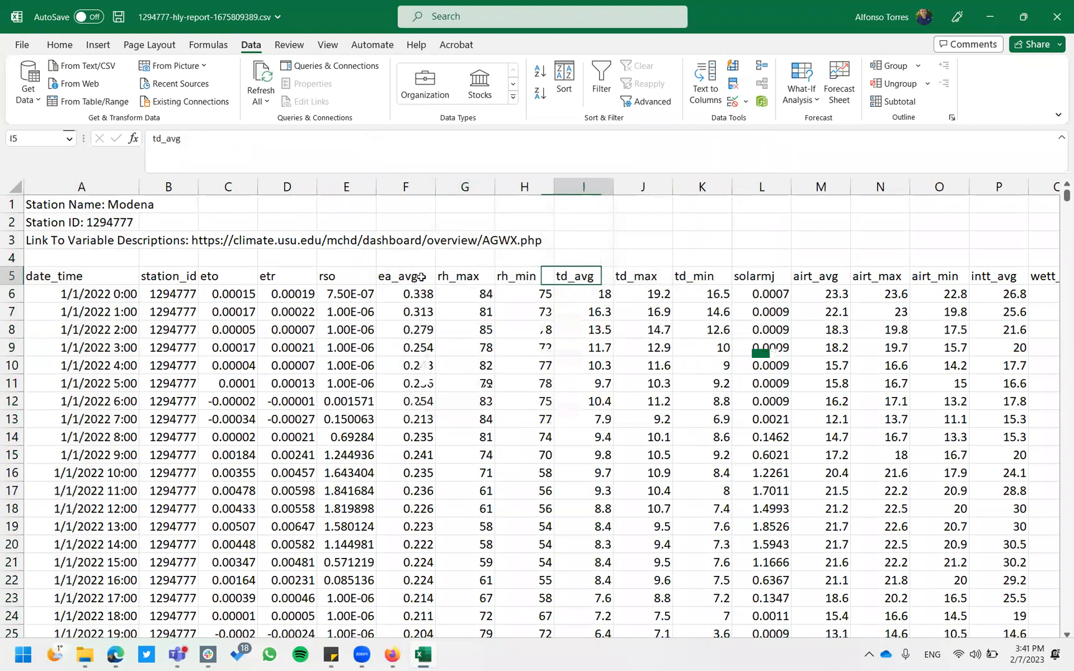
key(Right)
key(Right)
key(Right)
key(Right)
key(Right)
key(Right)
key(Right)
key(Right)
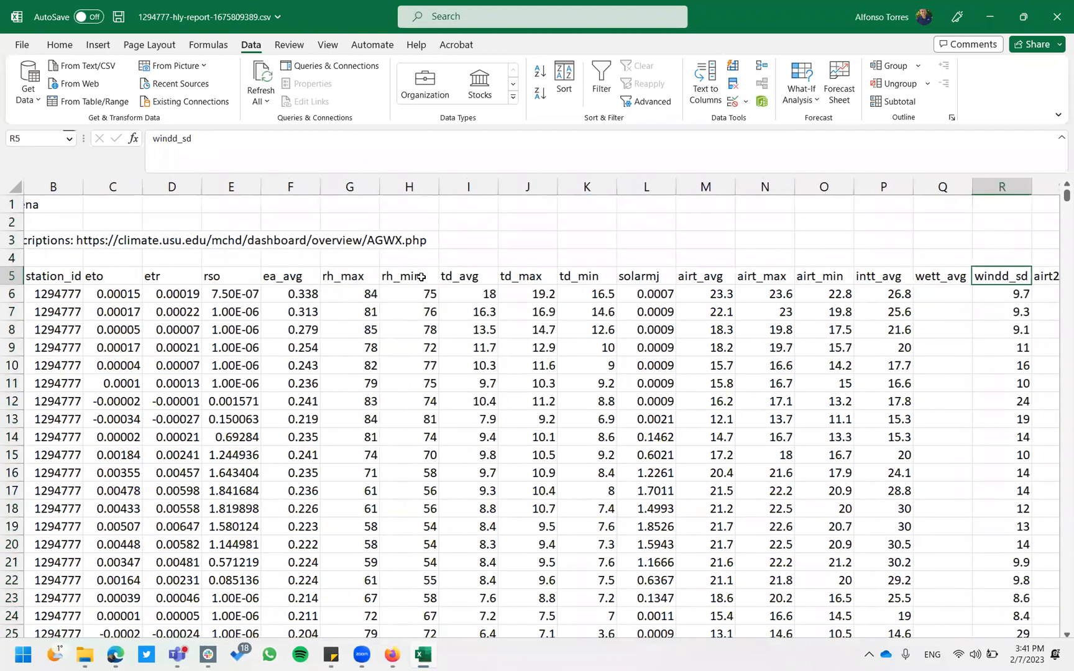
key(Right)
key(Right)
key(Right)
key(Right)
key(Right)
key(Right)
key(Right)
key(Right)
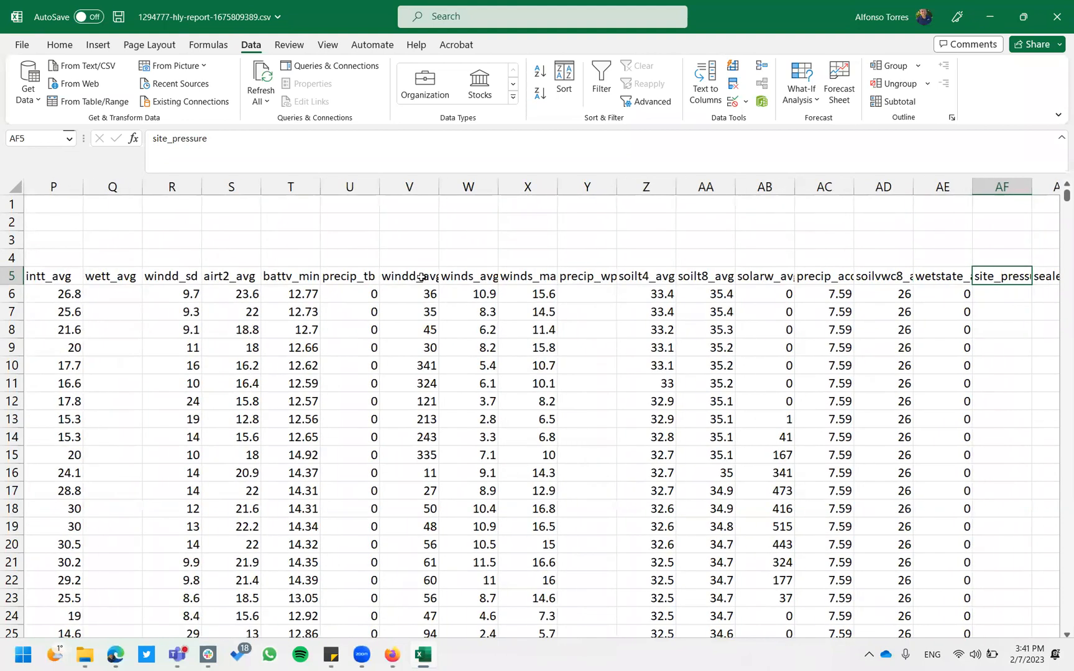
key(Left)
key(Left)
key(Left)
key(Left)
key(Left)
key(Left)
key(Left)
key(Left)
key(Left)
key(Left)
key(Left)
key(Left)
key(Left)
key(Left)
key(Left)
key(Left)
key(Left)
key(Left)
key(Left)
key(Left)
key(Left)
key(Left)
key(Left)
key(Left)
key(Left)
key(Left)
key(Left)
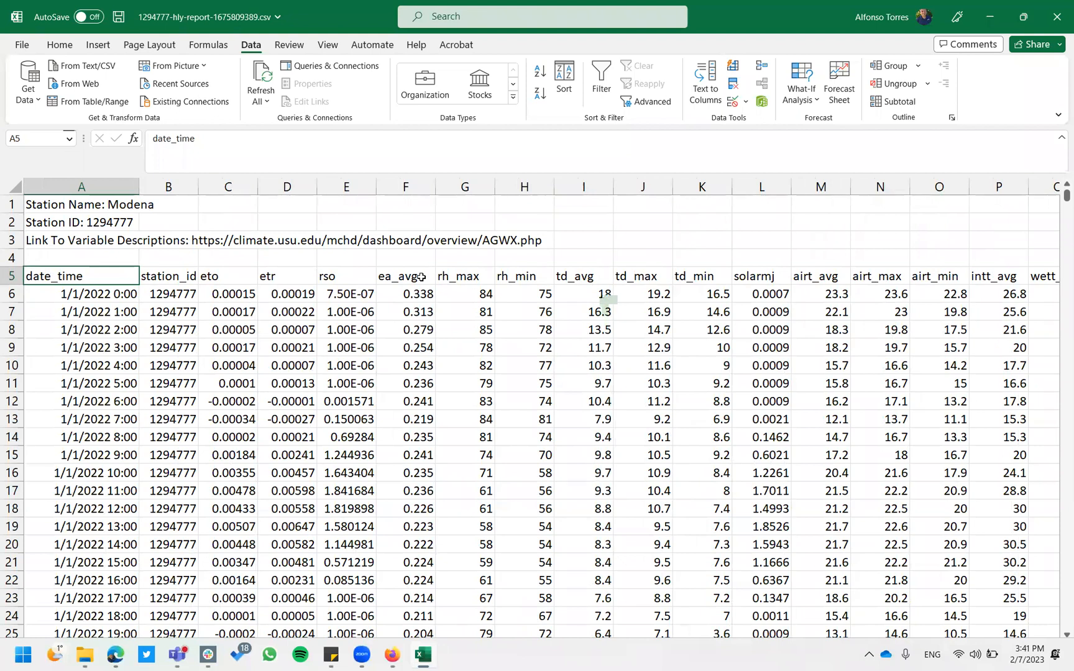
key(Right)
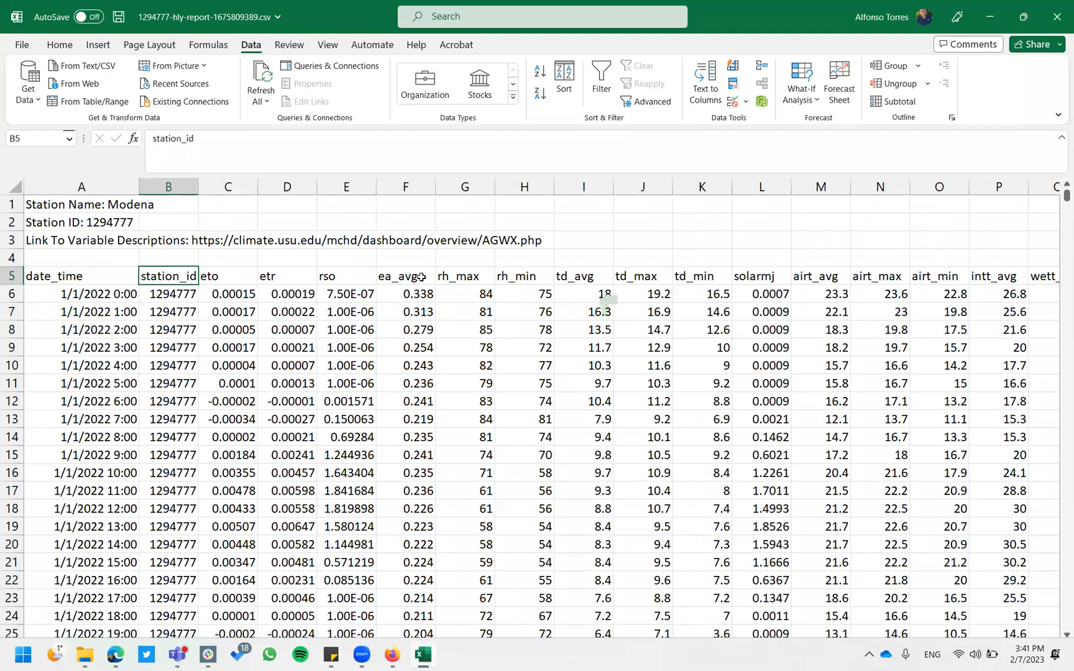
key(Right)
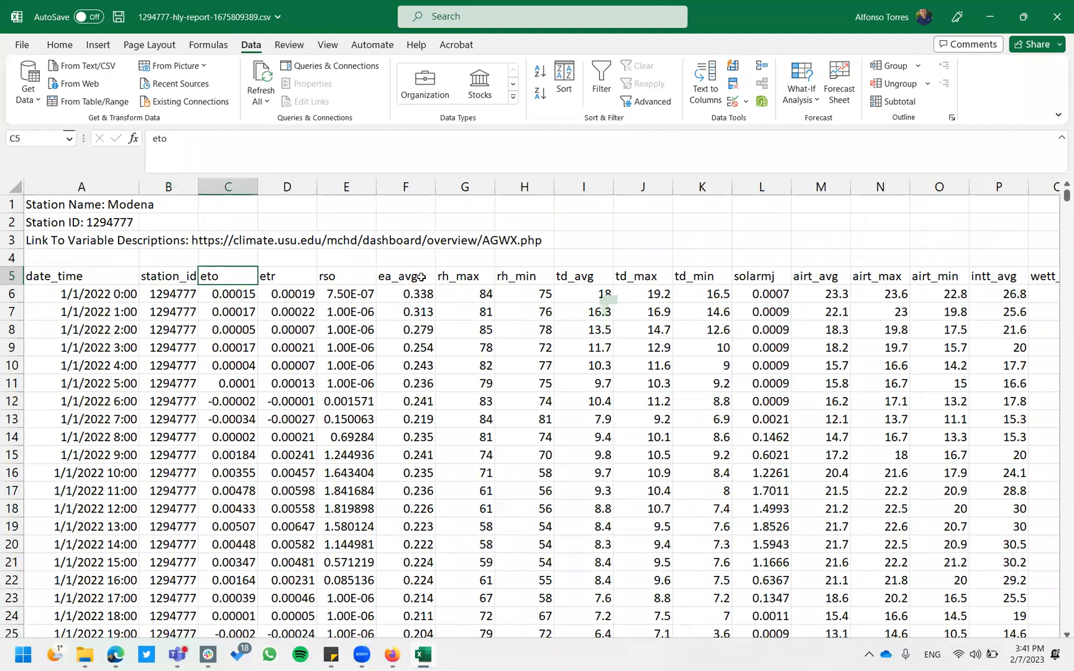
key(Right)
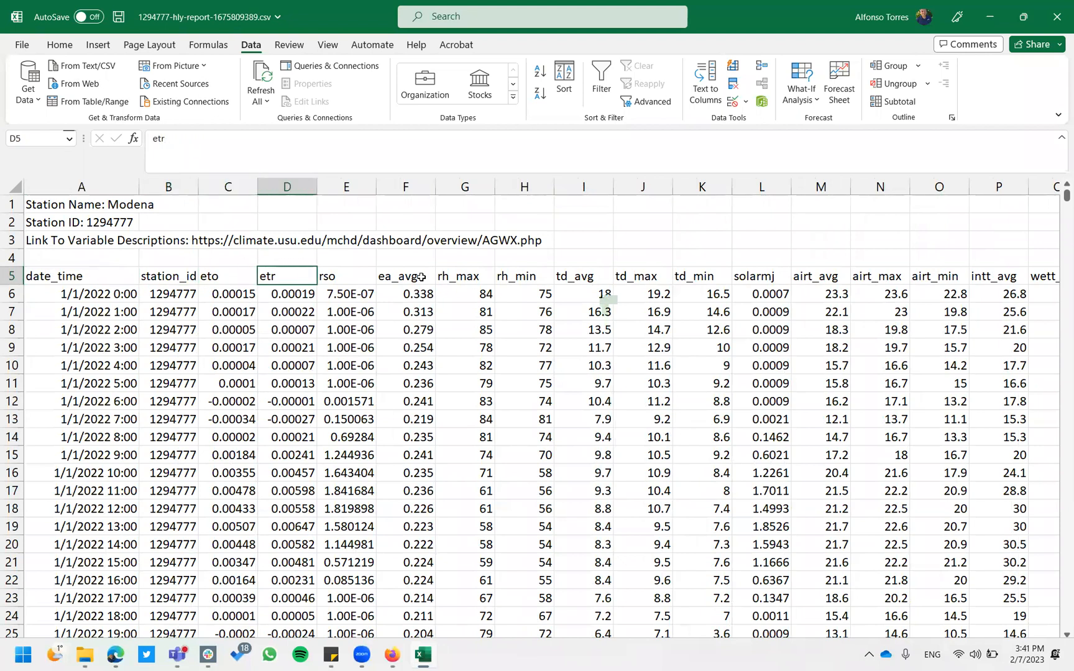
key(Left)
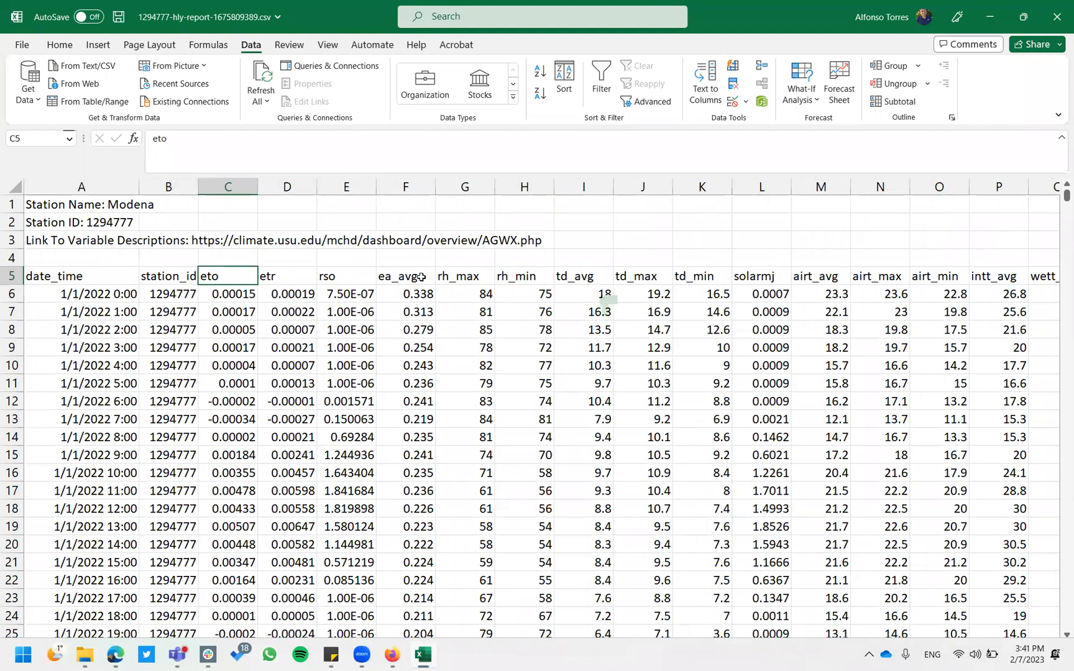
key(Right)
key(Left)
key(Right)
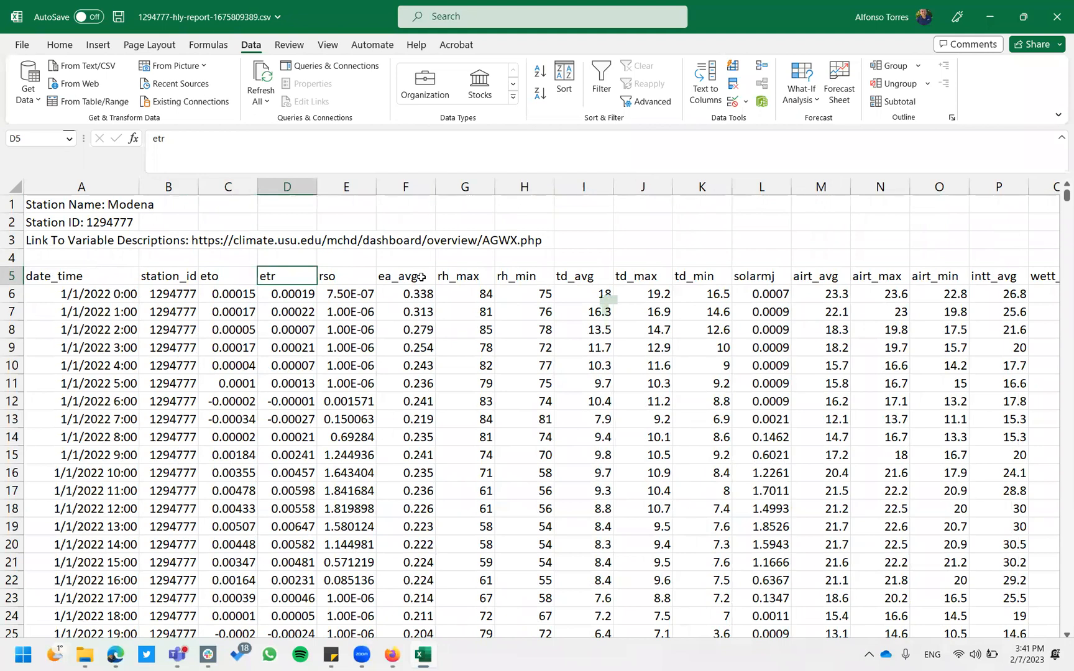
key(Right)
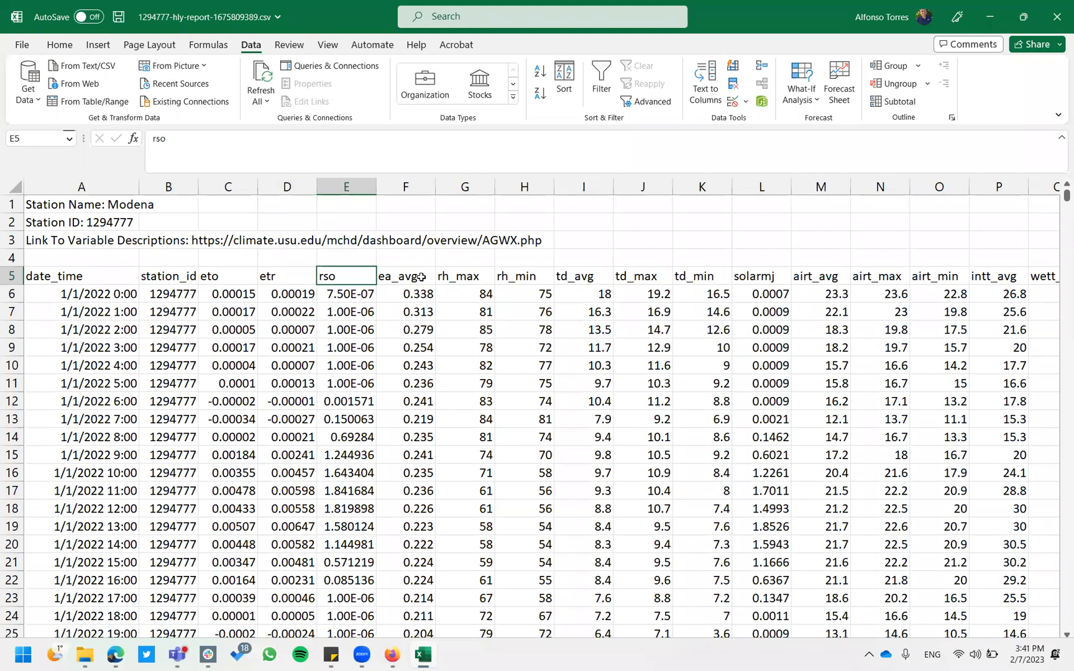
click(421, 278)
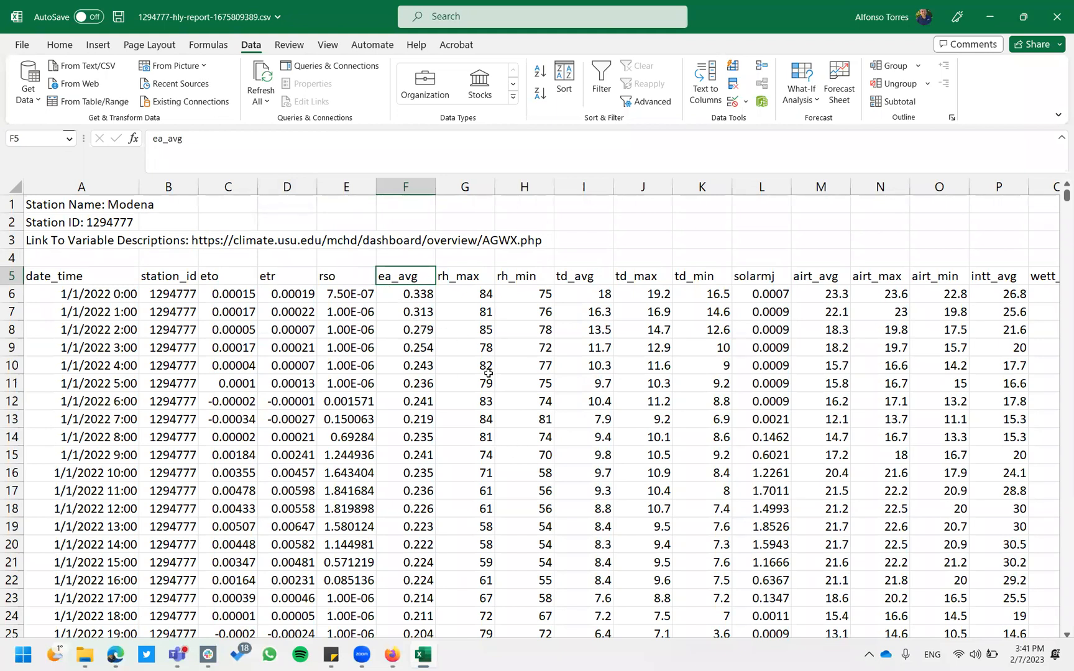
key(Right)
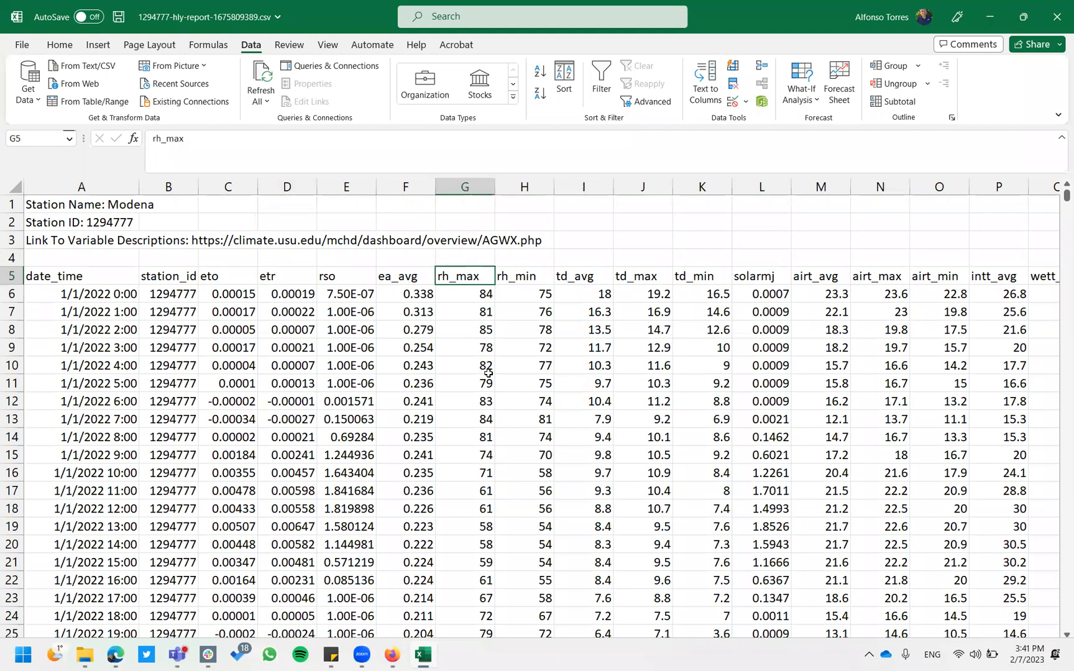
key(Right)
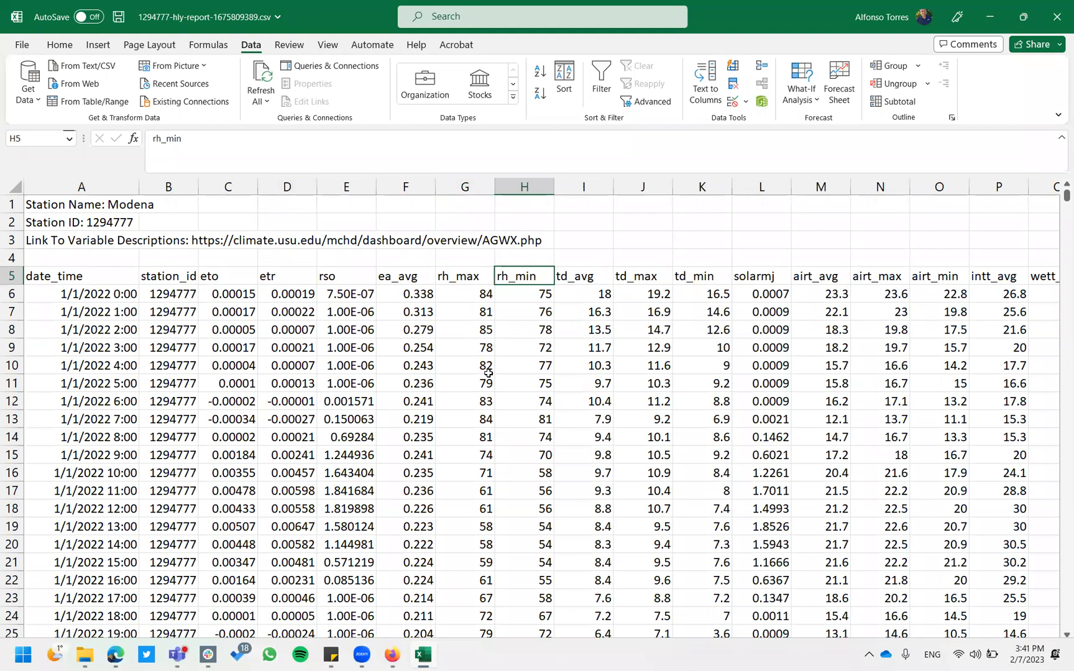
key(Right)
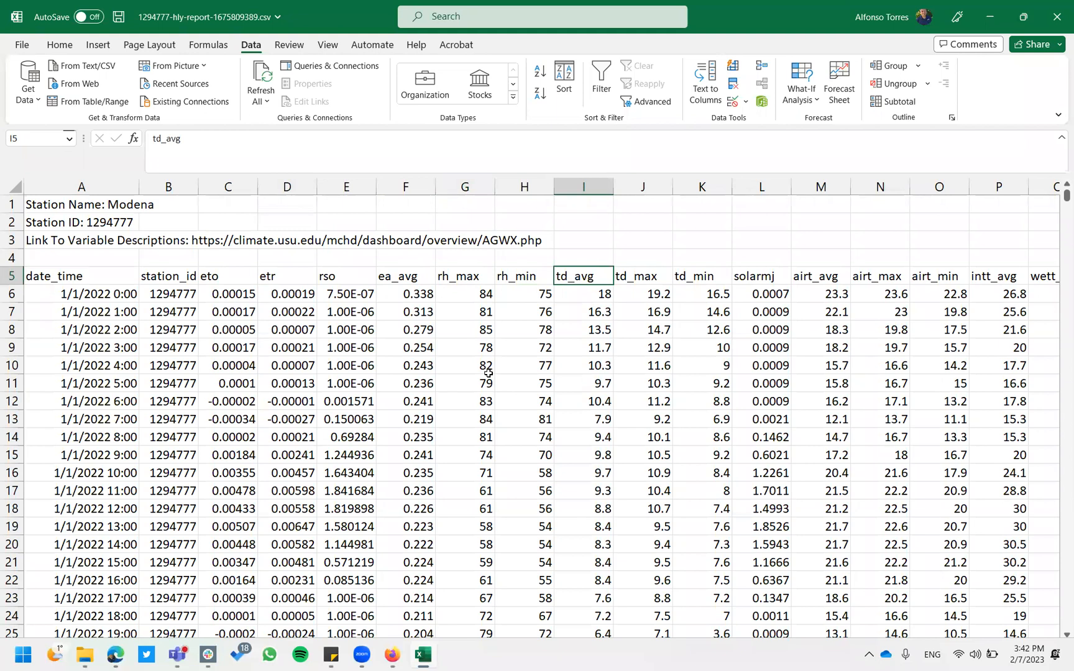
key(Right)
key(Left)
key(Right)
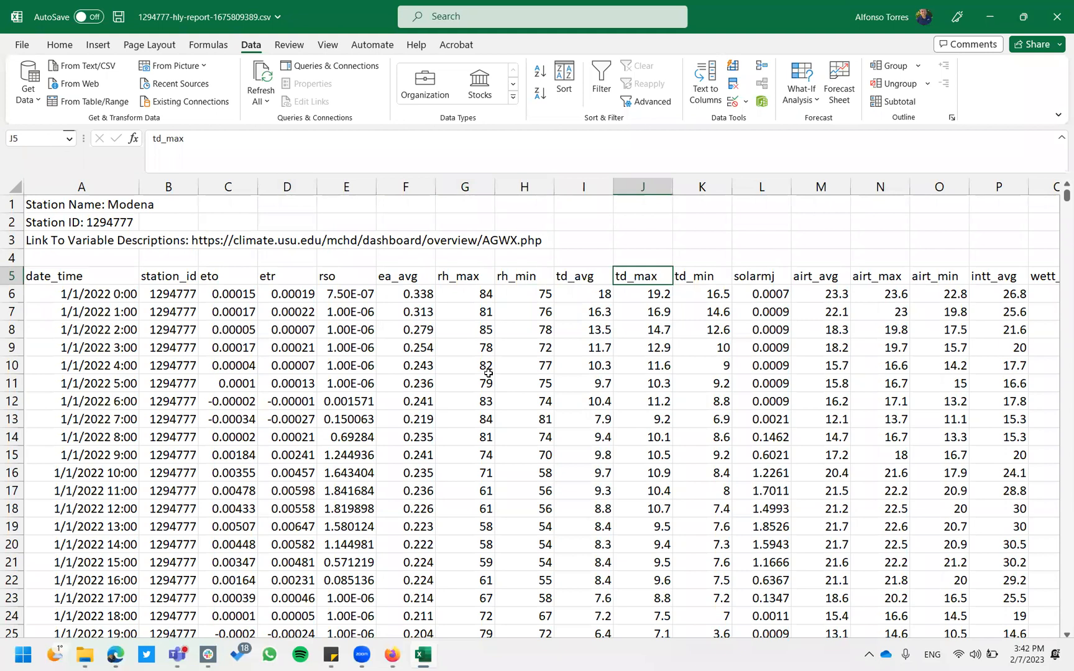
key(Right)
key(Left)
key(Left)
key(Right)
key(Right)
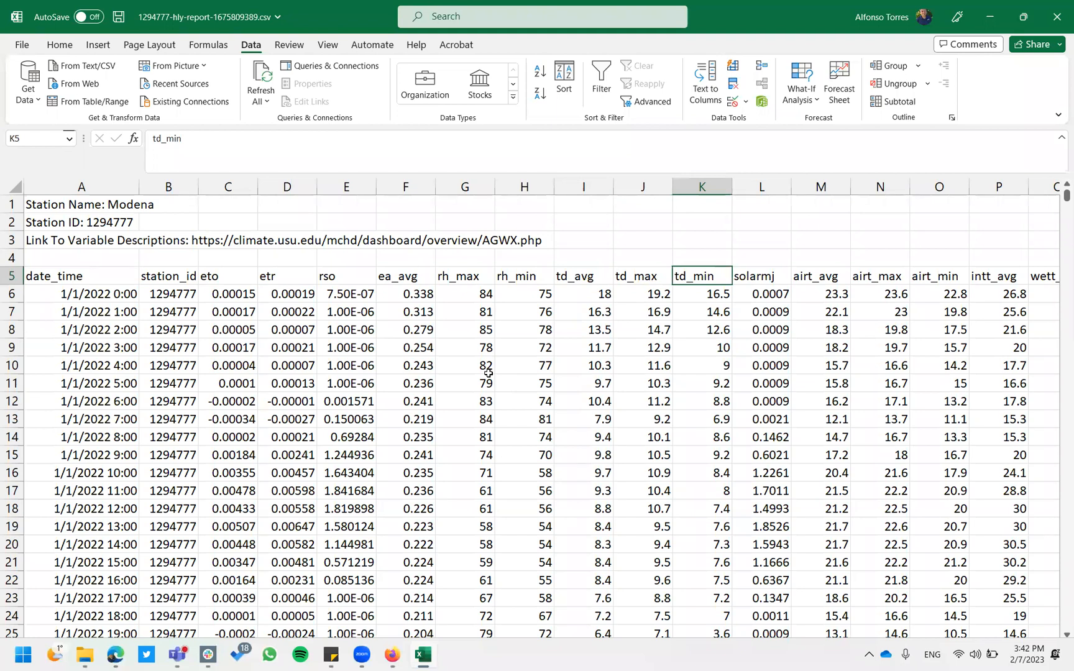
key(Right)
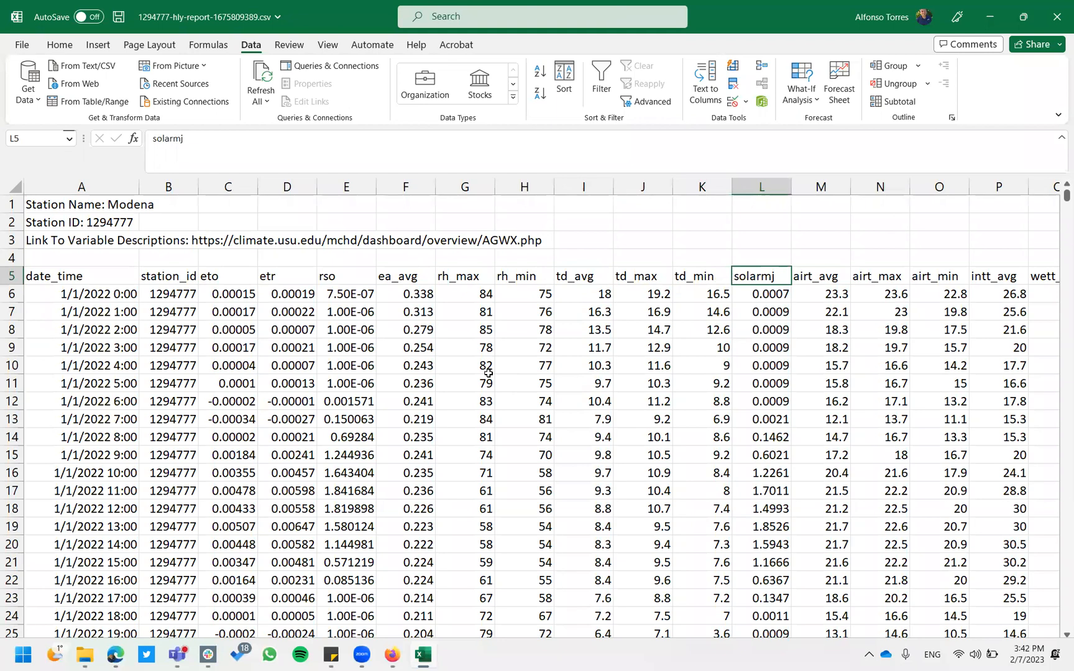
key(Right)
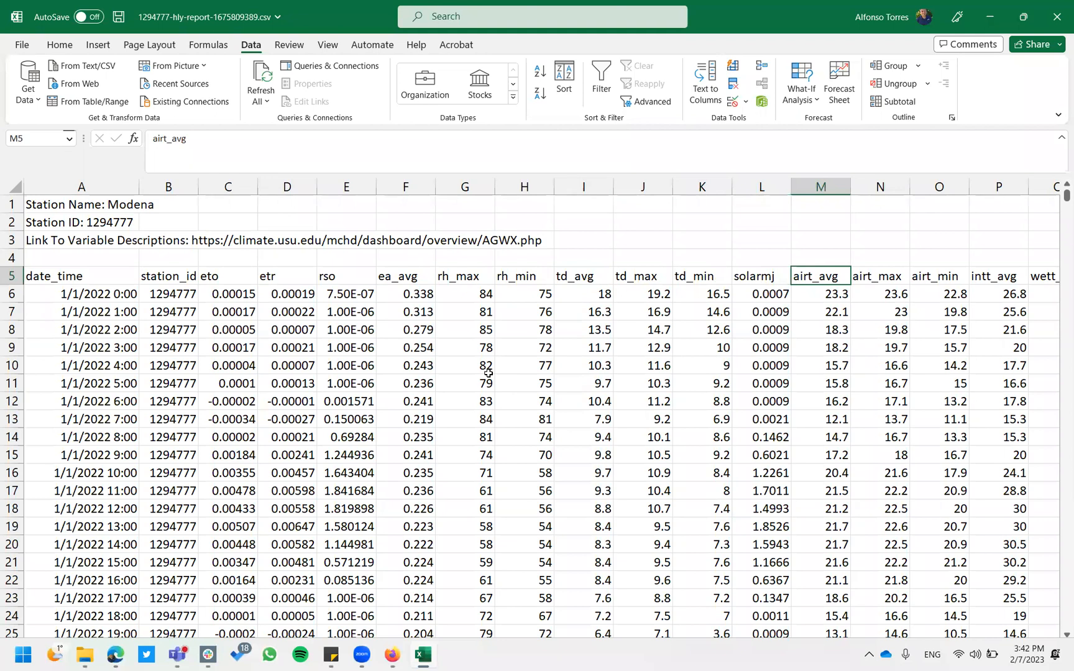
key(Right)
key(Right)
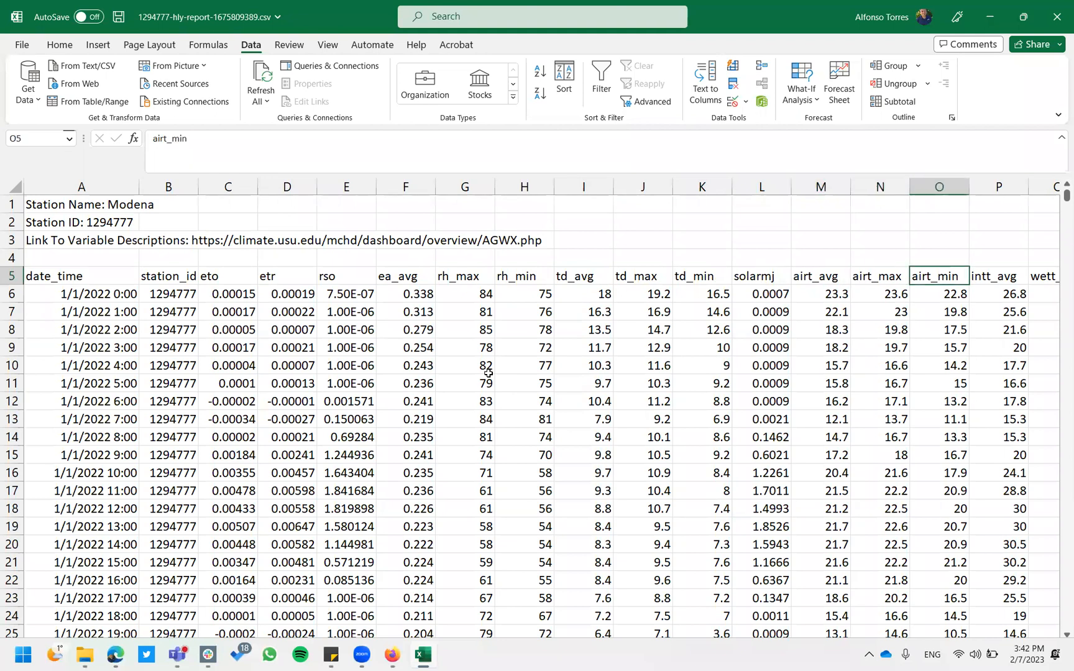
key(Right)
key(Right)
key(Right)
key(Right)
key(Left)
key(Left)
key(Left)
key(Left)
key(Right)
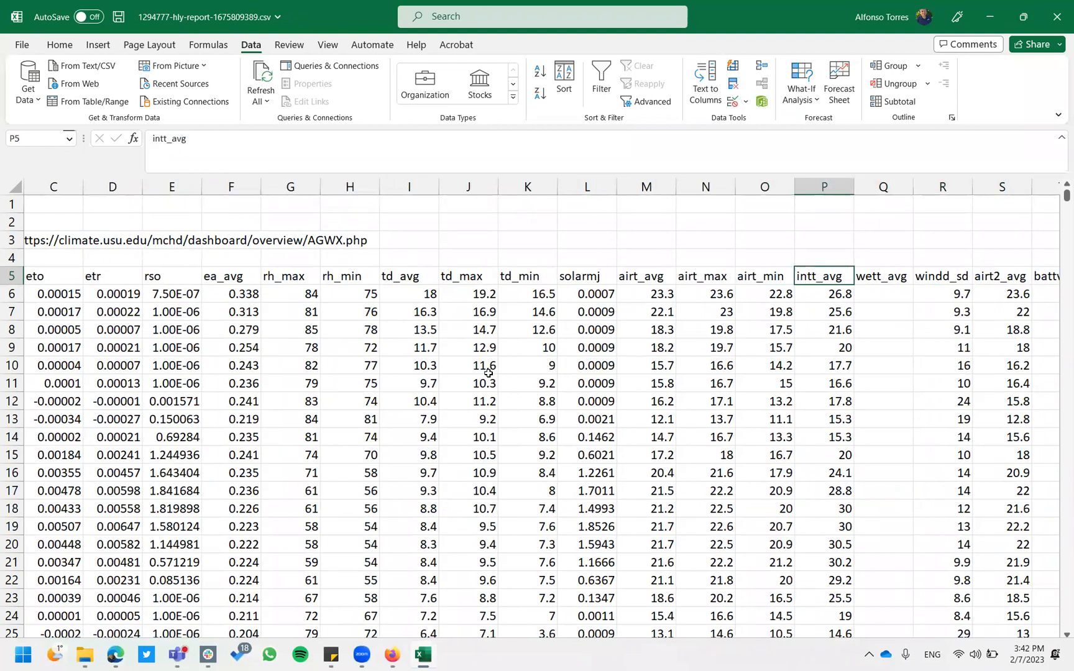
key(Right)
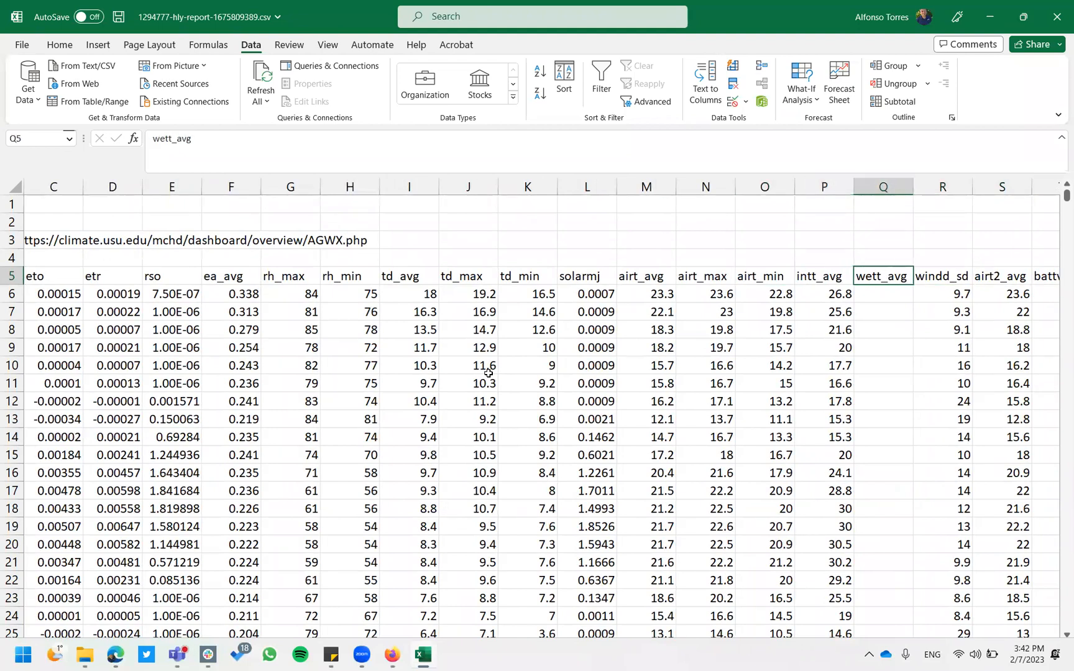
key(Right)
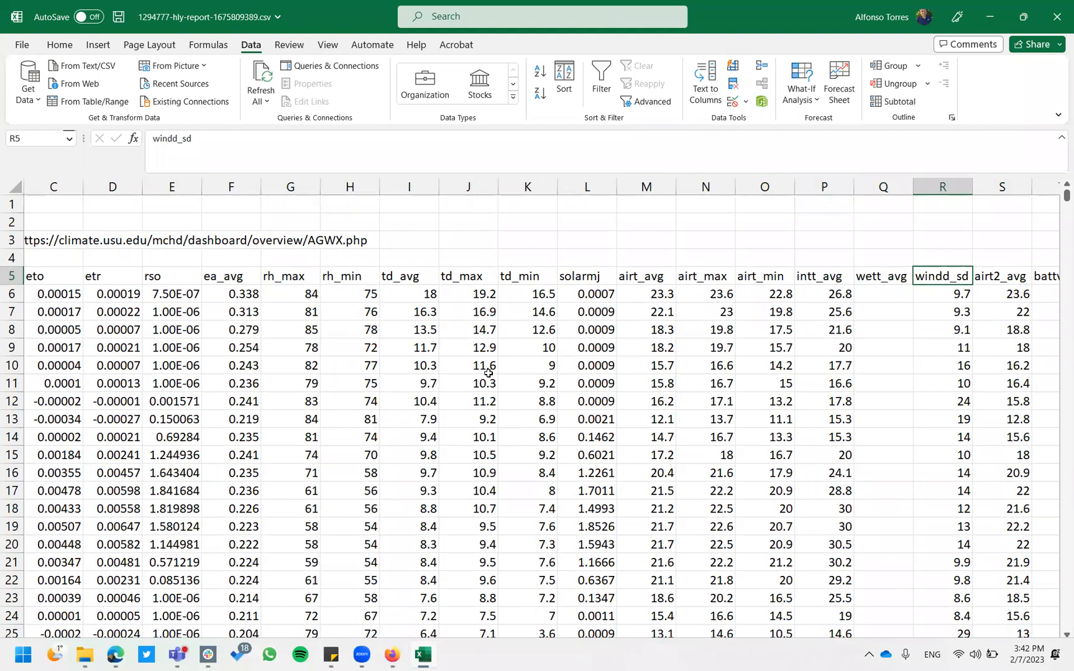
key(Right)
key(Right)
key(Left)
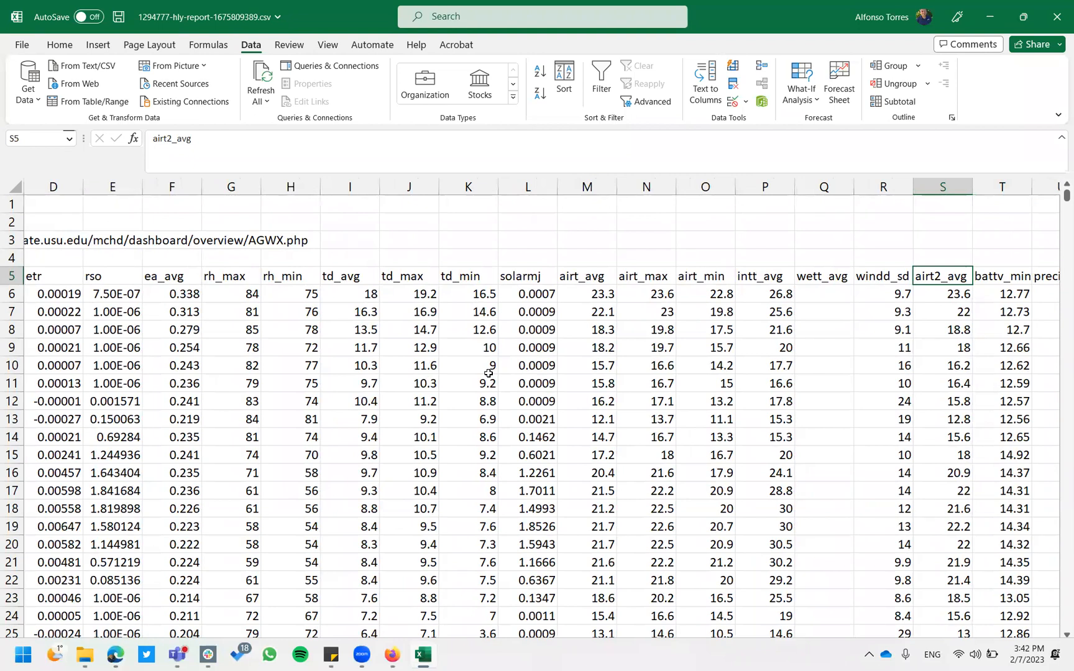
key(Right)
key(Right)
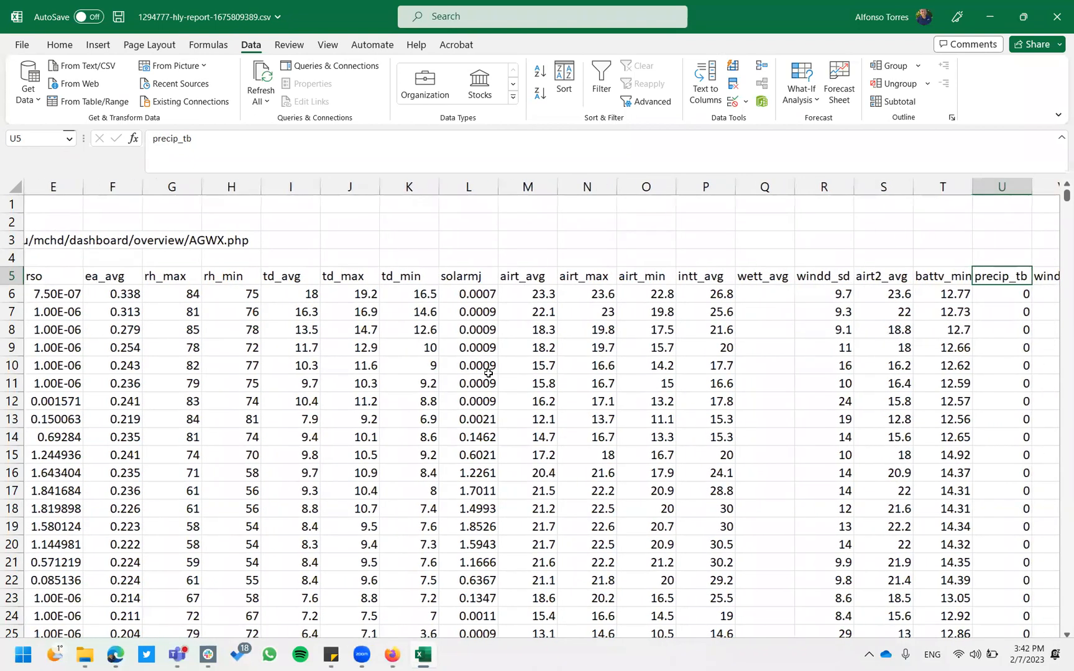
key(Left)
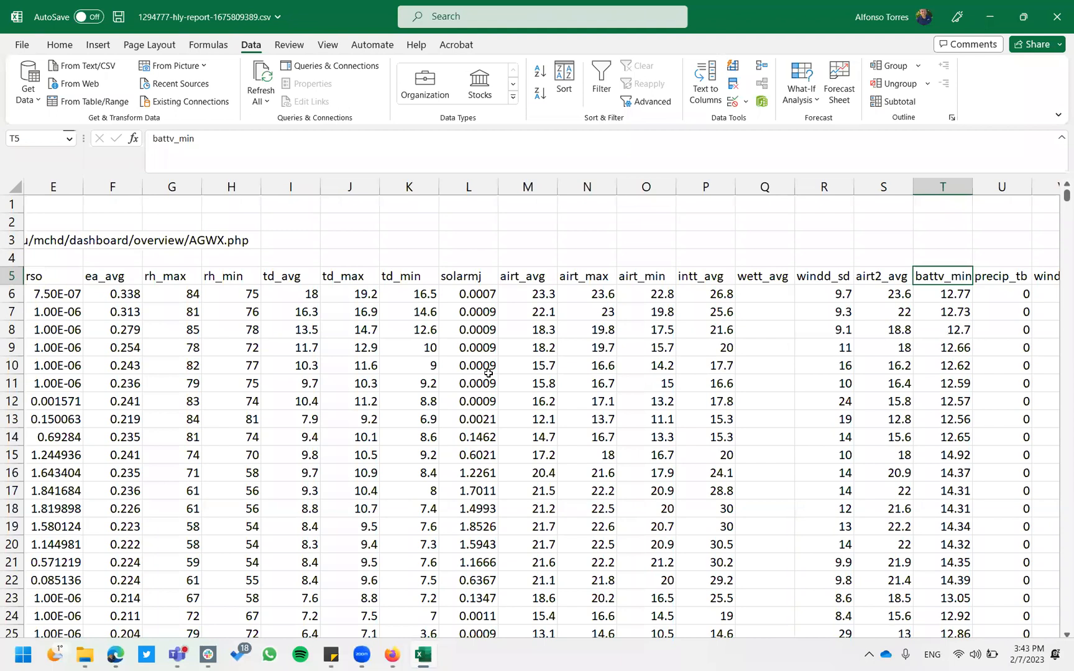
key(Right)
key(Right)
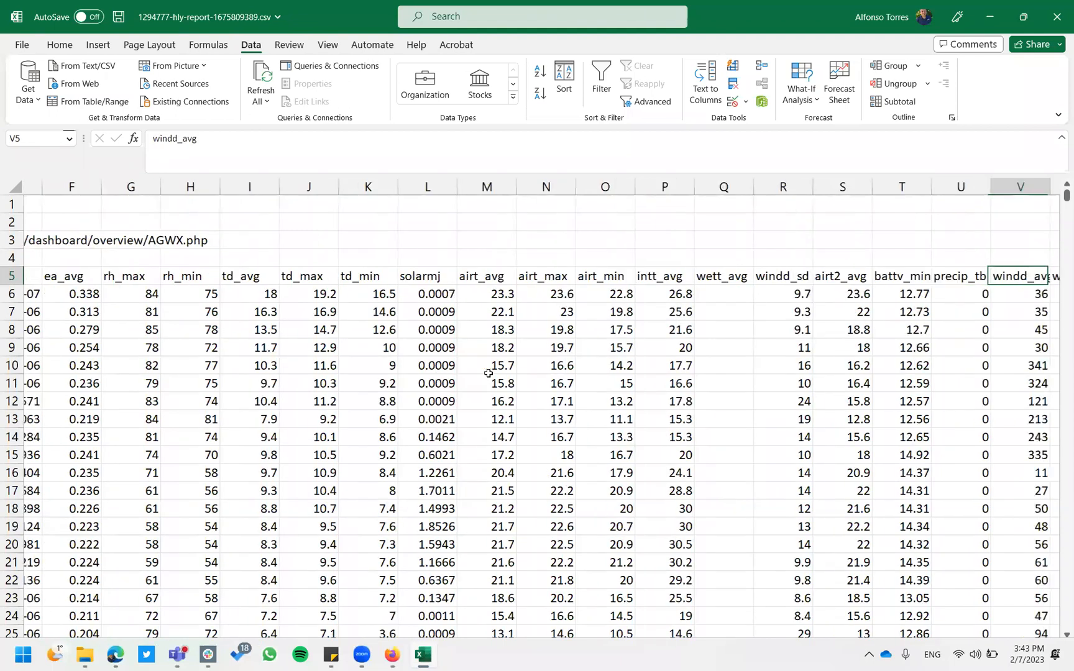
key(Left)
key(Right)
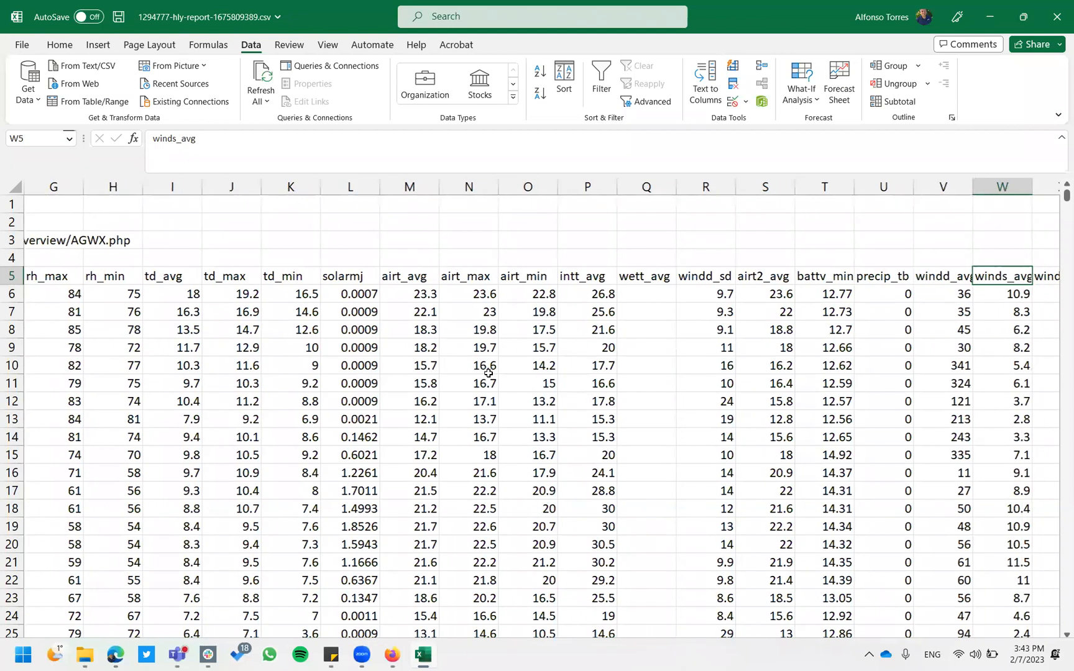
key(Right)
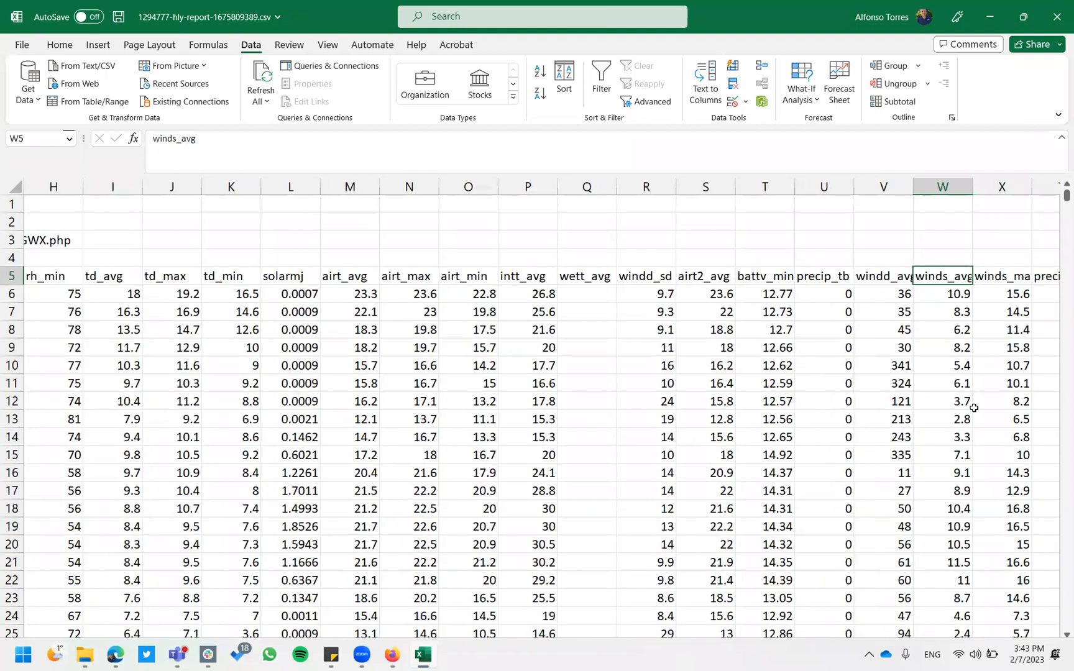
key(Right)
key(Right)
key(Right)
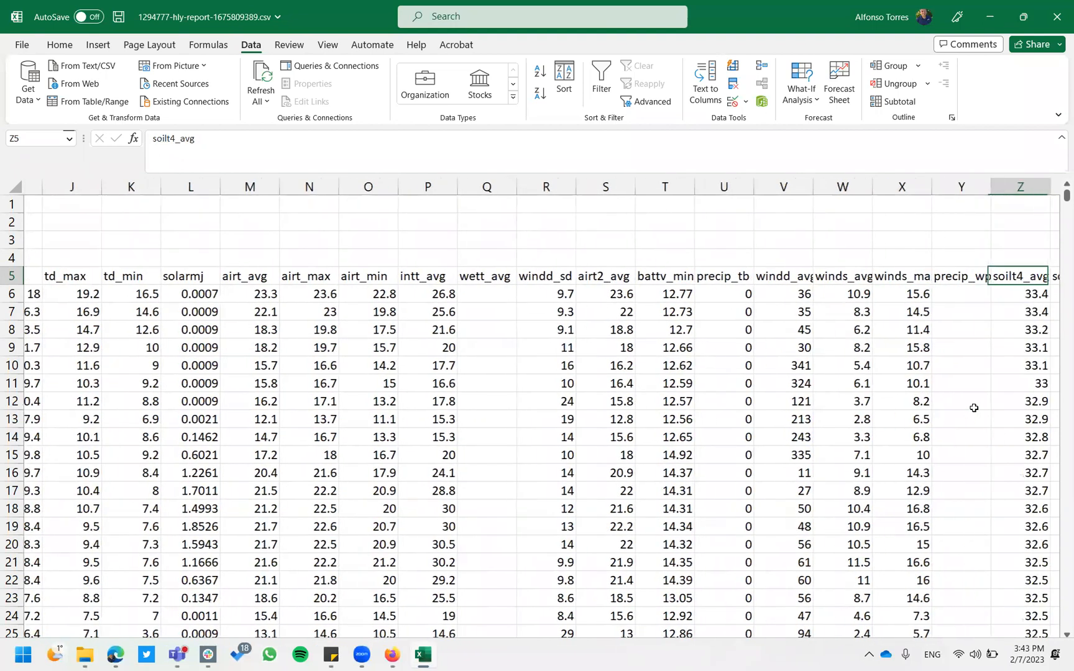
key(Right)
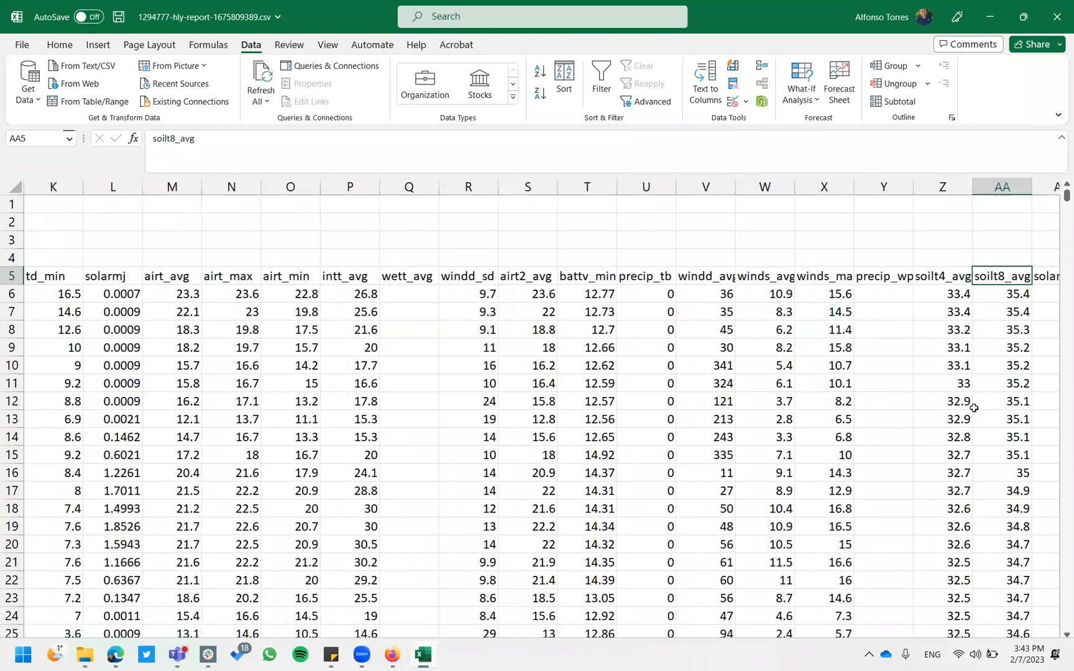
key(Left)
key(Left)
key(Right)
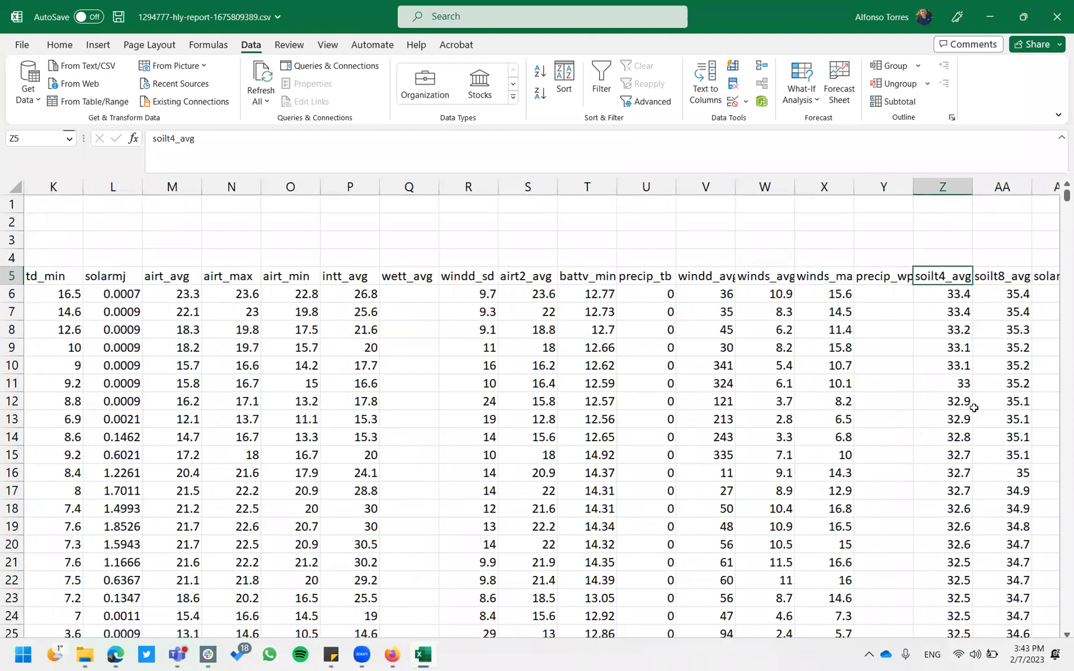
key(Right)
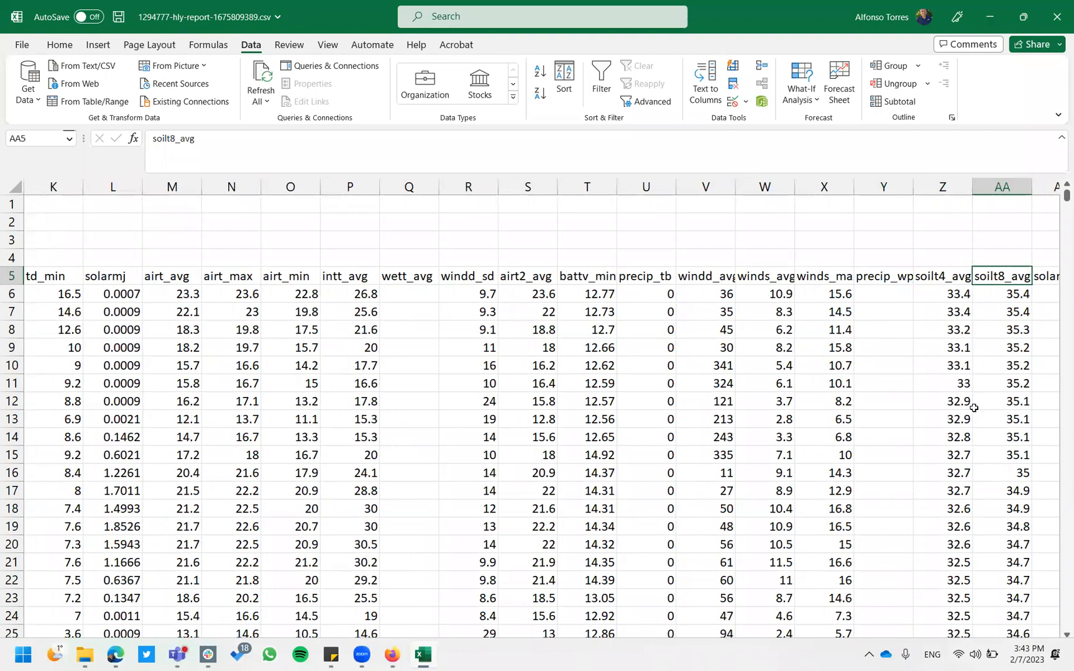
key(Right)
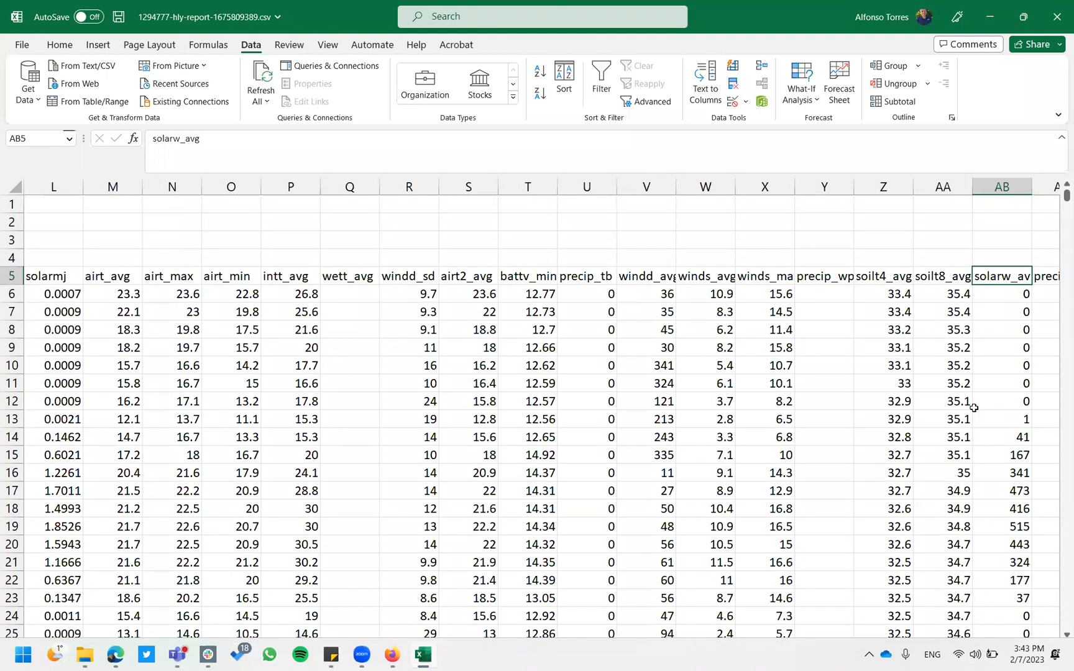
key(Right)
key(Right)
key(Right)
key(Right)
key(Right)
key(Right)
key(Right)
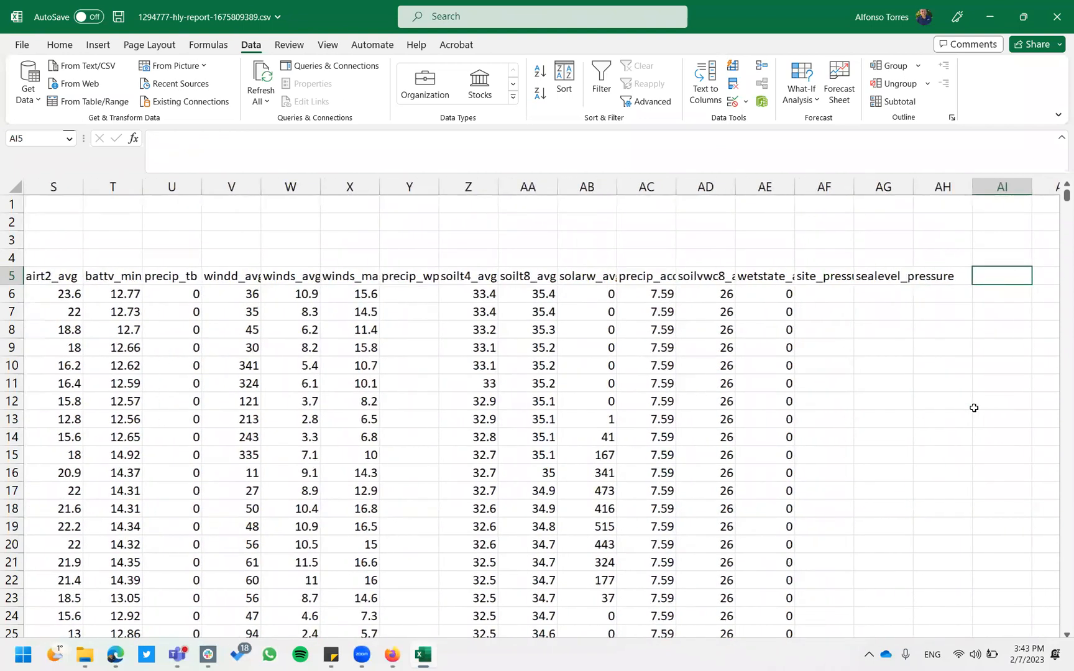
key(Left)
key(Left)
key(Left)
key(Left)
key(Left)
key(Left)
key(Left)
key(Left)
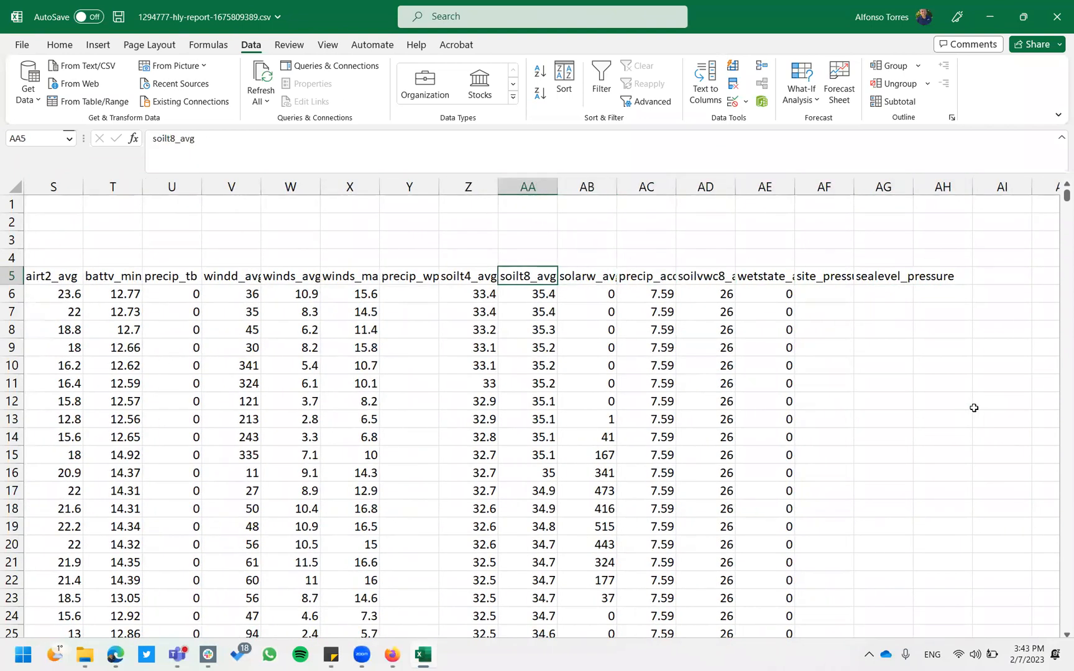
key(Left)
key(Left)
key(Left)
key(Left)
key(Left)
key(Left)
key(Left)
key(Left)
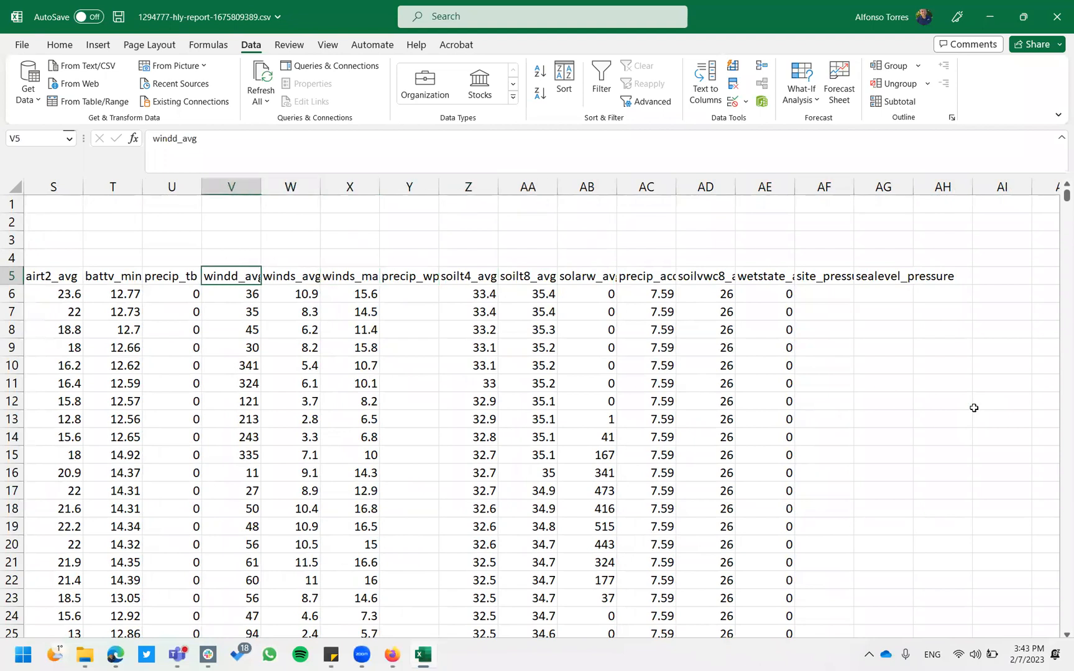
key(Left)
key(Left)
key(Left)
key(Left)
key(Left)
key(Left)
key(Left)
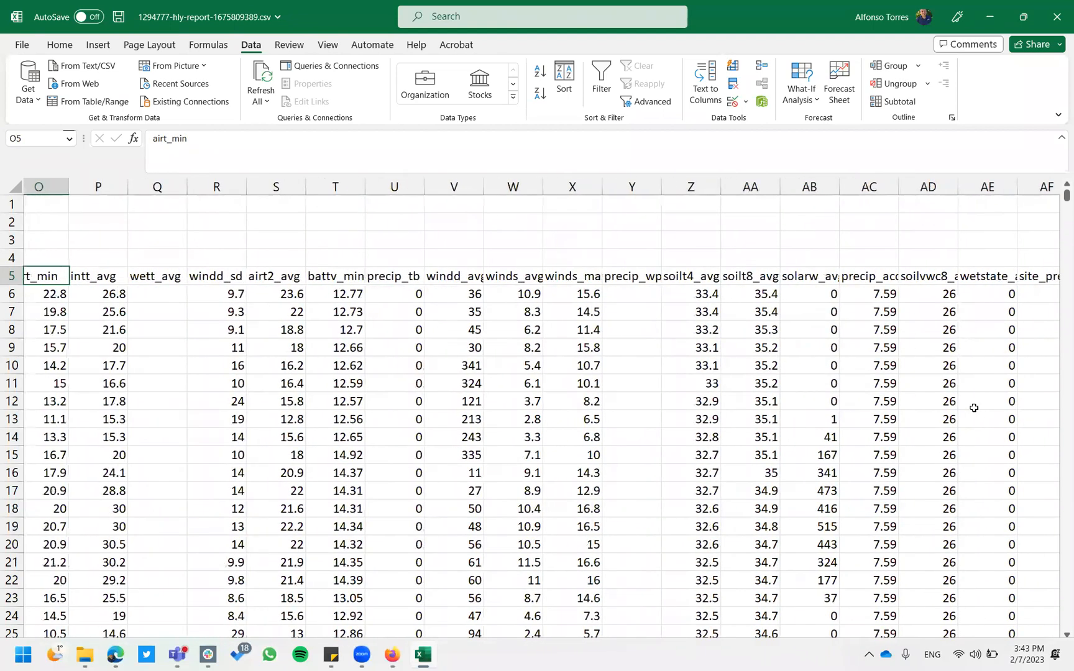
key(Left)
key(Left)
key(Left)
key(Left)
key(Left)
key(Left)
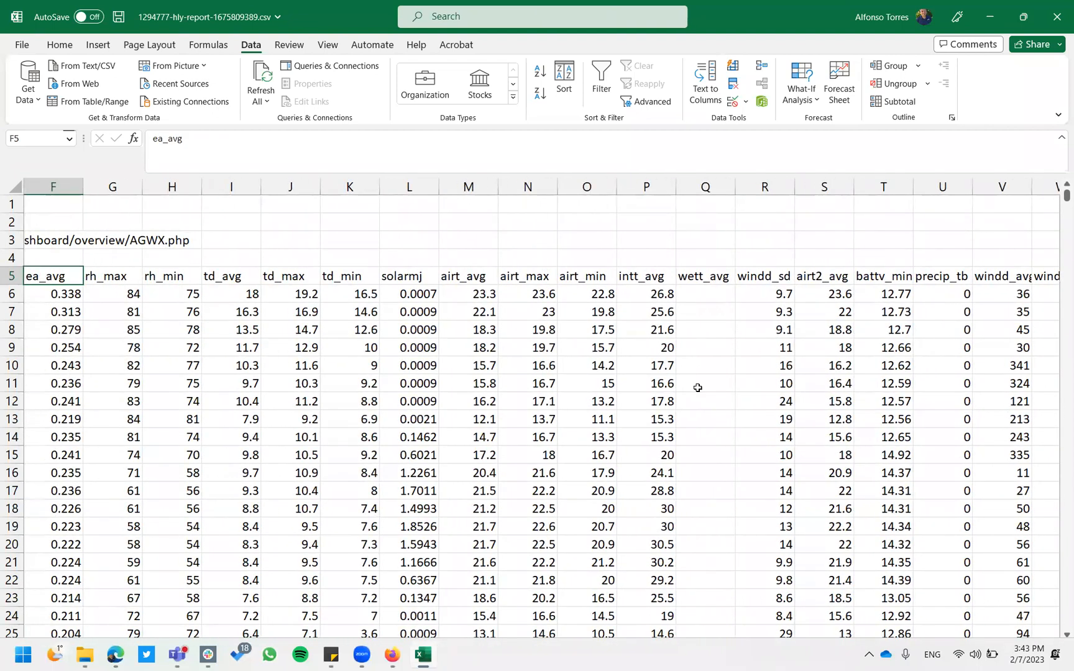
key(Left)
key(Left)
key(Left)
key(Left)
key(Left)
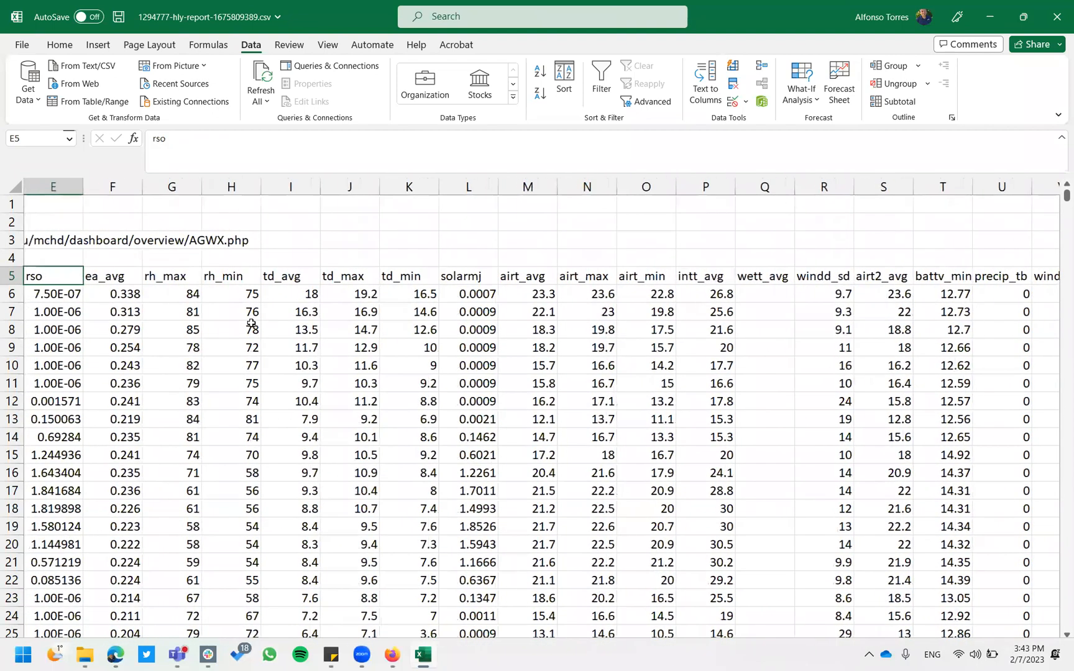
key(Down)
key(Down)
key(Down)
key(Down)
key(Up)
key(Up)
key(Up)
key(Up)
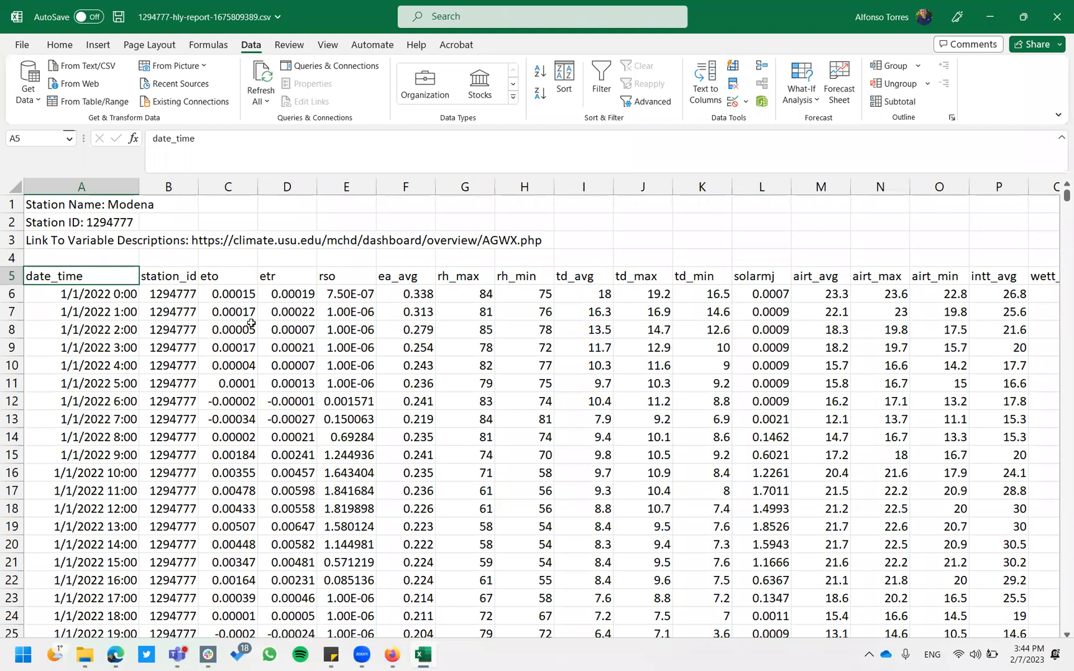
Enter =24*365 in H1 to get 8760 hours per year, then pick the first date_time reading.
click(510, 207)
text(=24)
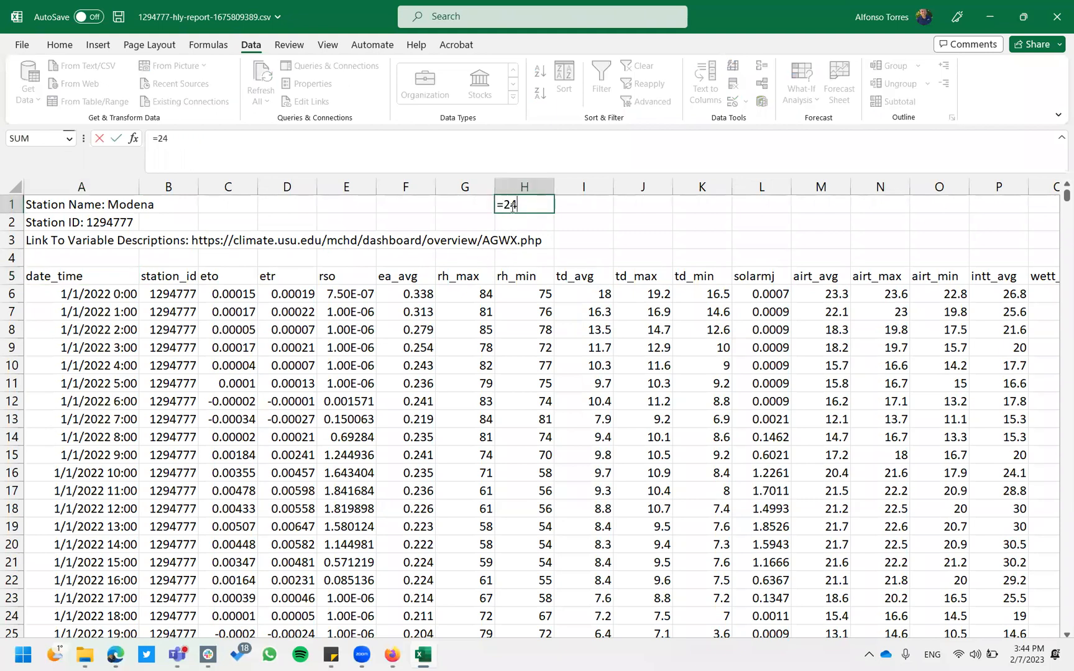
text(*365)
key(ctrl+Return)
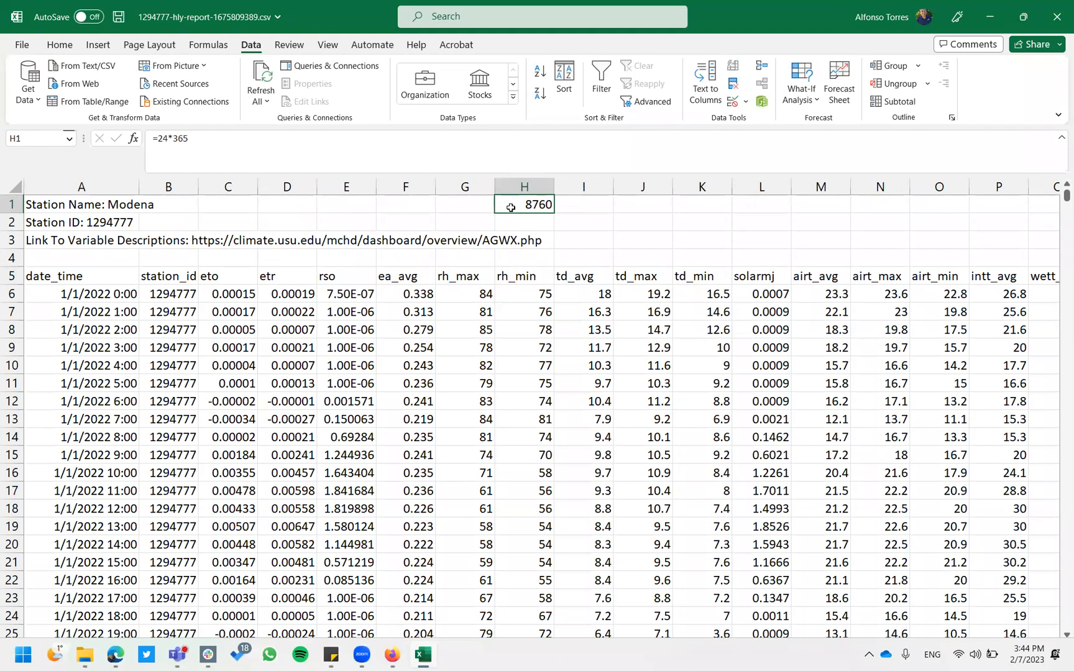
click(103, 290)
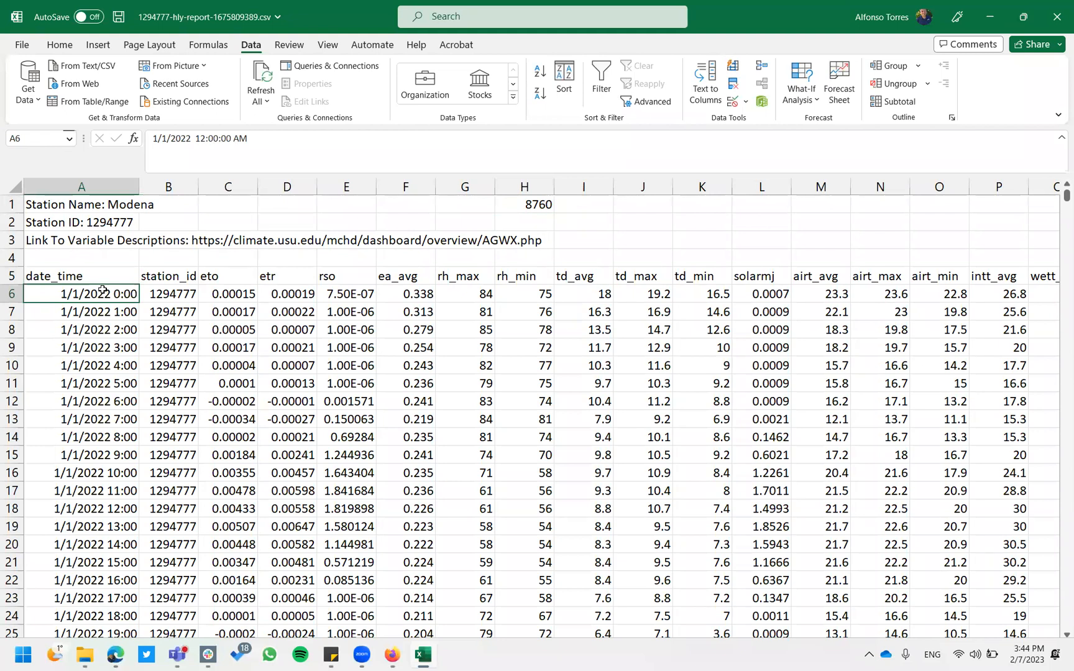
Select the date_time readings down to row 8766, confirming 8761 hourly timestamps.
key(ctrl+shift+Down)
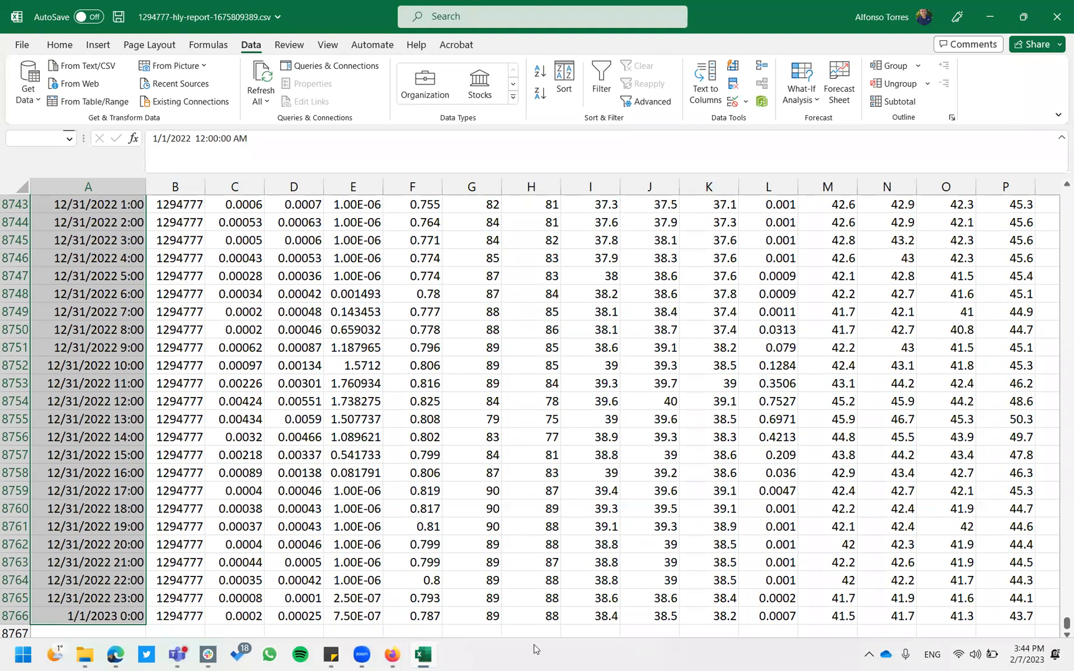
key(super)
key(super)
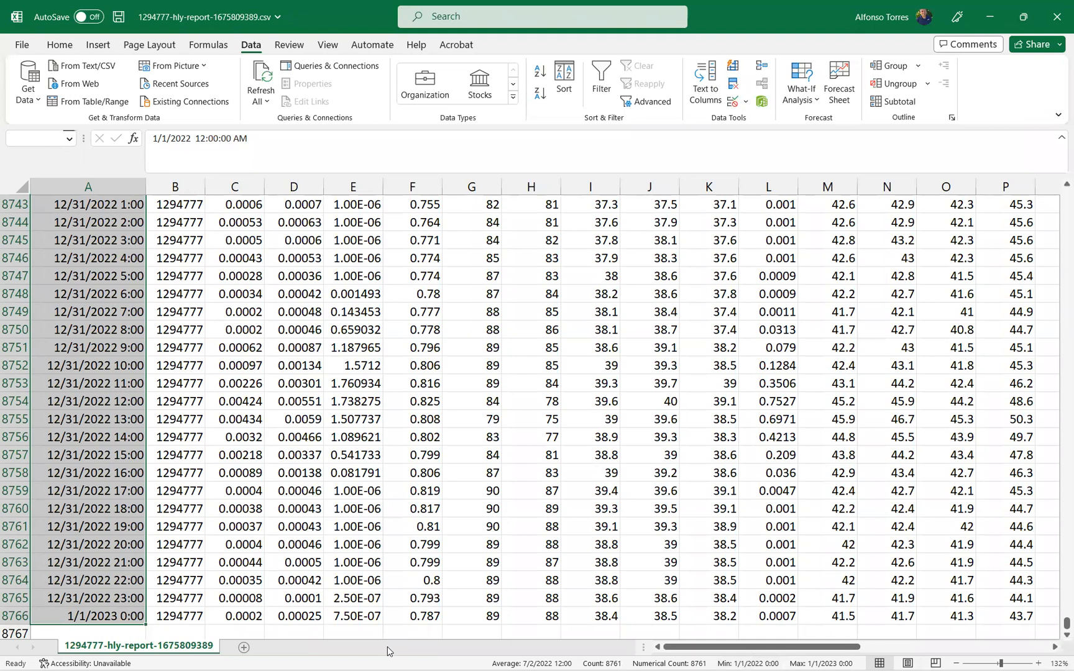
right_click(503, 651)
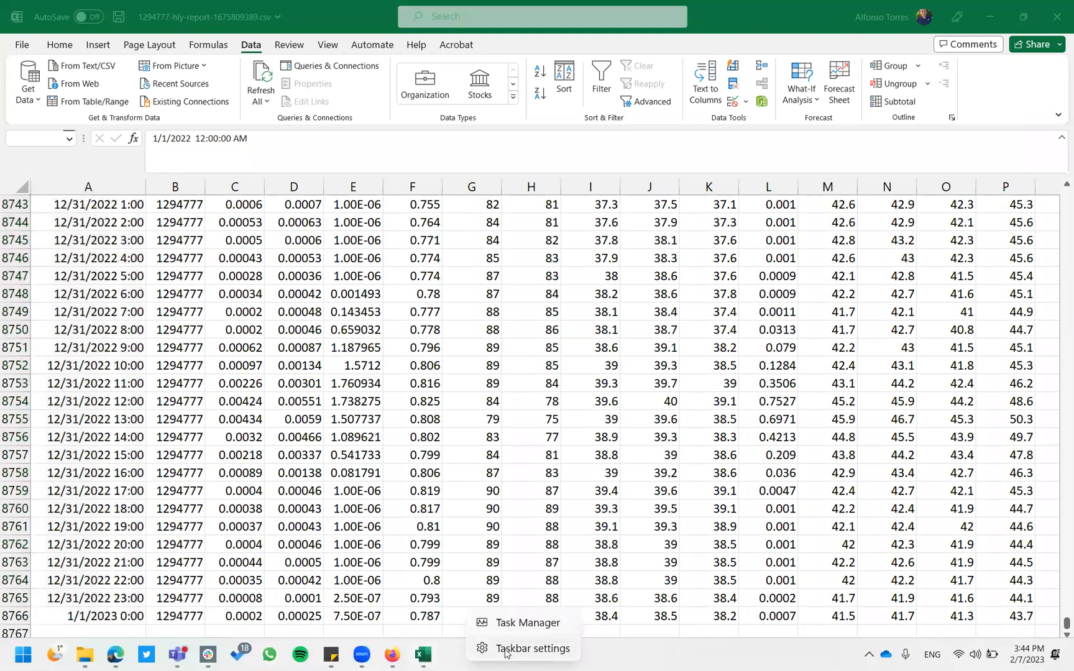
click(508, 653)
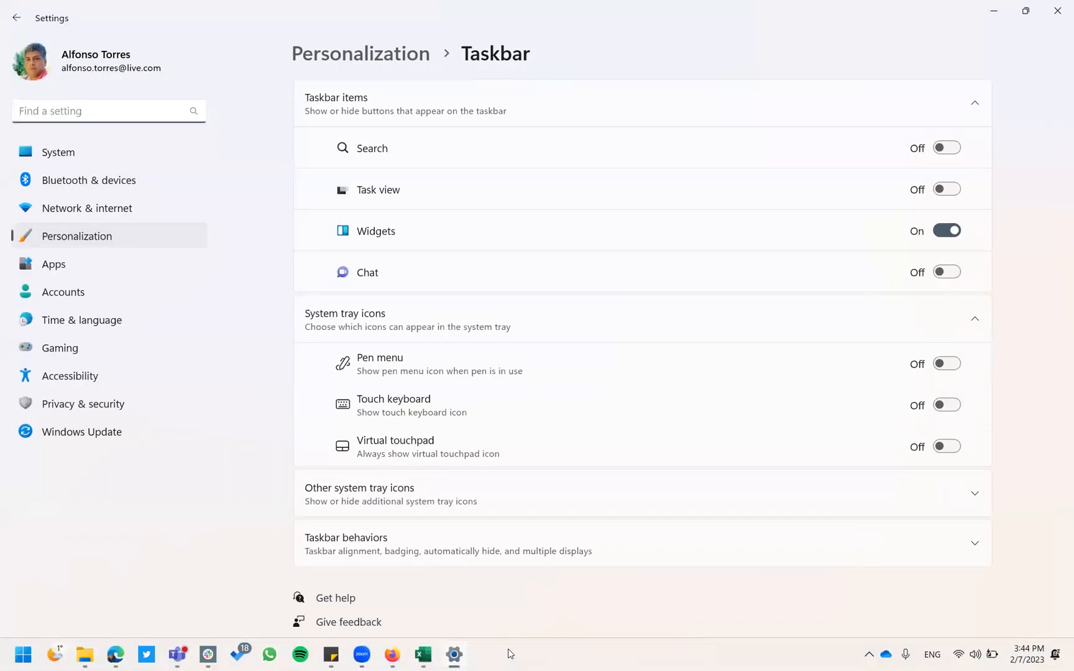
click(478, 527)
scroll(482, 536, down, 2)
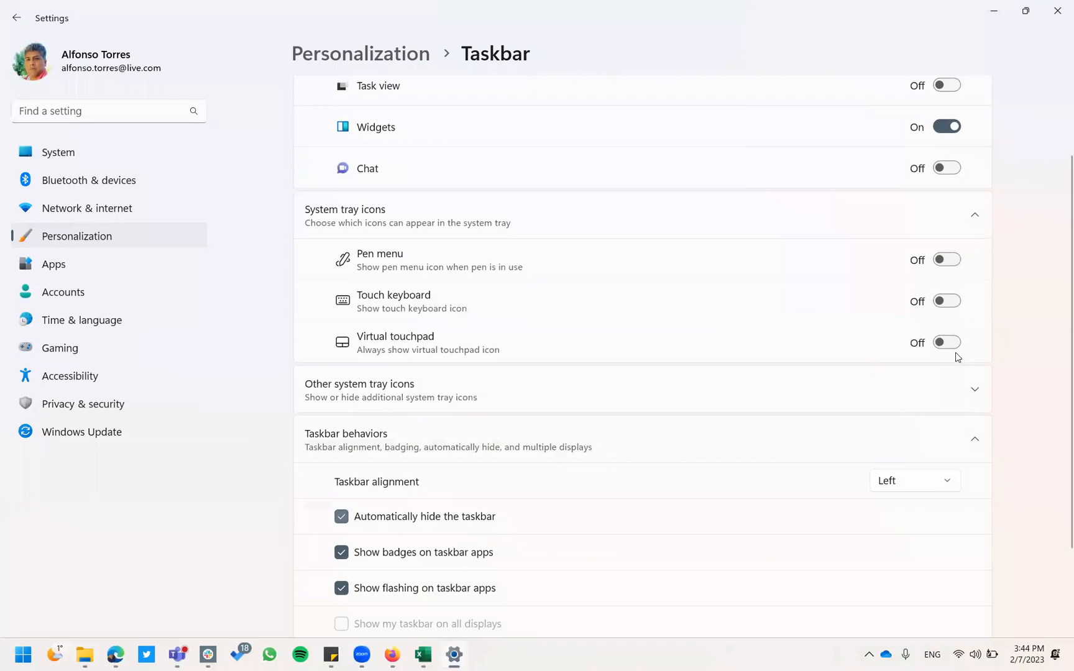
click(1057, 10)
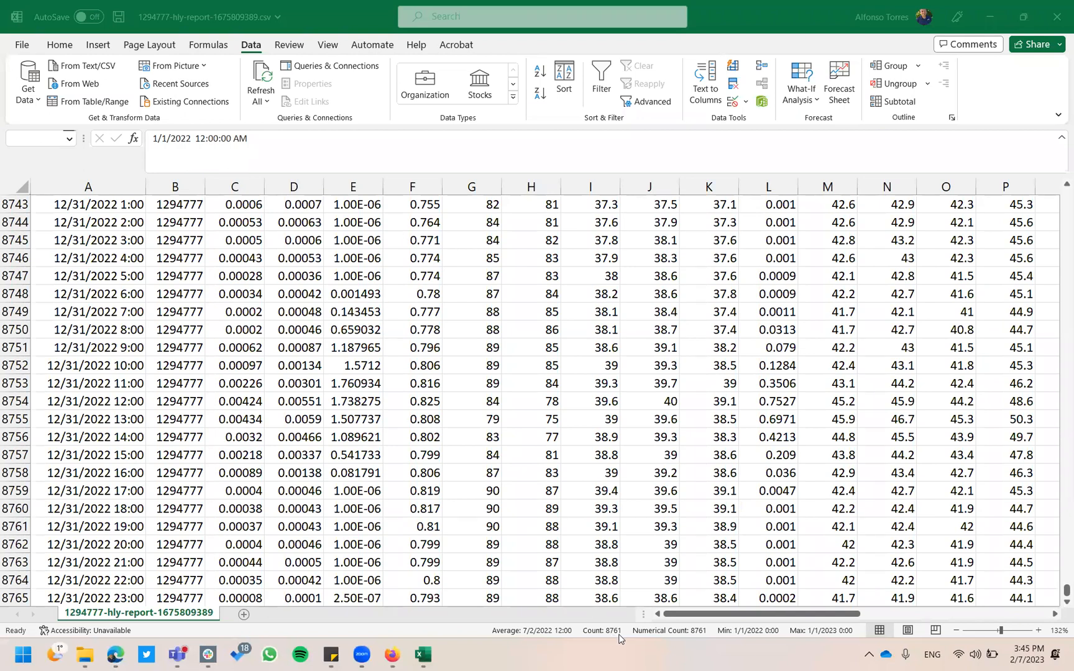
Return to the sheet, clear the column selection and go back to the 8760 calculation in H1.
click(154, 488)
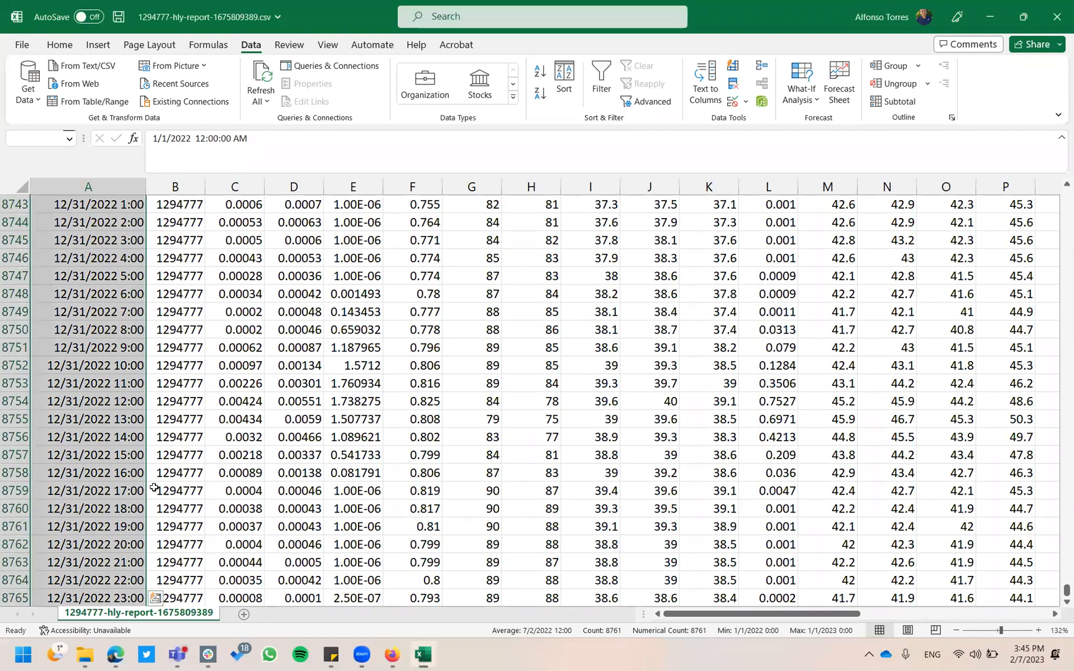
click(187, 368)
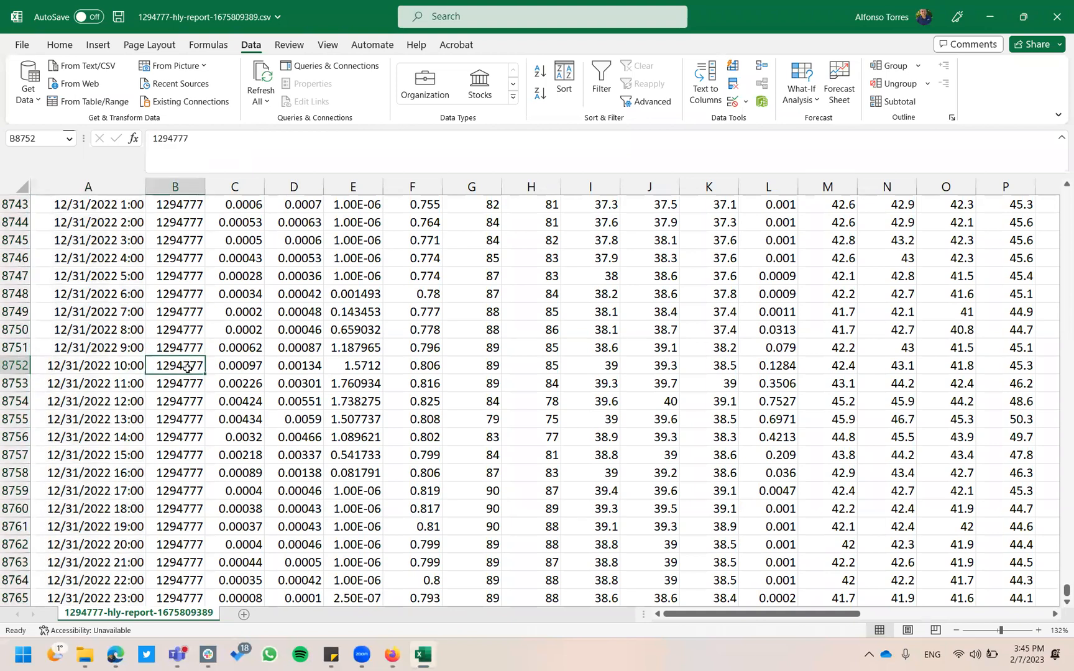
key(ctrl+Up)
key(ctrl+Up)
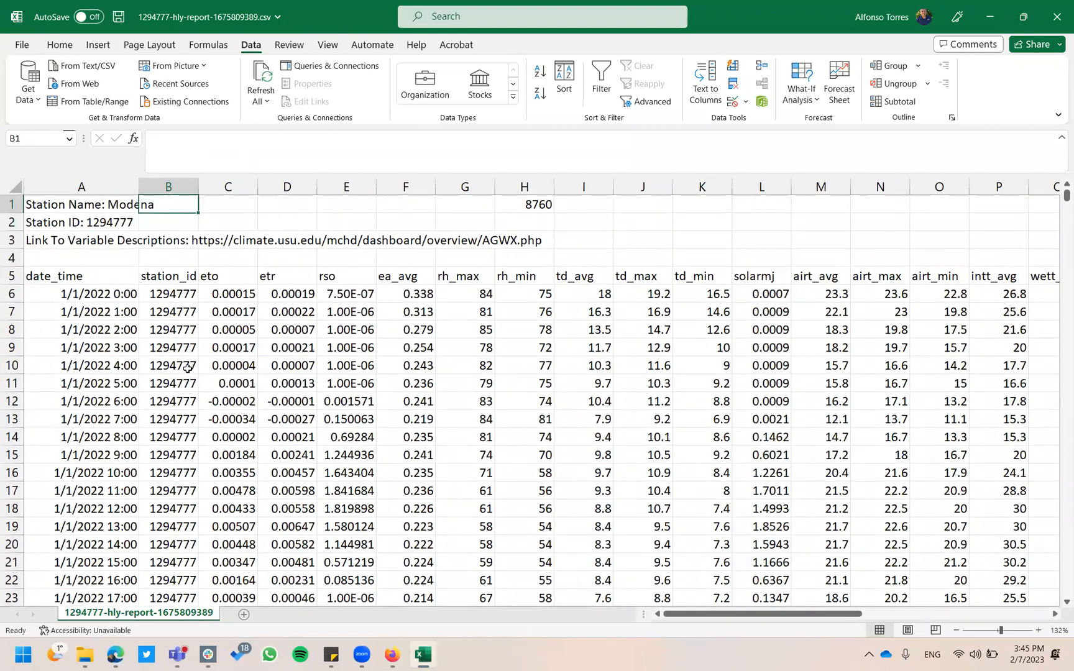
key(Right)
key(Right)
key(Right)
key(Right)
key(Right)
key(Right)
key(Right)
key(Left)
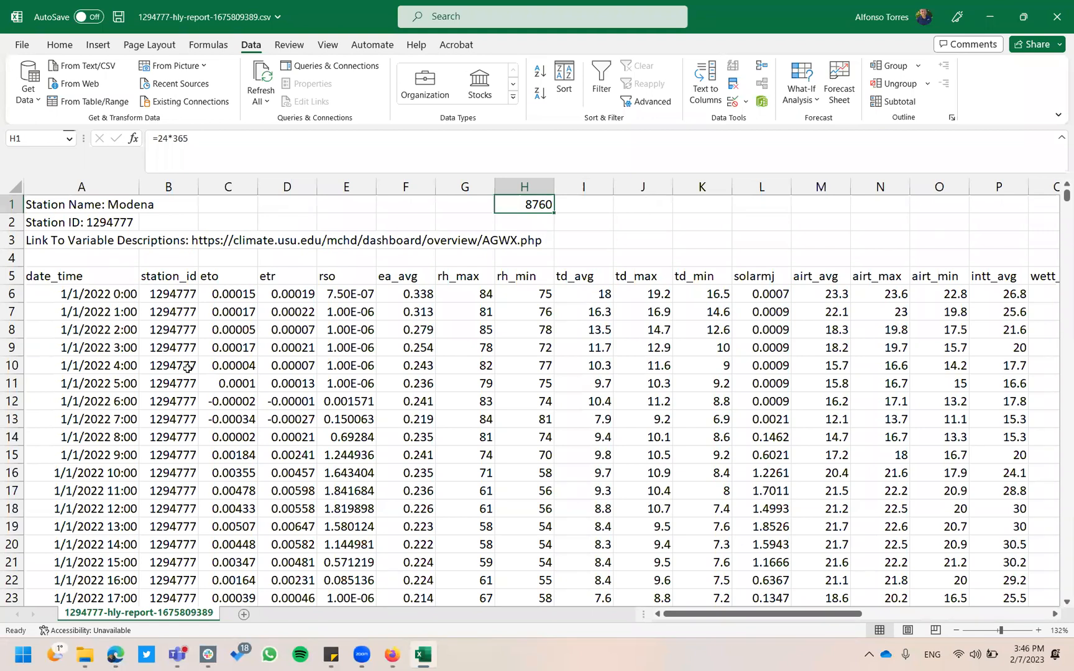
Check rso, H1 and rh_min values, then select the whole solarmj column (sum 6847.3937).
click(369, 453)
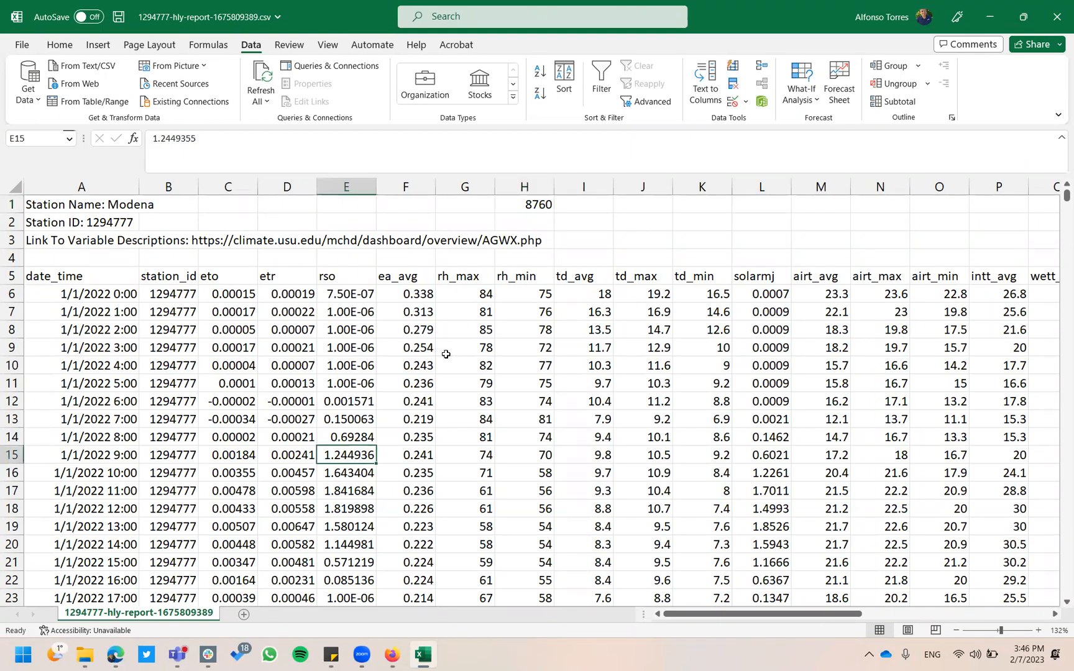
click(538, 207)
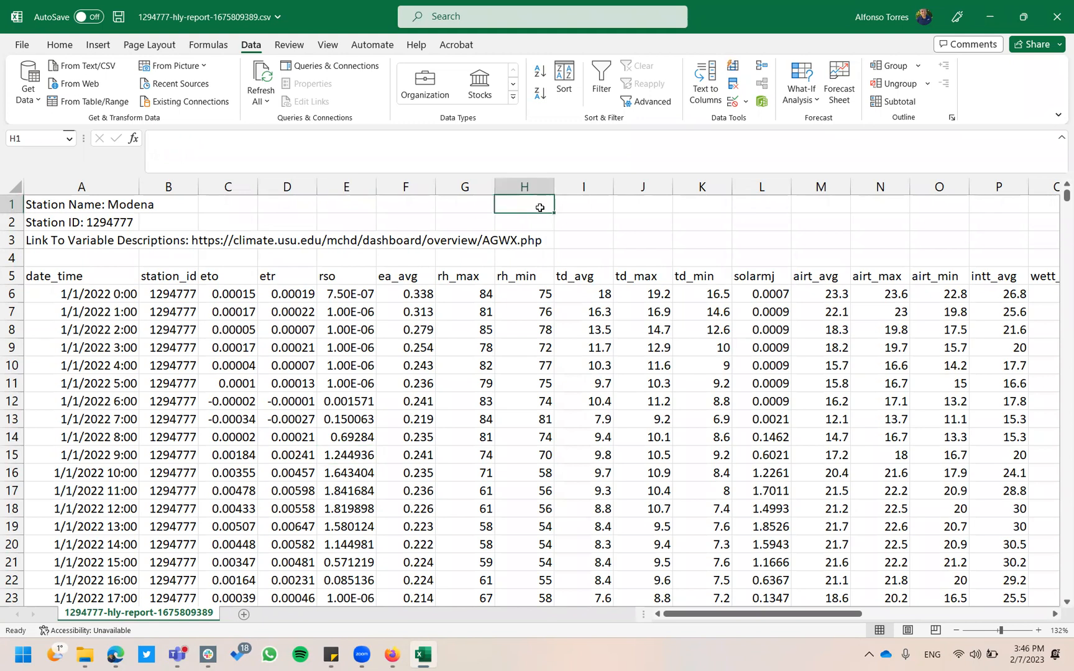
click(526, 318)
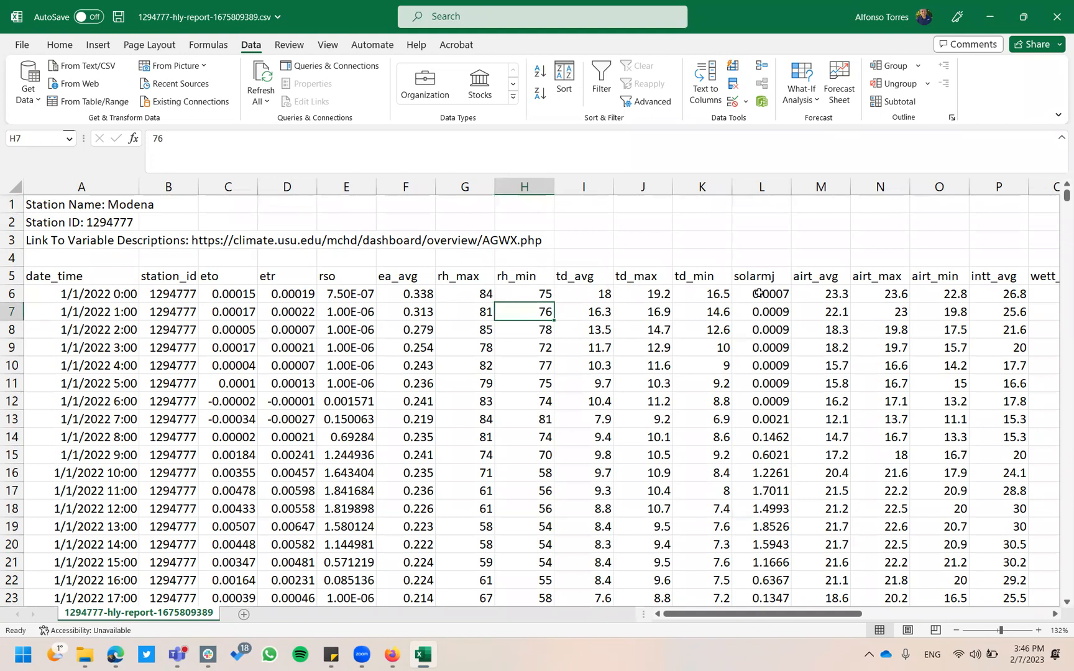
click(768, 279)
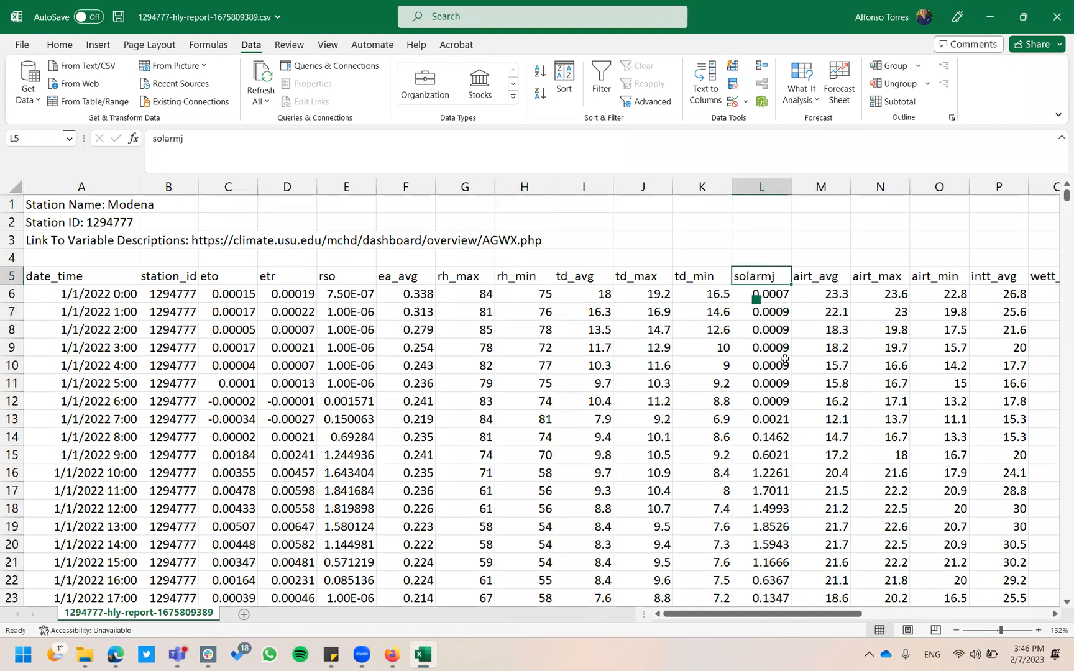
click(766, 185)
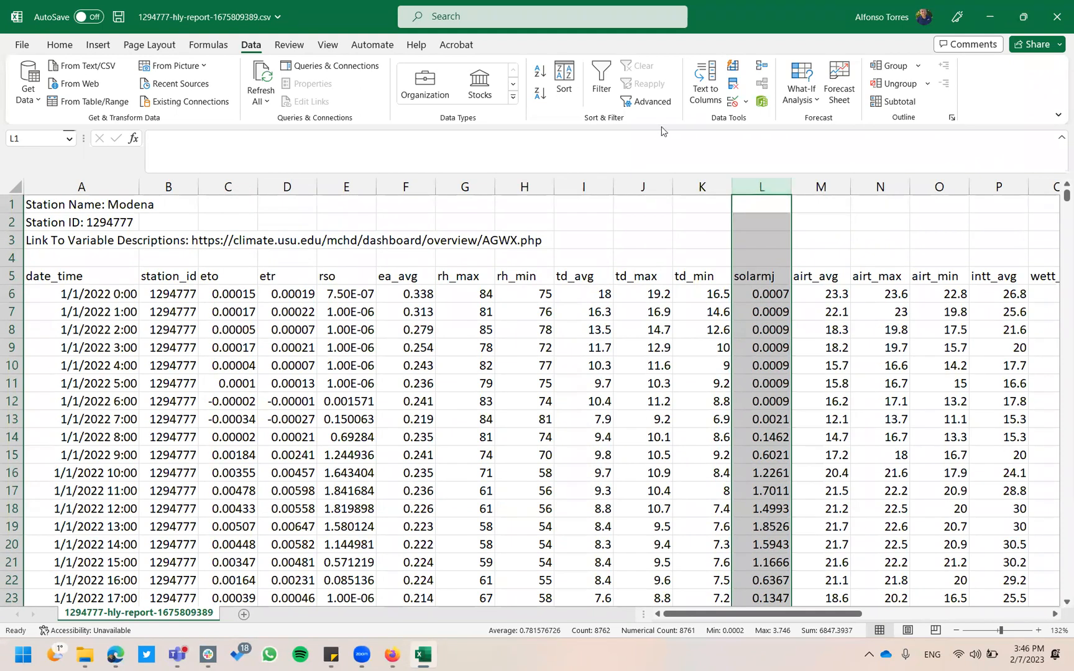
Insert a Scatter with Straight Lines chart of solarmj and move it left over the data.
click(103, 47)
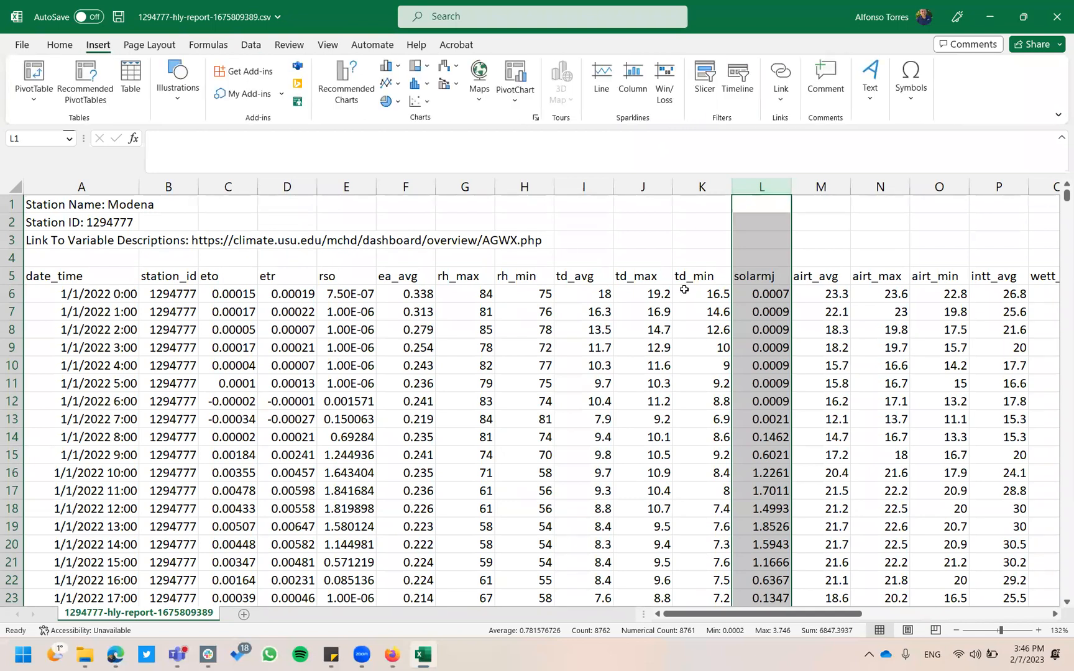
click(418, 102)
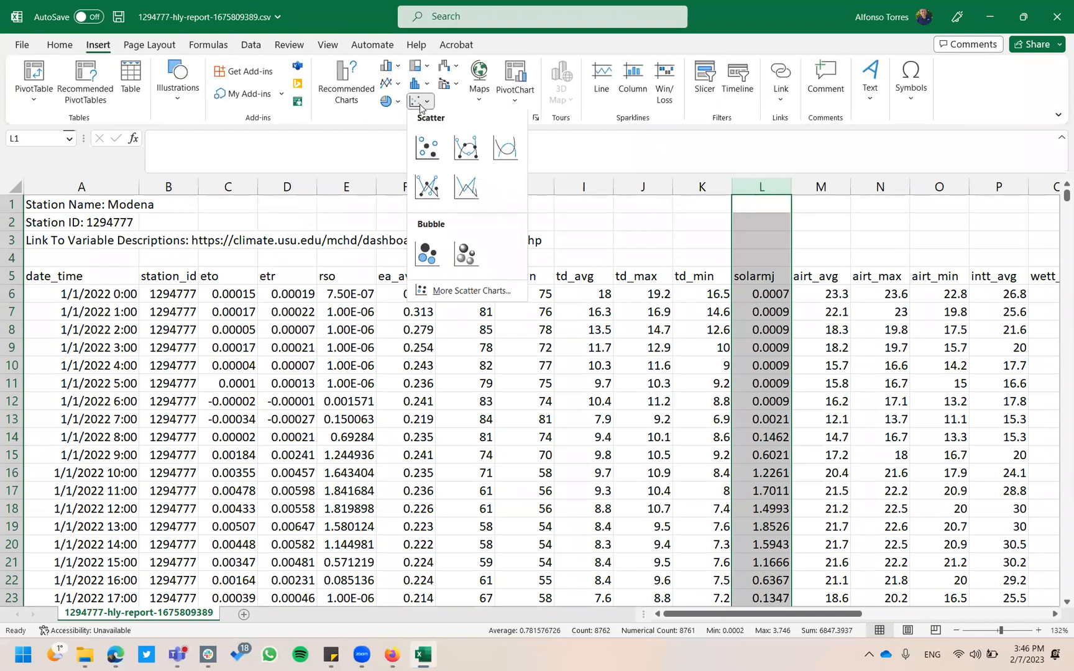
click(475, 190)
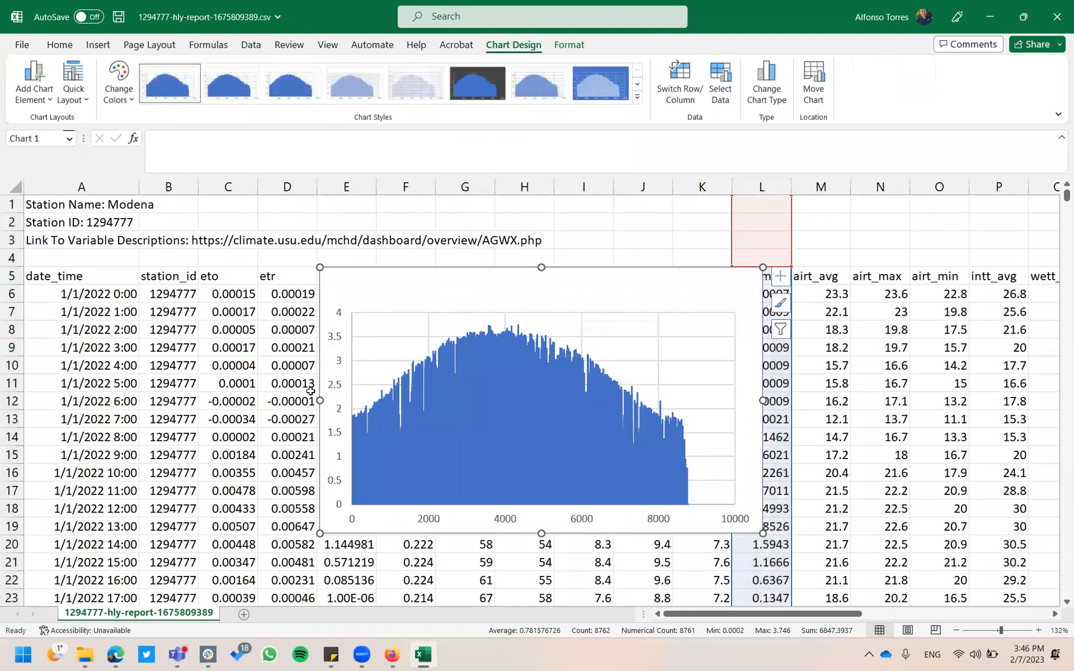
drag(318, 398, 181, 393)
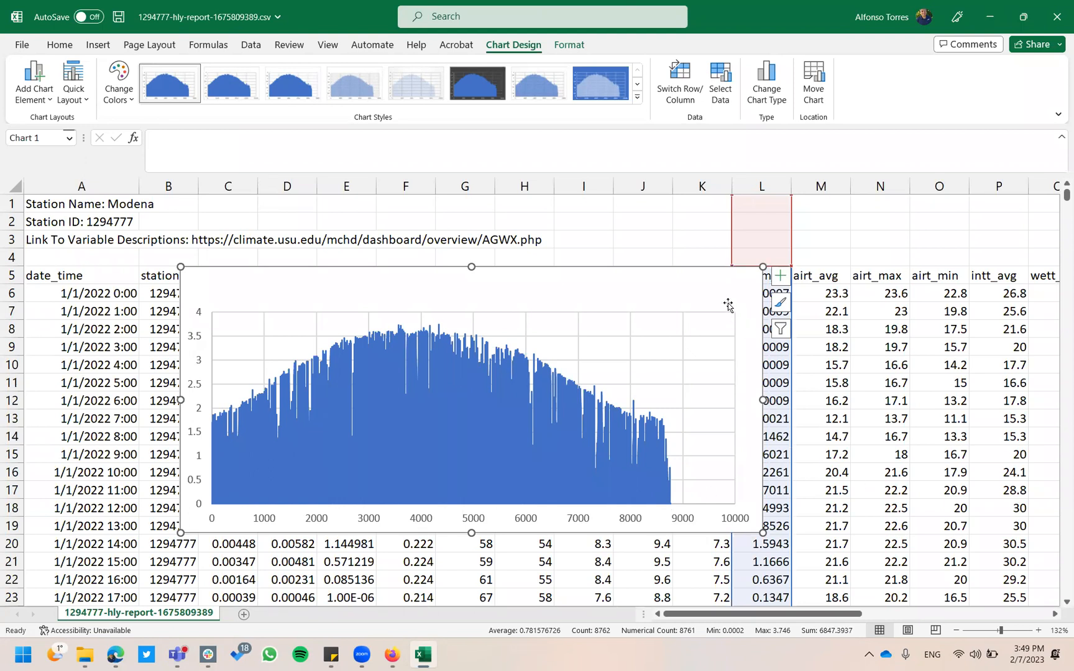
Delete the solarmj chart and select the airt_avg, airt_max and airt_min columns.
key(Delete)
click(661, 366)
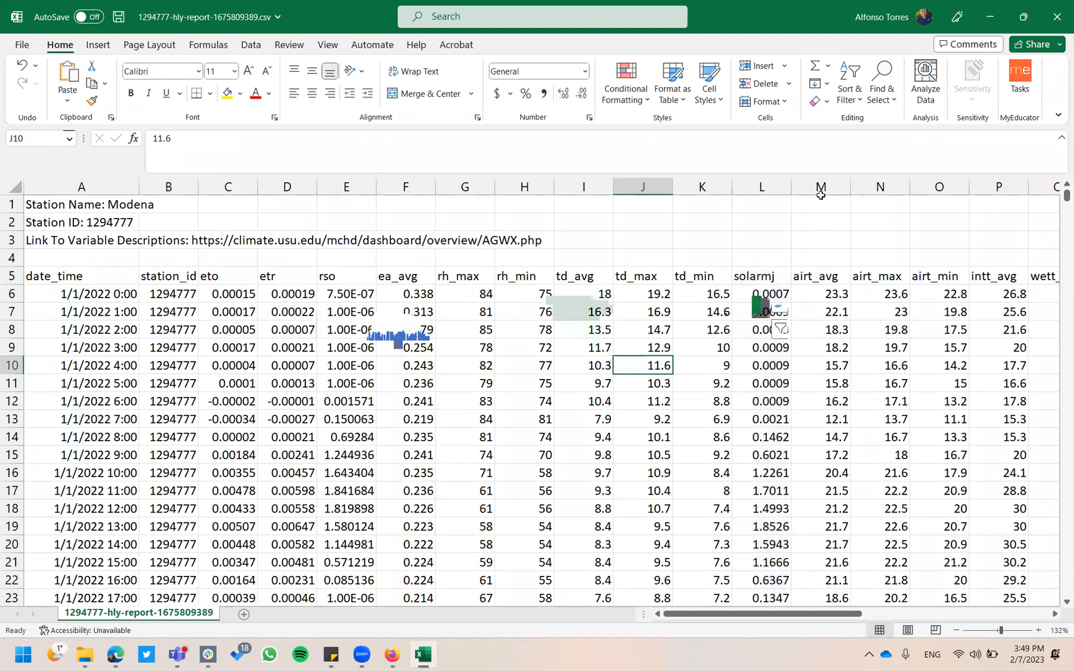
drag(821, 186, 920, 179)
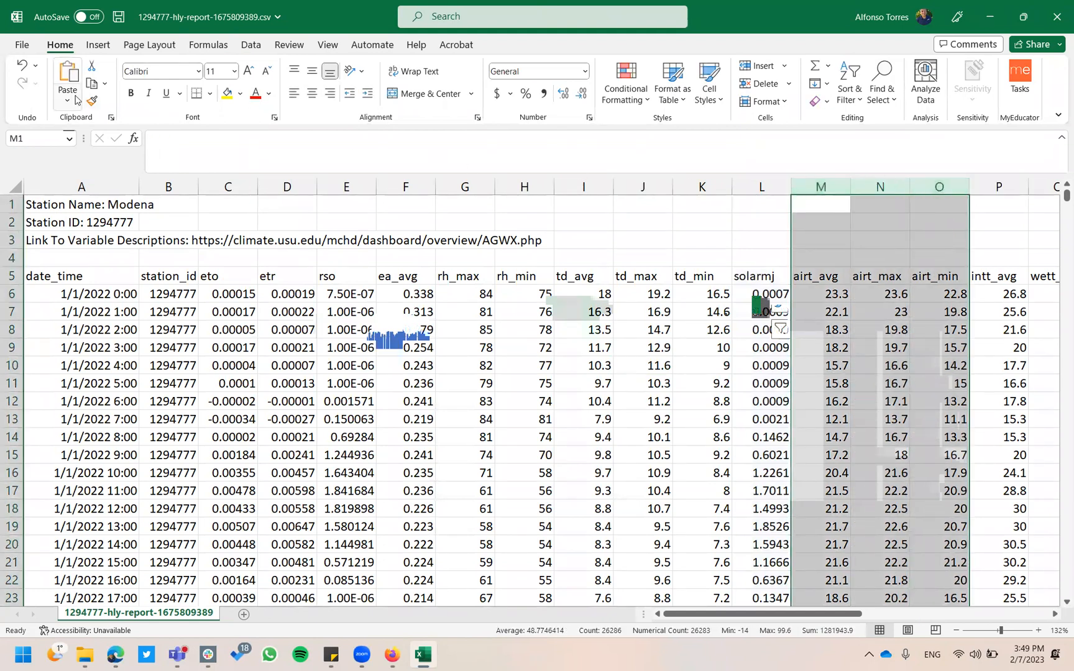
Insert a Scatter with Straight Lines chart of the three air-temperature columns.
click(106, 47)
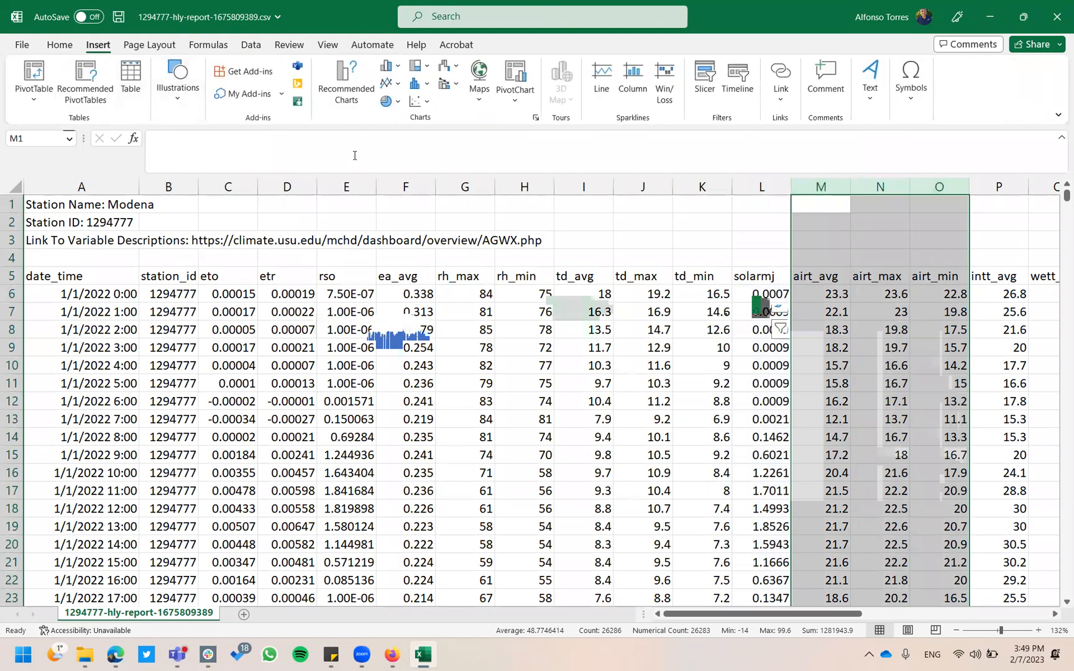
click(418, 102)
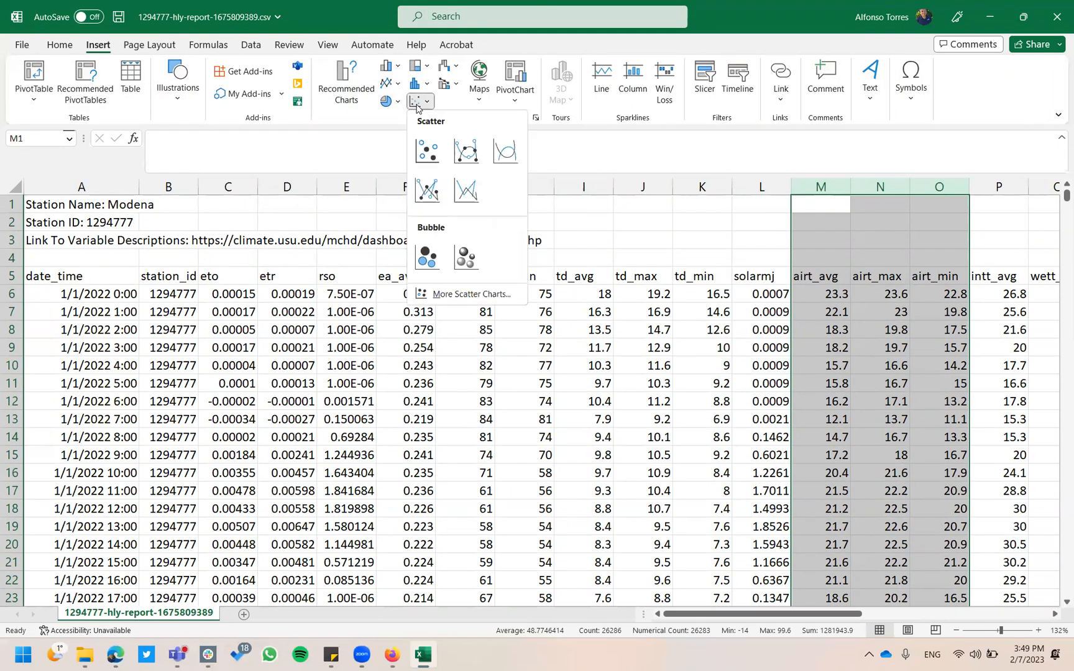
click(466, 190)
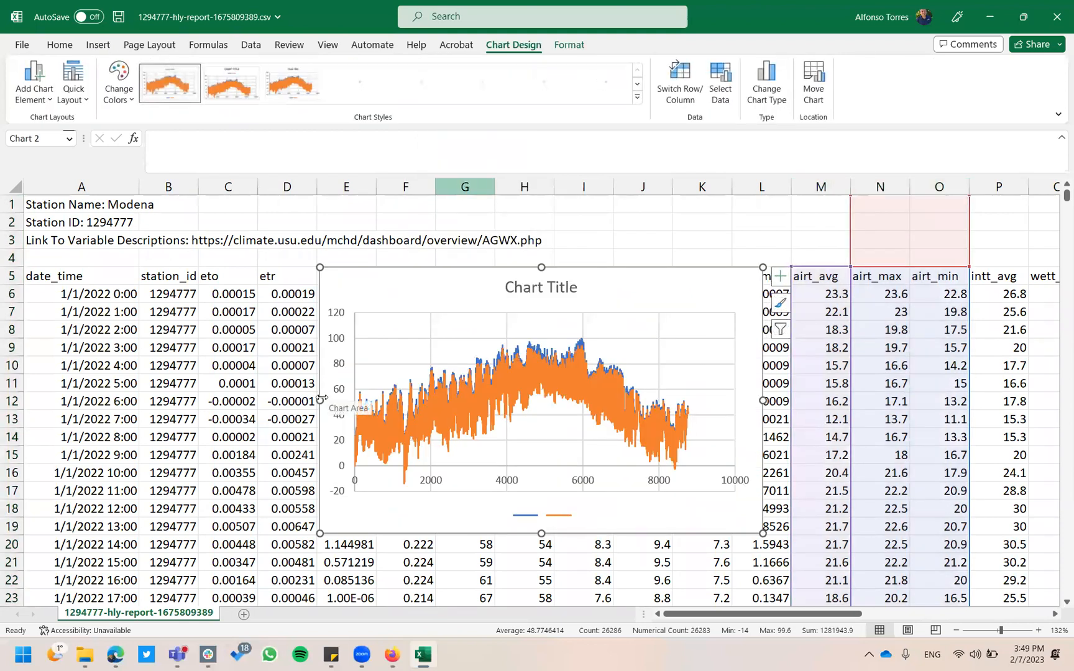
Widen the temperature chart leftward, stretch it up to row 1, and shift it left.
drag(321, 397, 210, 395)
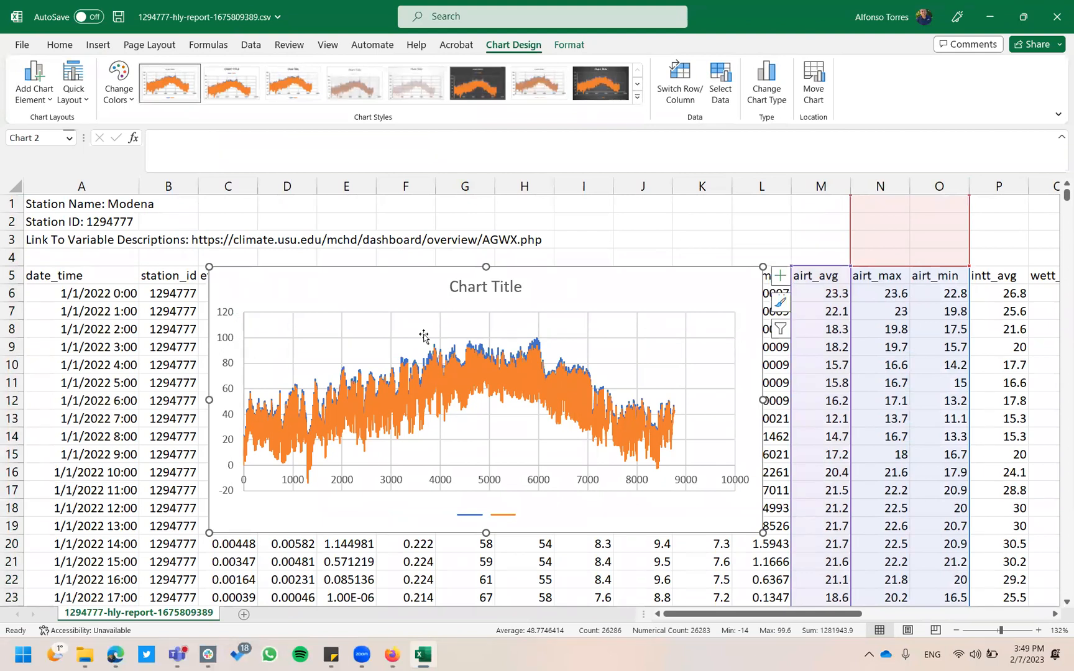
drag(485, 263, 485, 174)
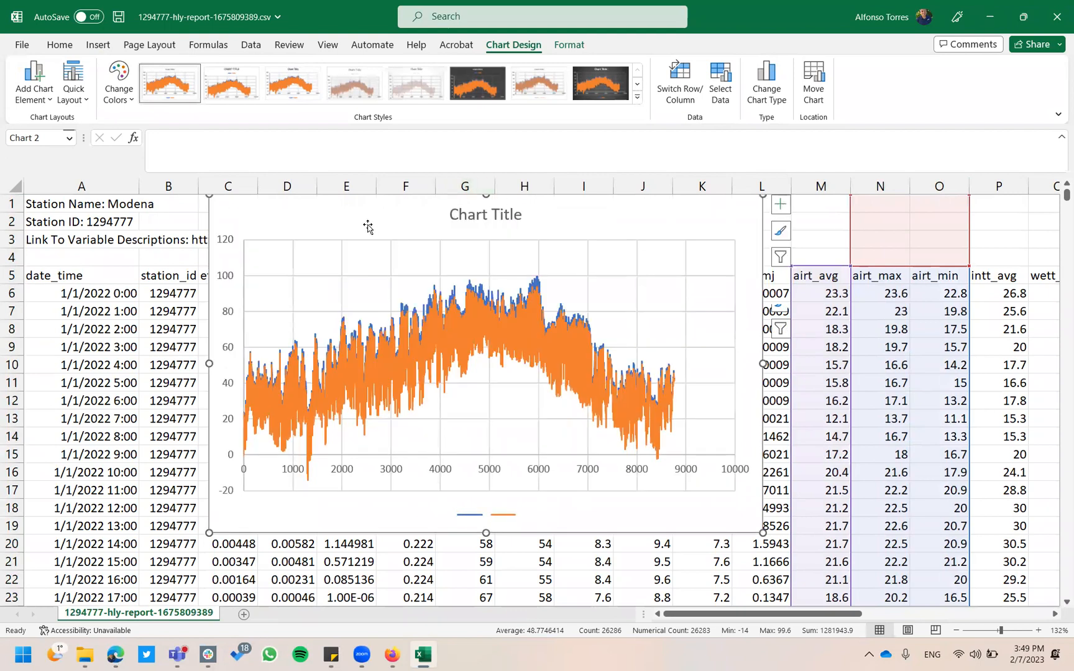
drag(367, 223, 296, 241)
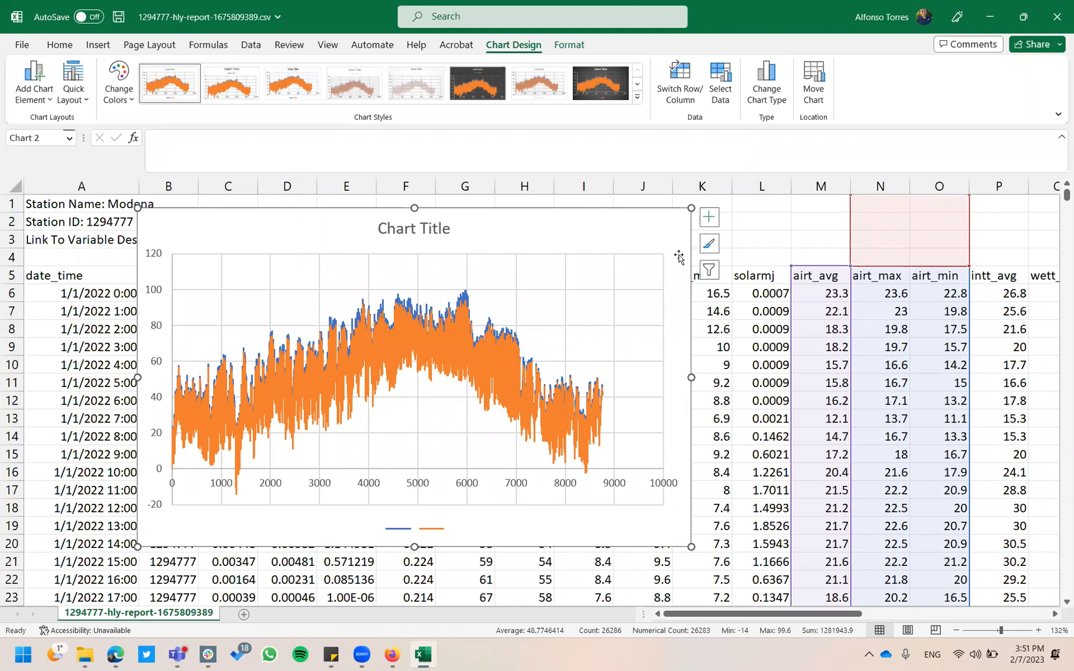
click(757, 235)
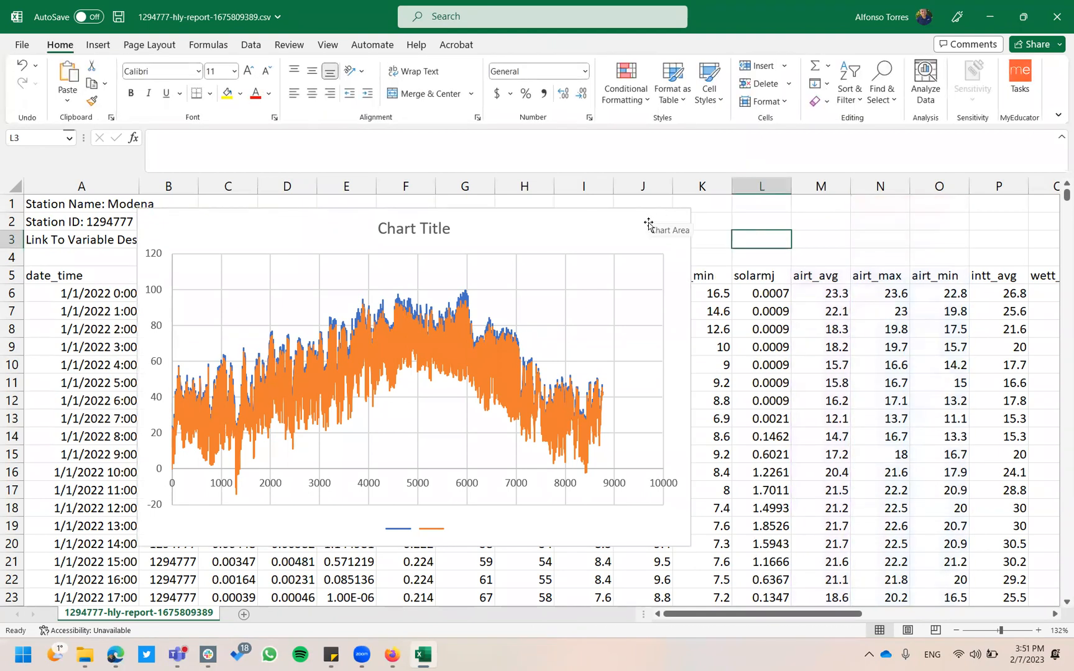
Delete the air-temperature chart and select the whole winds_avg column.
click(648, 222)
key(Delete)
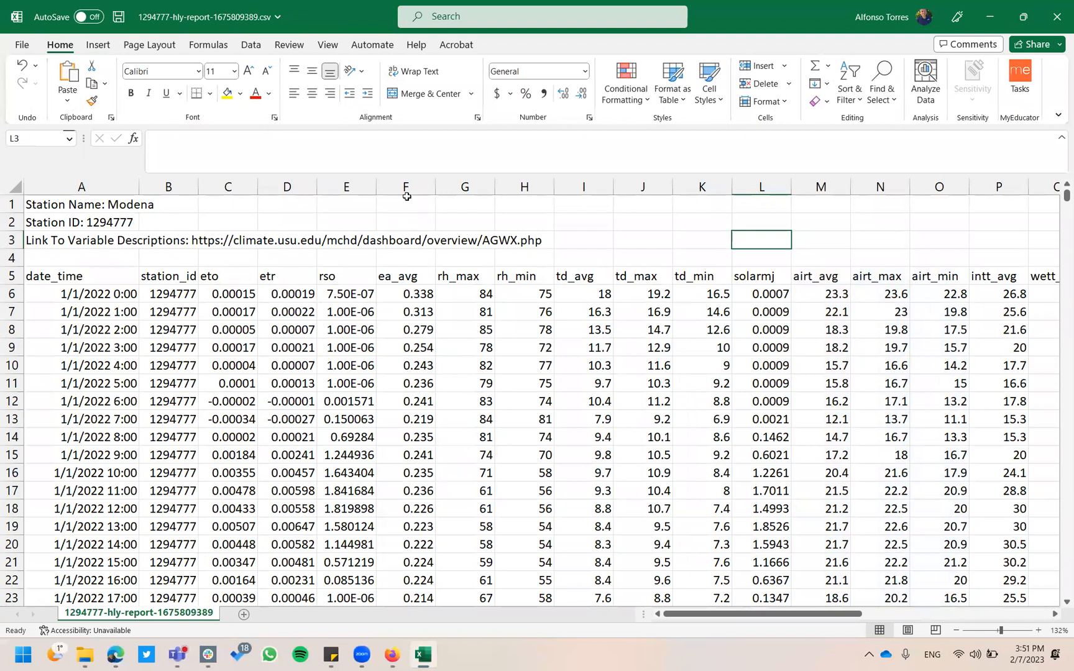
scroll(609, 312, right, 4)
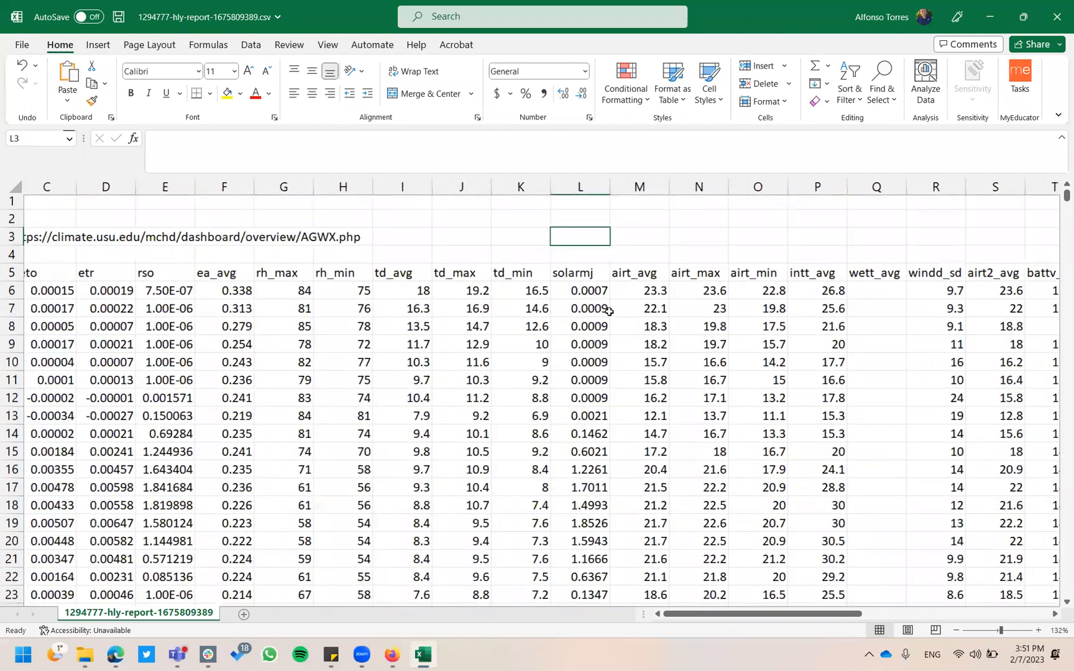
scroll(609, 311, right, 7)
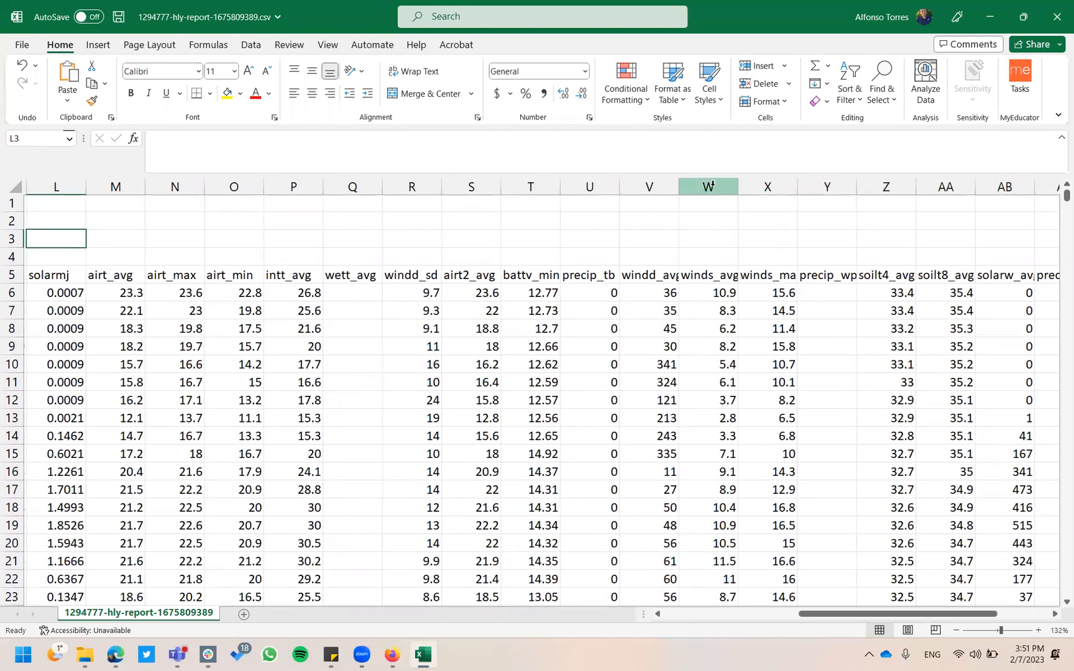
click(711, 186)
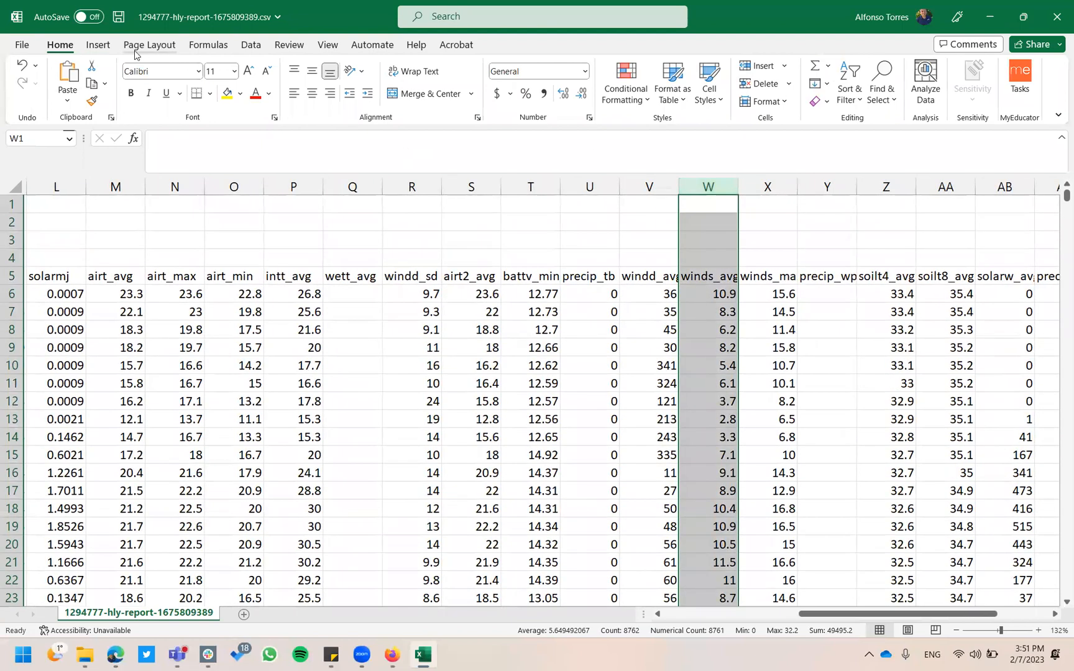
Show the Insert ribbon's chart options for the selected winds_avg column.
click(98, 45)
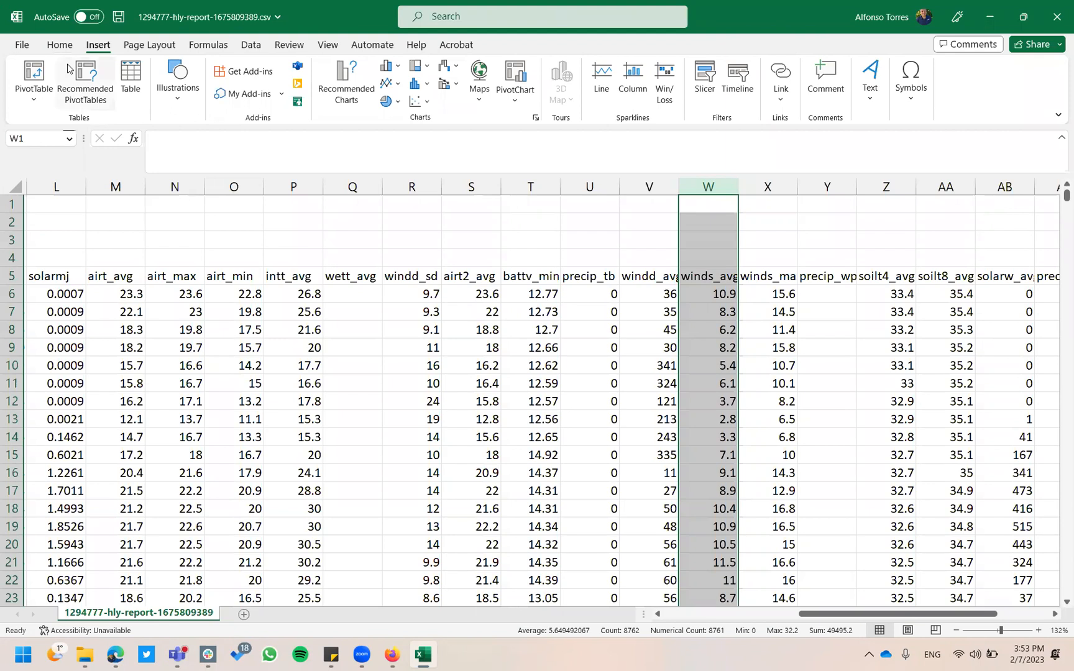
Insert a Scatter with Straight Lines chart of winds_avg and widen it leftward.
click(415, 101)
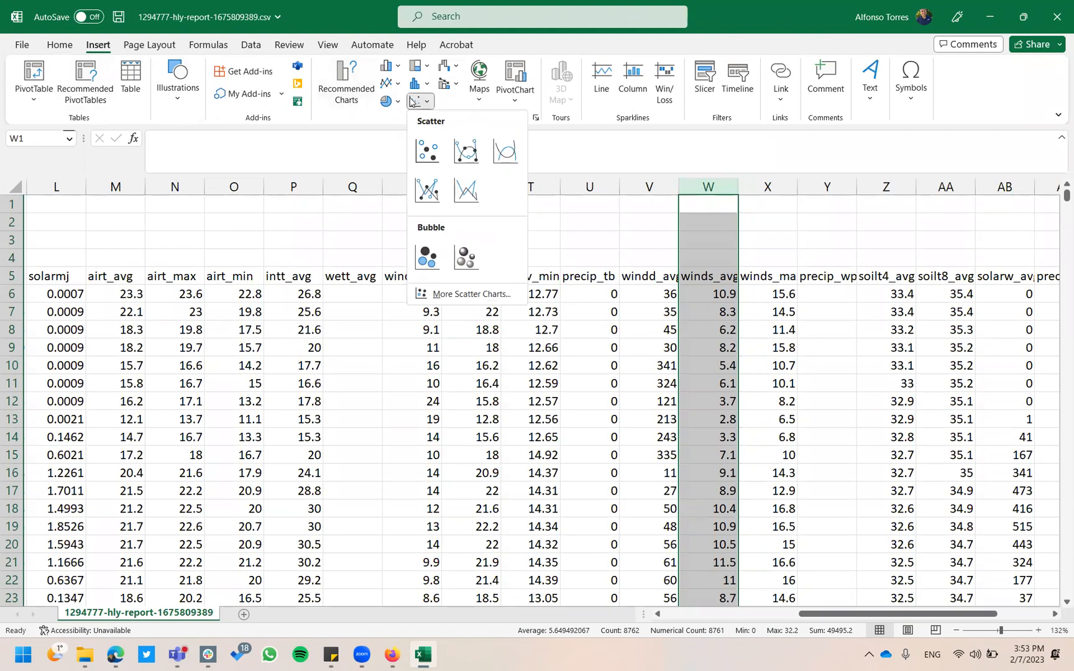
click(466, 190)
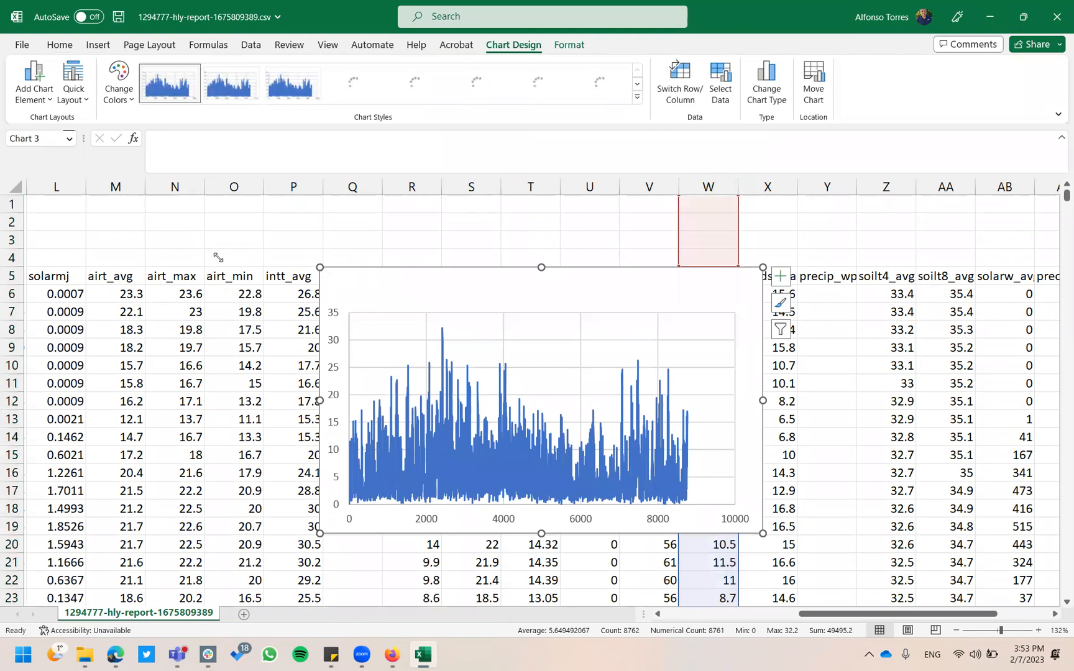
drag(318, 410, 219, 400)
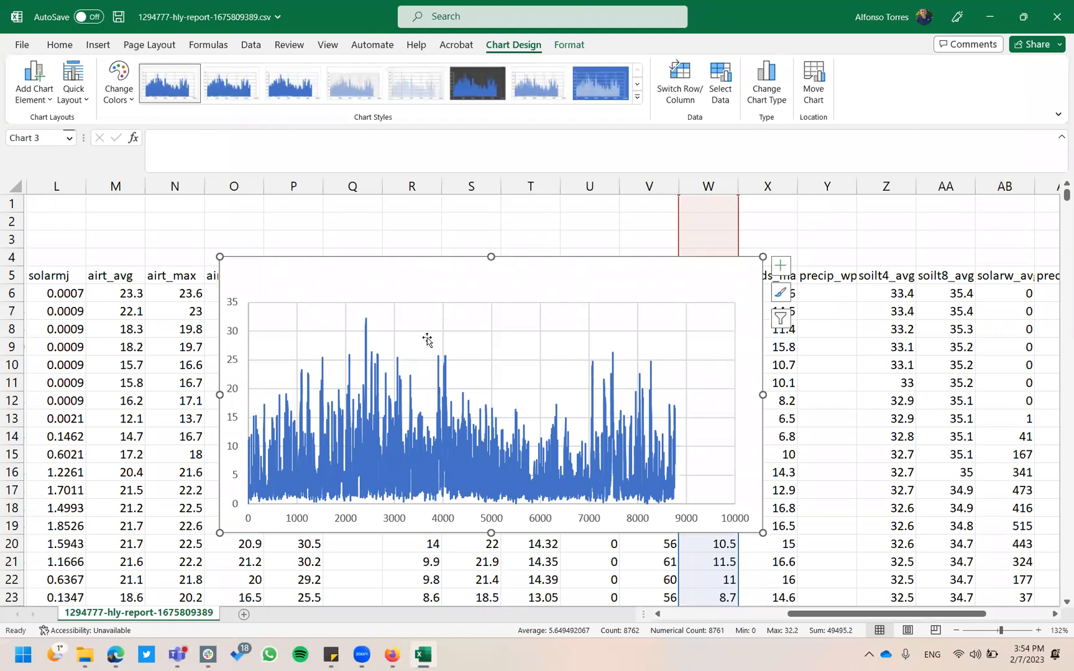
click(484, 239)
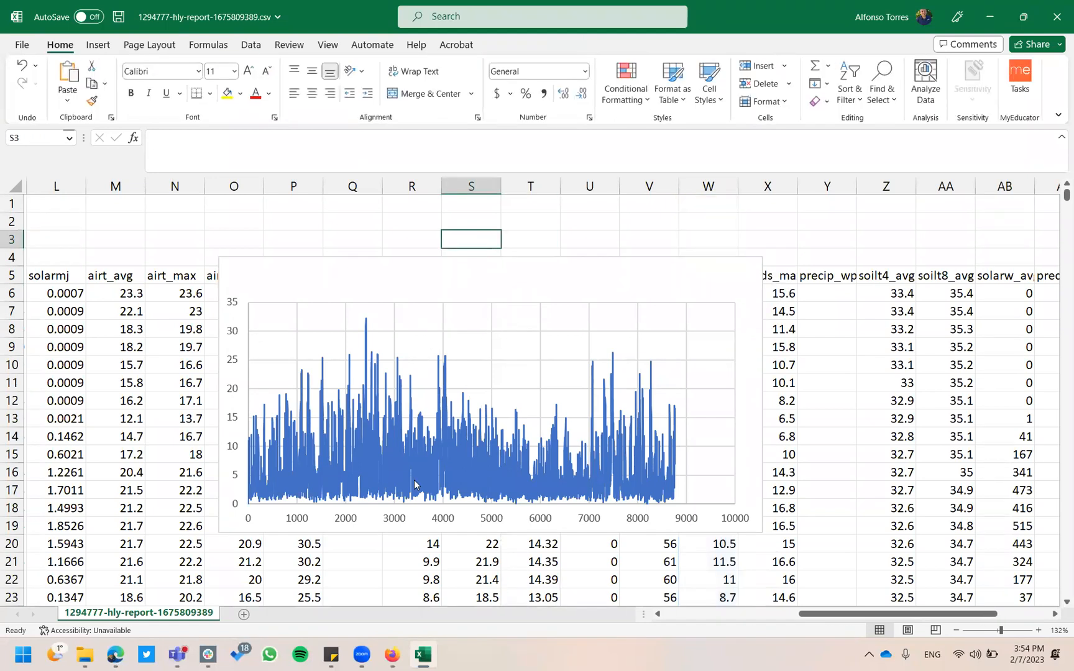
click(460, 646)
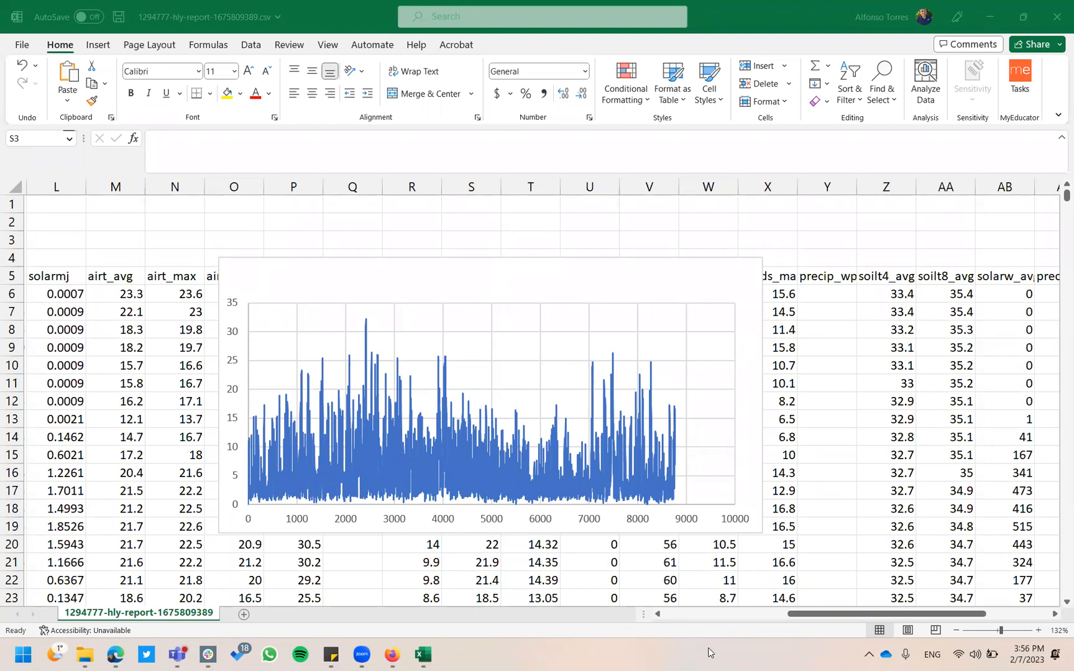
click(797, 486)
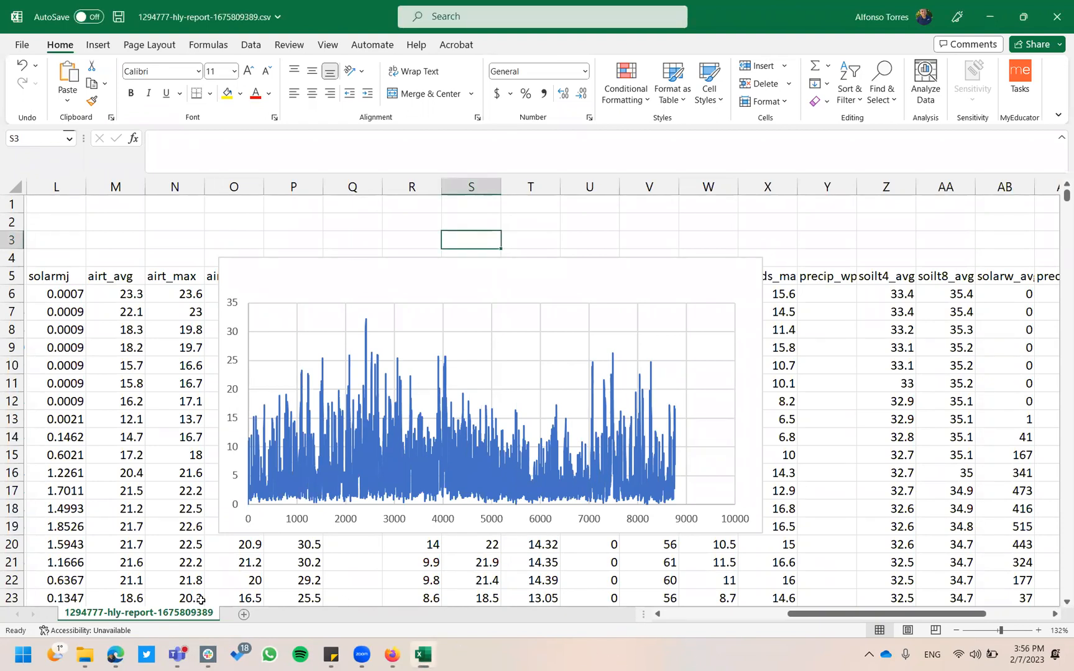
In Edge, open the 5 REFET manual_prn.pdf preview from the Agricultural Water Management course.
click(118, 656)
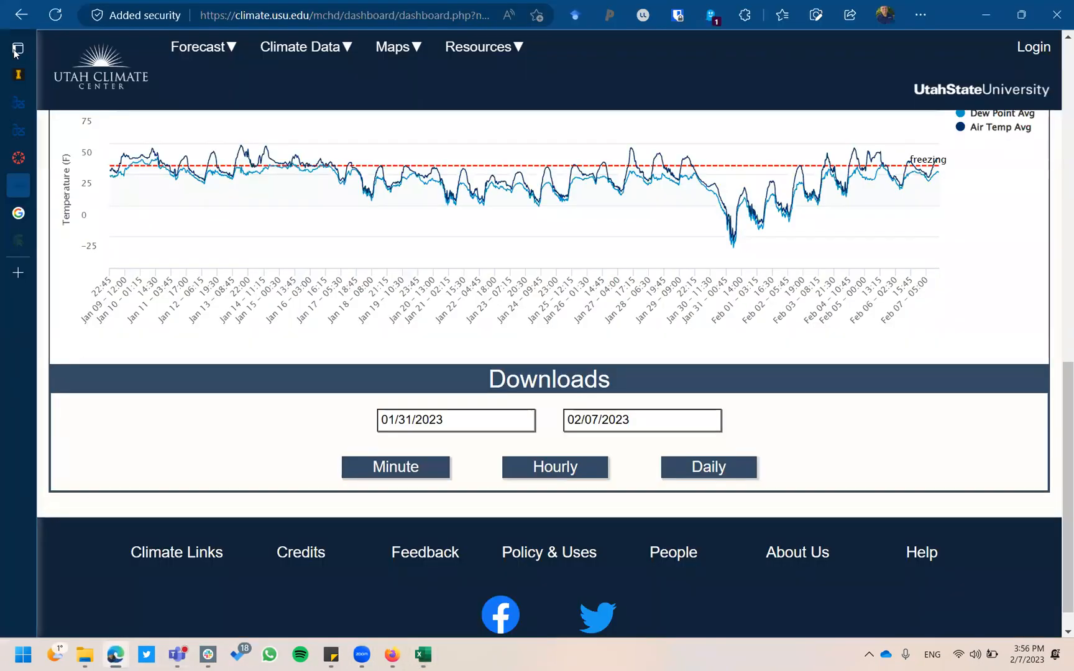
click(35, 156)
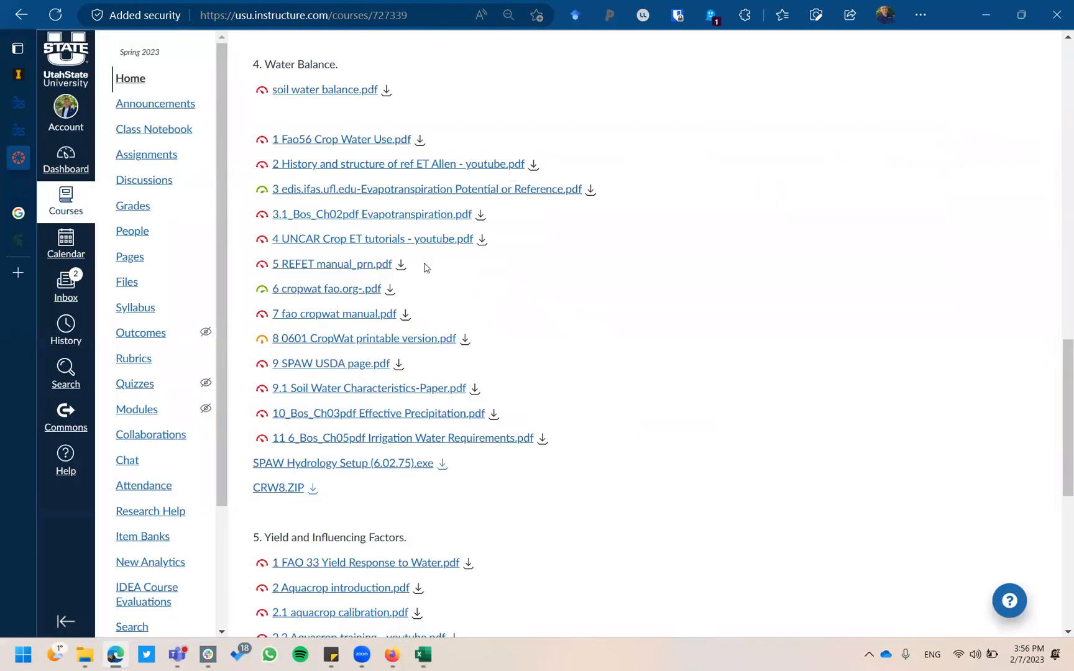
click(307, 266)
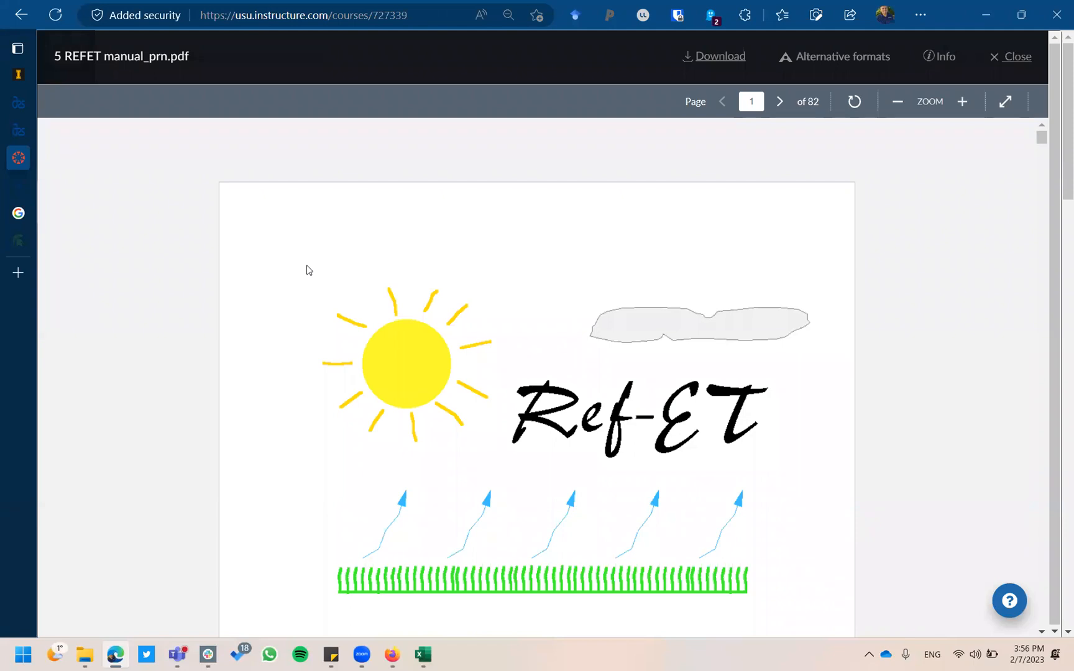
Scroll through the REFET manual's contents and figure lists, then switch back to Excel.
scroll(307, 269, down, 6)
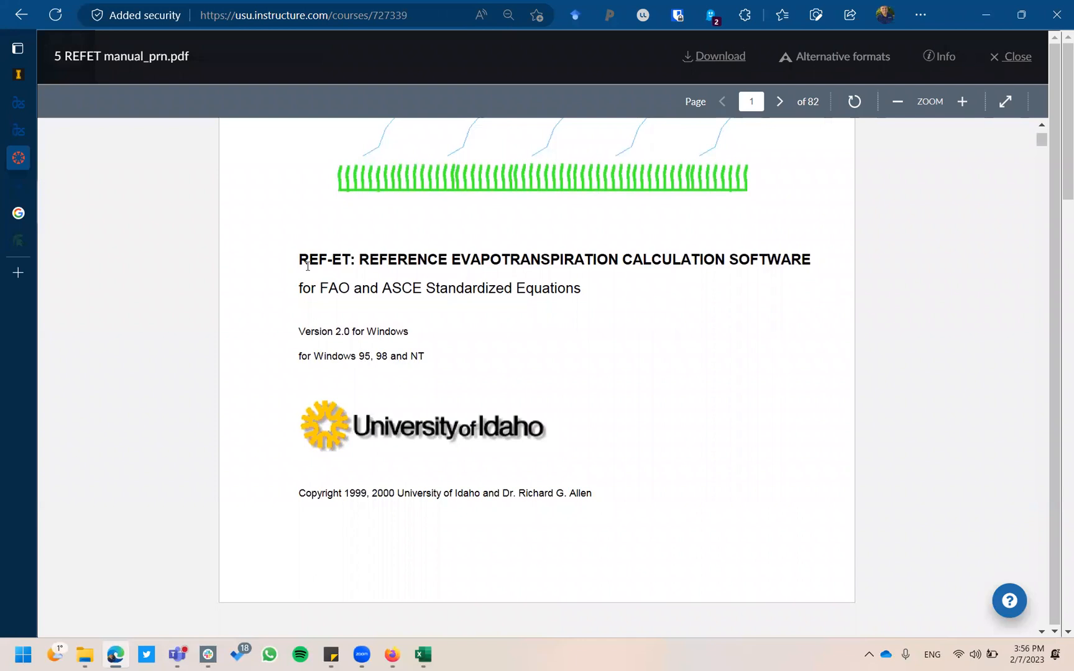
scroll(307, 267, down, 15)
scroll(307, 270, down, 6)
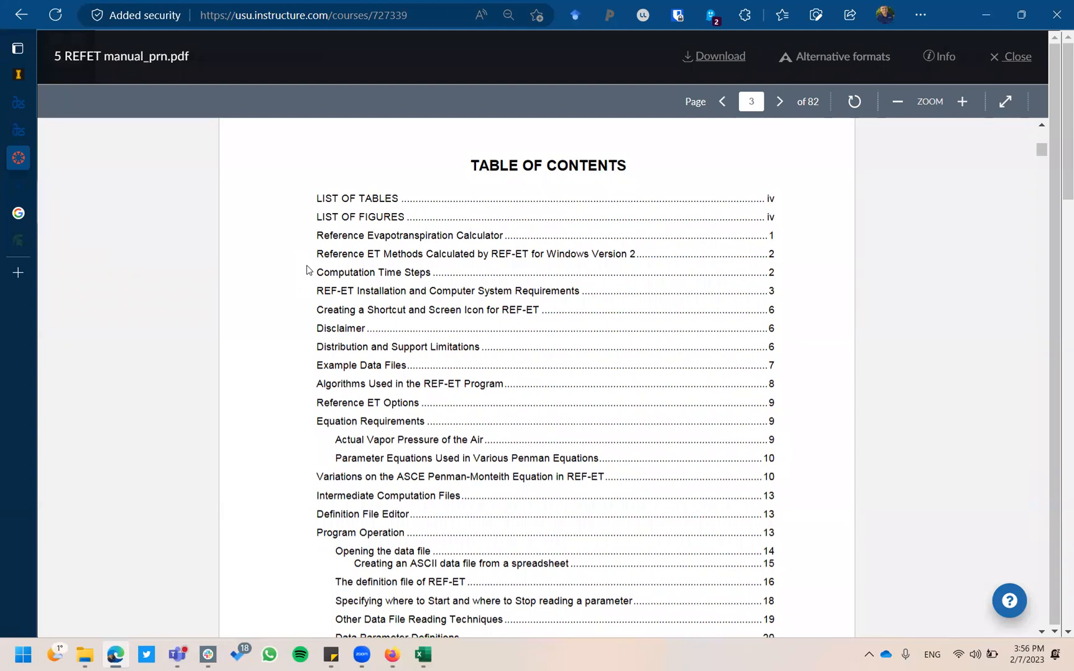
scroll(307, 270, down, 4)
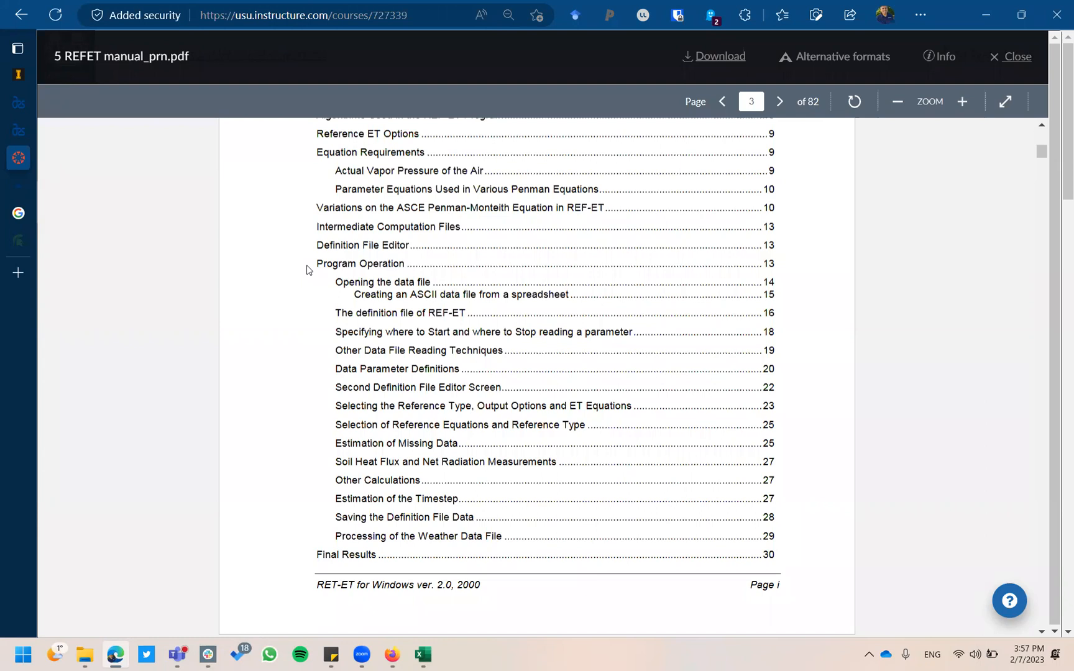
scroll(307, 270, down, 2)
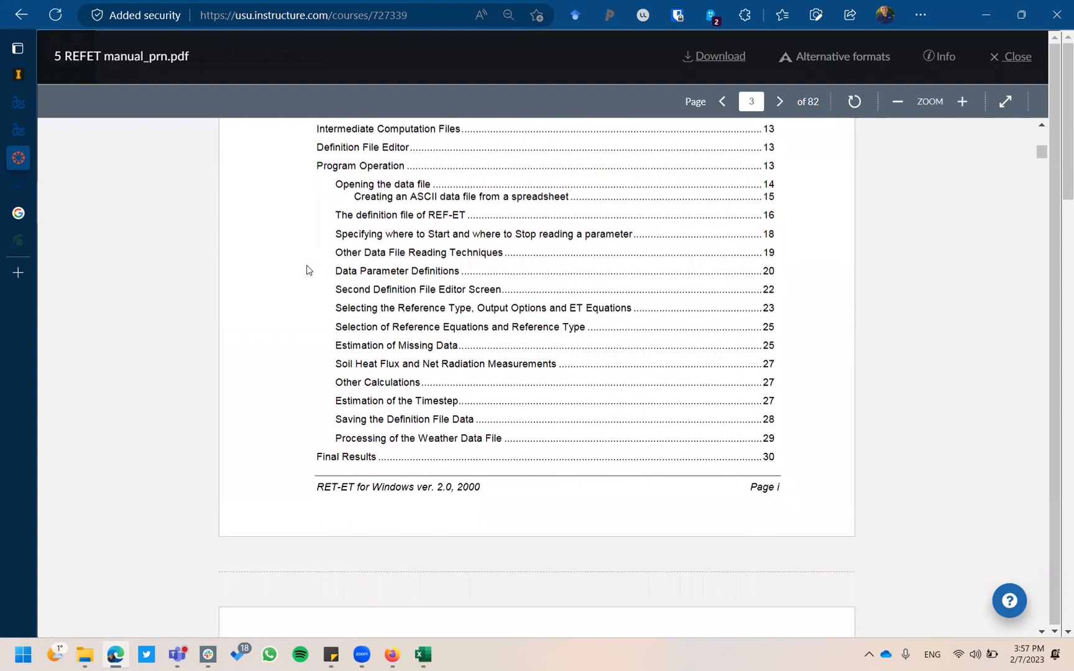
scroll(309, 270, down, 1)
scroll(309, 271, up, 1)
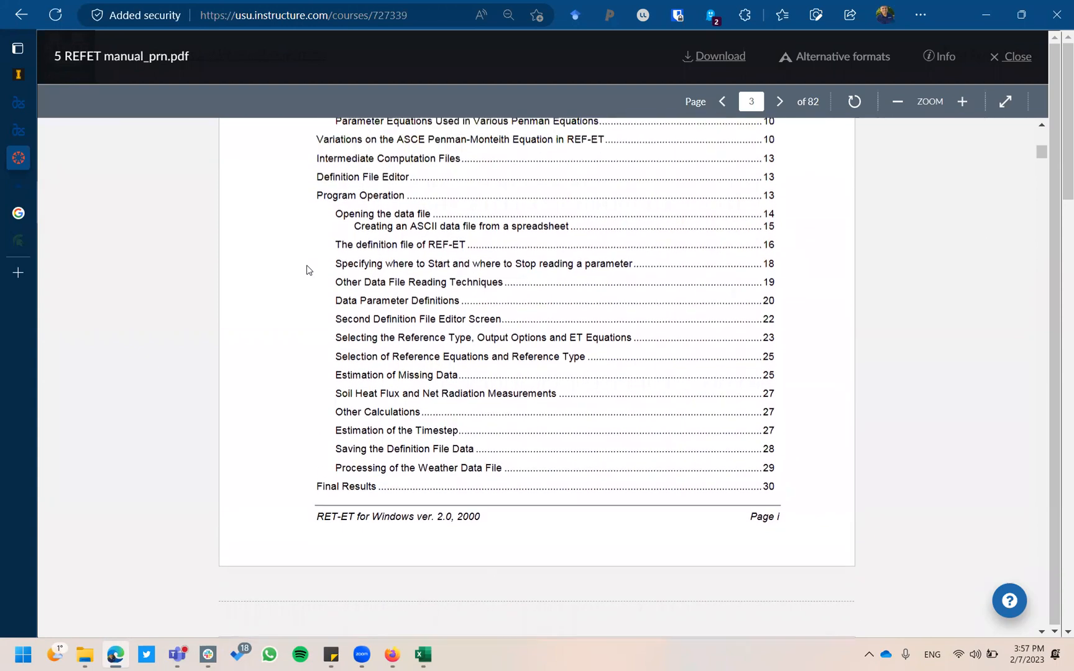
scroll(308, 270, down, 1)
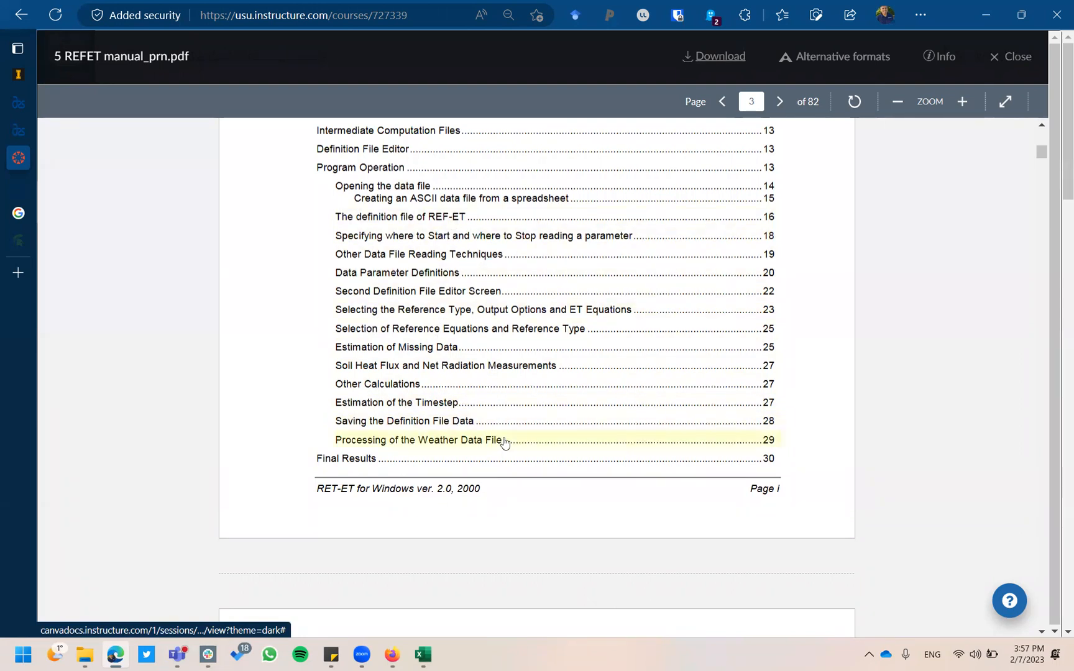
scroll(503, 440, down, 4)
scroll(505, 443, down, 1)
scroll(505, 442, down, 1)
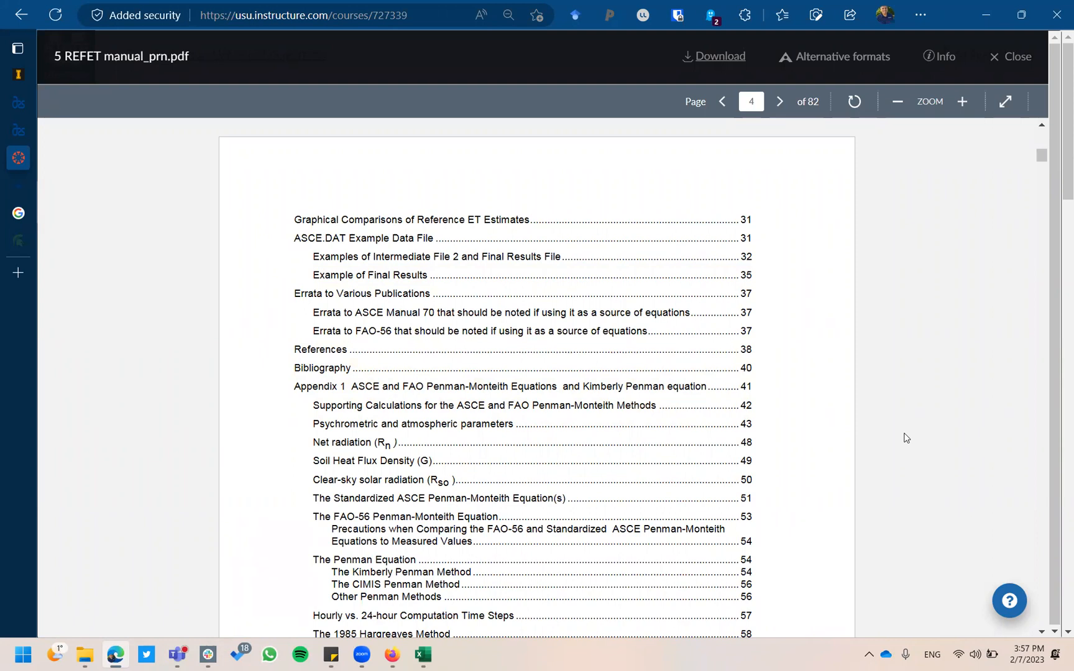
scroll(906, 438, down, 20)
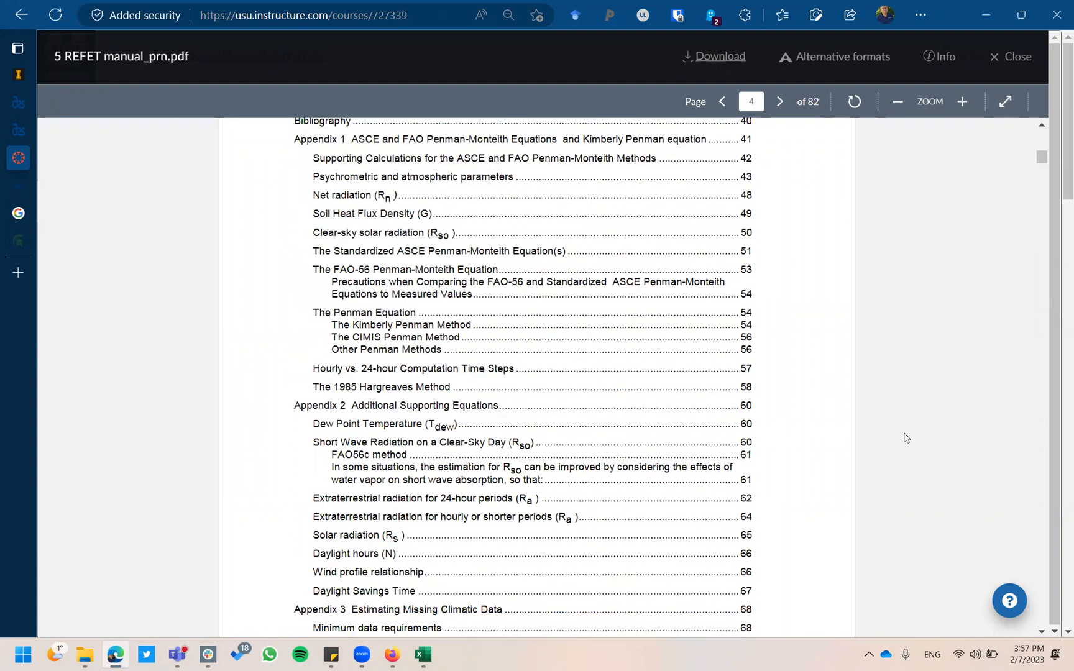
scroll(906, 439, down, 20)
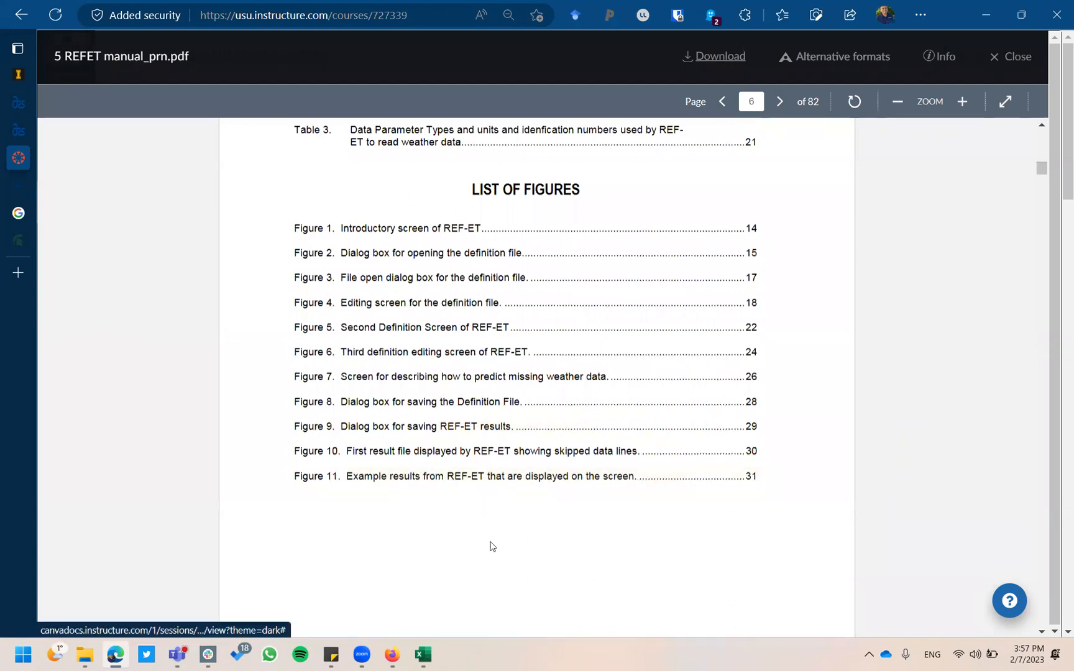
click(423, 655)
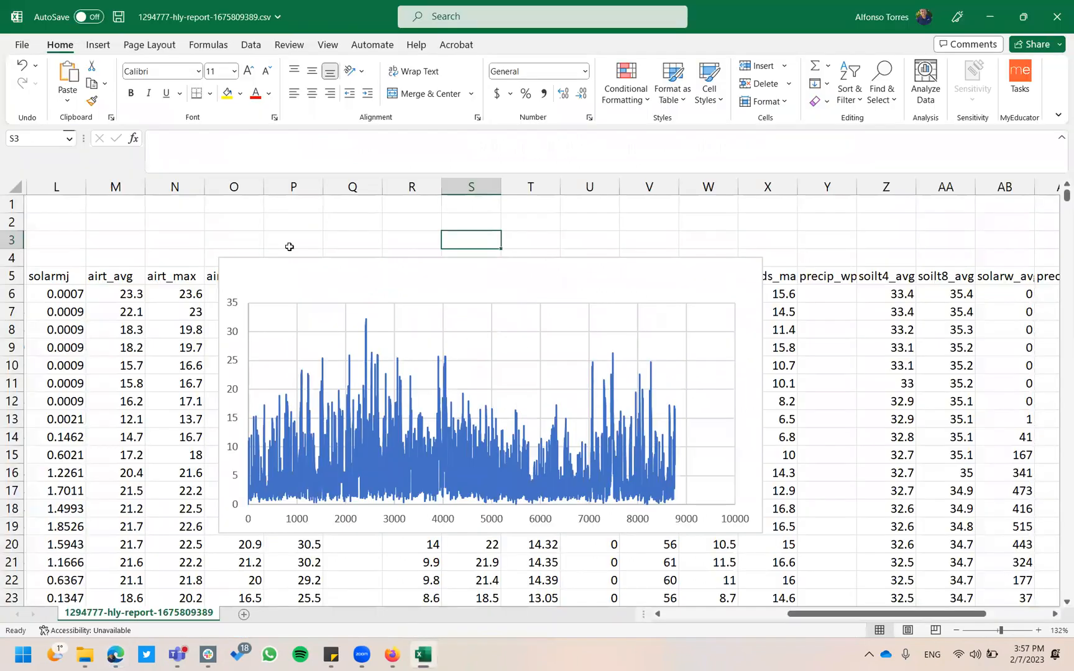
In Save As, create a 'REFET example' folder on the Desktop and open it.
click(25, 46)
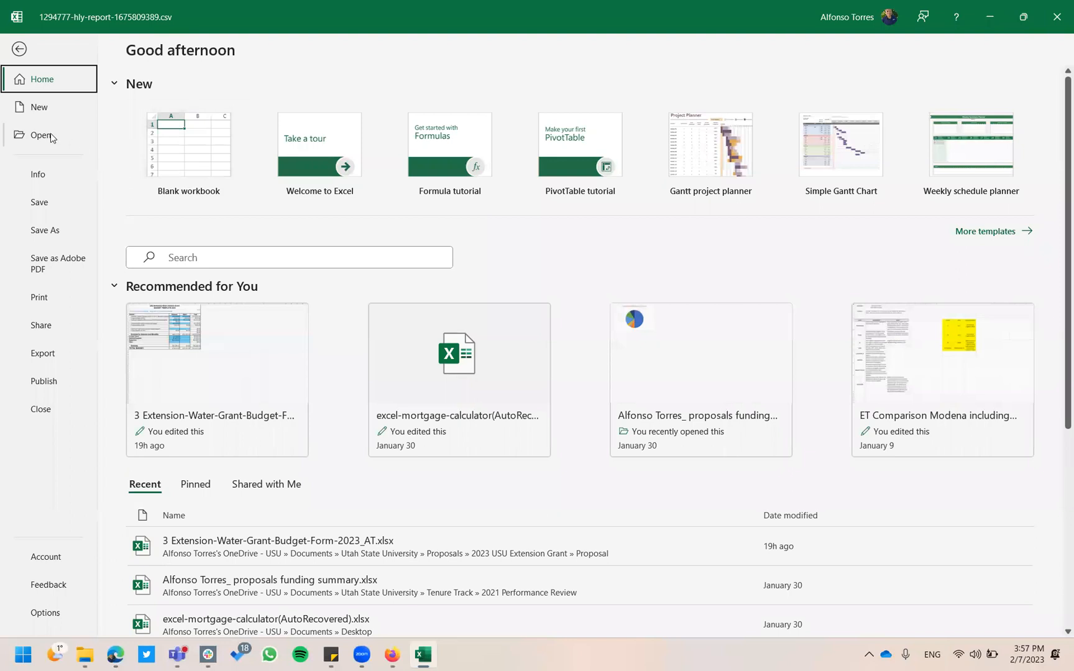
click(49, 225)
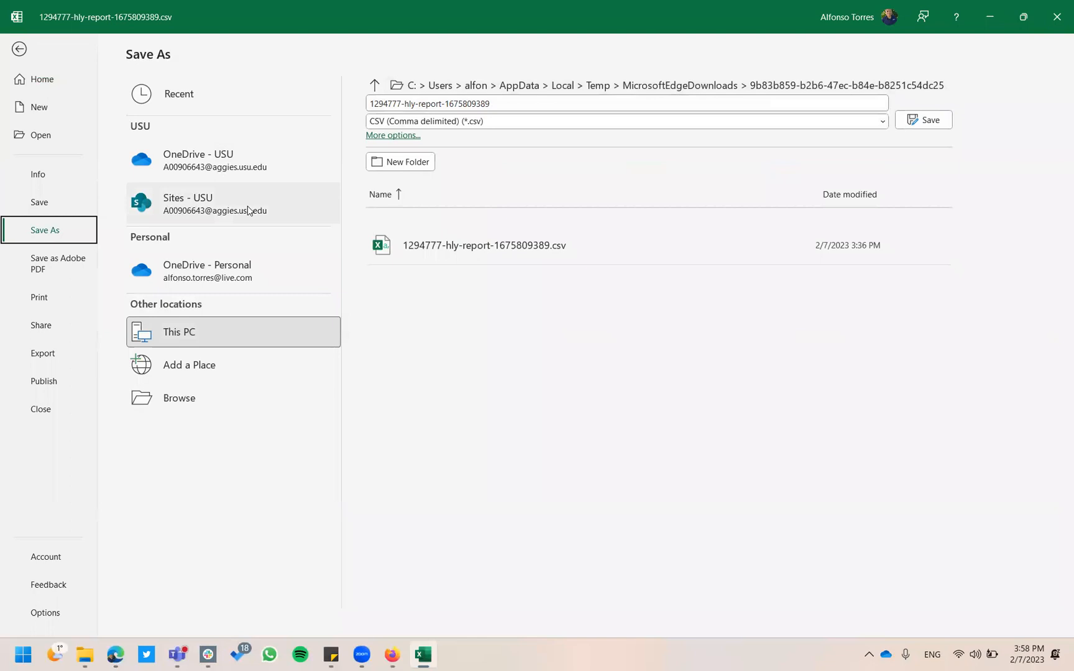
click(405, 92)
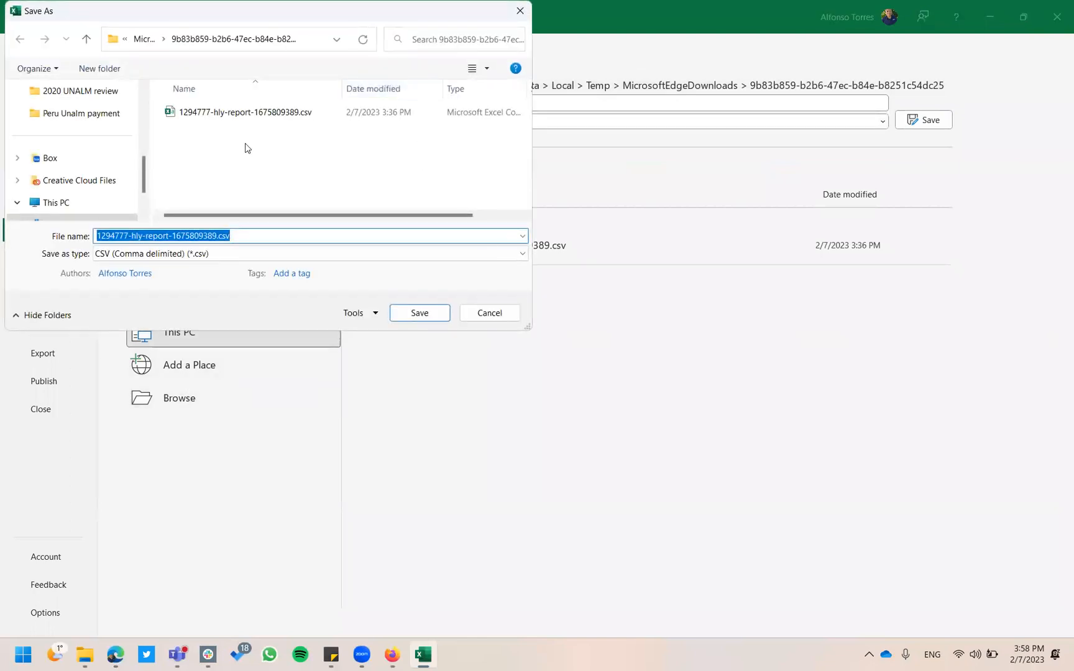
scroll(69, 174, up, 5)
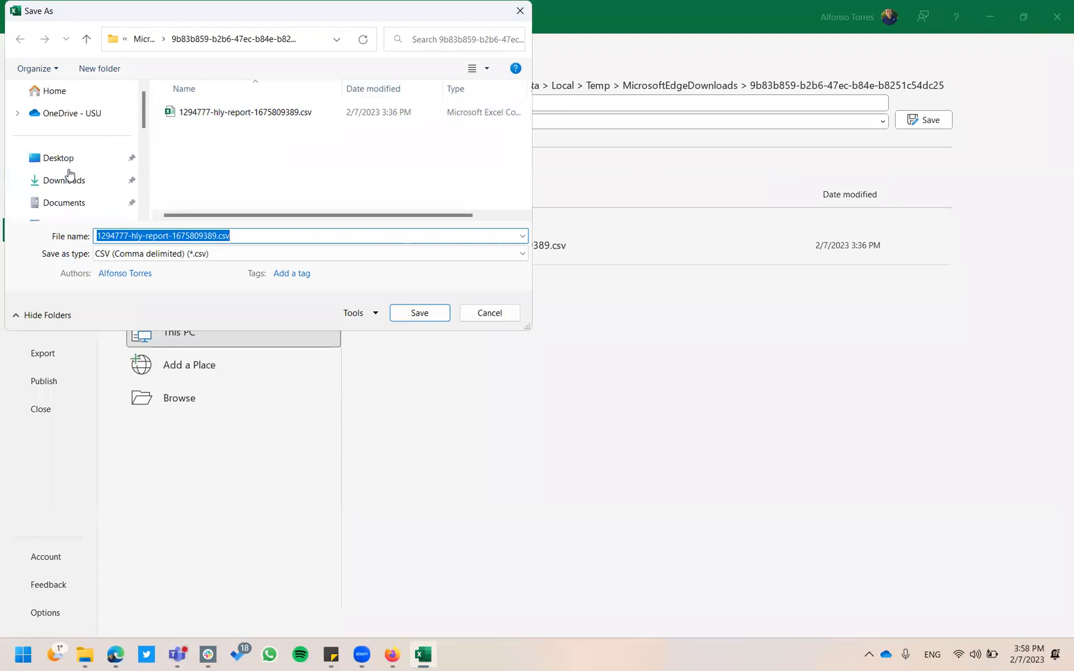
click(55, 159)
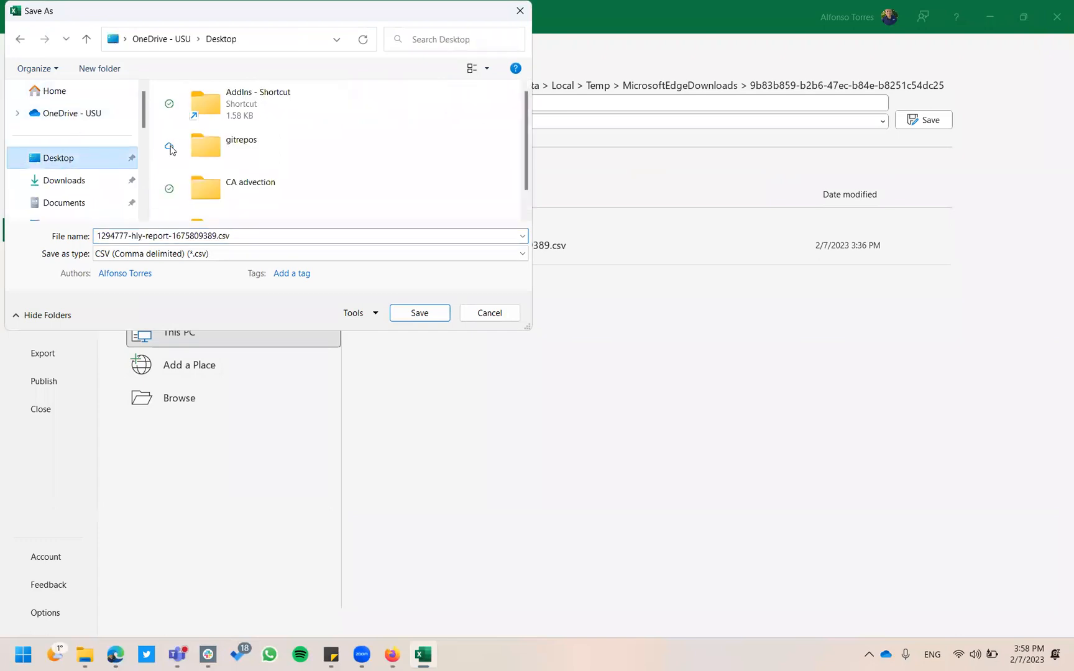
right_click(408, 145)
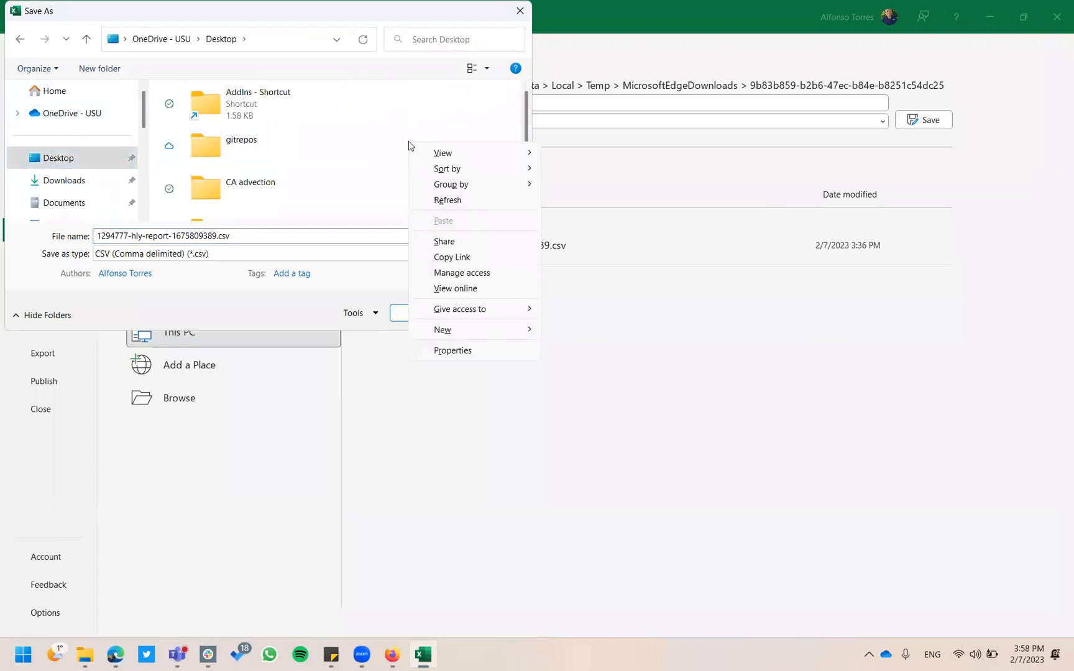
mouse_move(469, 330)
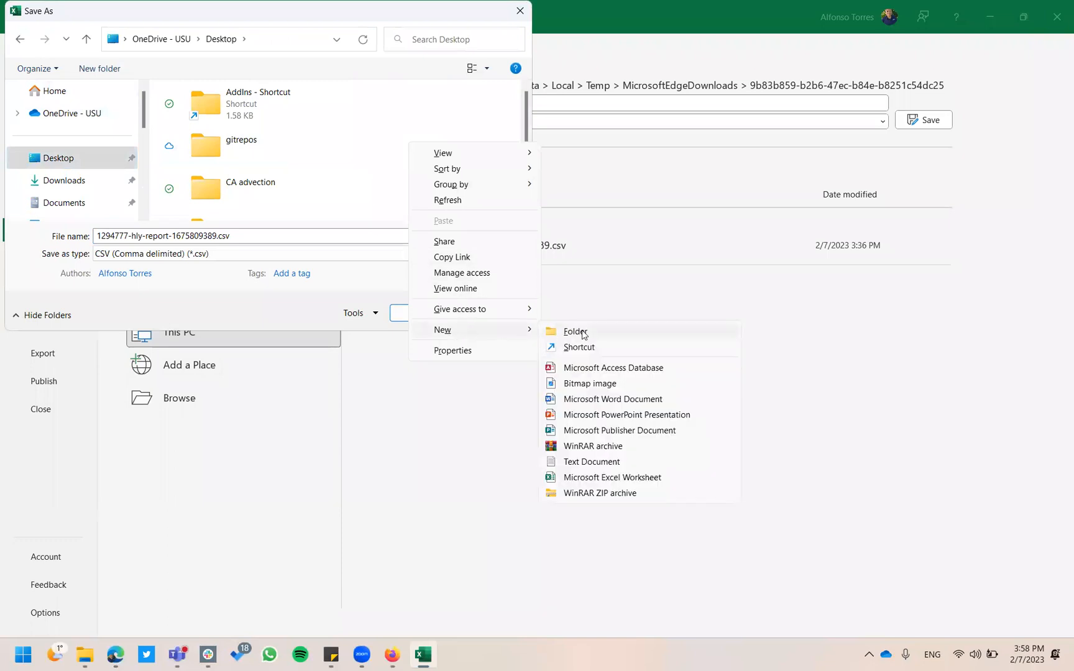
click(579, 333)
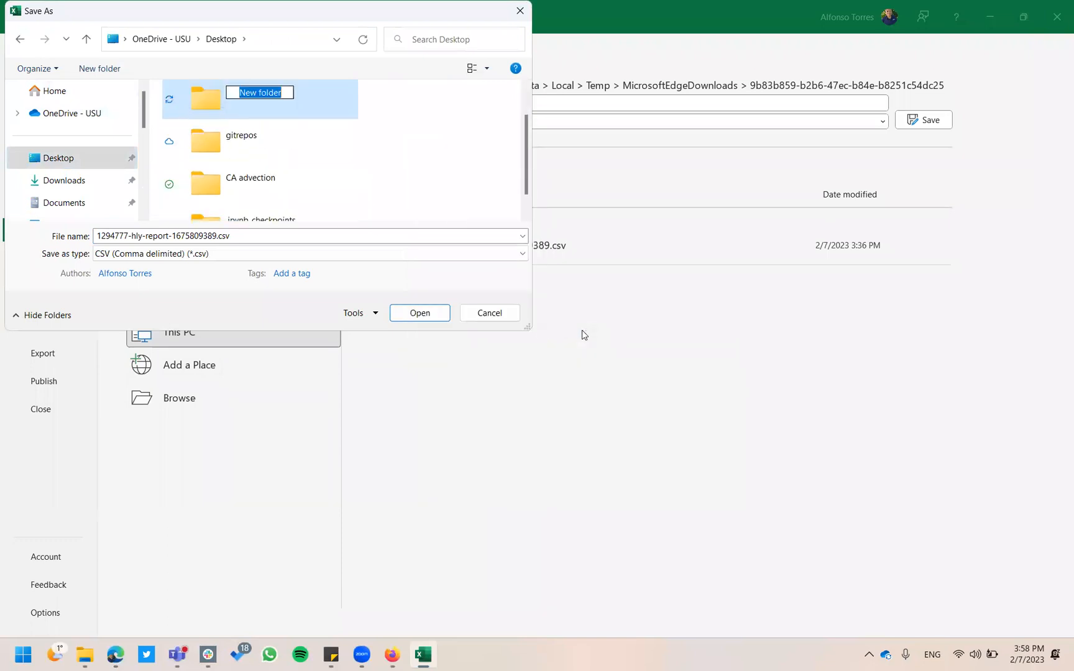
text(REFET)
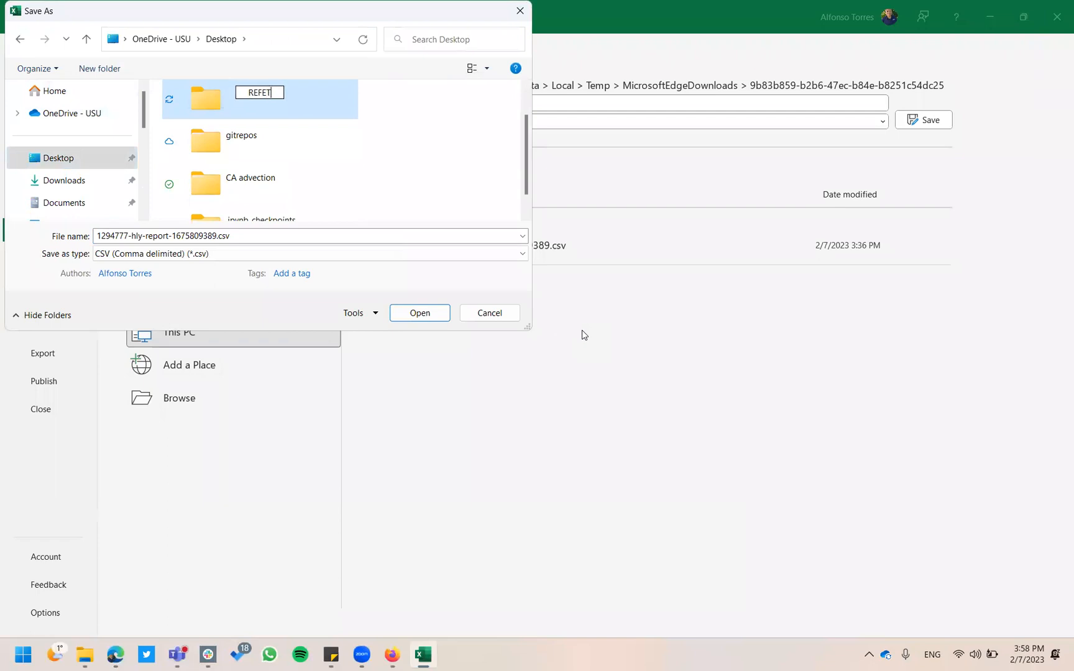
text( example)
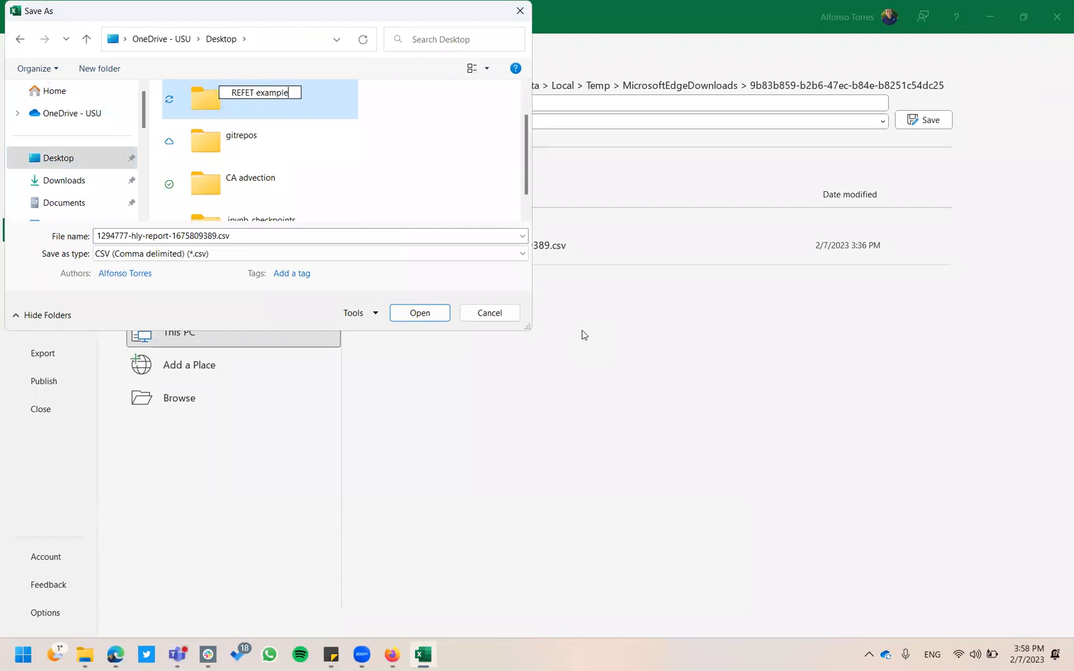
key(Return)
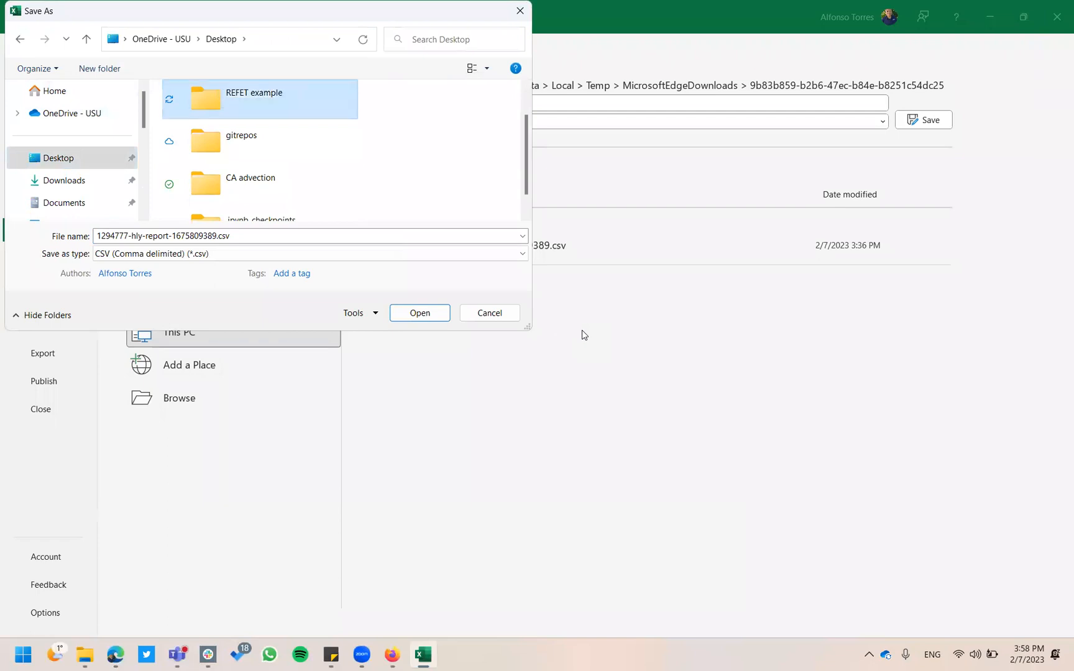
double_click(295, 97)
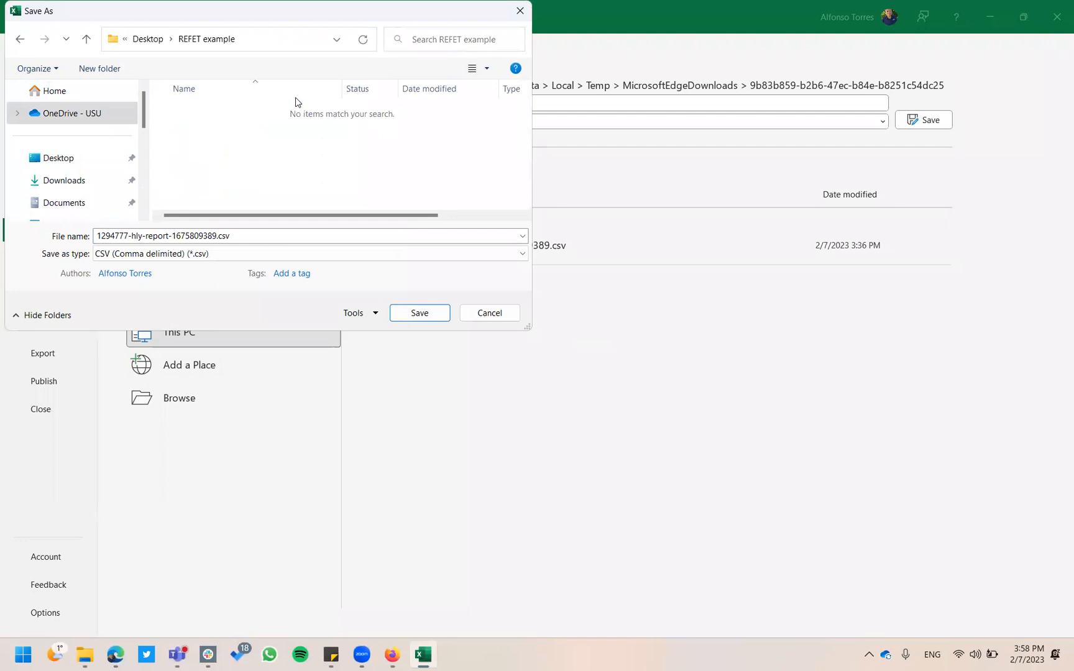
Save the file as CSV named '2022 Modena hourly weather data english units'.
double_click(218, 235)
click(218, 235)
key(BackSpace)
key(BackSpace)
key(BackSpace)
key(BackSpace)
key(BackSpace)
key(BackSpace)
key(BackSpace)
key(BackSpace)
key(BackSpace)
key(BackSpace)
key(BackSpace)
key(BackSpace)
key(BackSpace)
key(BackSpace)
key(BackSpace)
key(BackSpace)
key(BackSpace)
key(BackSpace)
key(BackSpace)
key(BackSpace)
key(BackSpace)
key(BackSpace)
key(BackSpace)
key(BackSpace)
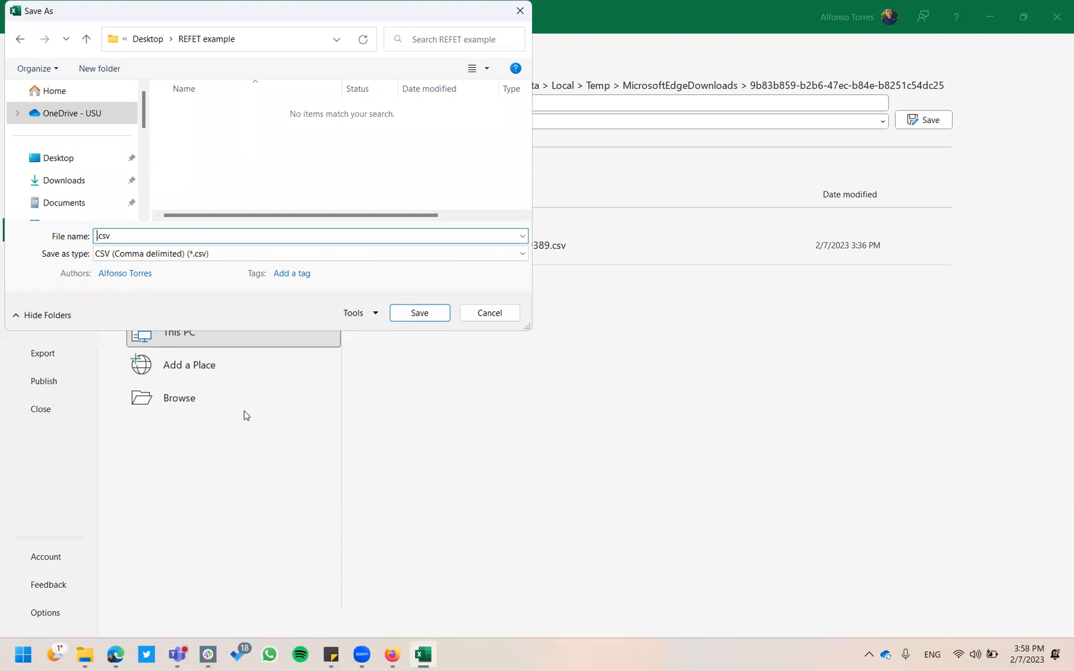
text(2022)
text( Modena )
text(hou)
text(rly )
text(en)
key(BackSpace)
key(BackSpace)
text(wea)
text(ther dat)
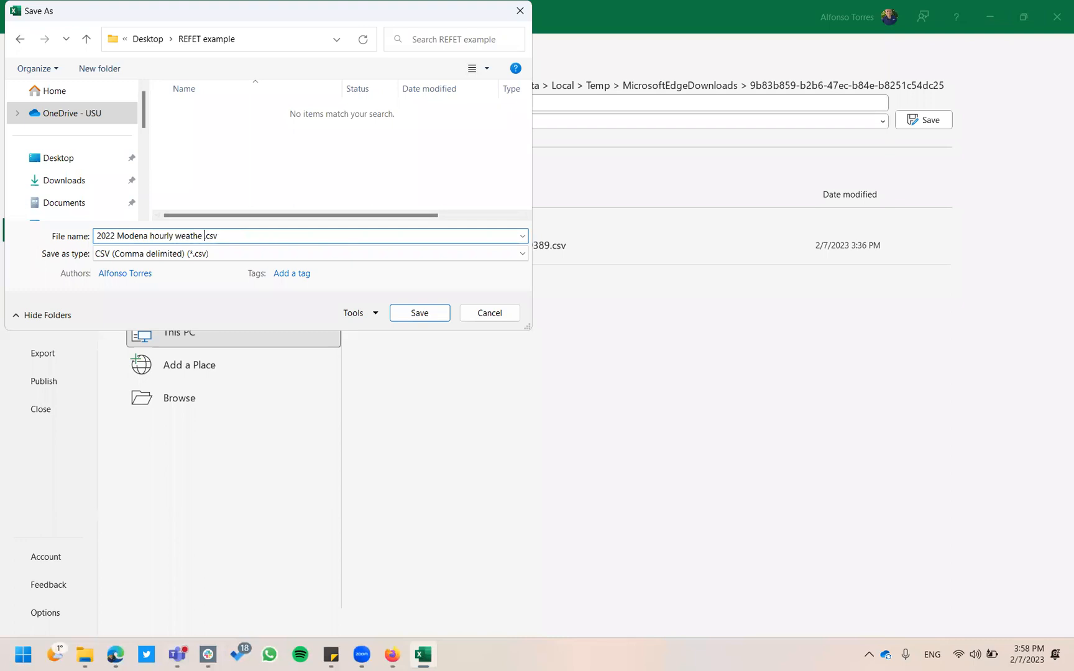
text(a englih)
key(BackSpace)
key(BackSpace)
text(ish units)
key(Return)
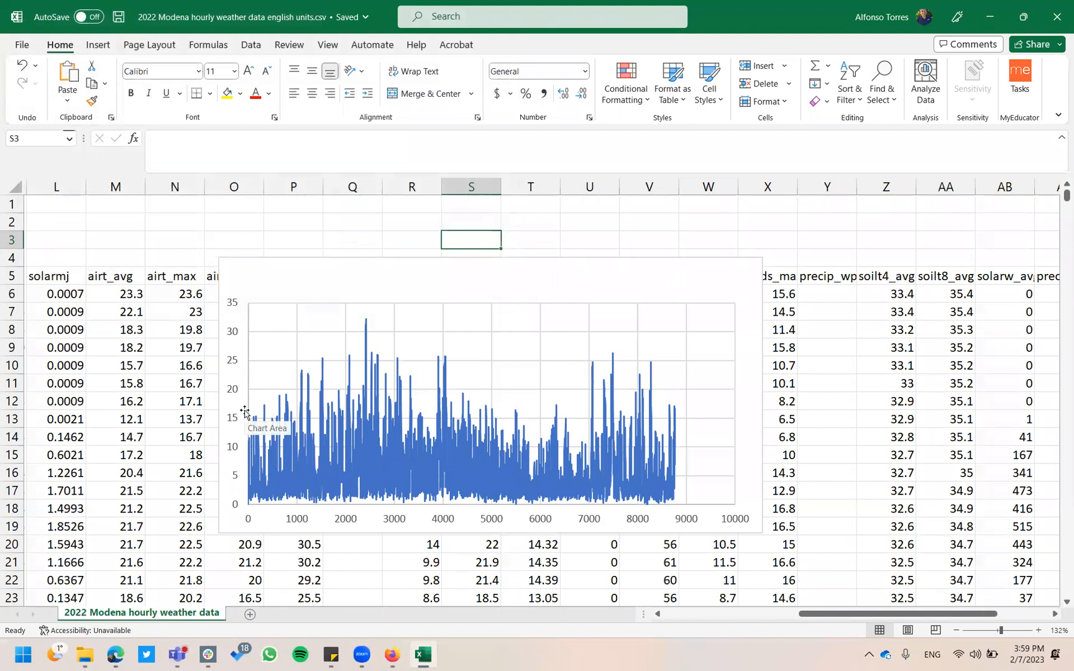
Launch Ref ET from the Start menu's Recommended list.
key(super)
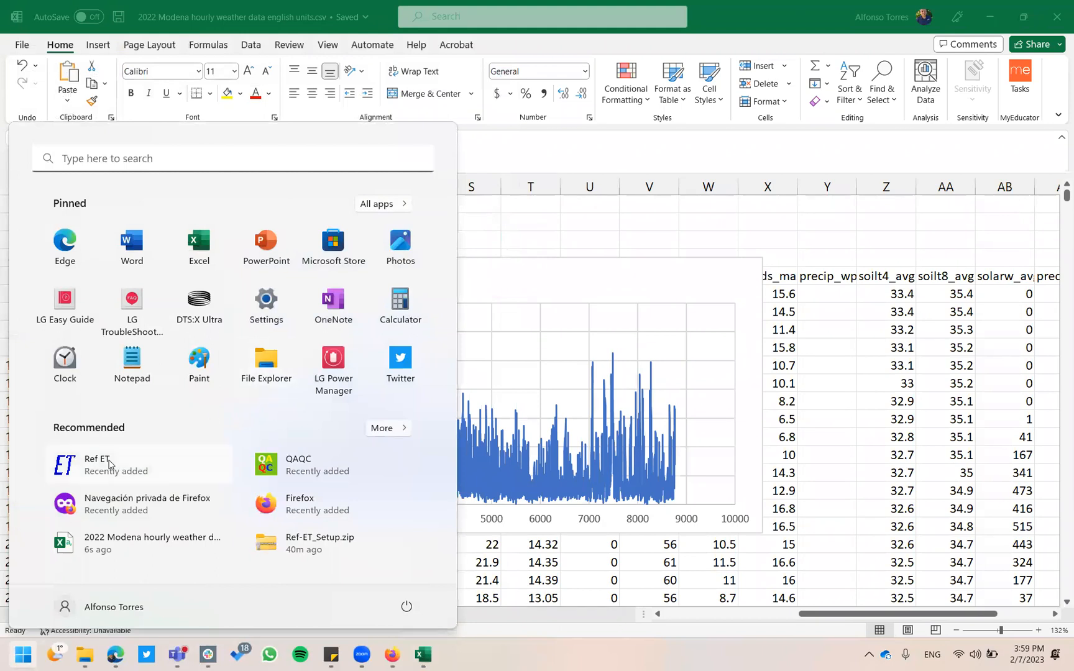
click(109, 464)
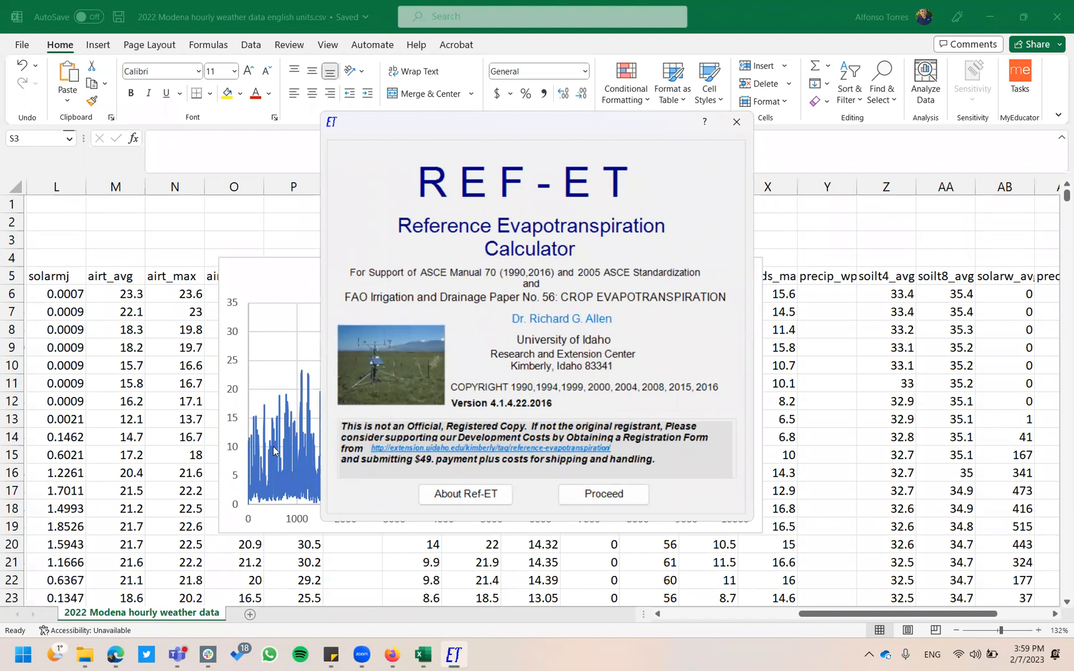
Proceed past the REF-ET splash screen and browse Libraries in the data-file dialog.
click(602, 495)
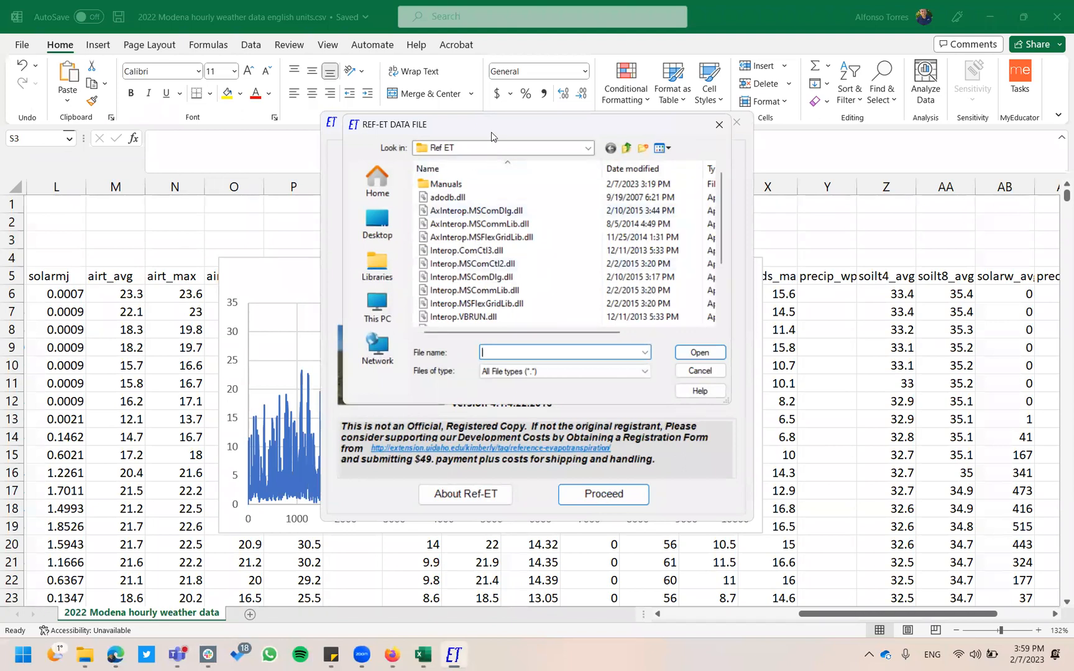
drag(491, 132, 303, 161)
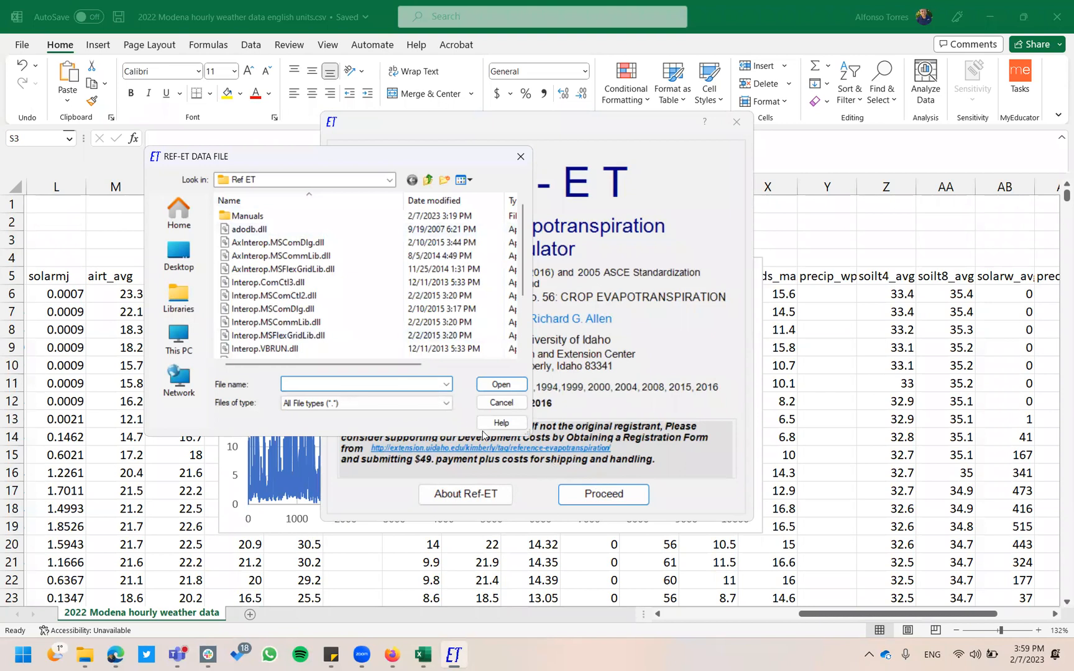
click(190, 292)
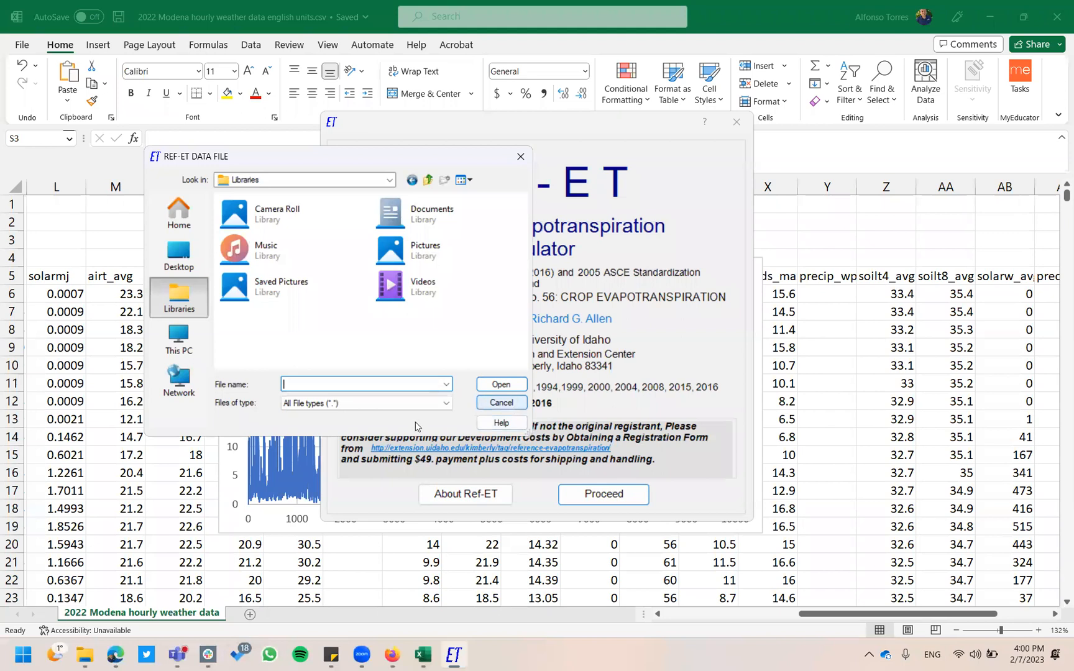
Delete the winds_avg scatter chart and scroll back to column A.
click(112, 220)
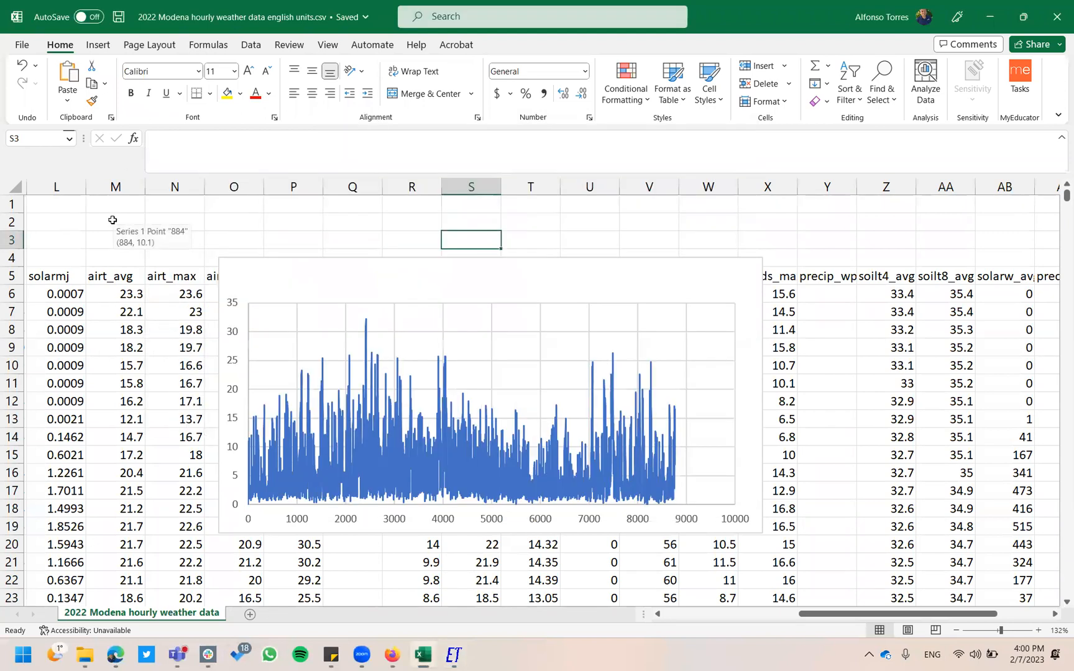
click(274, 209)
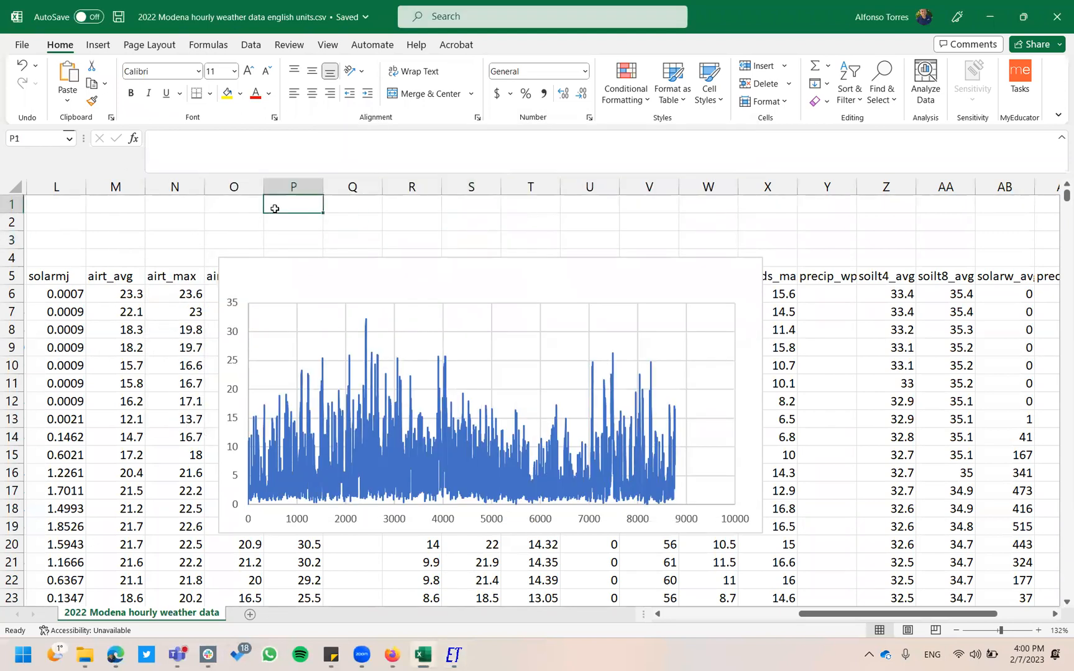
click(300, 274)
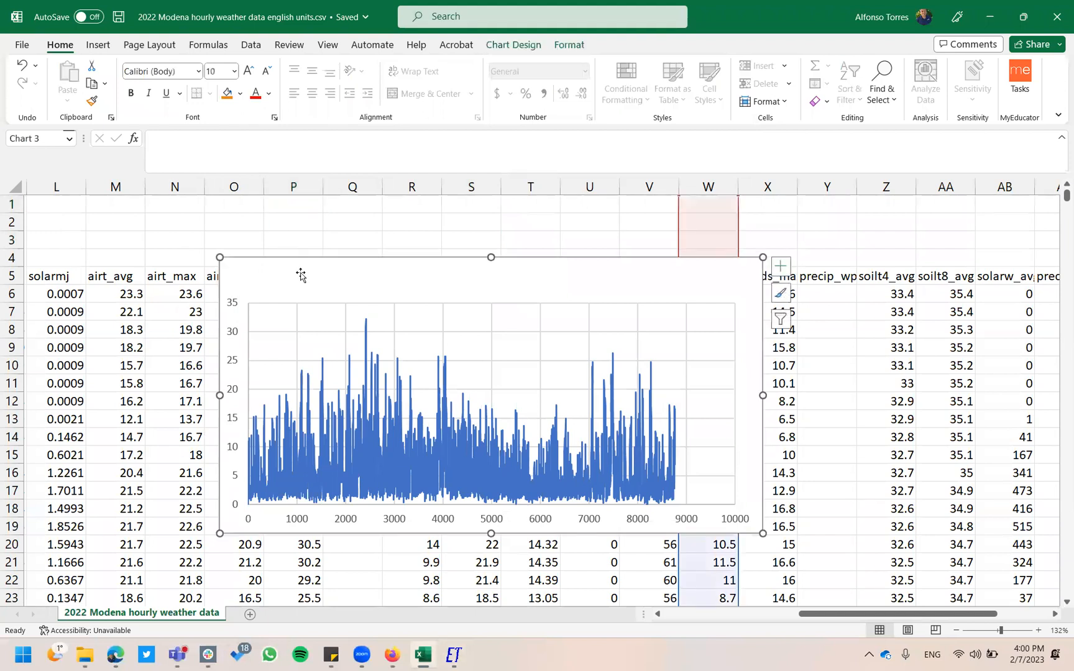
key(Delete)
scroll(446, 313, left, 4)
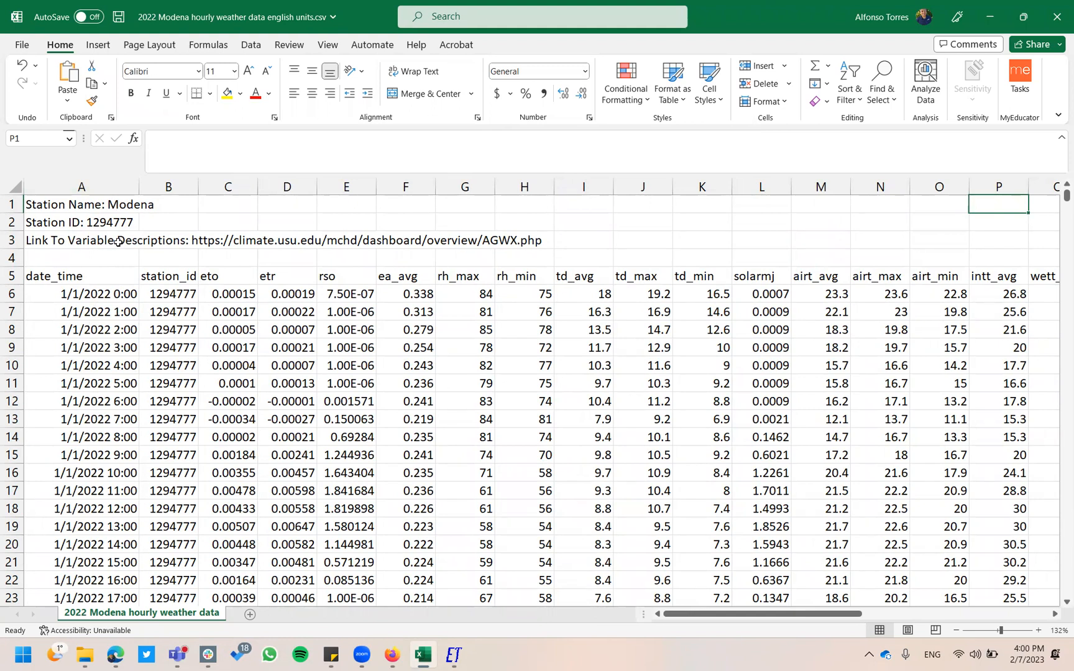
Apply General number format to the entire sheet so date_time shows serial numbers.
click(14, 185)
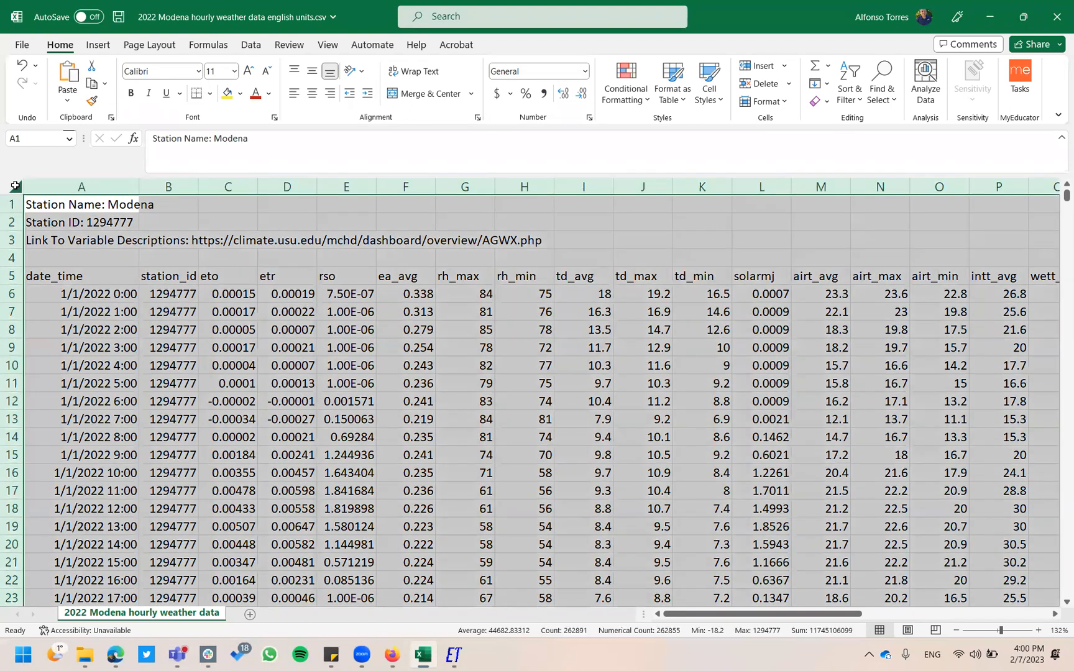
click(250, 44)
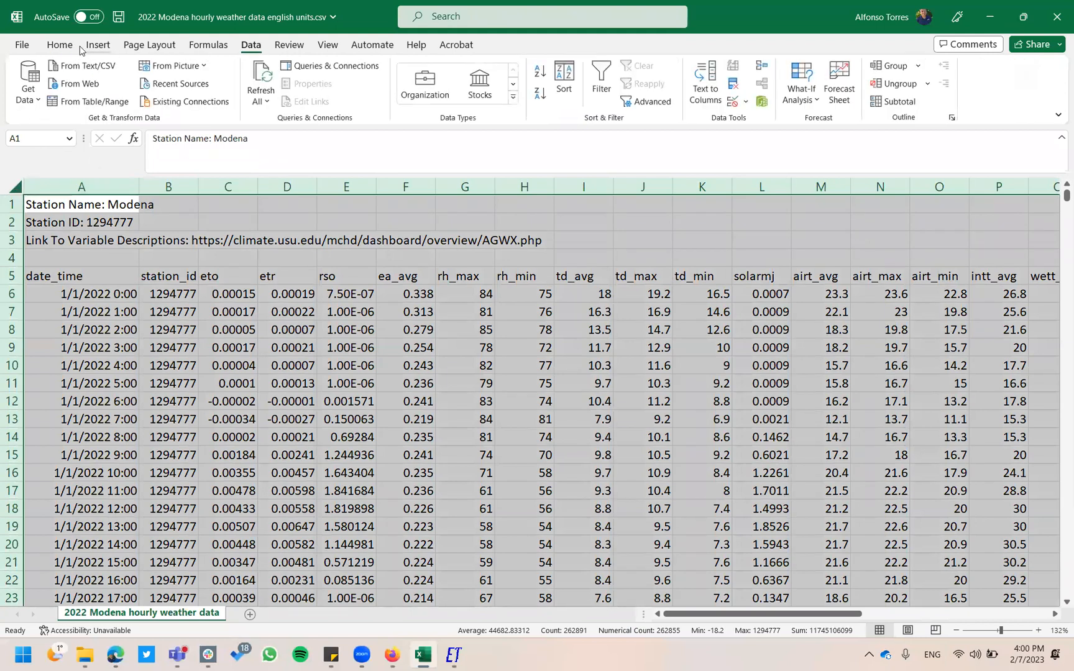
click(59, 44)
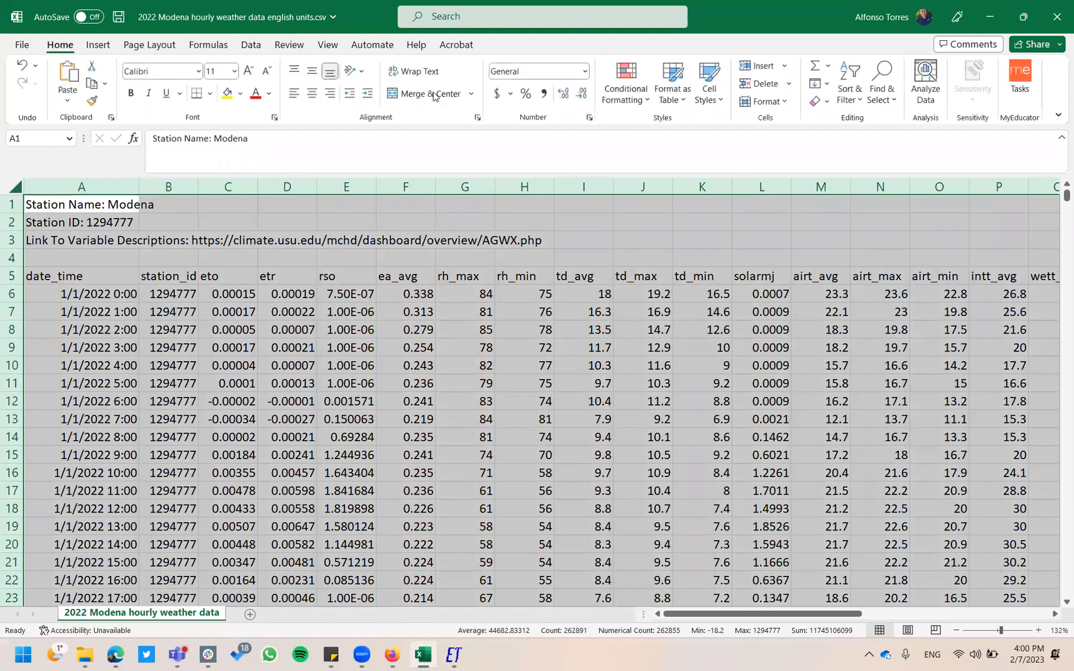
click(585, 72)
click(567, 107)
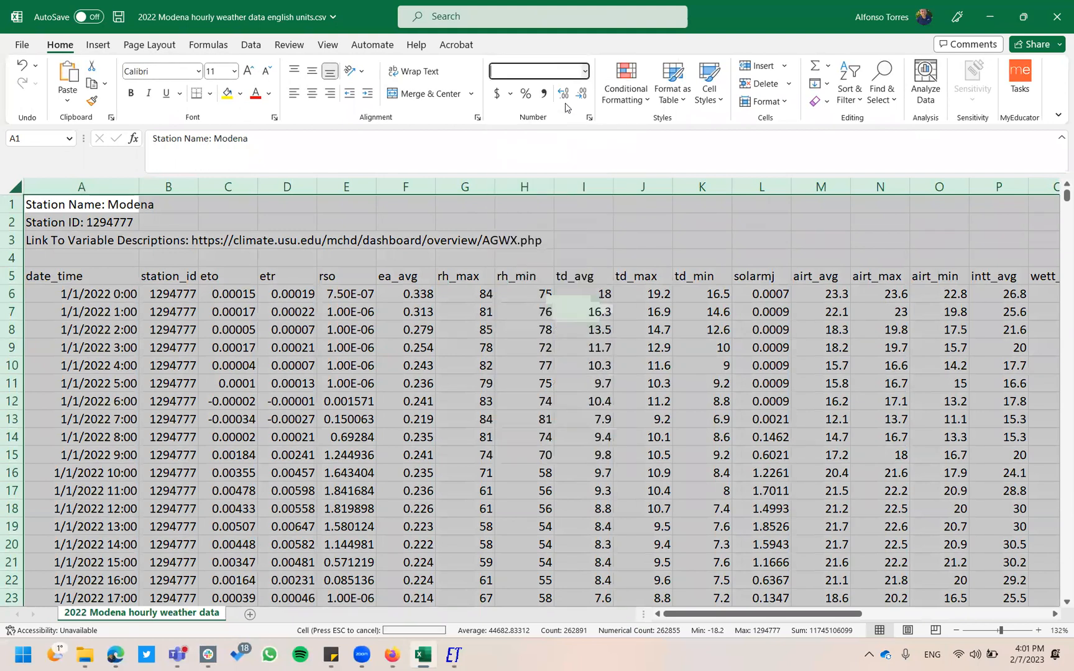
click(274, 322)
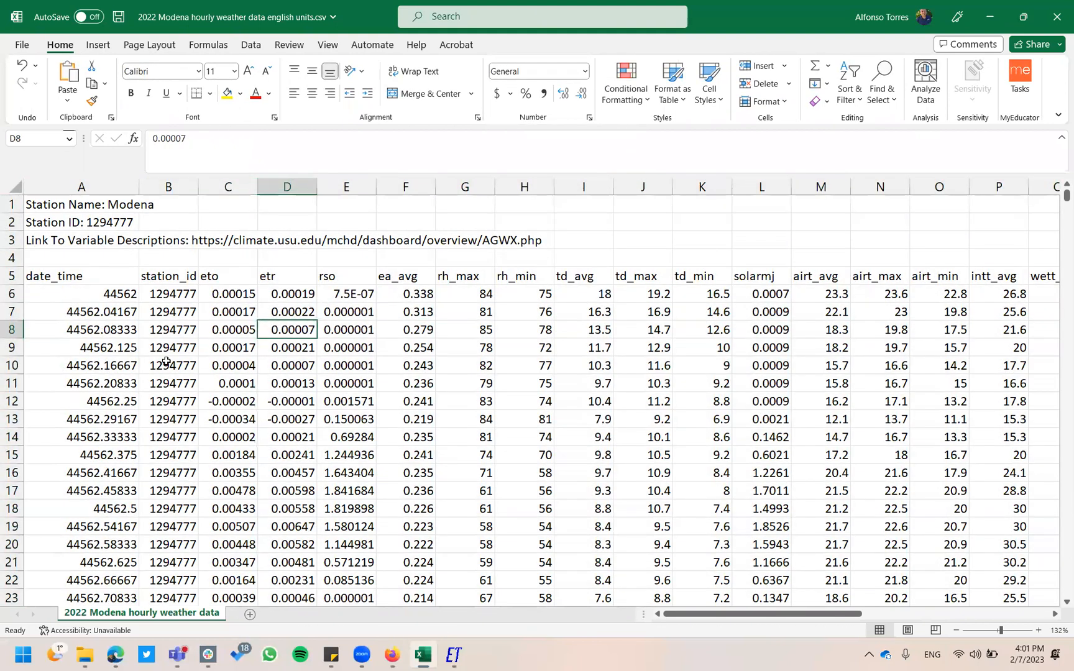
scroll(104, 368, down, 1)
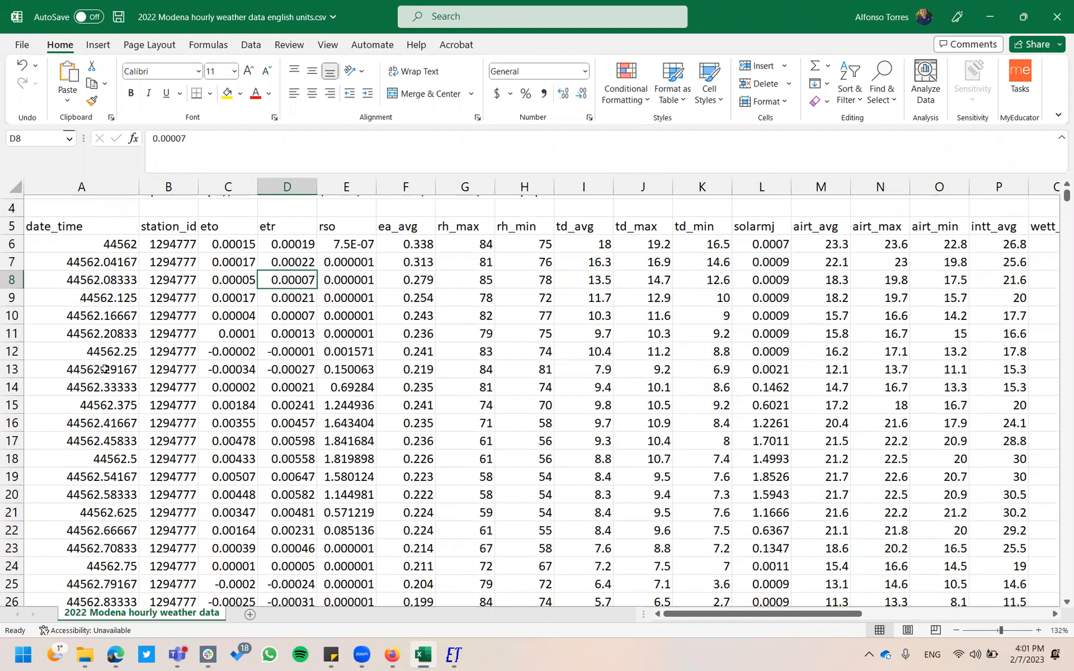
scroll(105, 369, up, 1)
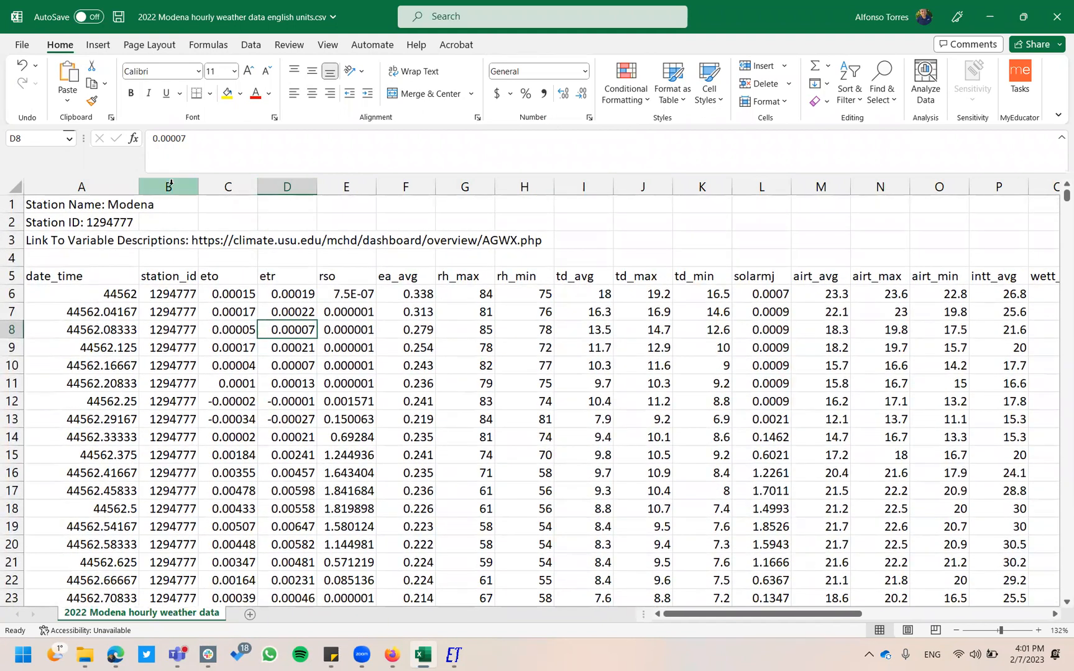
Insert four blank columns B through E after date_time.
click(170, 184)
right_click(171, 184)
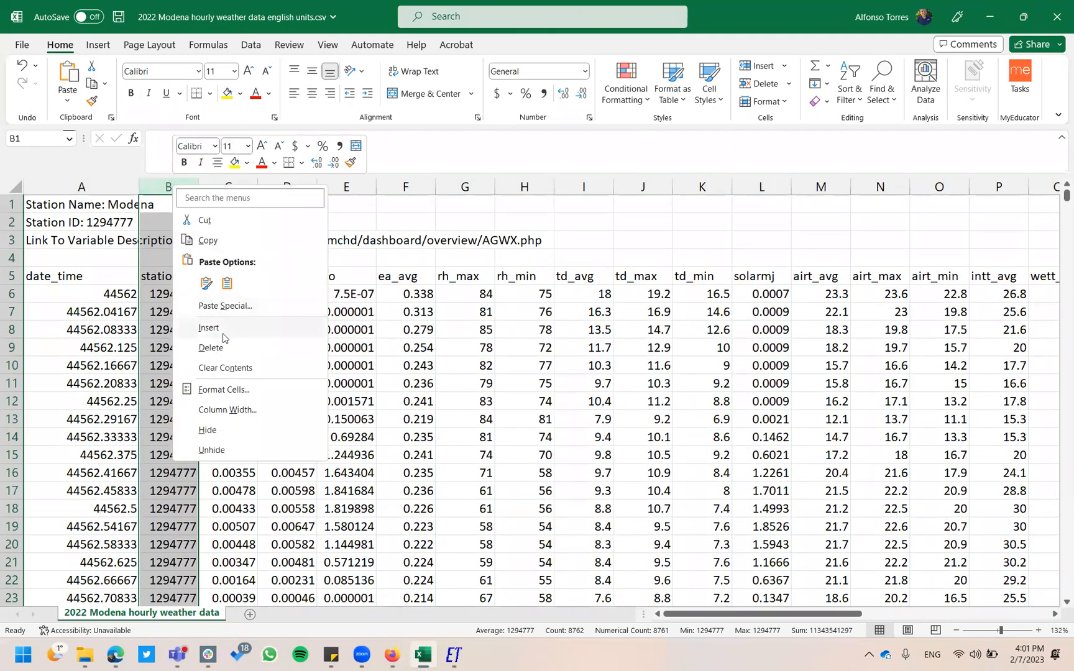
click(223, 334)
click(286, 187)
right_click(288, 188)
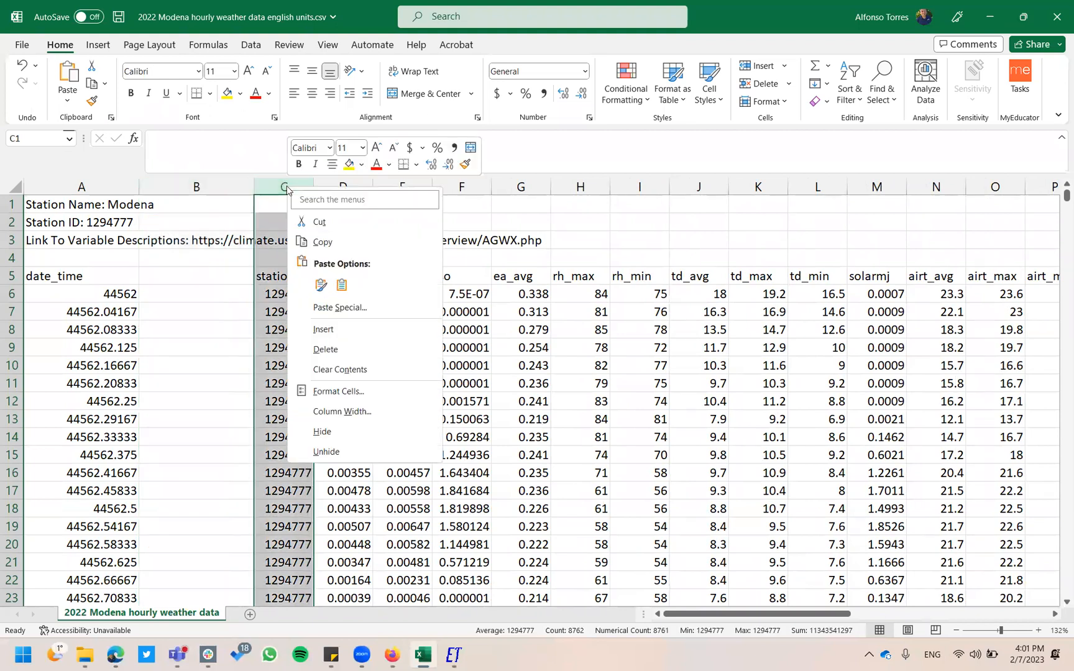
click(322, 331)
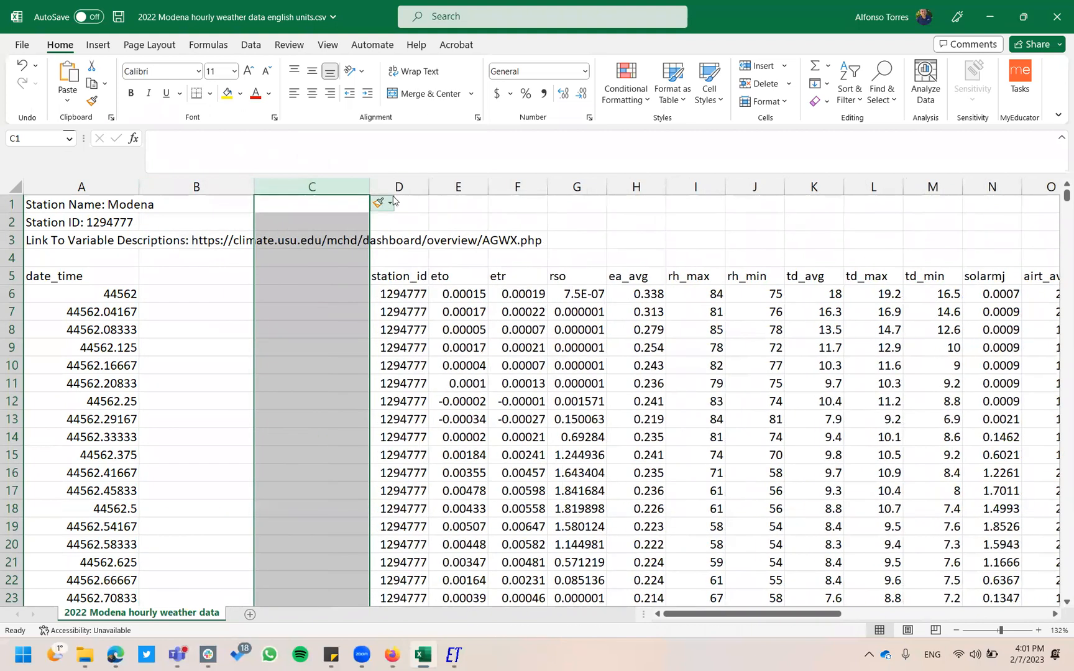
right_click(397, 189)
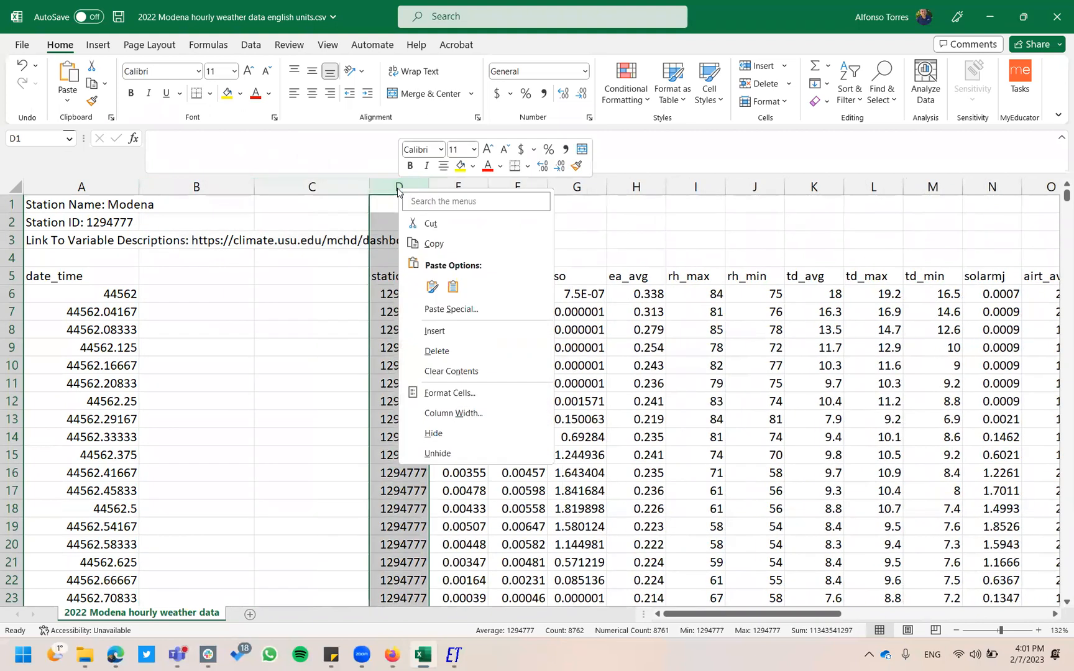
click(437, 330)
click(505, 185)
right_click(504, 185)
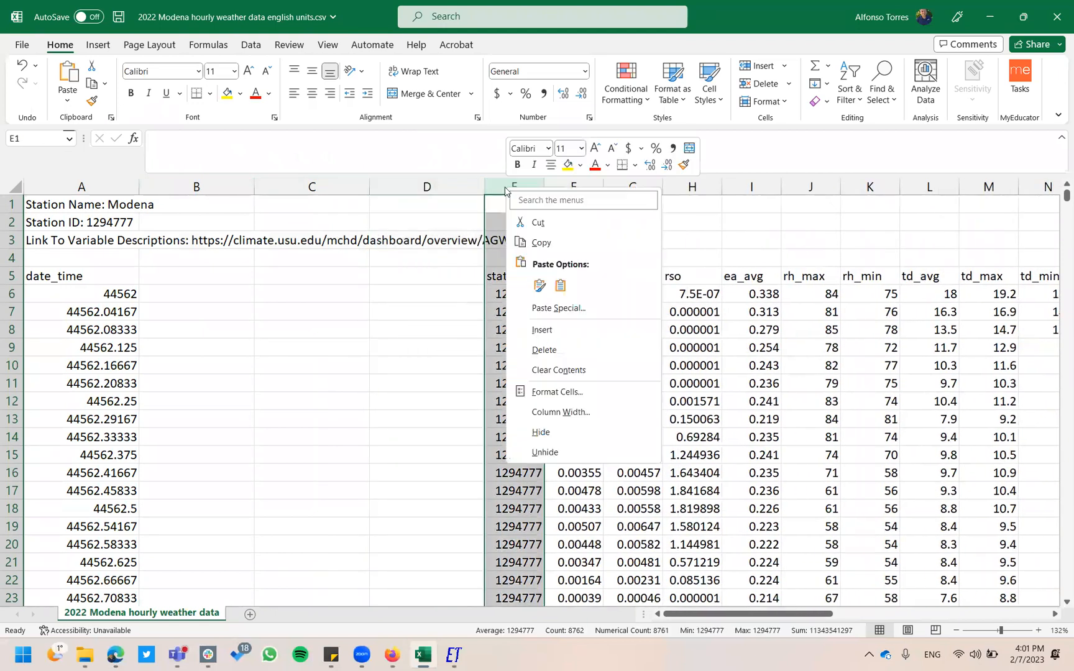
click(562, 337)
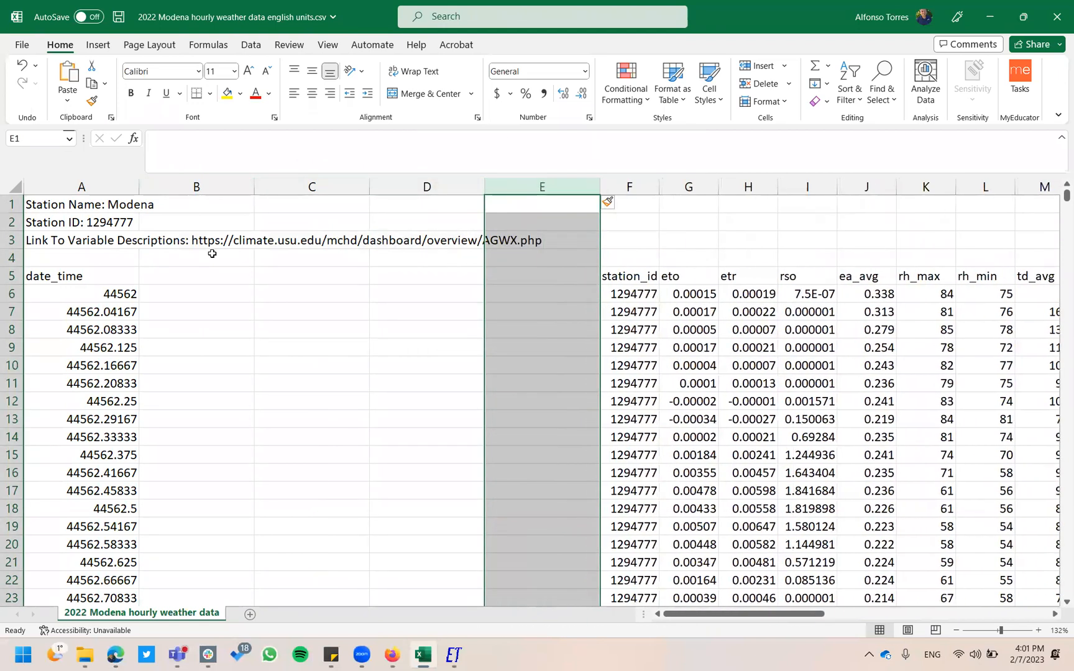
Label B5:E5 with the headers day, month, year and hour.
click(185, 279)
text(day)
key(Tab)
text(month)
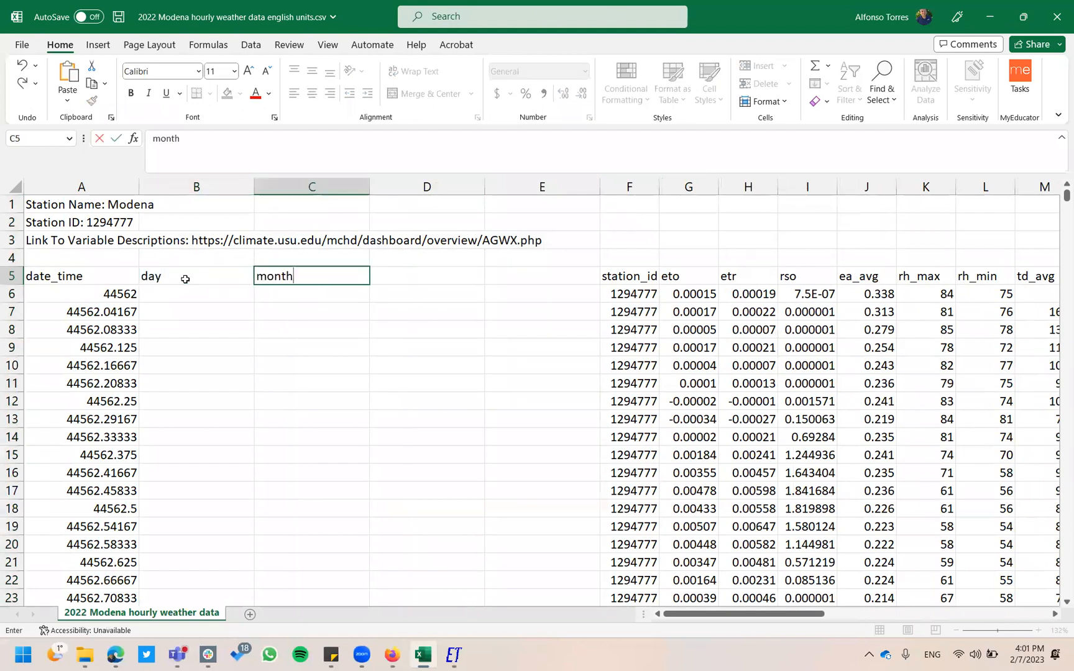
key(Tab)
text(year)
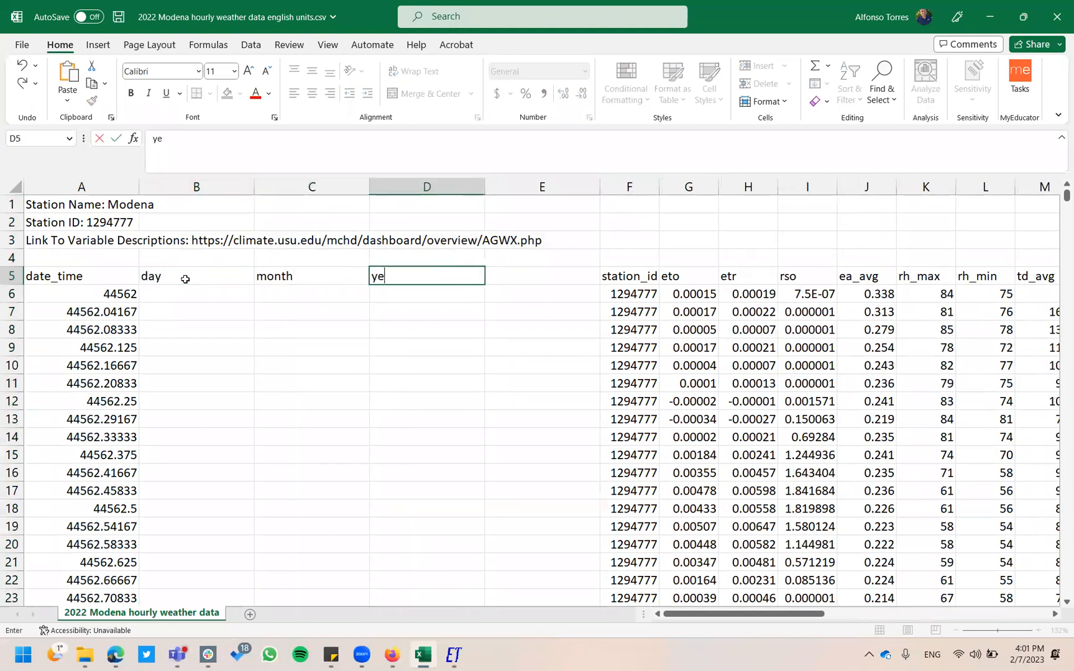
key(Tab)
text(hour)
key(Return)
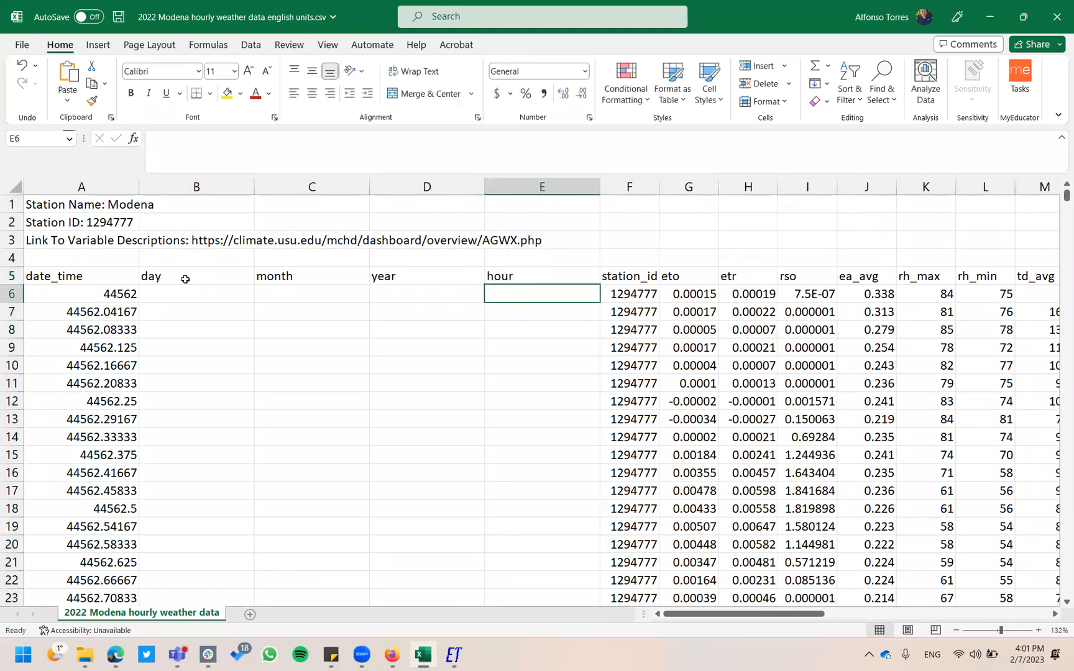
key(Left)
key(Left)
key(Left)
Enter =DAY(A6) in B6 and =MONTH(A6) in C6.
text(=day)
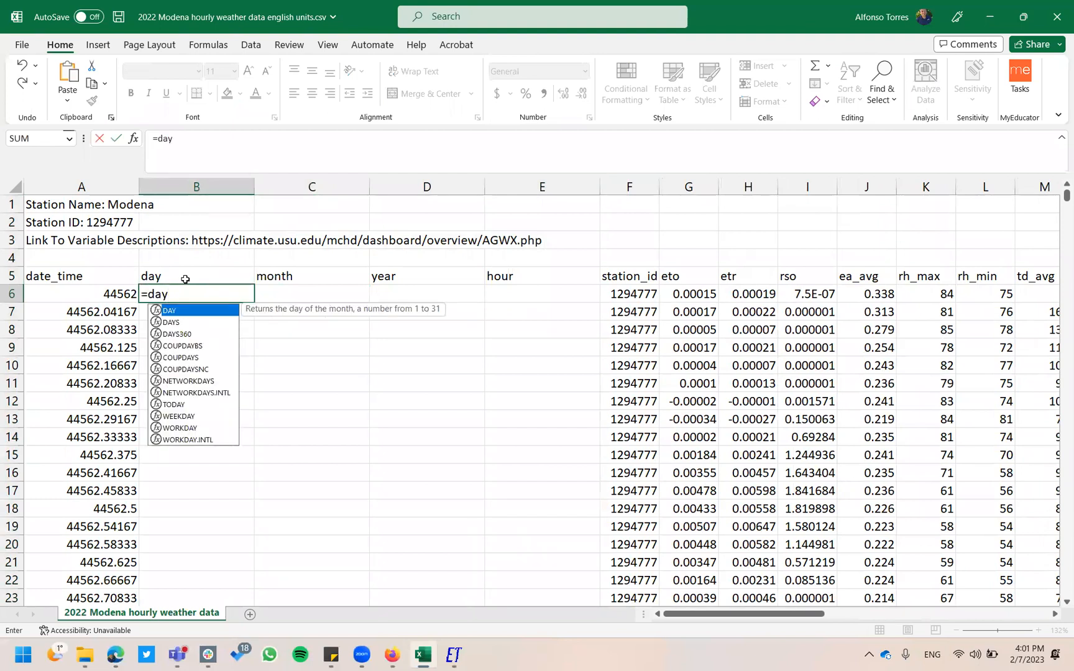
text(()
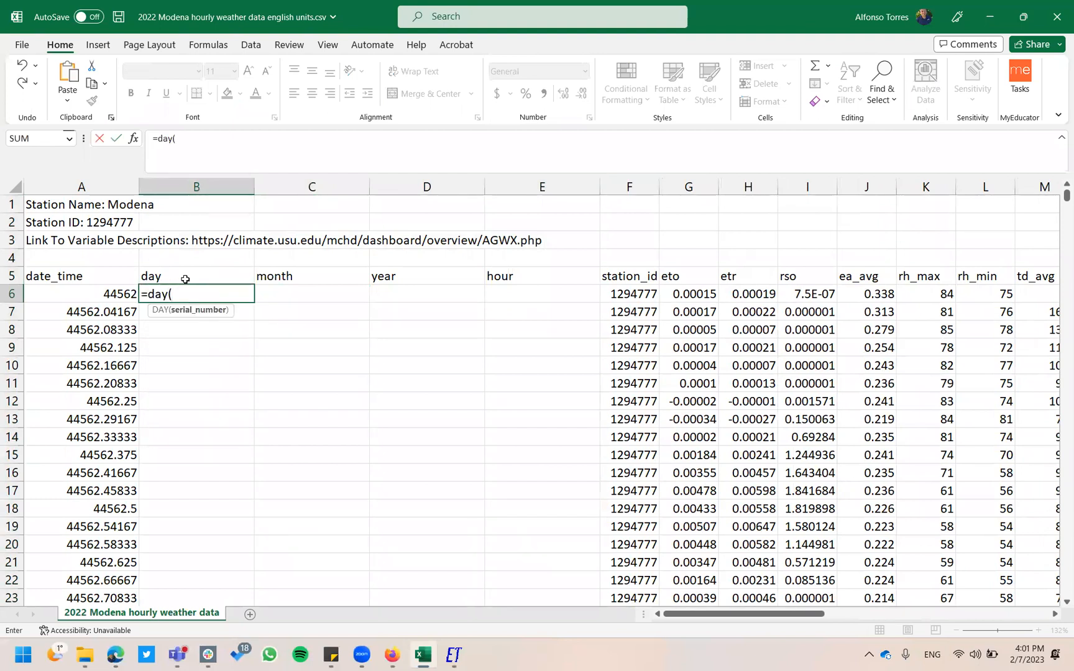
click(93, 293)
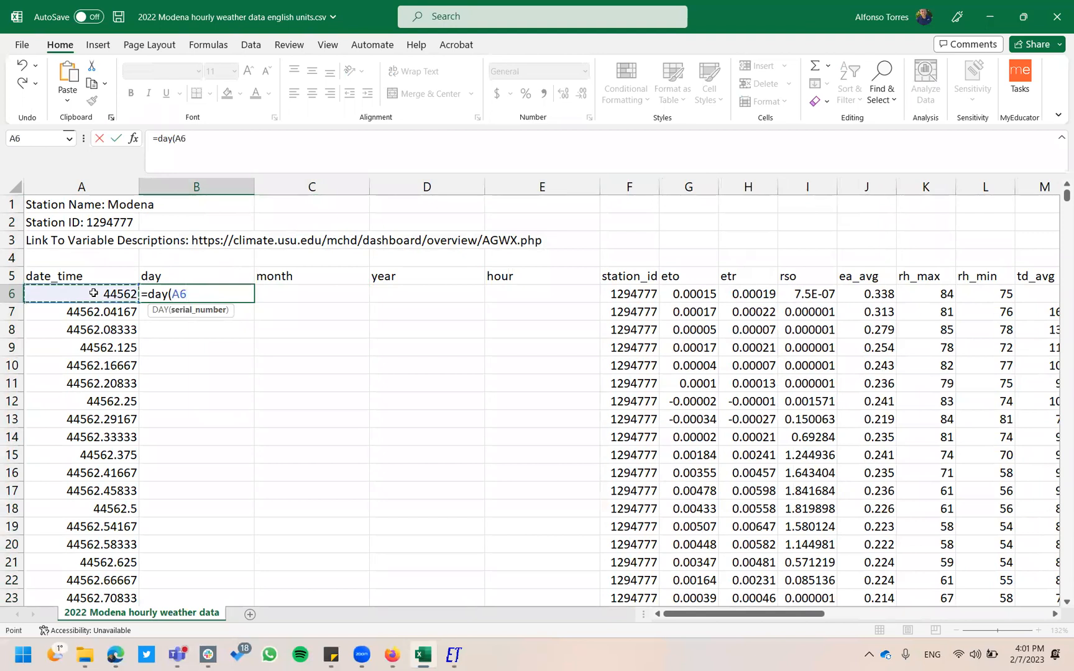
key(Return)
key(Up)
key(Right)
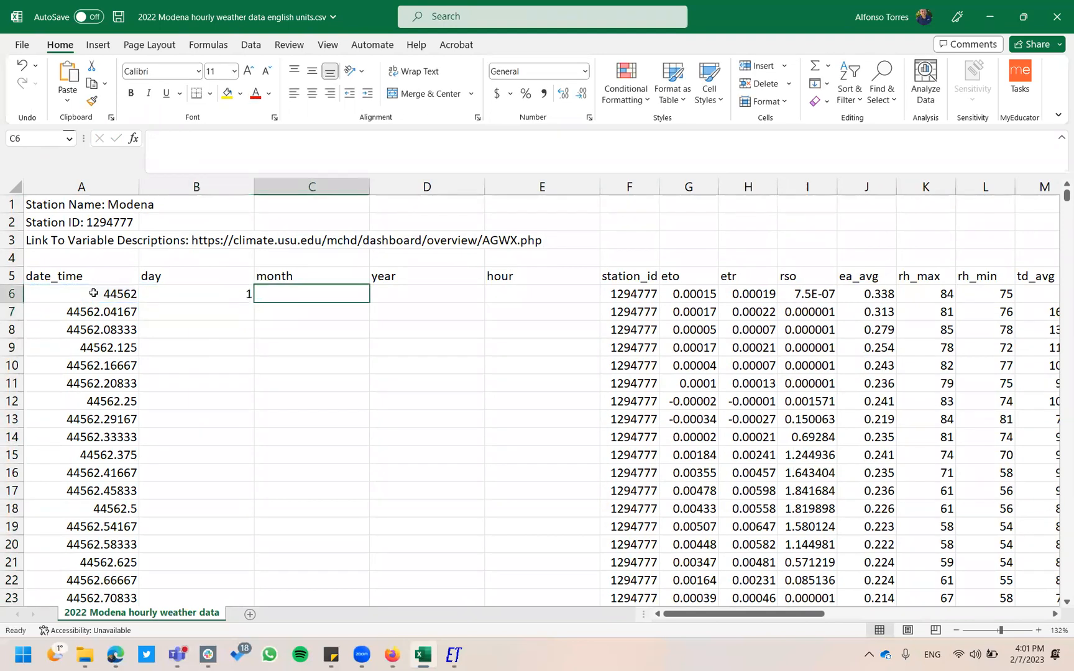
text(=mont)
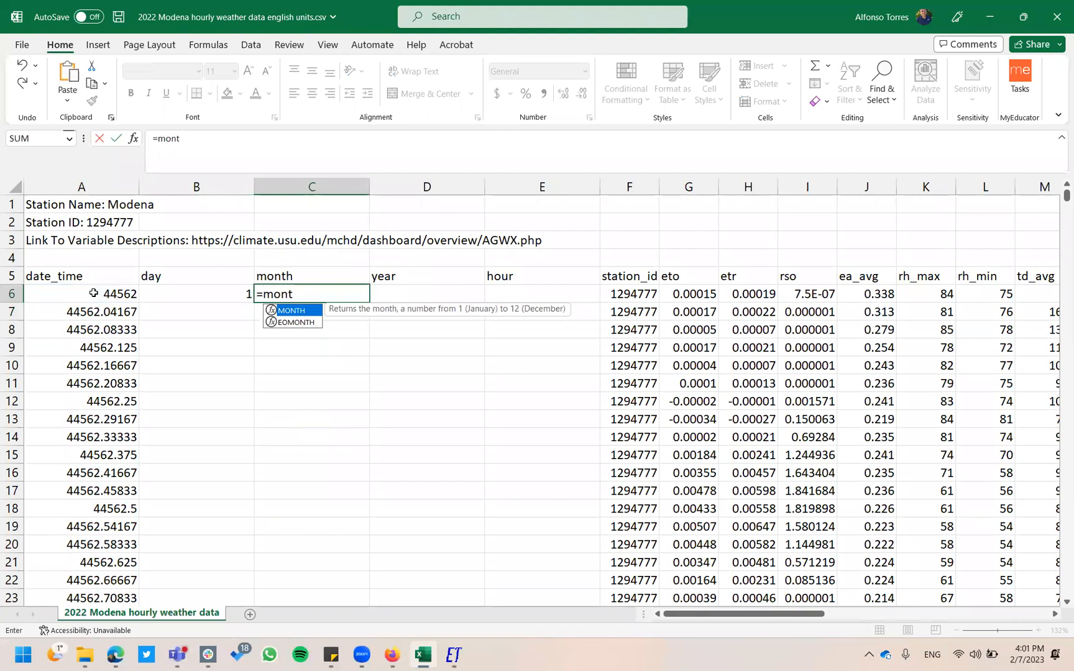
key(Tab)
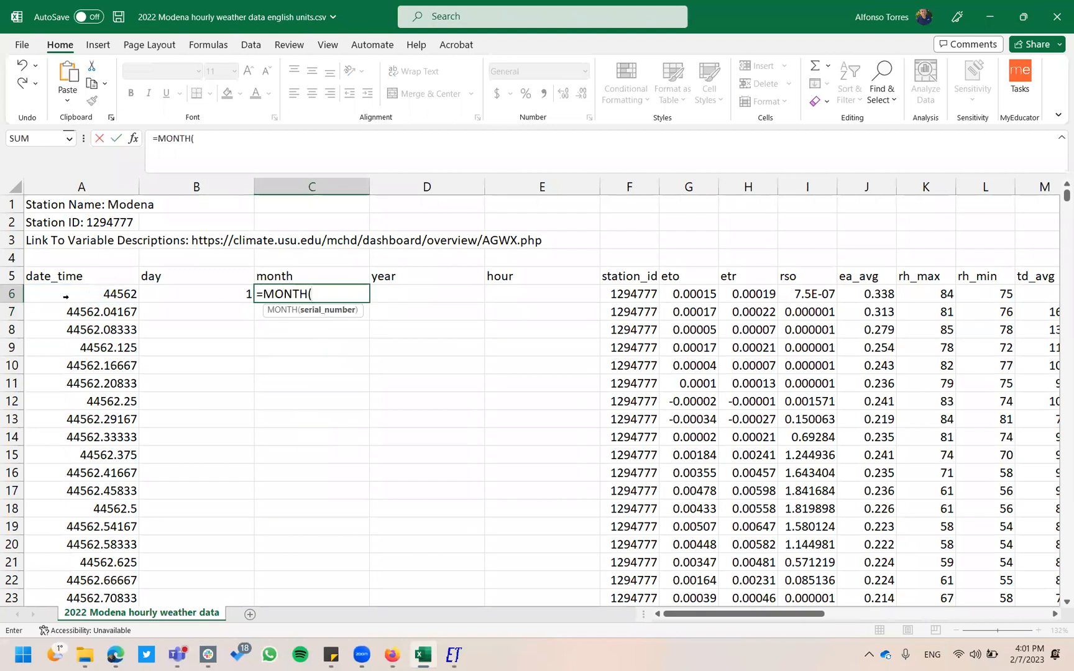
click(90, 290)
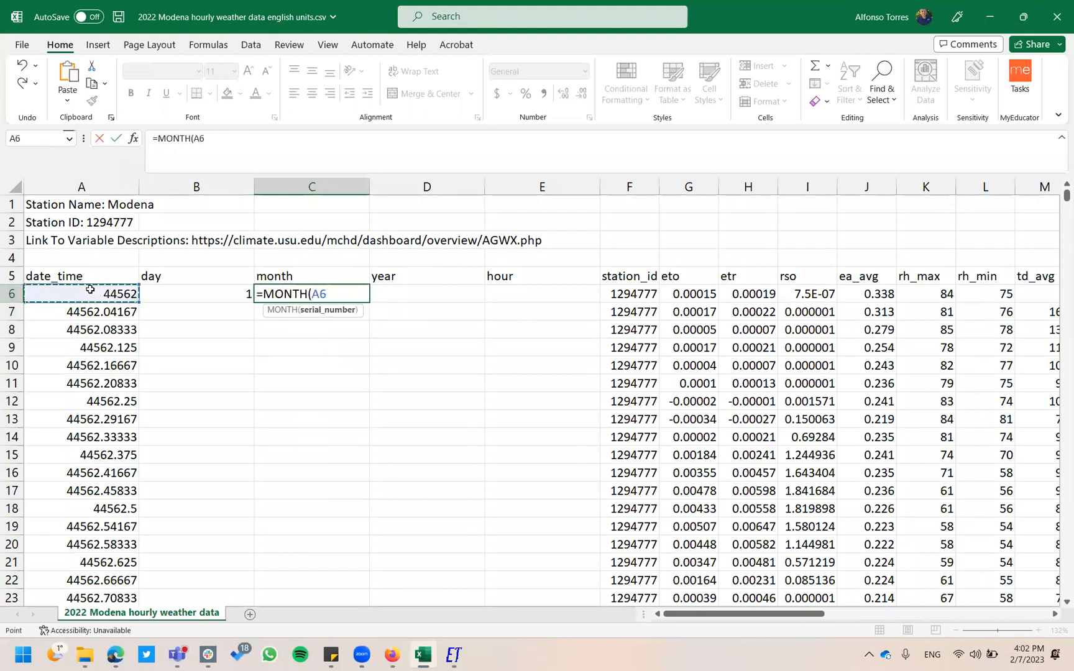
key(Return)
Enter =YEAR(A6) in D6 and =HOUR(A6) in E6.
key(Up)
key(Right)
text(=)
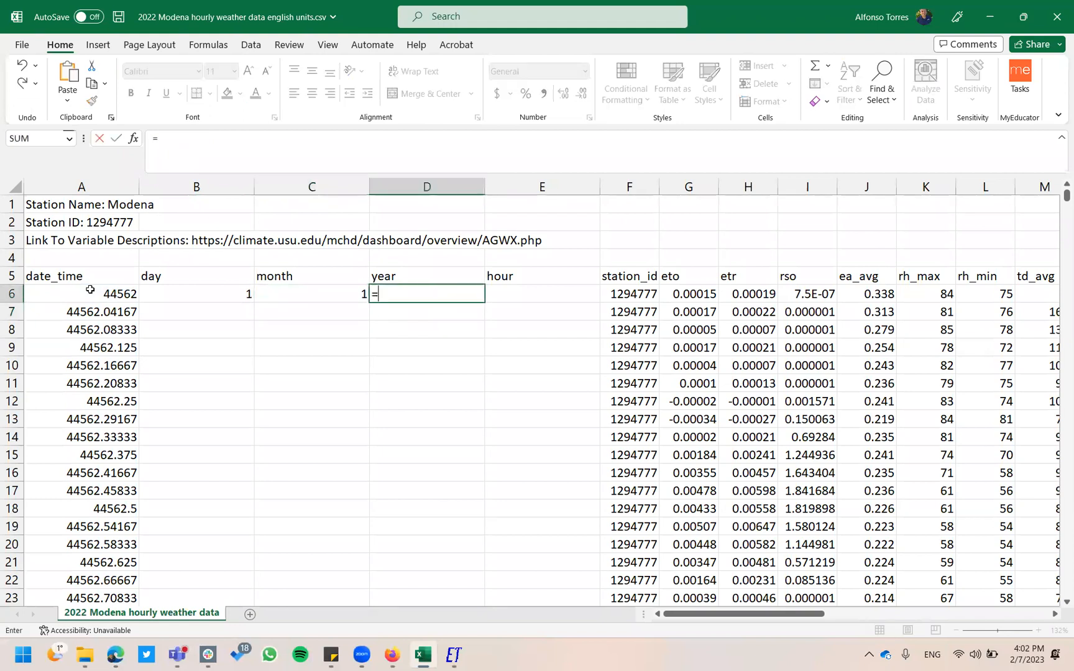
text(year()
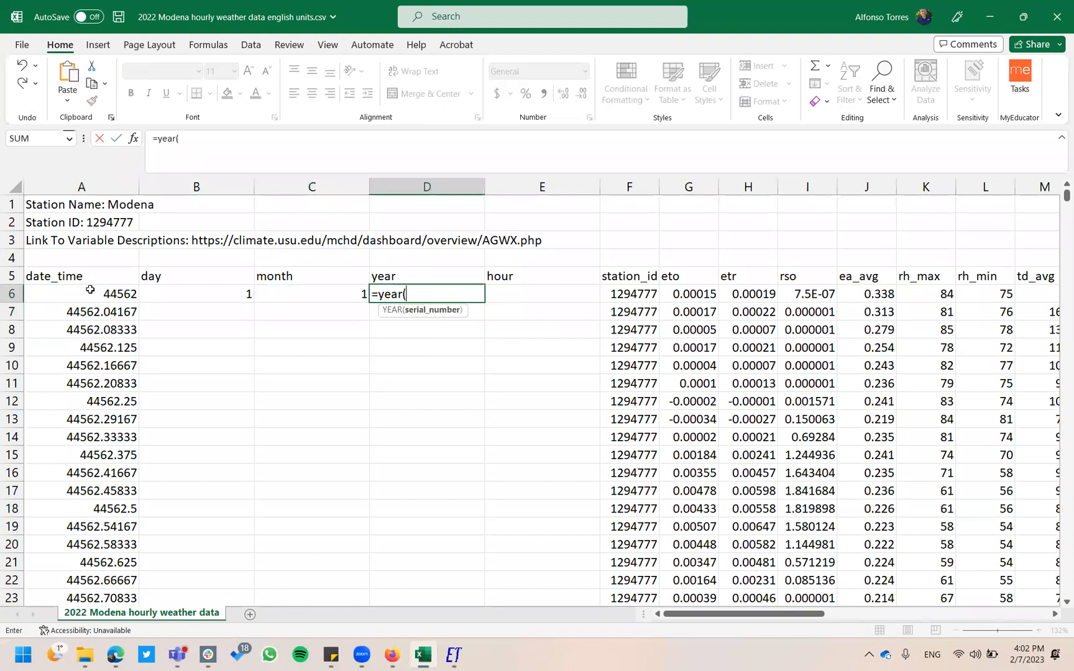
click(84, 300)
text())
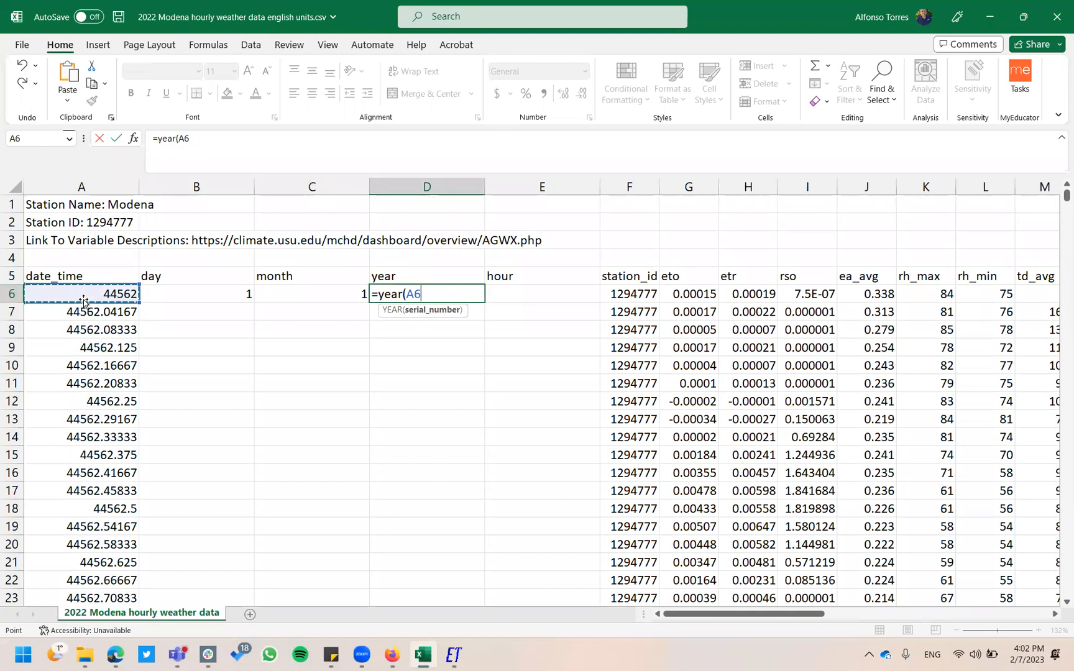
key(Return)
key(Up)
key(Right)
text(=hour)
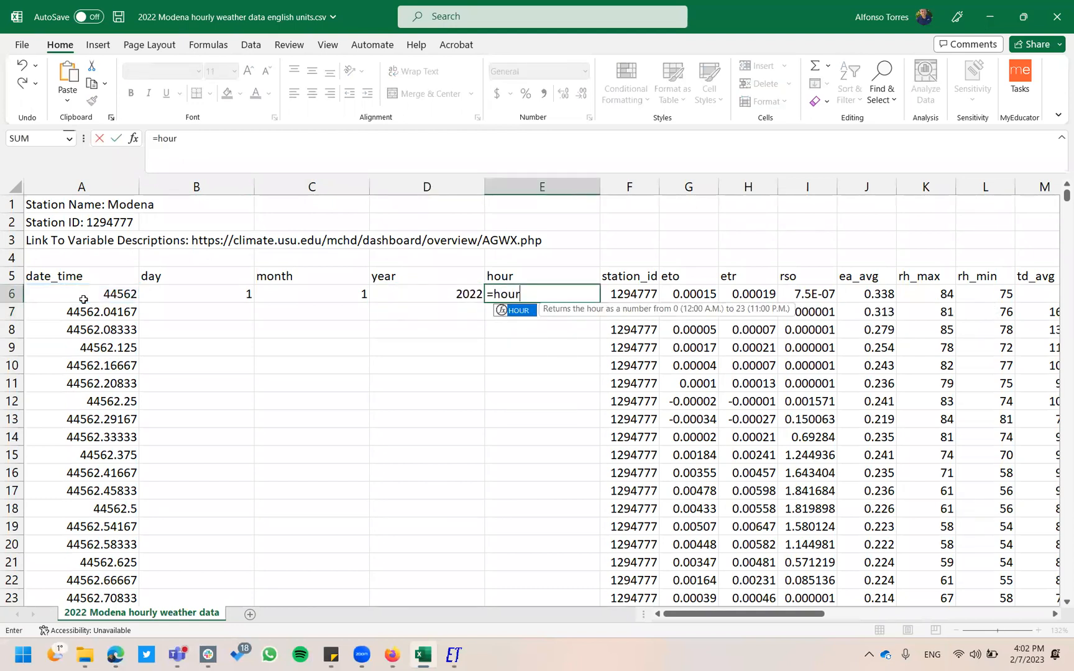
text(()
key(Left)
key(Left)
key(Left)
key(Left)
key(Return)
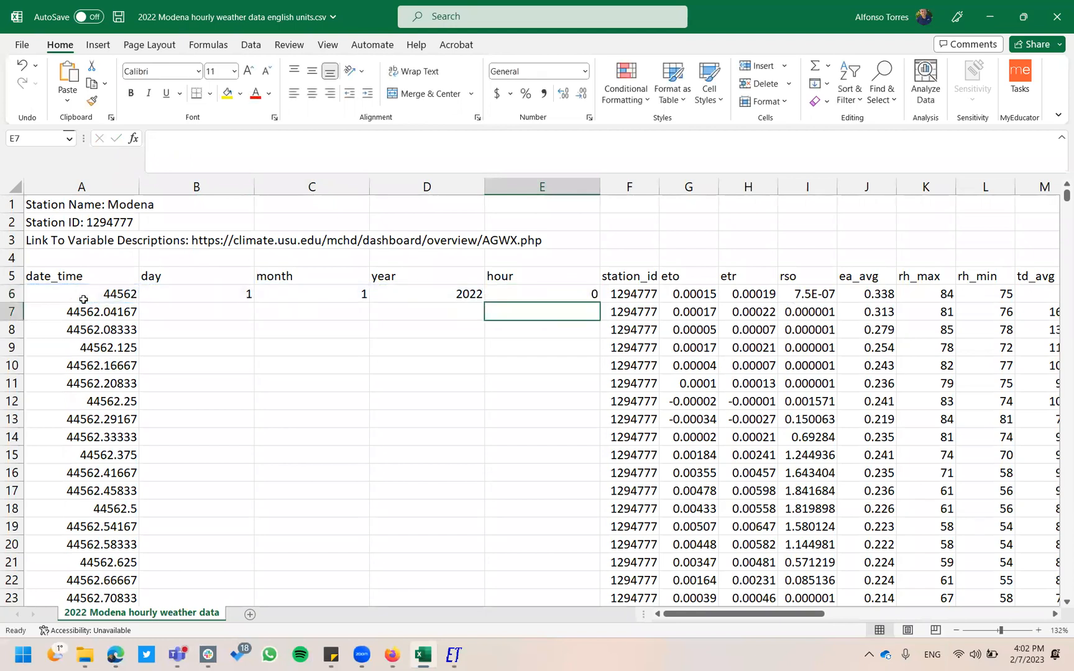
Fill the B6:E6 day, month, year and hour formulas down all 8761 data rows.
drag(209, 294, 534, 294)
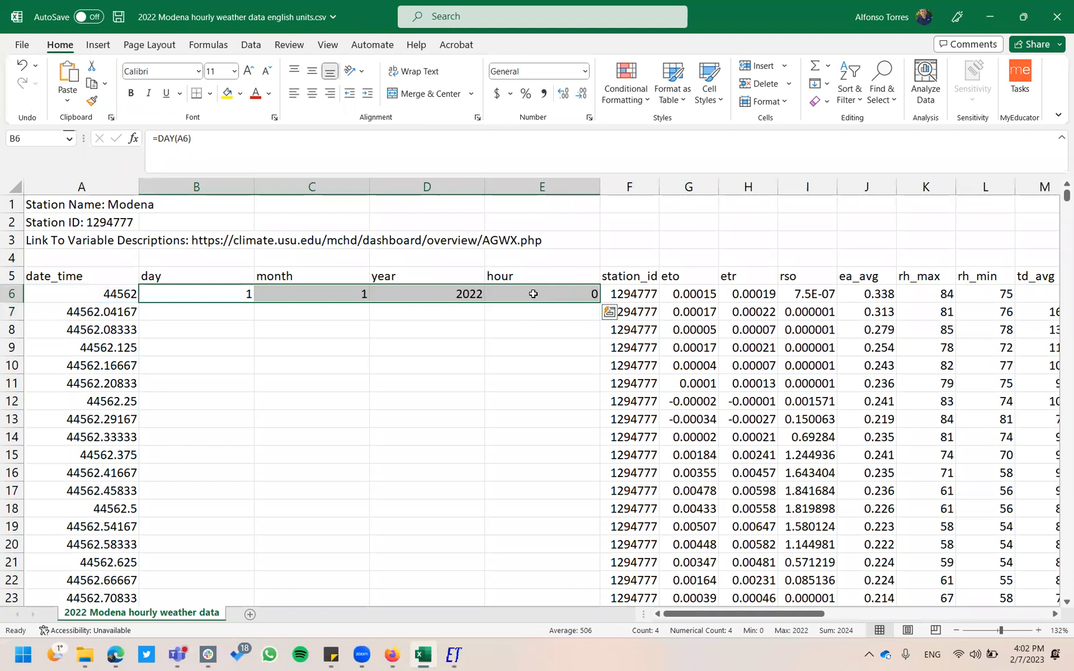
double_click(598, 303)
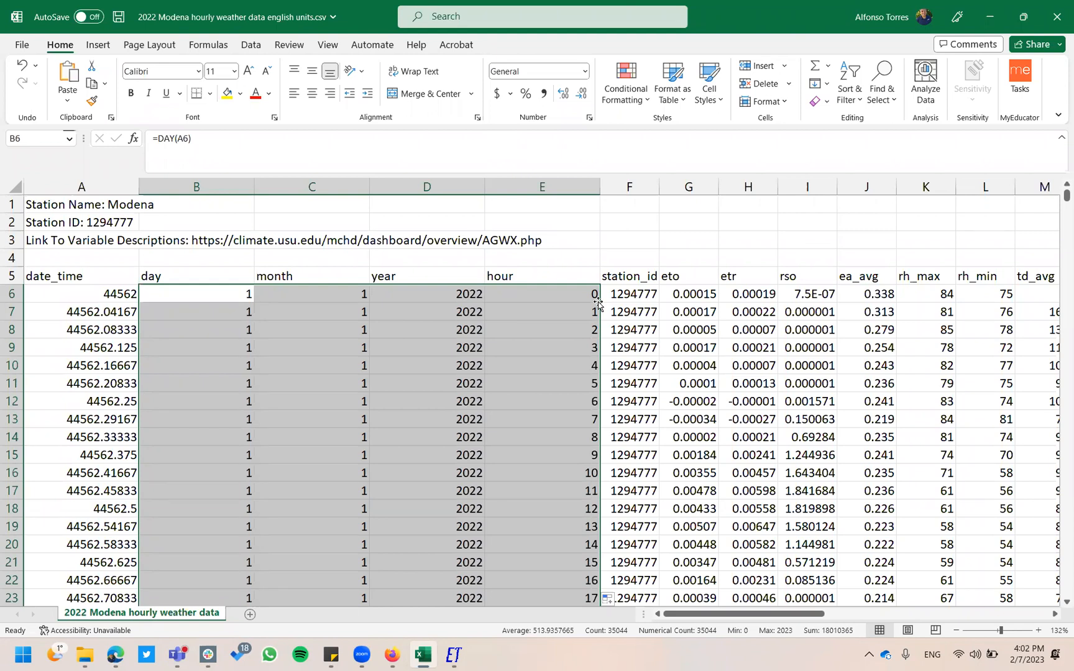
key(ctrl+z)
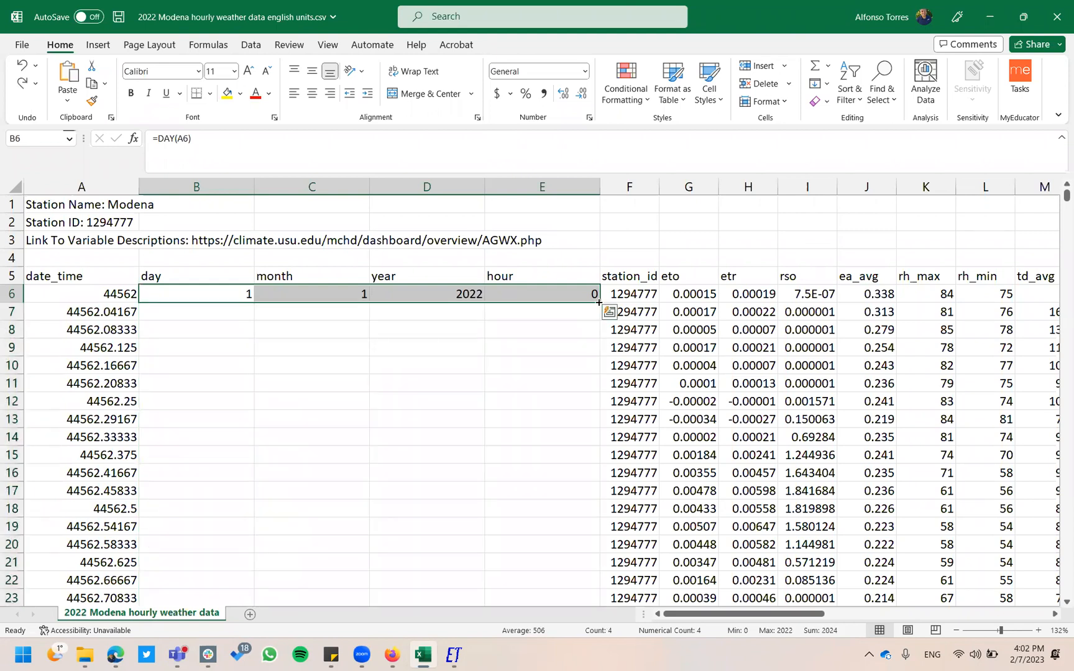
click(234, 297)
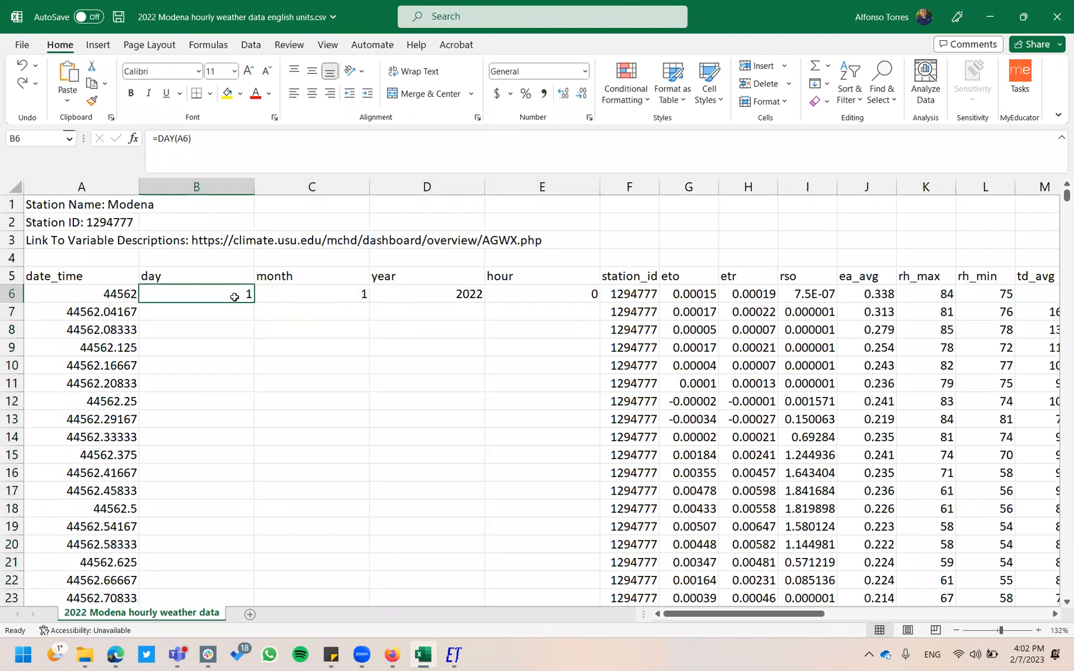
key(Right)
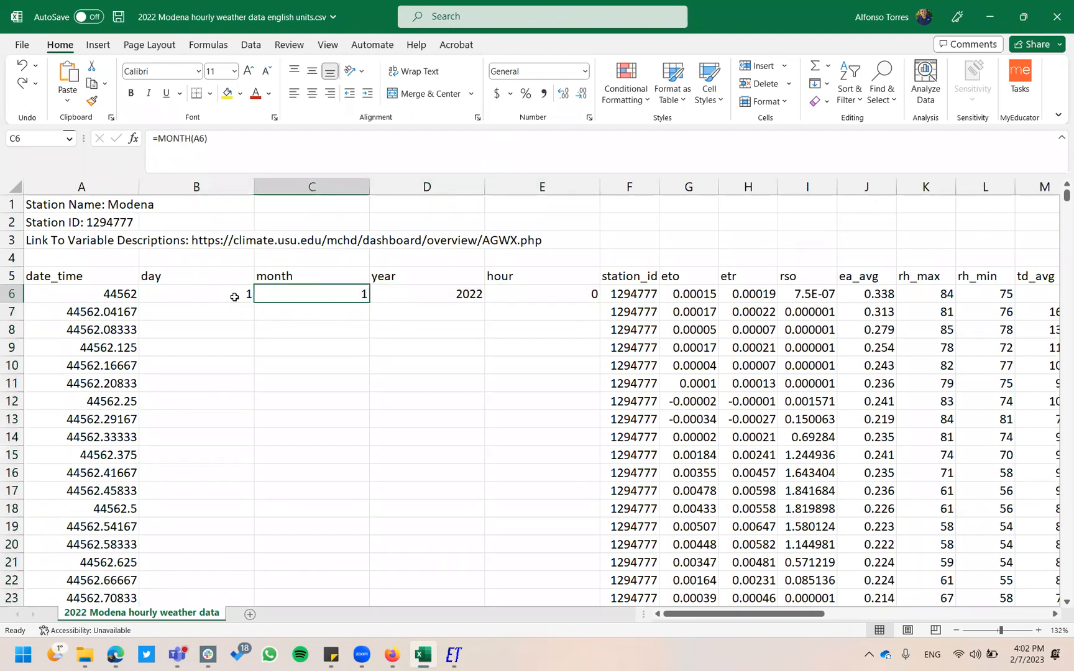
key(Right)
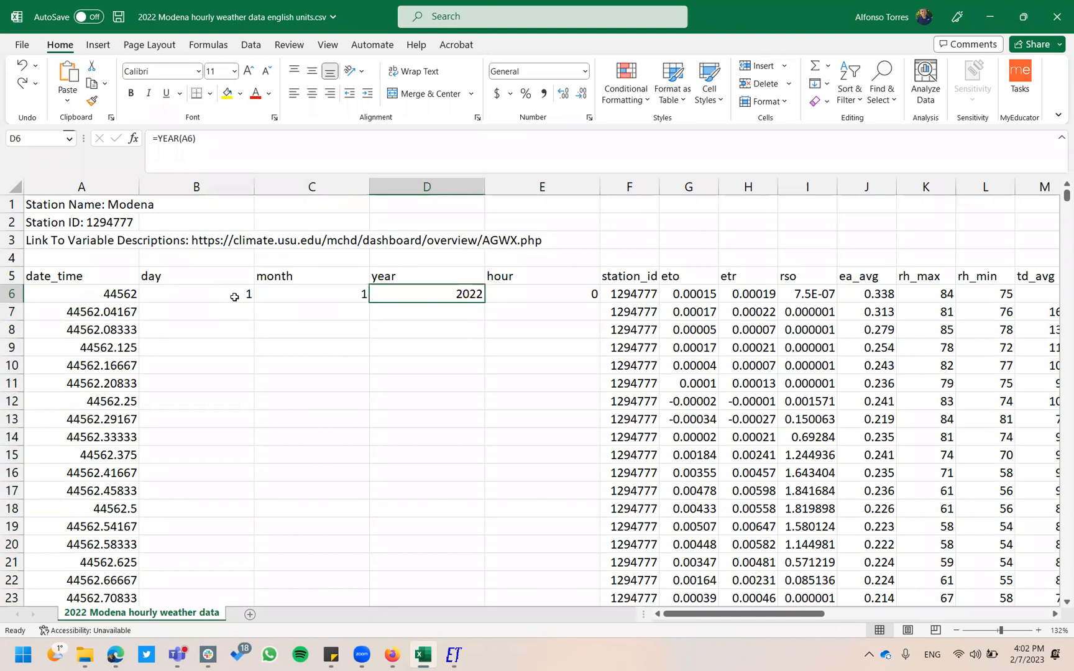
key(Right)
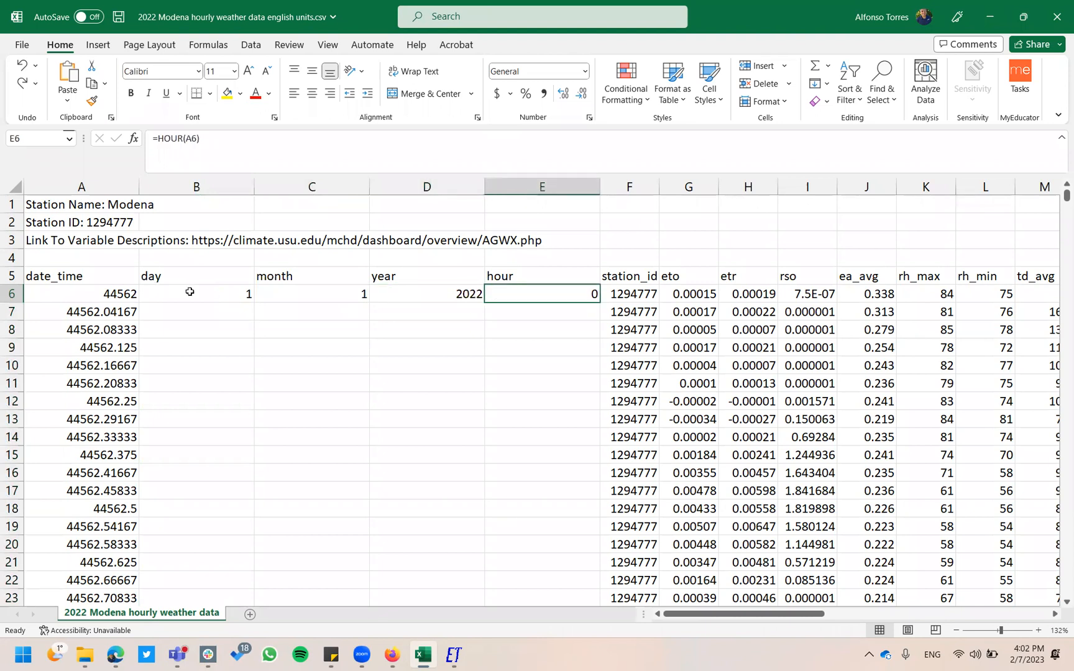
drag(189, 291, 512, 294)
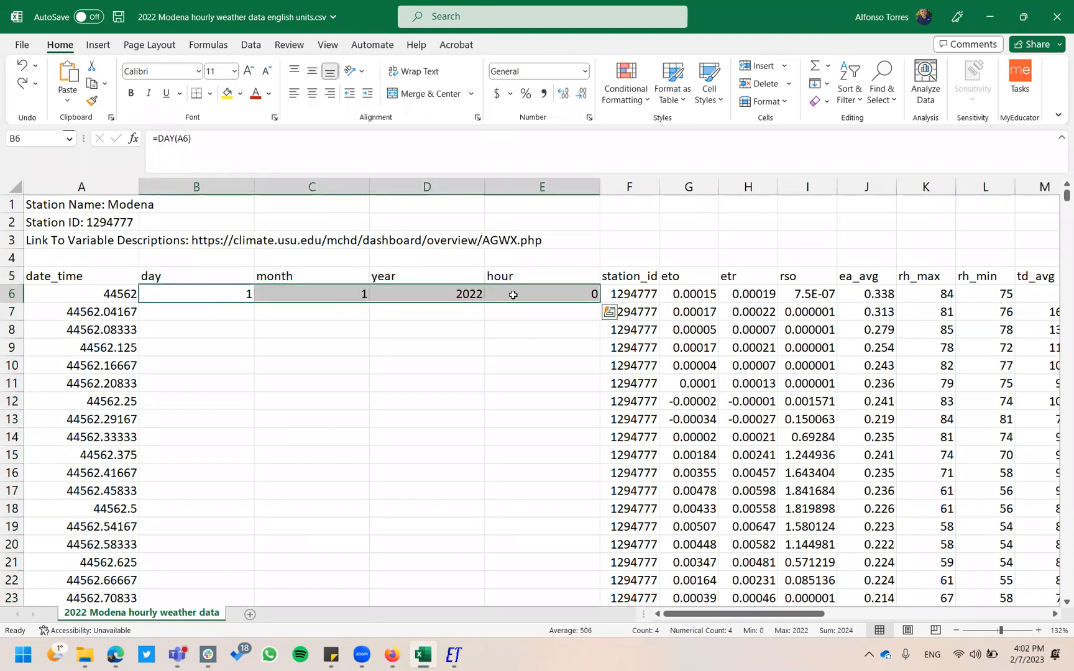
double_click(600, 305)
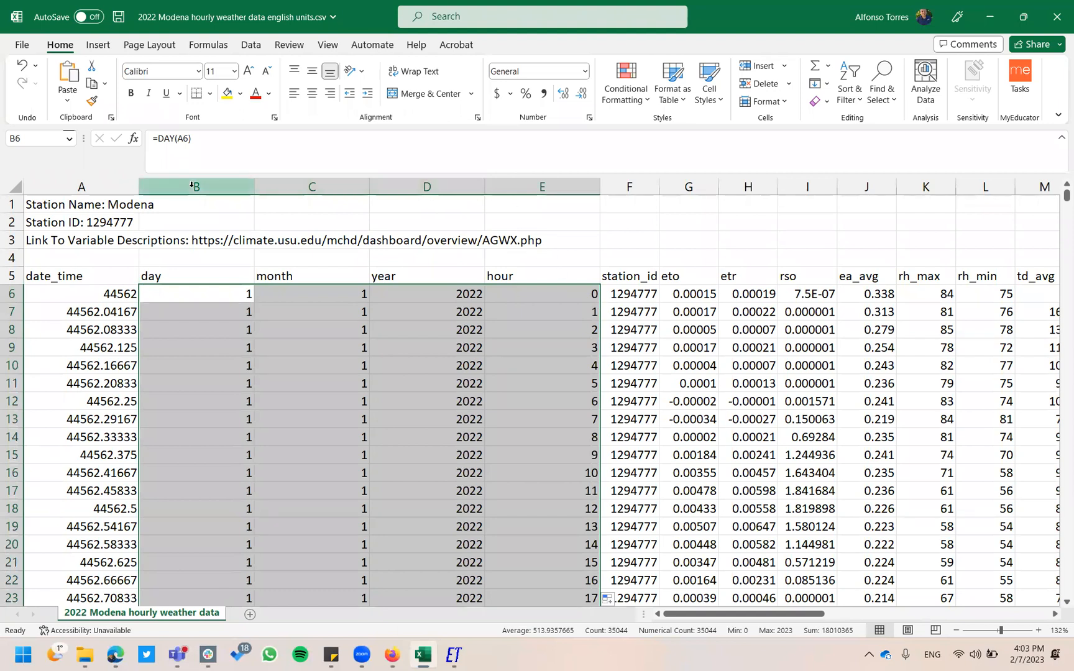
AutoFit columns B–E (day, month, year, hour) to fit their contents.
click(215, 217)
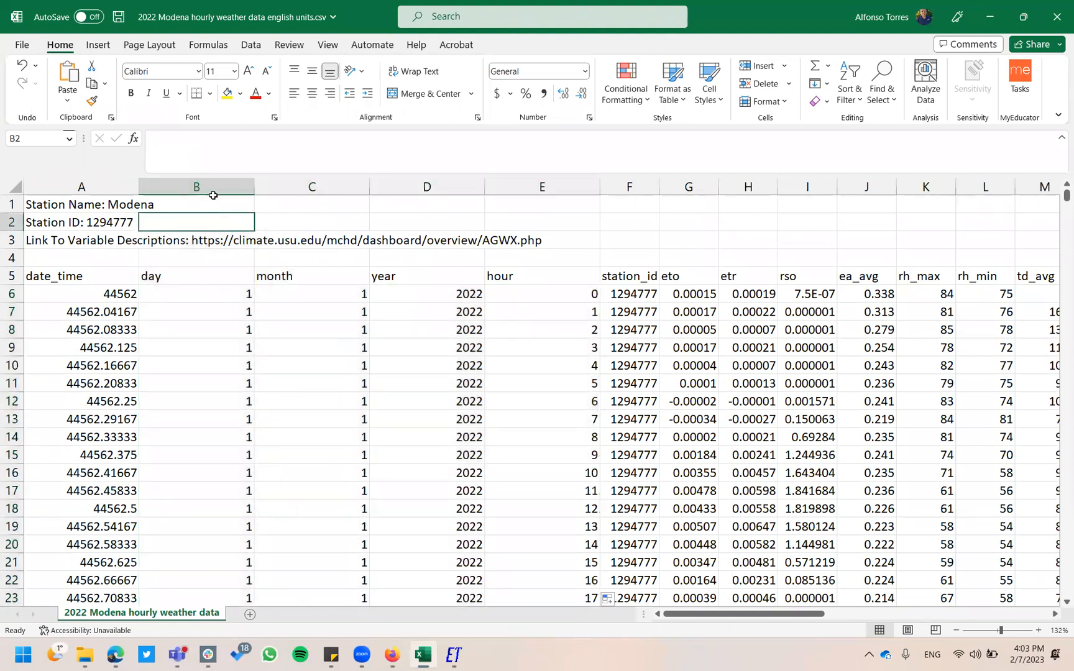
drag(215, 184, 542, 173)
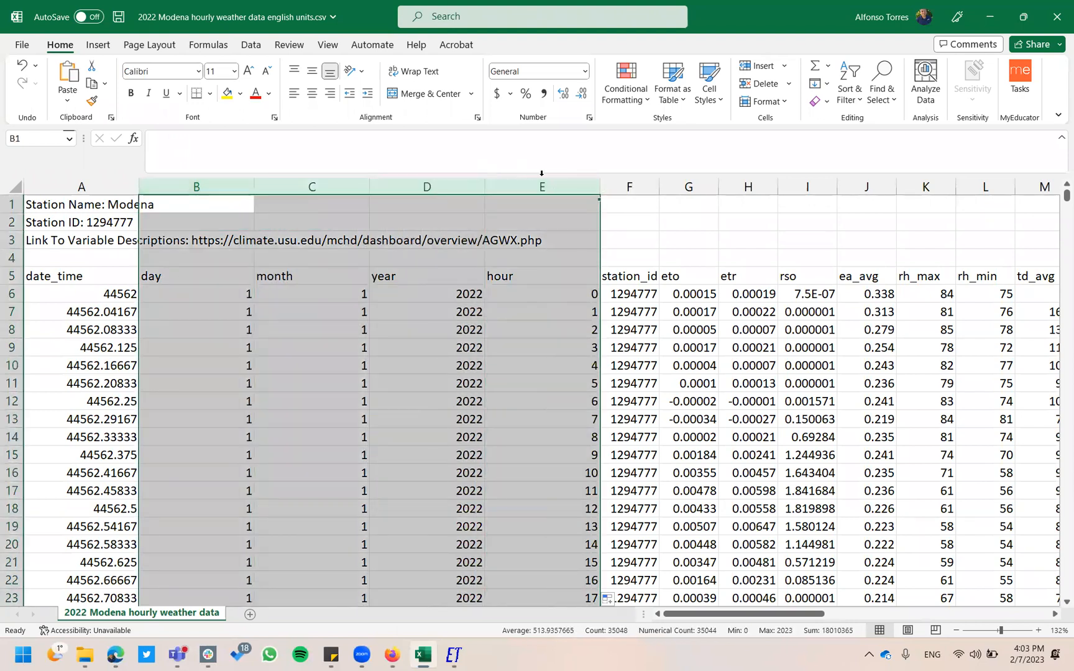
double_click(600, 186)
click(443, 334)
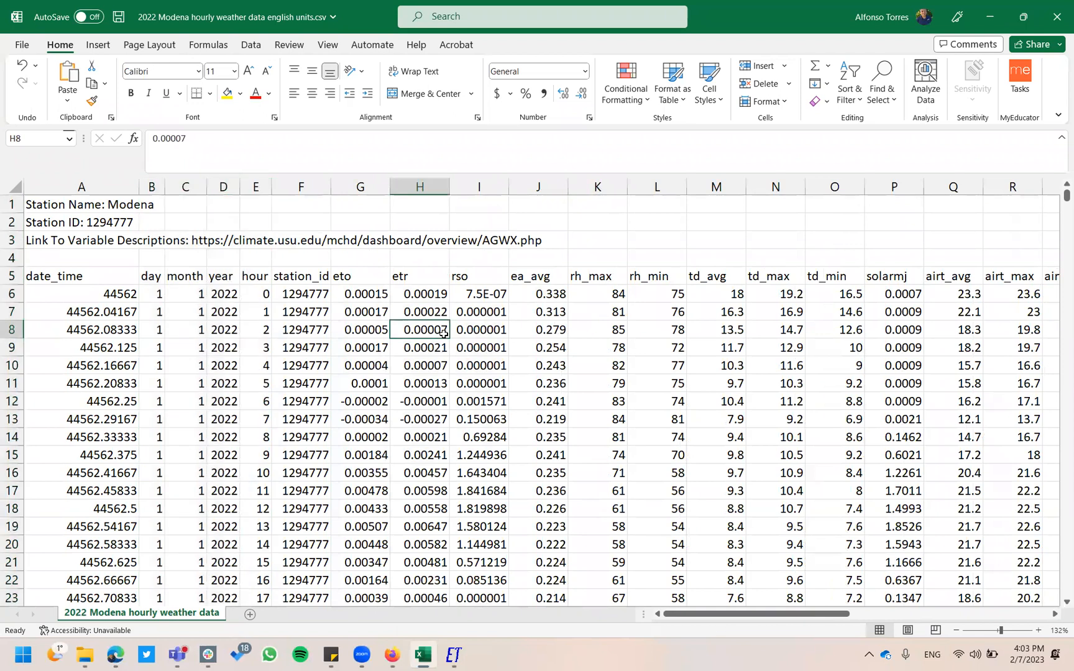
click(310, 187)
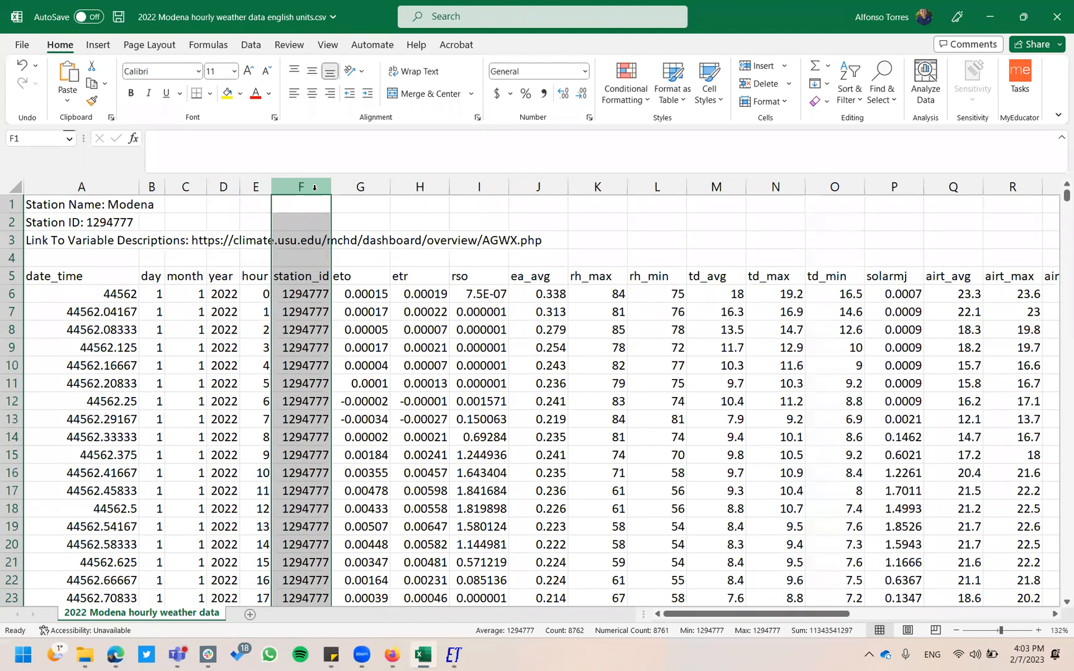
Delete the station_id column so eto directly follows the hour column.
right_click(314, 188)
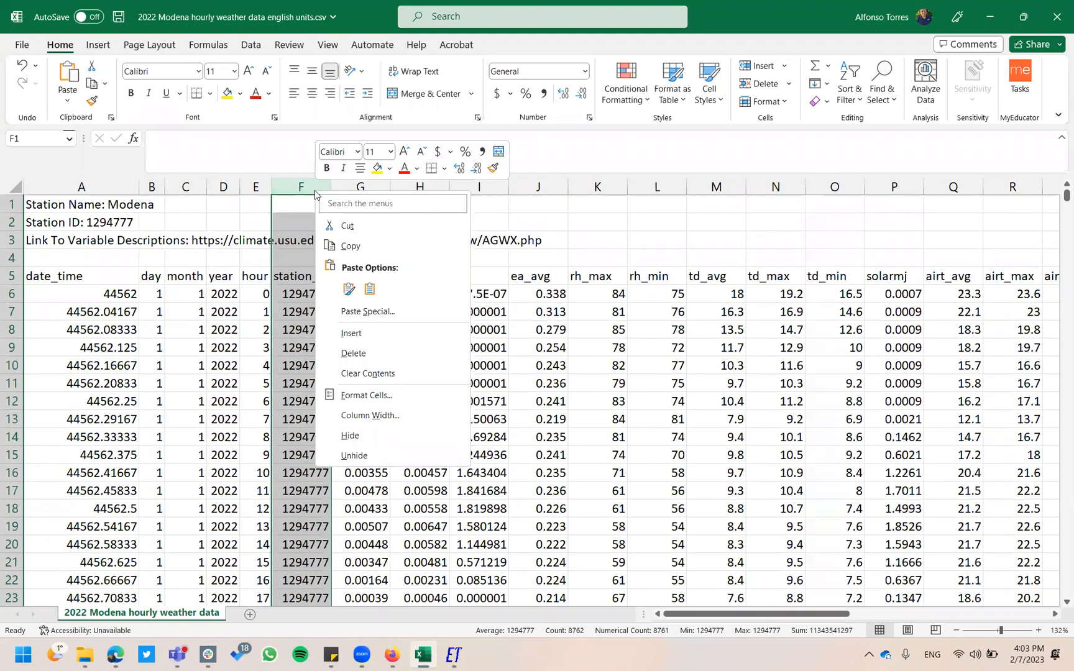
click(370, 352)
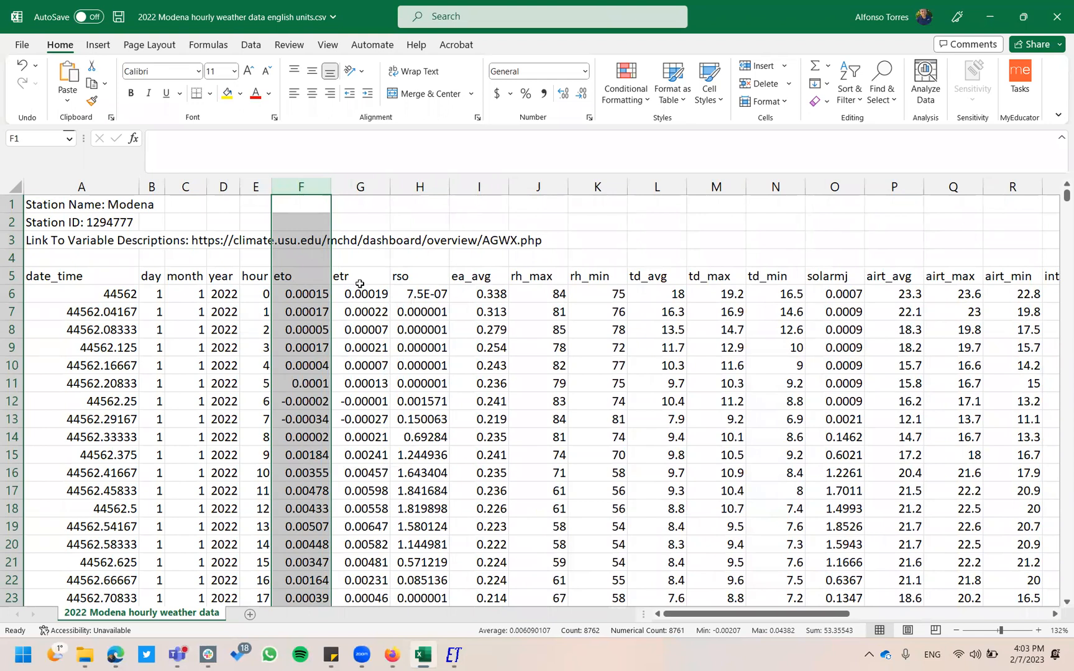
click(417, 282)
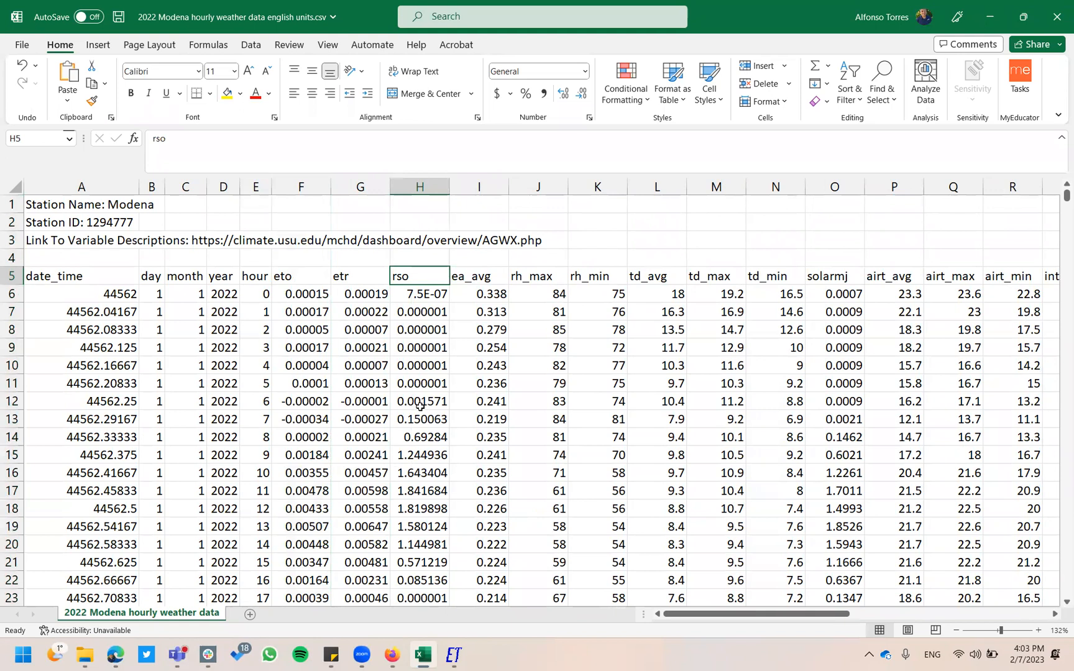
click(487, 283)
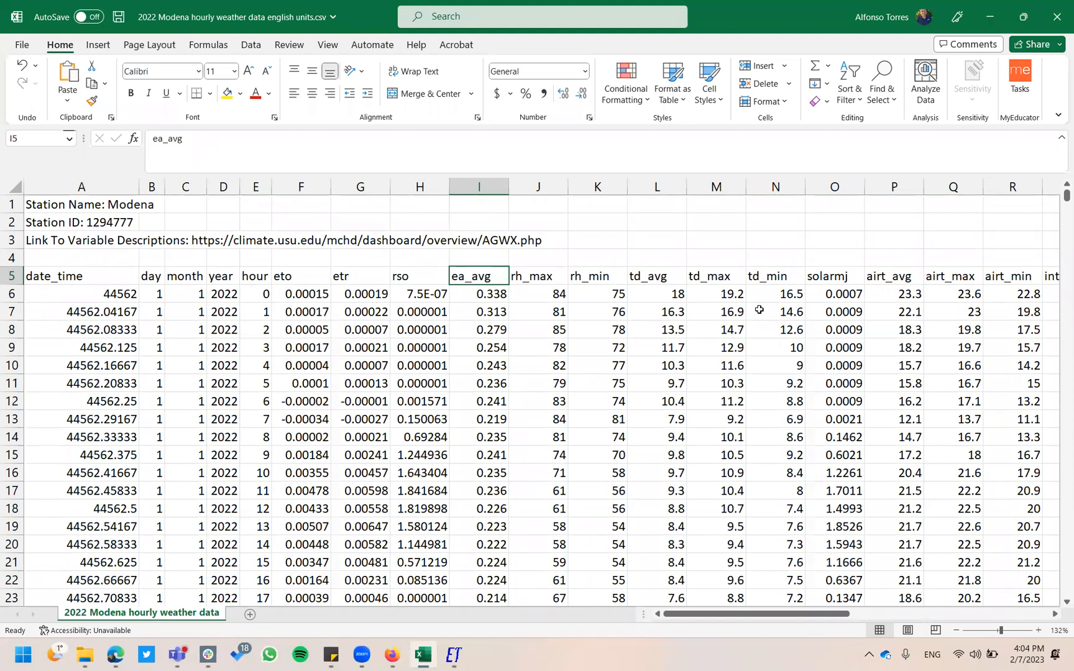
scroll(760, 309, right, 5)
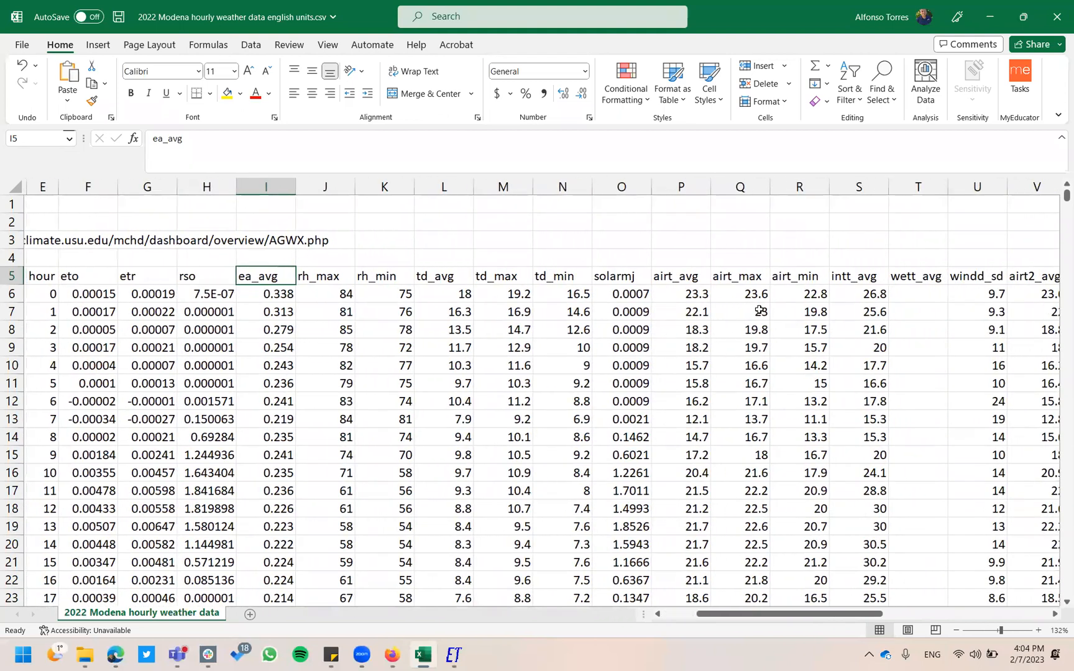
scroll(760, 309, right, 2)
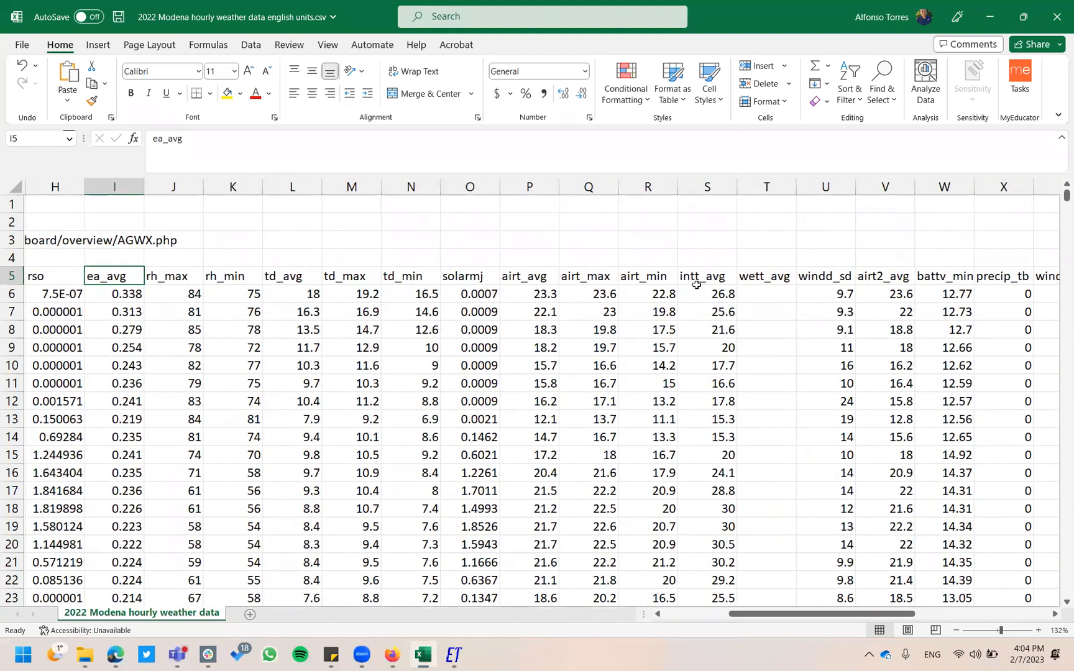
click(712, 278)
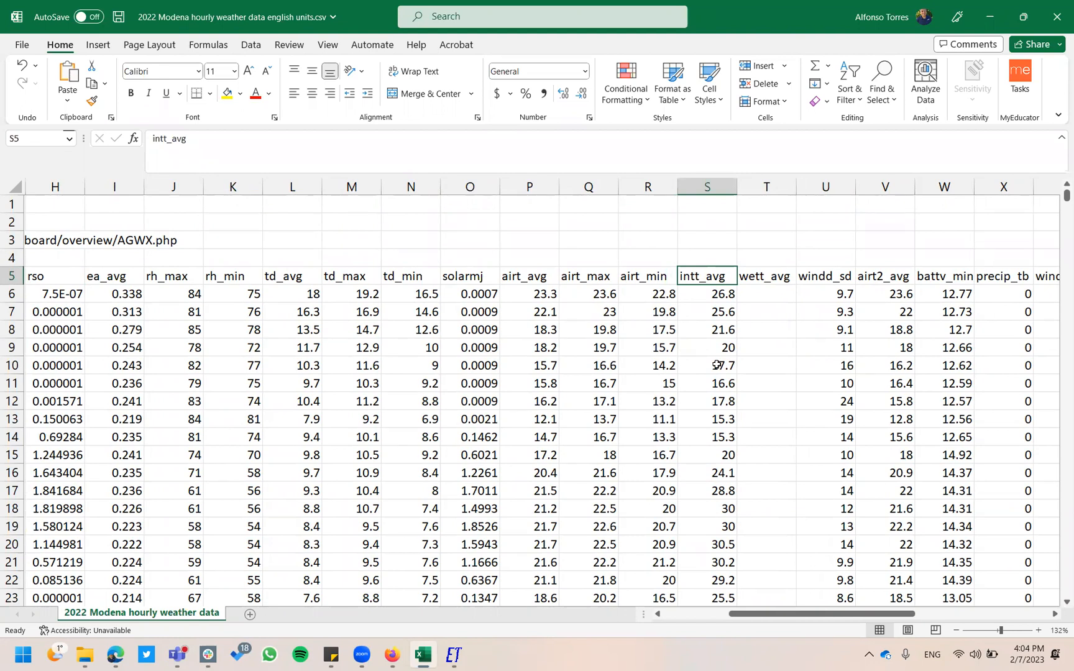
click(780, 279)
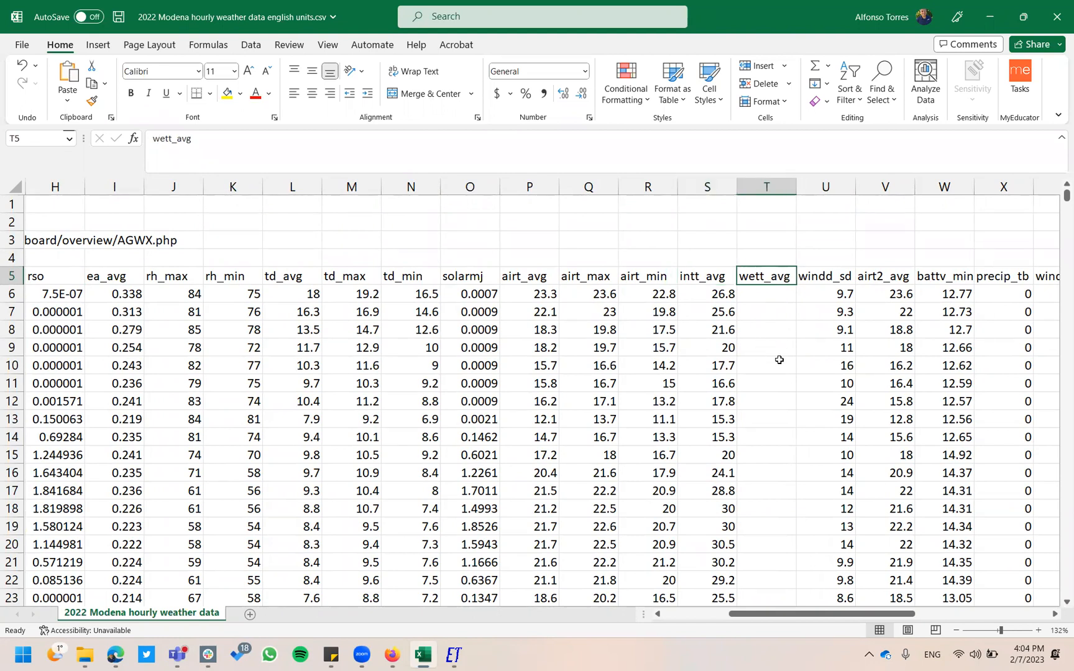
scroll(779, 360, down, 15)
Delete the empty wett_avg column and the windd_sd column.
scroll(778, 360, up, 15)
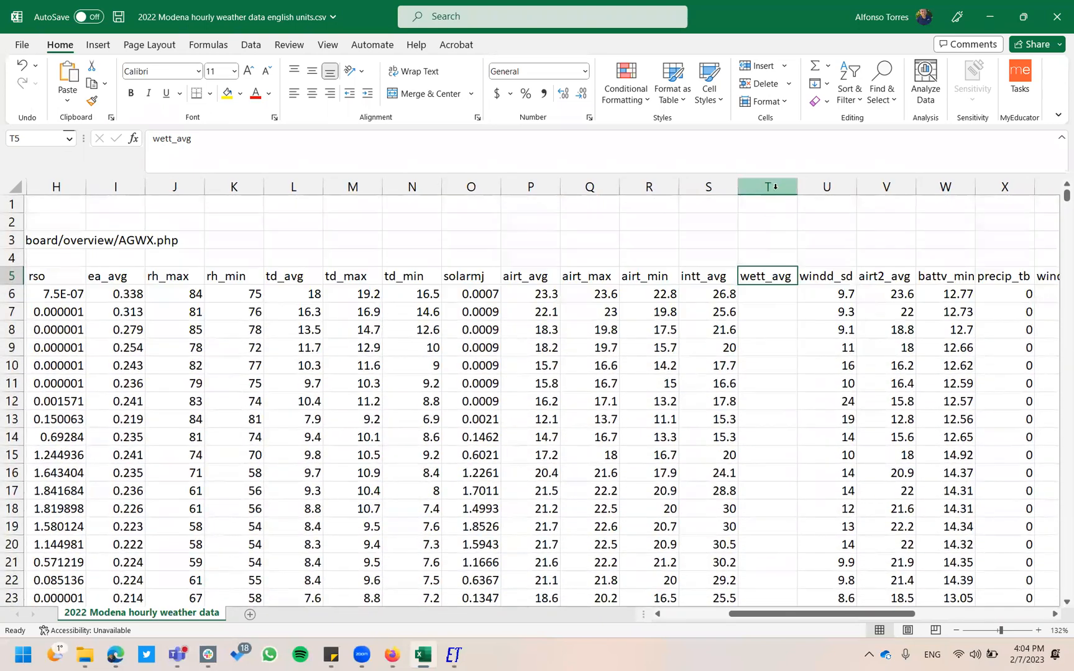
right_click(775, 184)
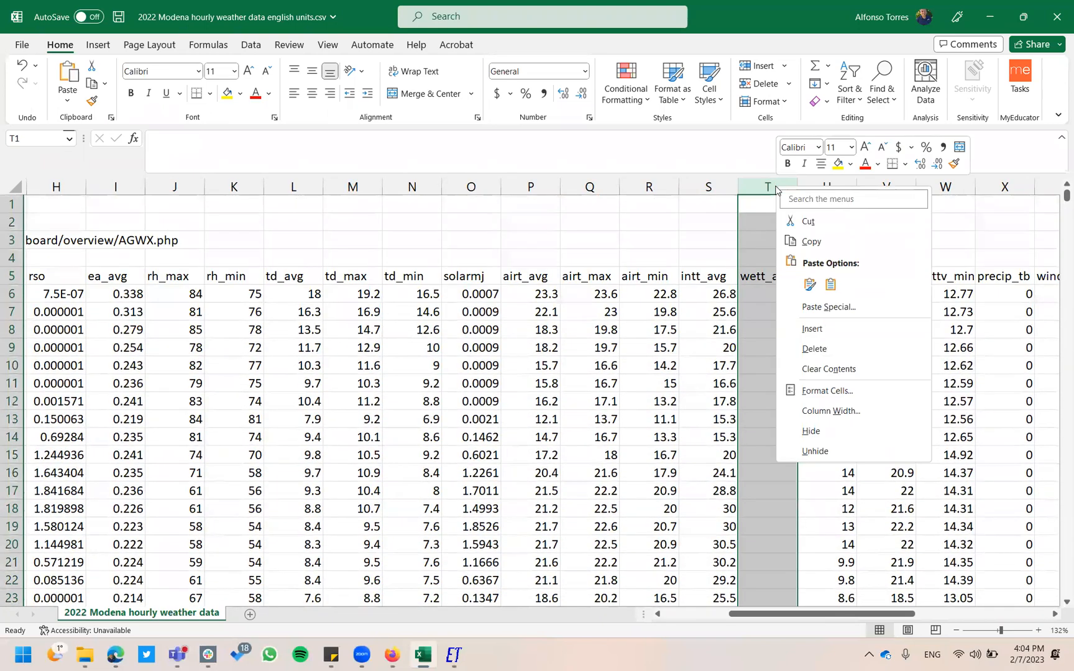
click(830, 346)
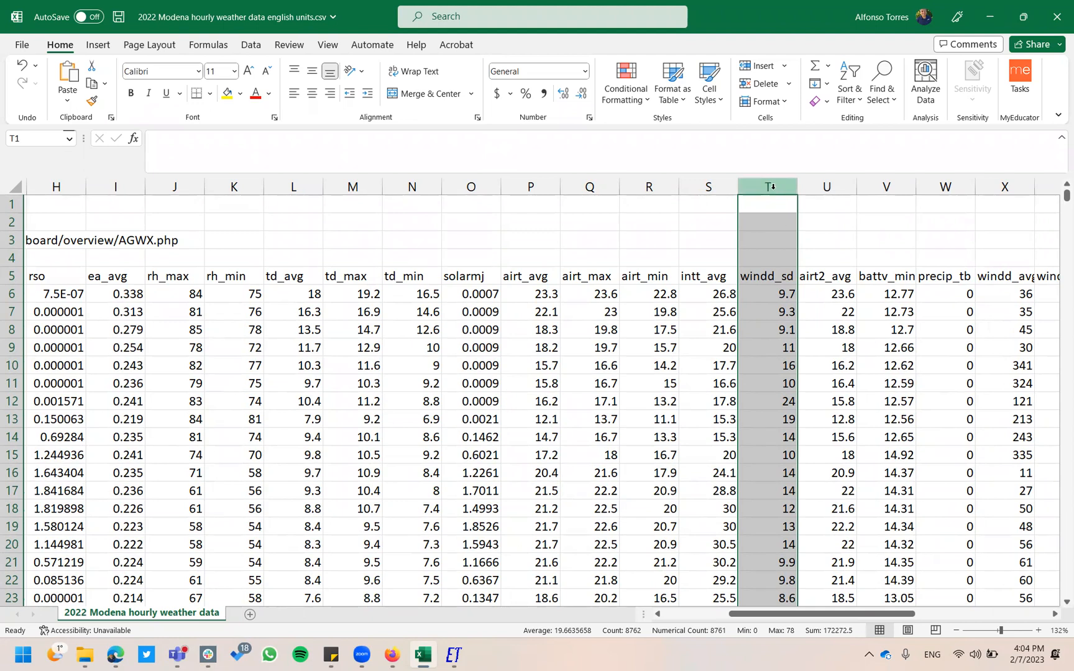
right_click(774, 191)
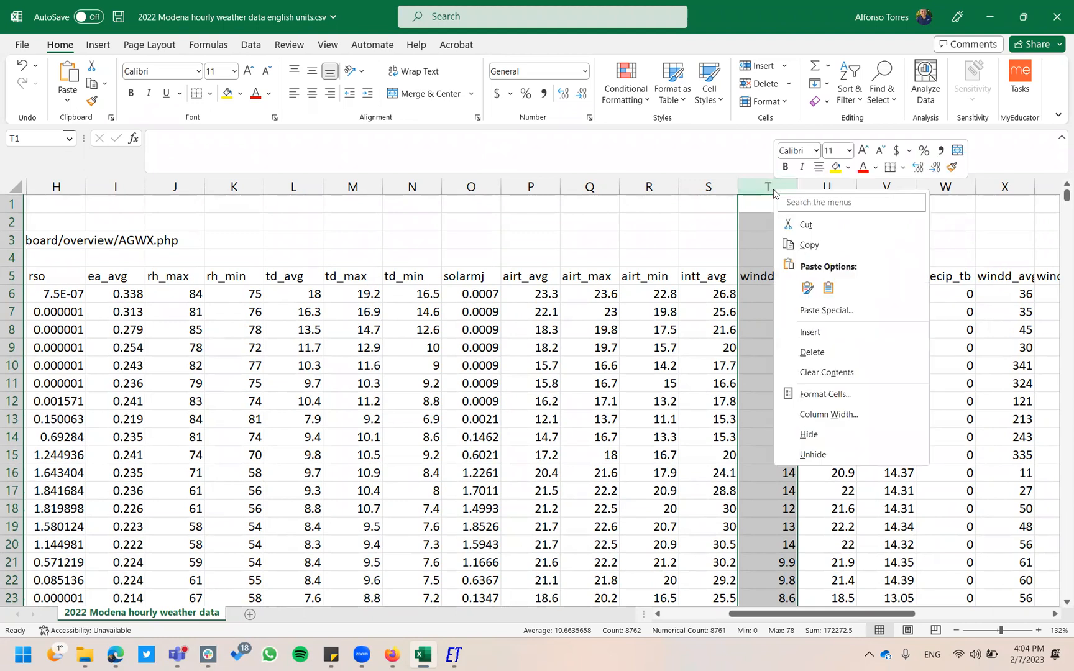
click(828, 350)
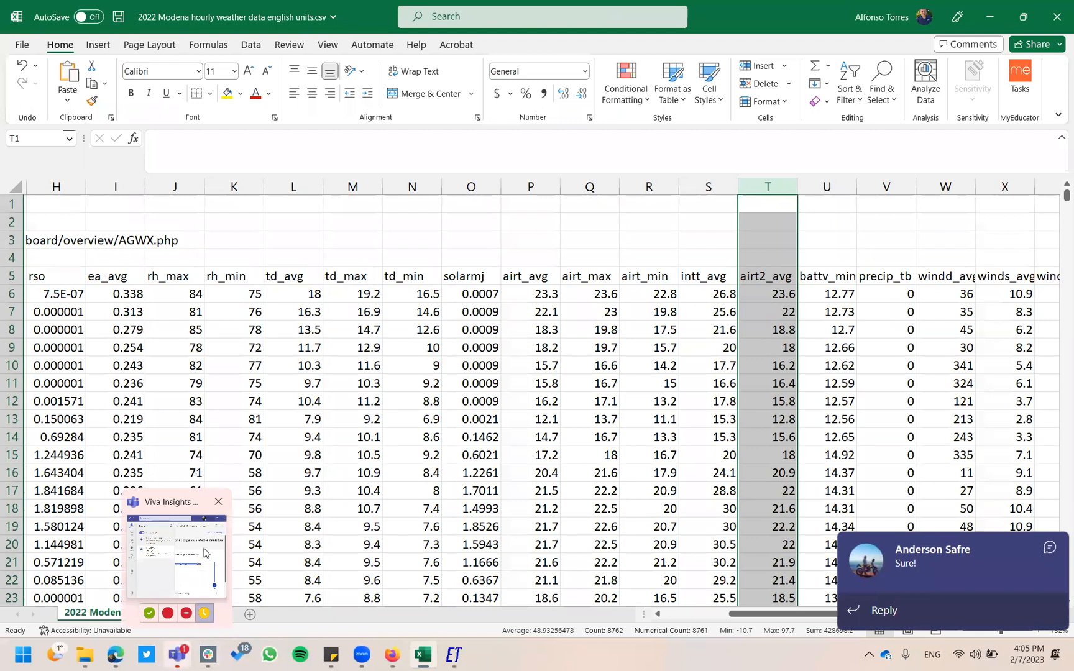
click(213, 506)
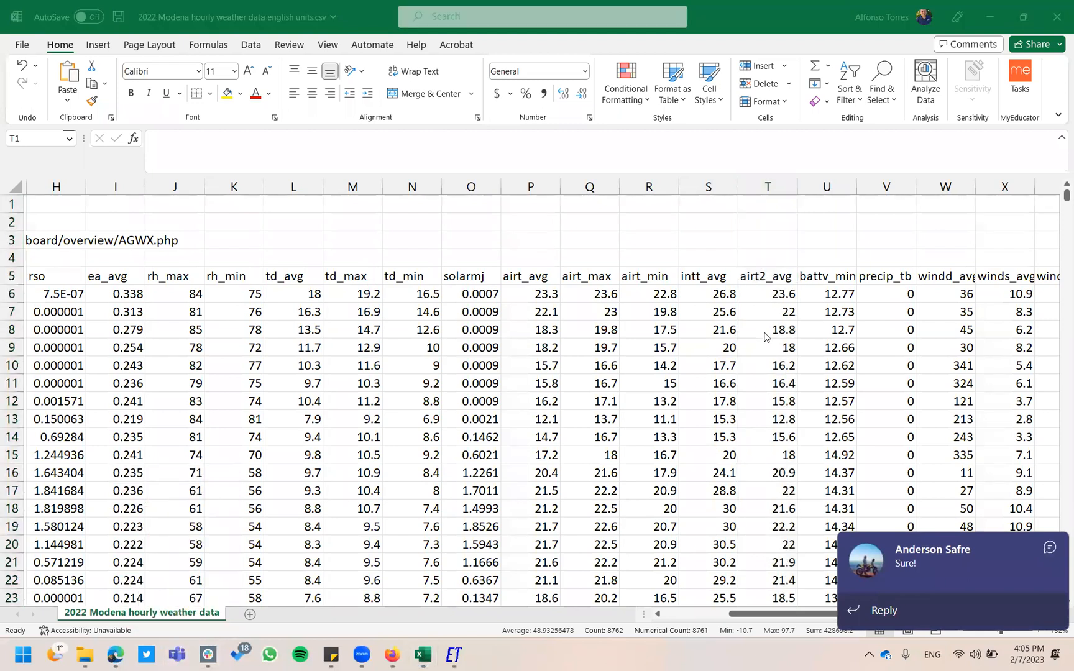
Delete the battv_min and windd_avg columns.
click(831, 186)
right_click(831, 186)
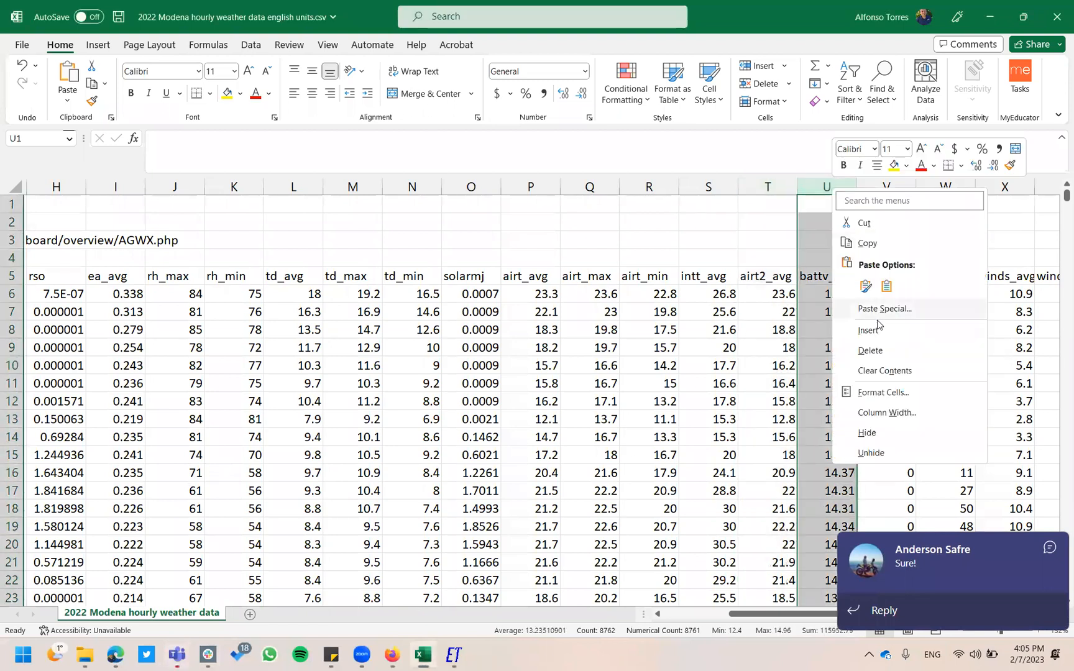
click(886, 347)
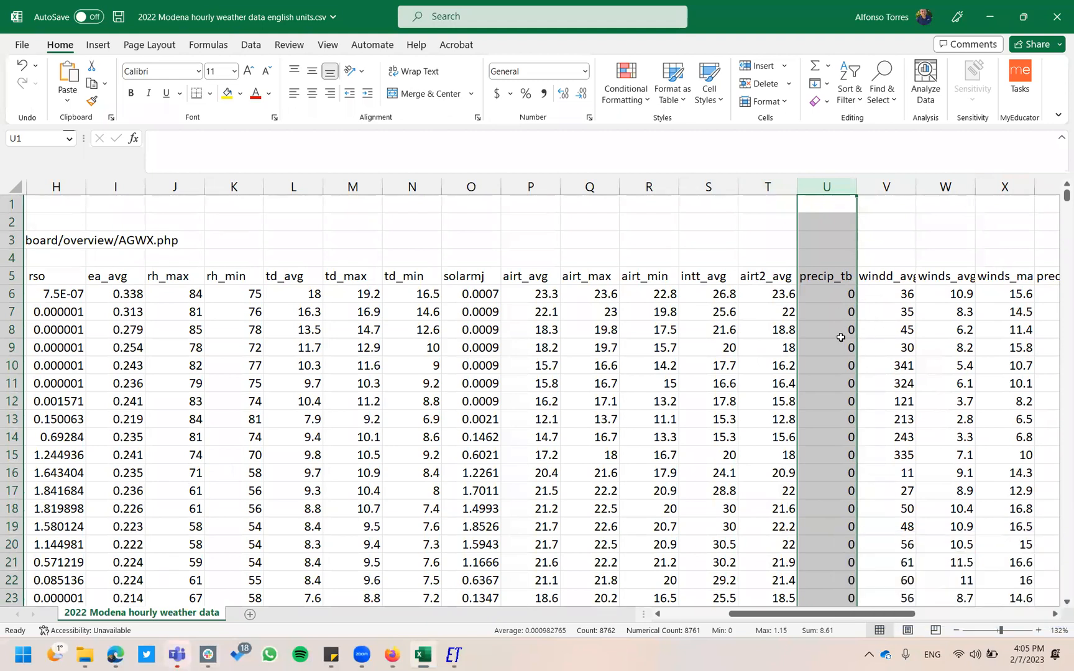
scroll(839, 335, right, 1)
scroll(838, 335, right, 2)
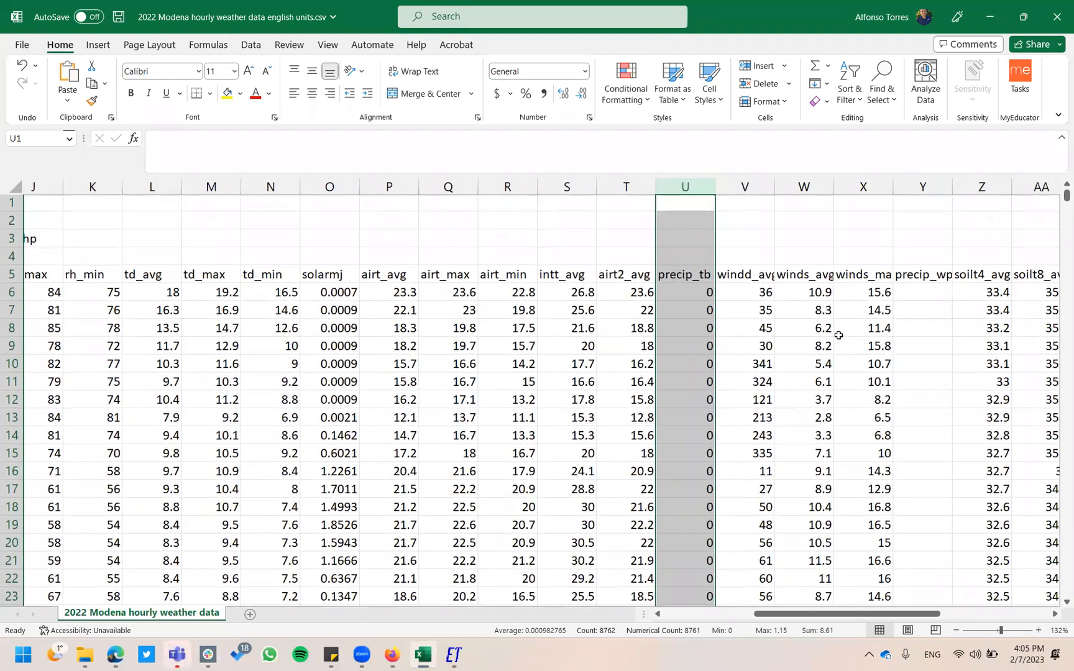
click(760, 275)
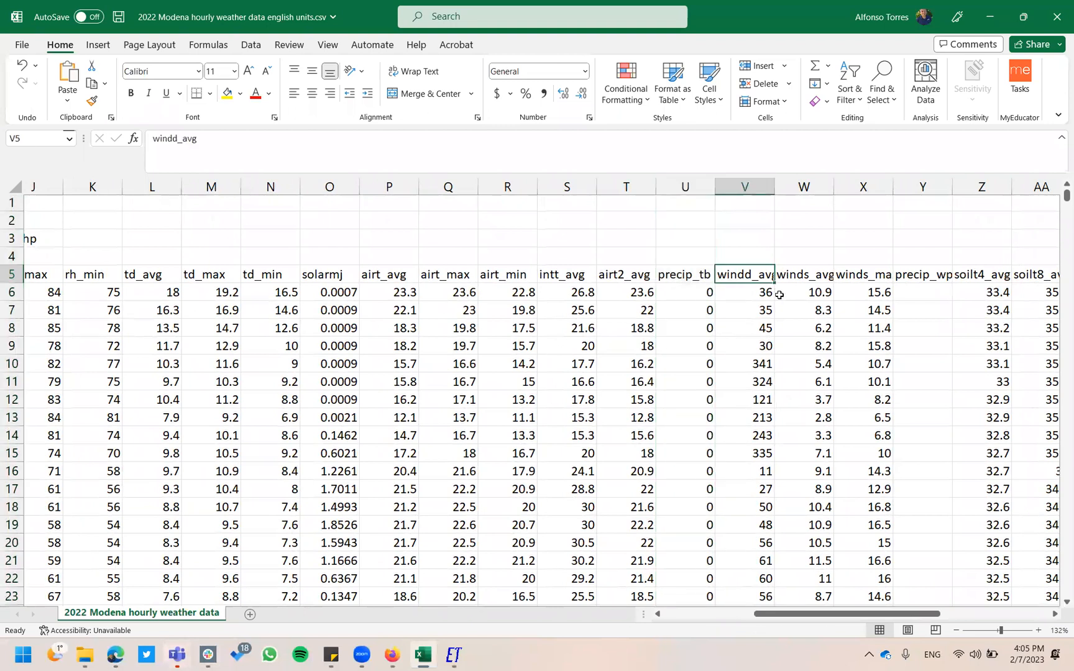
right_click(747, 187)
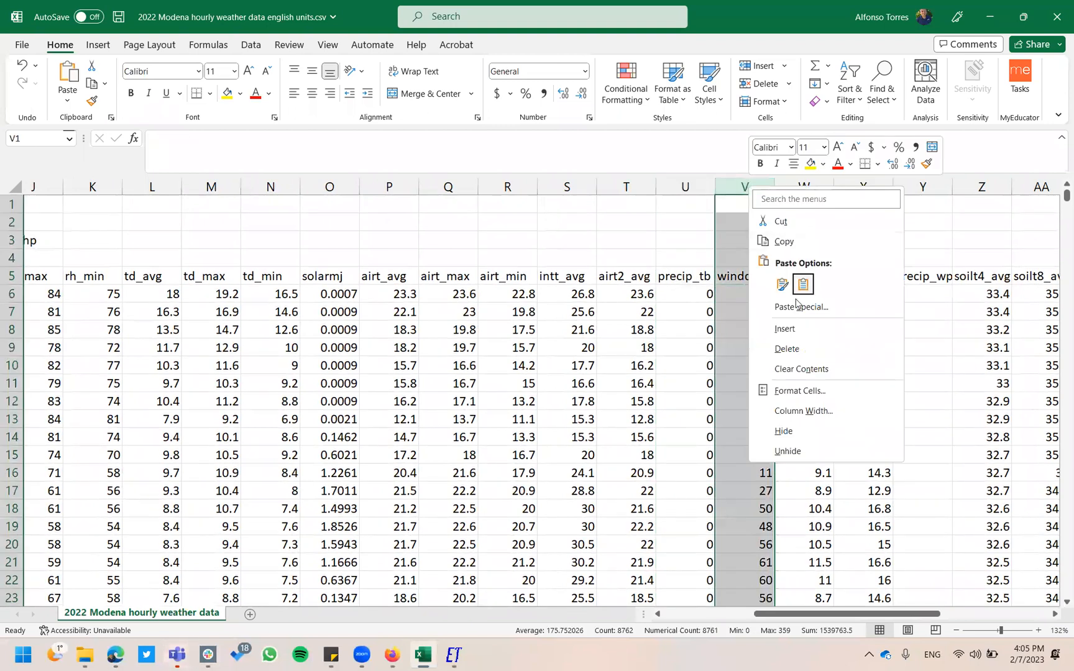
click(798, 345)
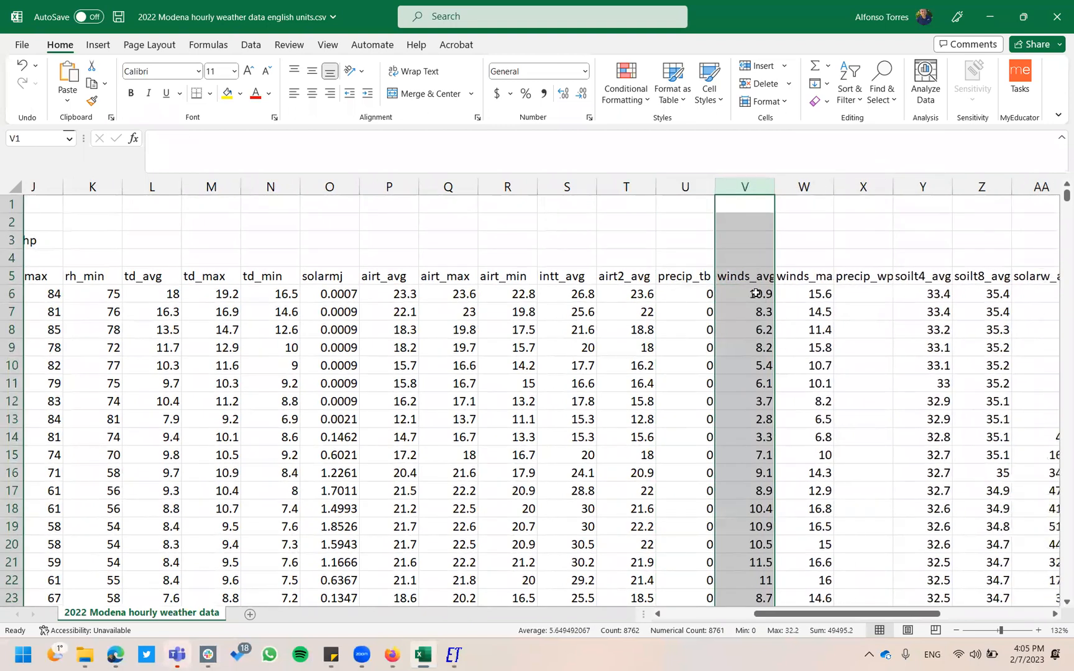
Delete the empty precip_wpg column after winds_max.
click(807, 278)
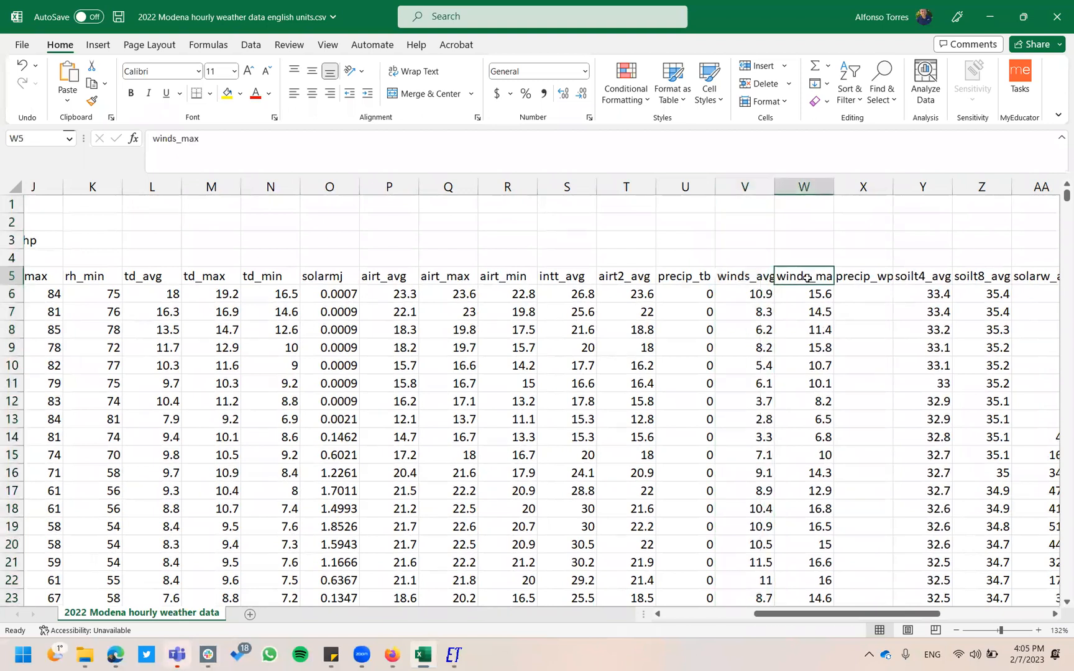
click(872, 279)
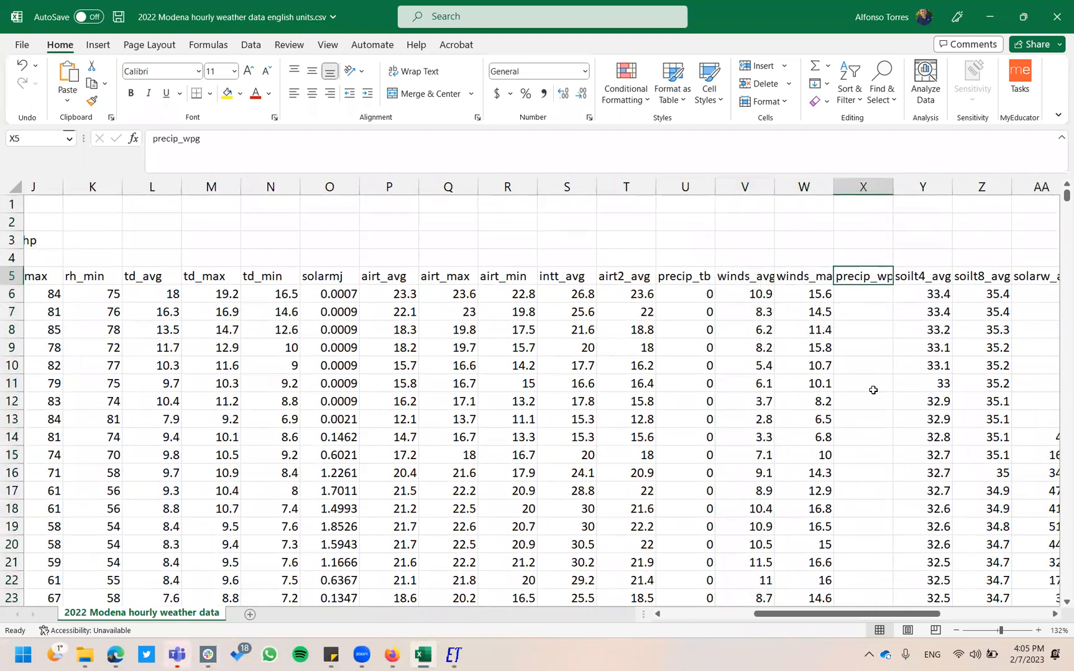
scroll(874, 390, down, 6)
scroll(873, 389, up, 6)
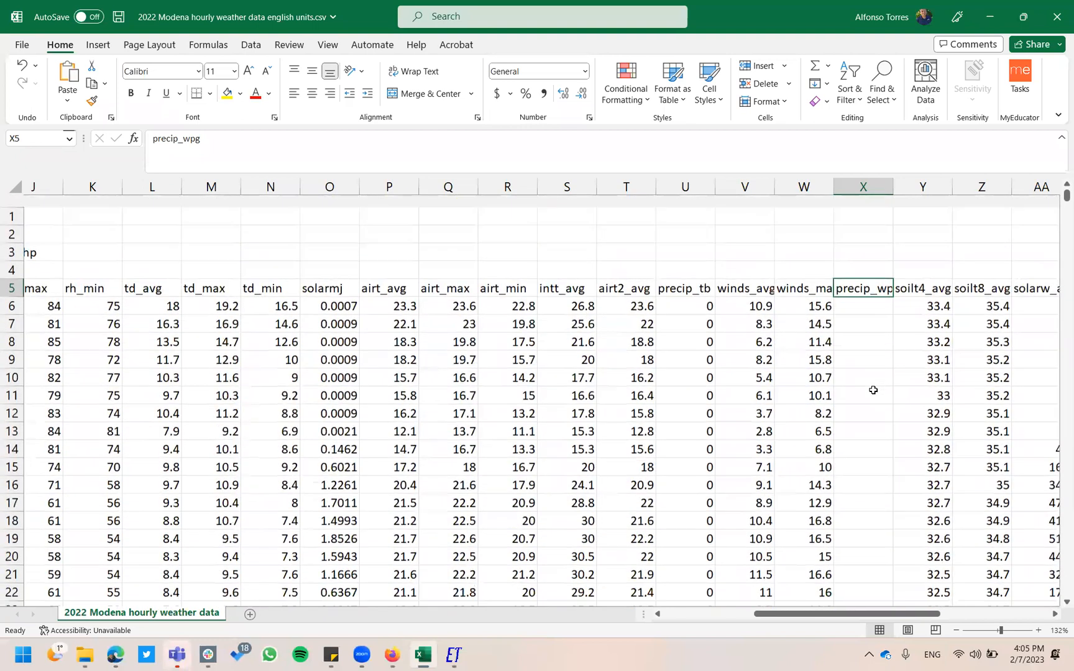
click(877, 184)
right_click(879, 185)
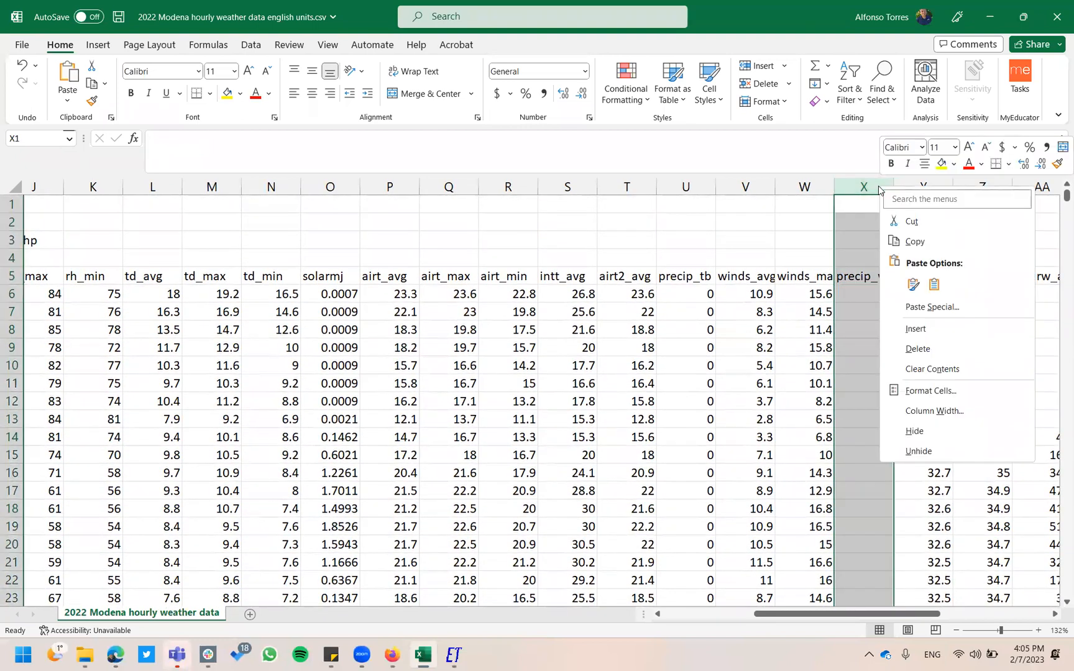
click(922, 355)
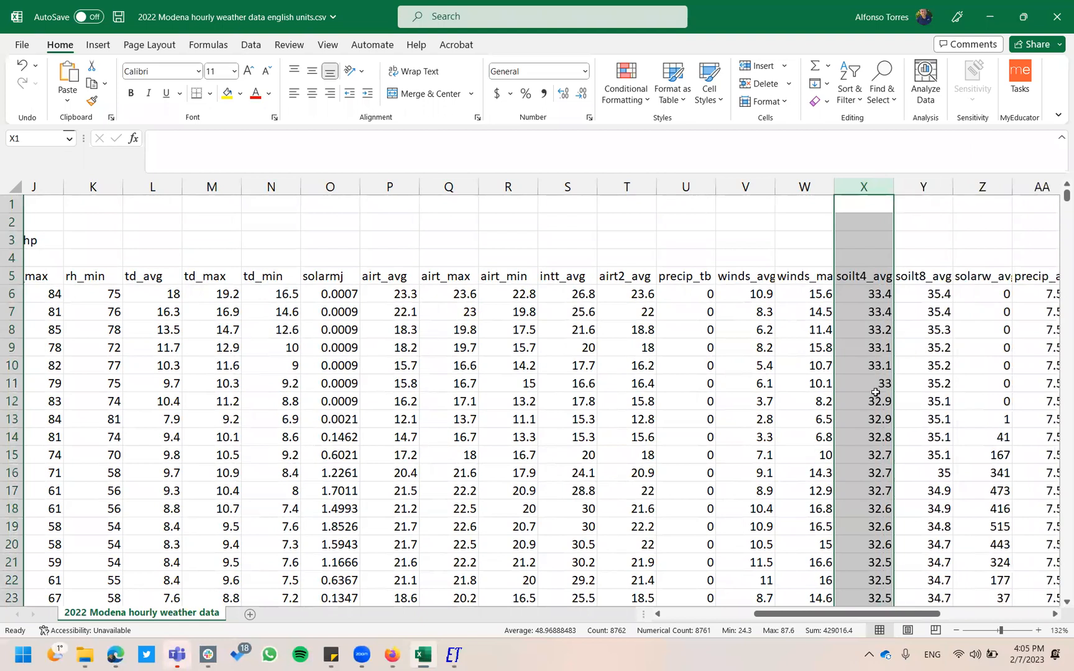
Delete the soilt4_avg and soilt8_avg soil temperature columns together.
scroll(876, 392, right, 3)
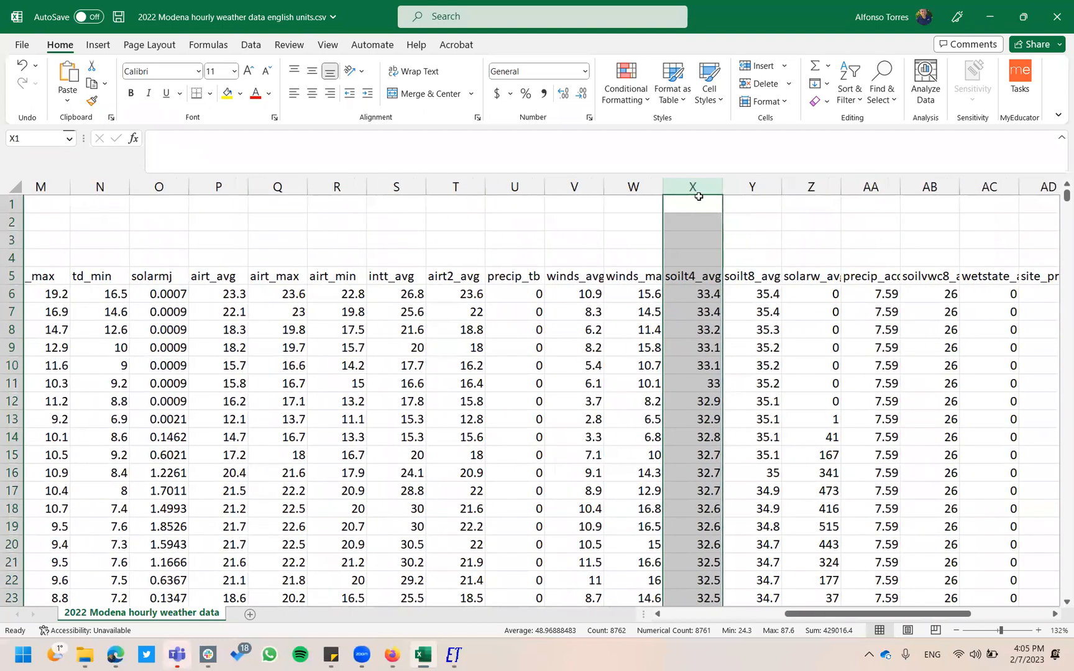
drag(695, 188, 742, 187)
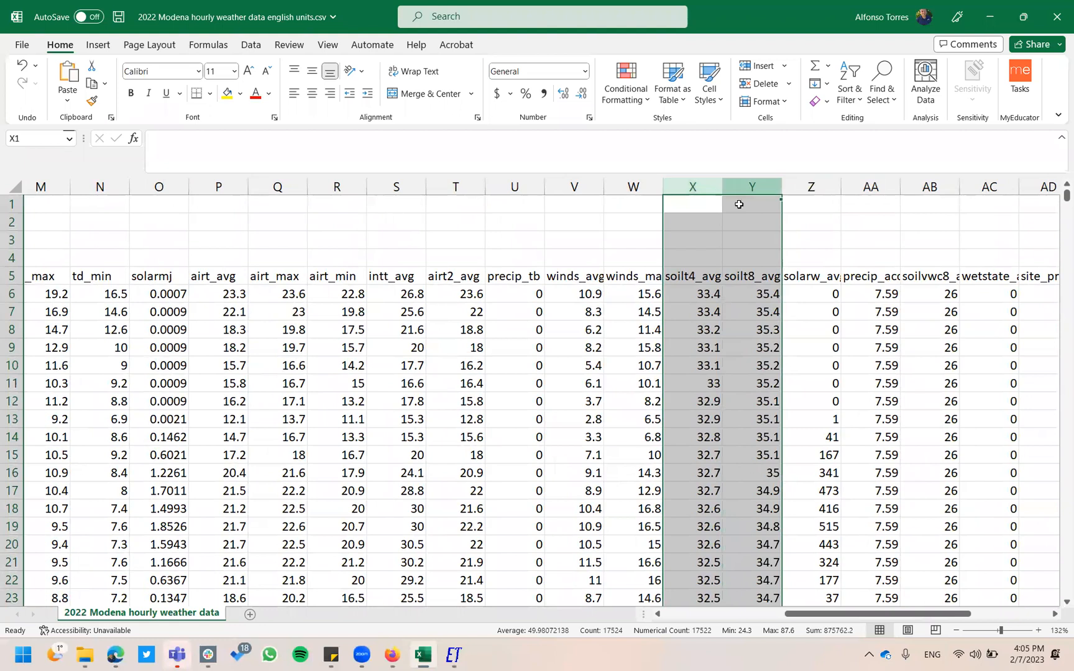
right_click(741, 226)
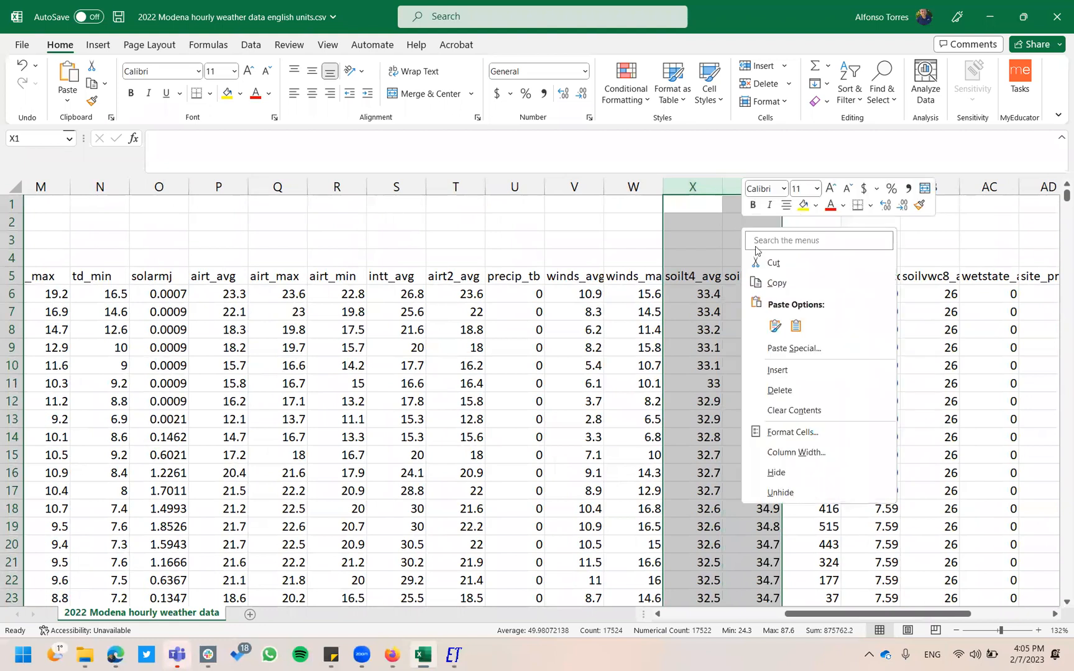
click(805, 390)
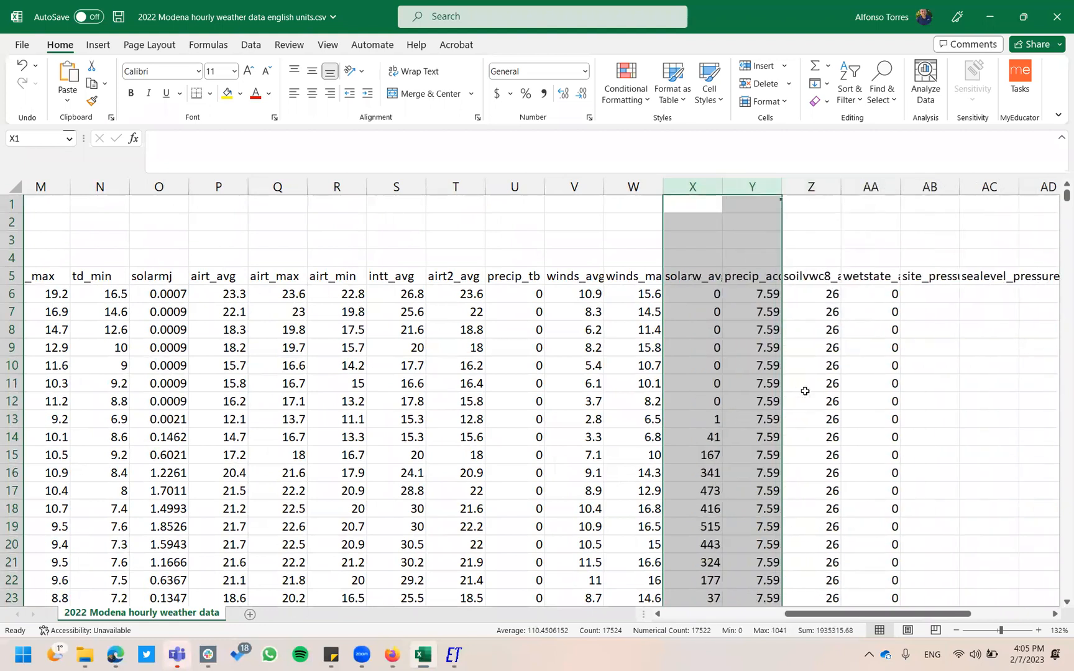
click(911, 391)
scroll(911, 391, right, 3)
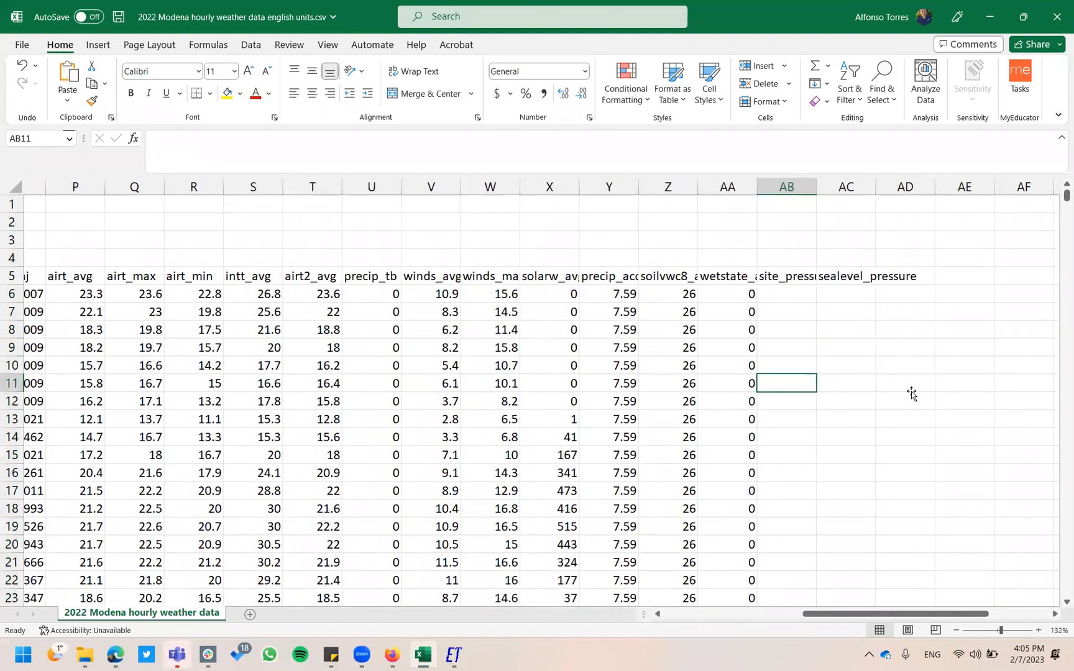
Delete the two pressure columns together.
drag(845, 186, 798, 180)
right_click(796, 218)
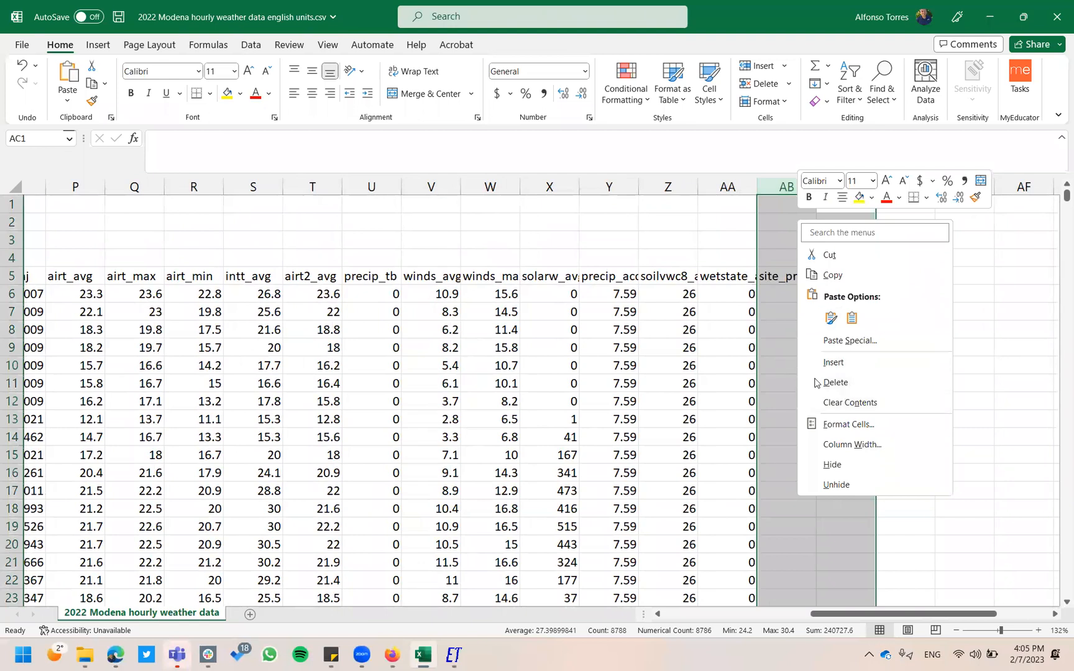
click(839, 383)
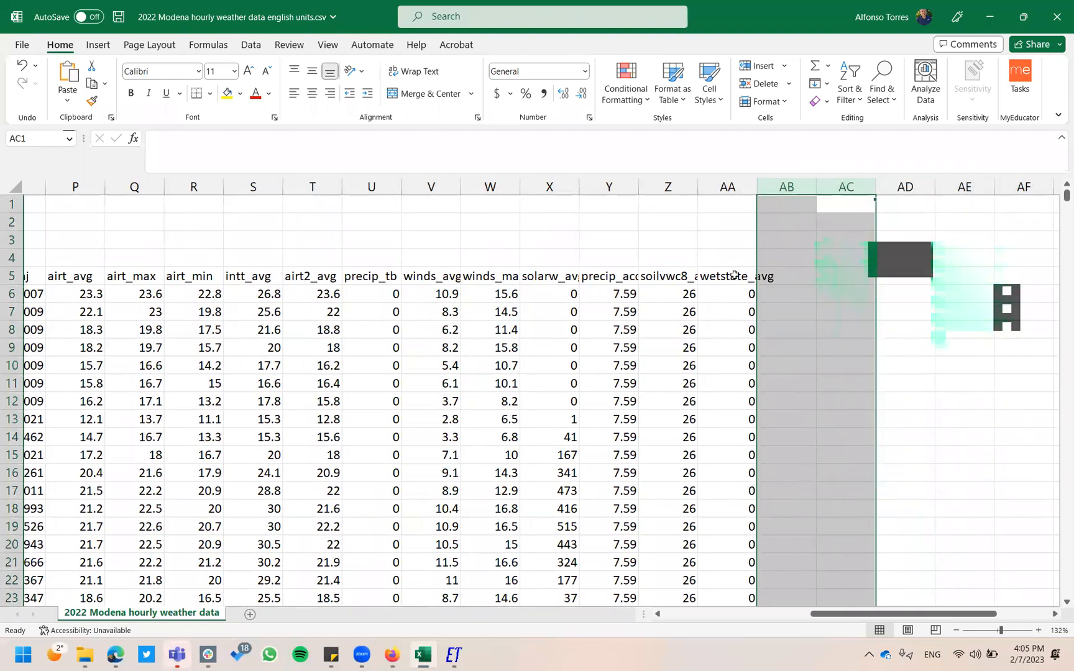
click(735, 275)
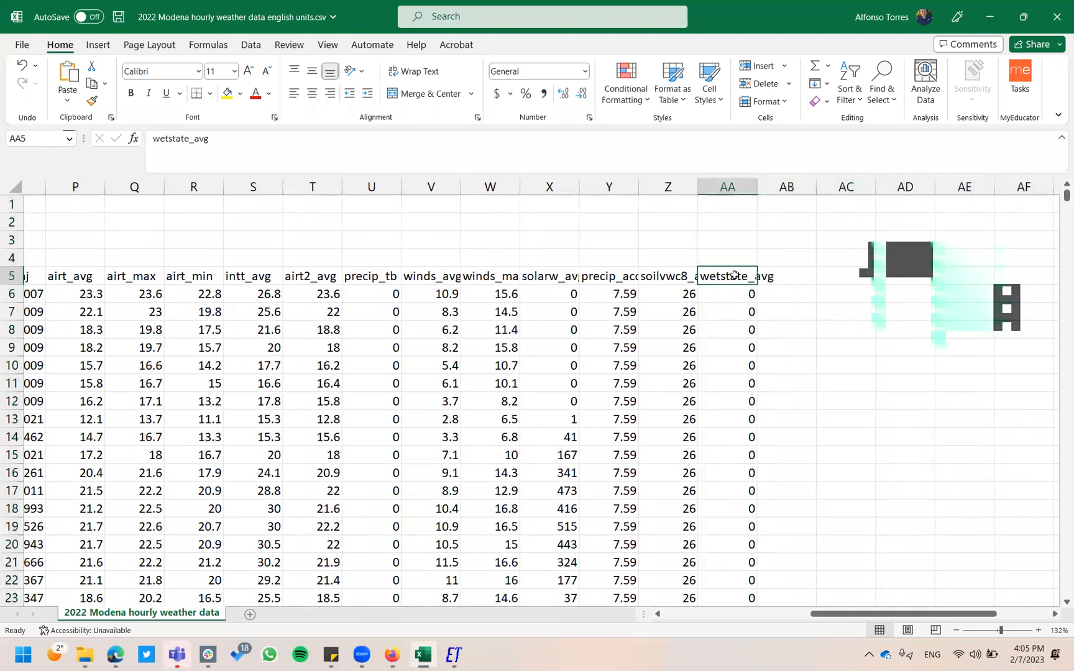
Delete the wetstate_avg and soilvwc8_avg columns.
right_click(735, 187)
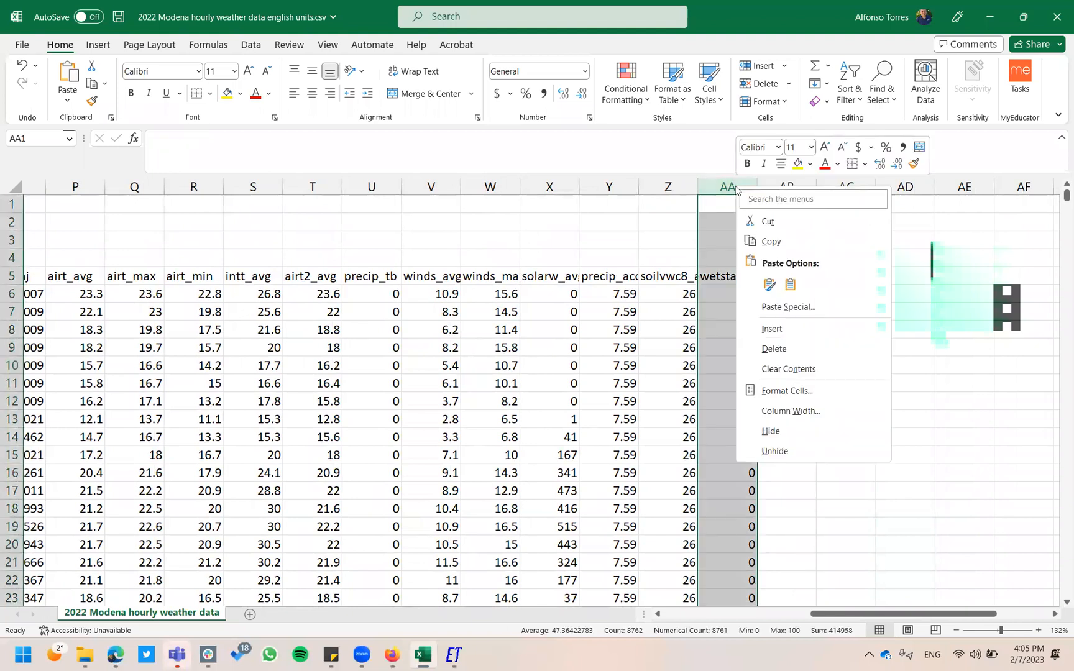
click(775, 348)
click(681, 278)
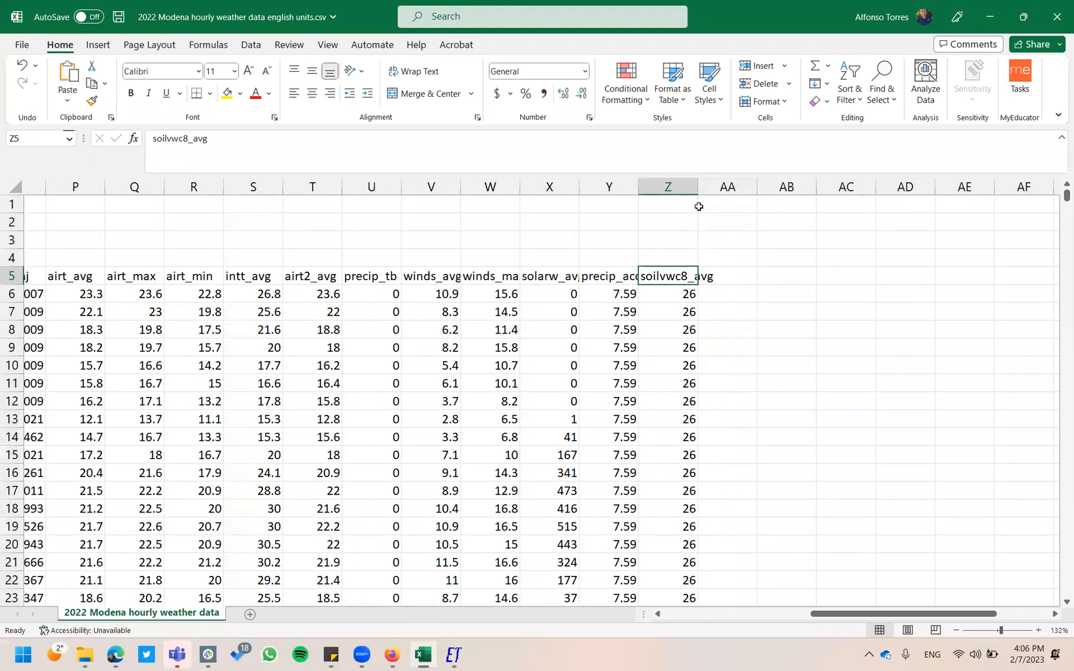
click(679, 189)
right_click(680, 189)
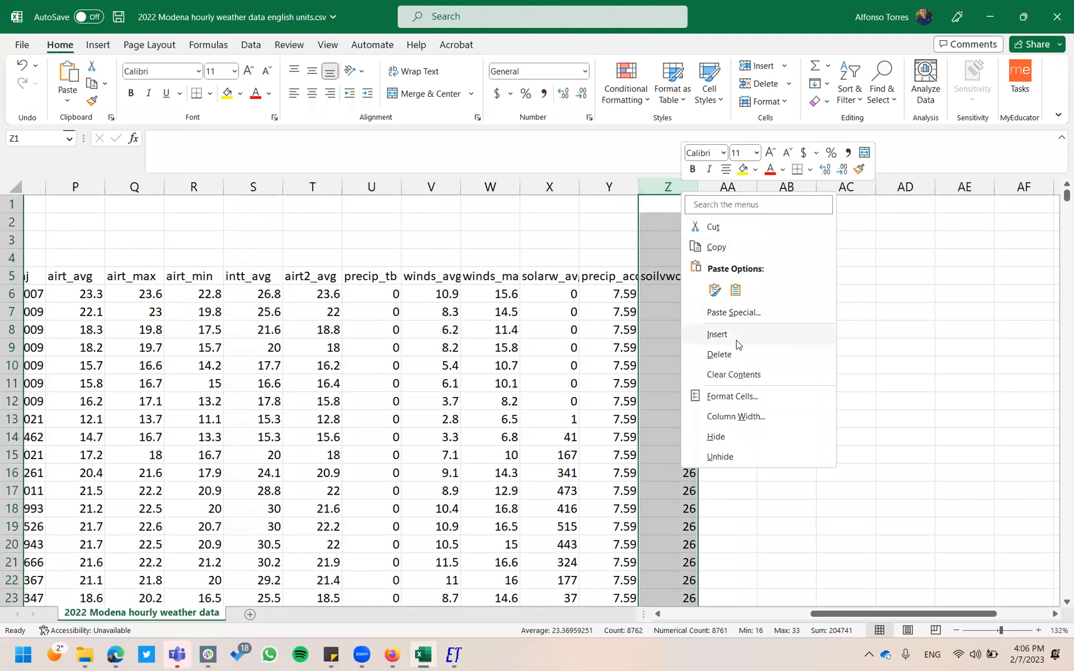
click(736, 352)
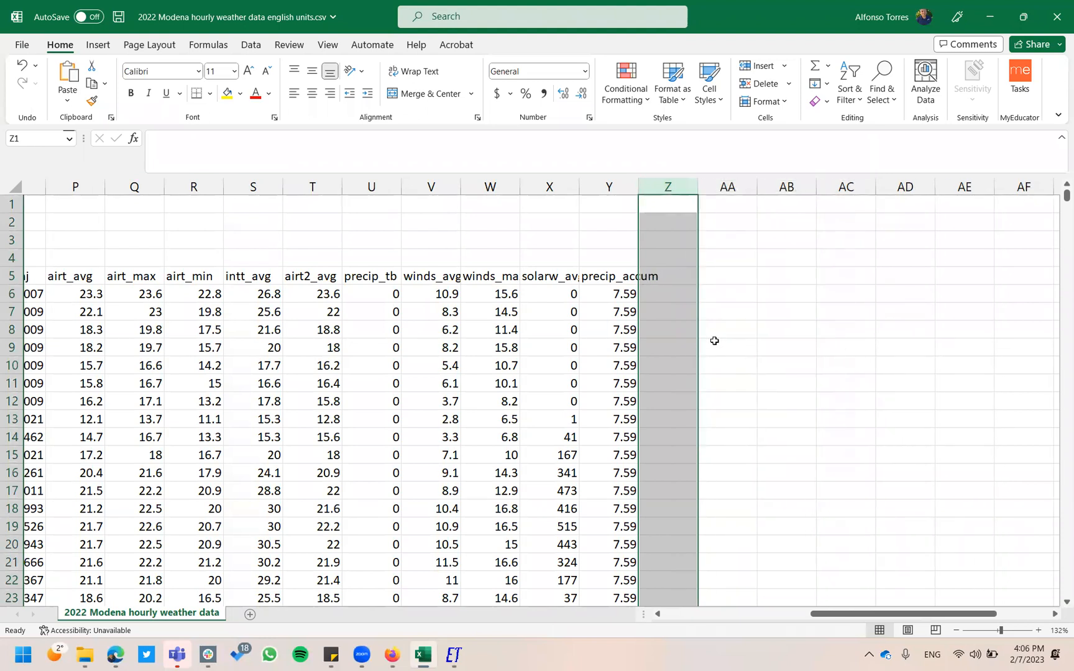
Delete the precip_accum column, leaving solarw_avg as the last column.
click(616, 278)
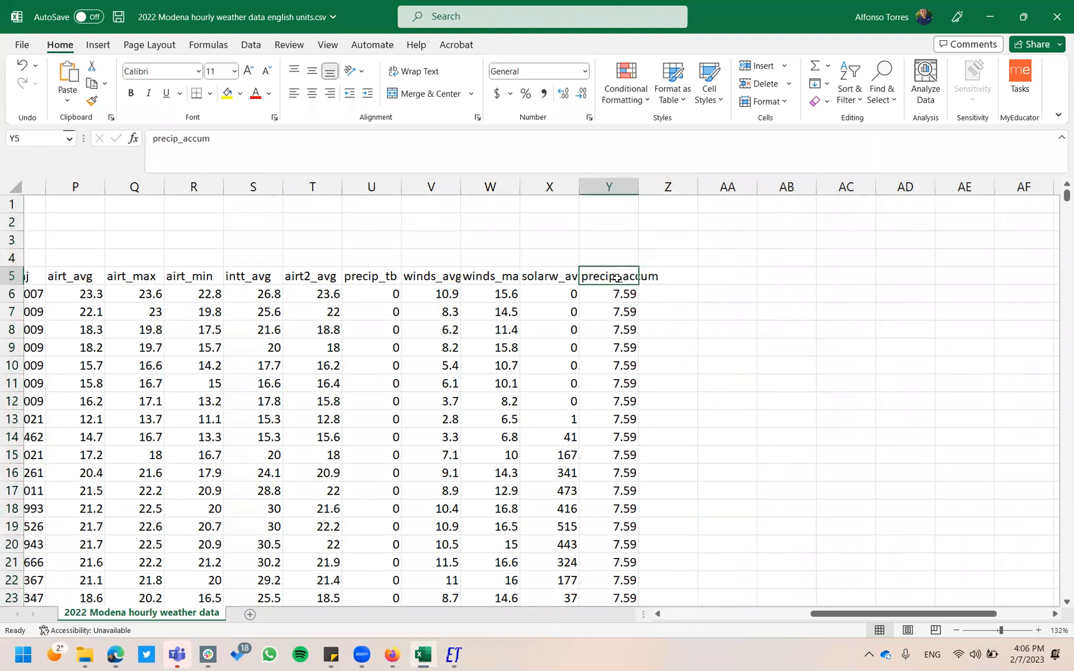
right_click(625, 187)
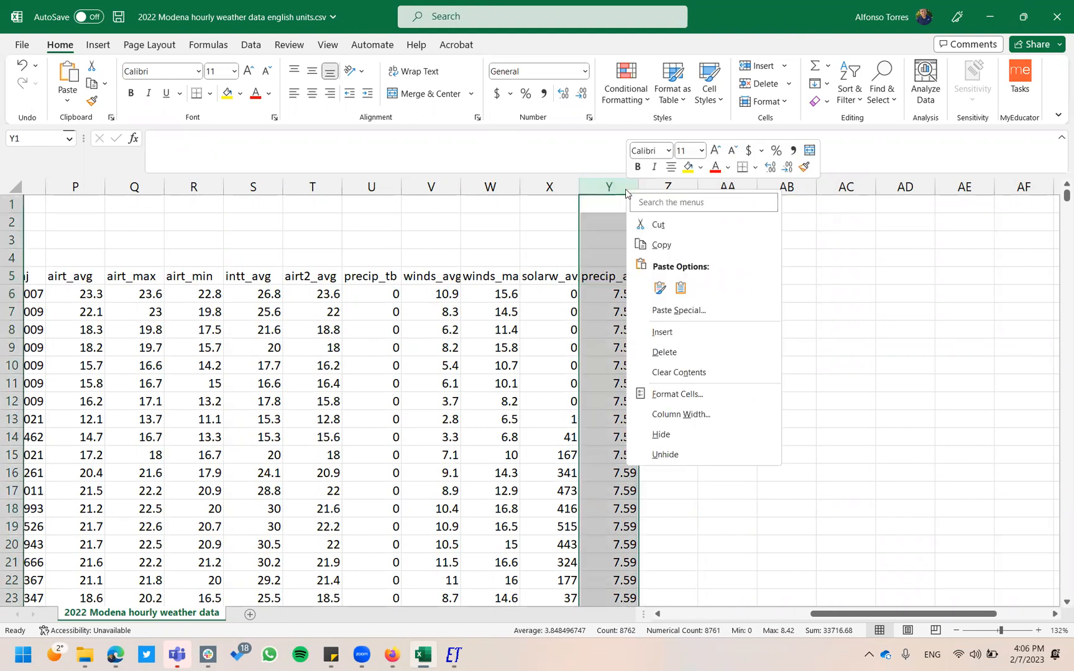
click(673, 346)
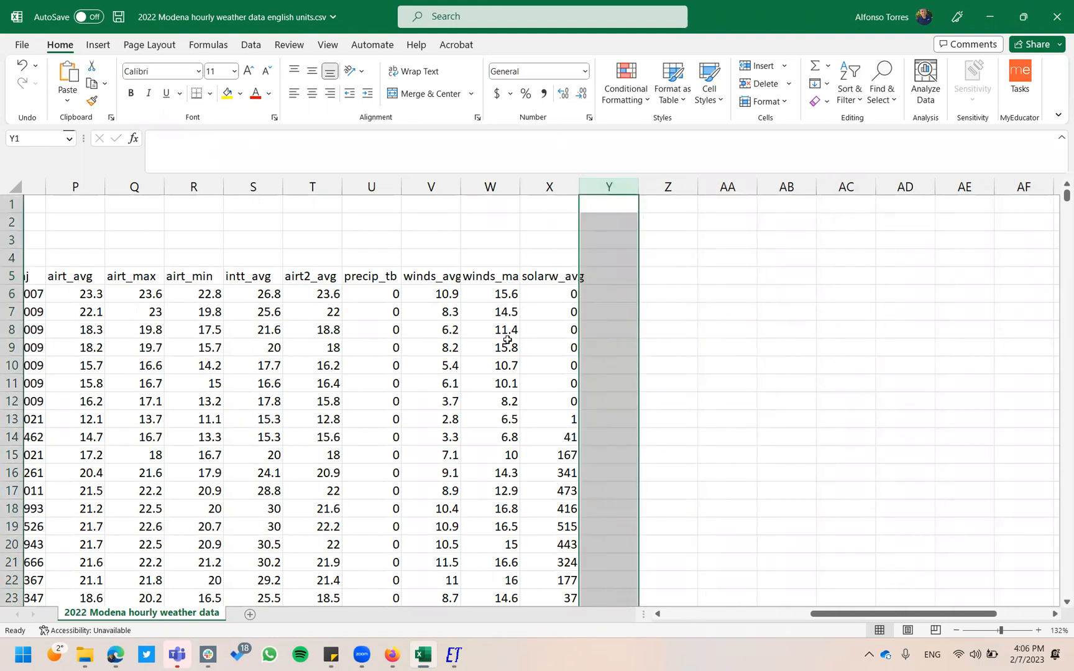
scroll(507, 340, left, 5)
scroll(507, 340, left, 2)
scroll(507, 340, right, 5)
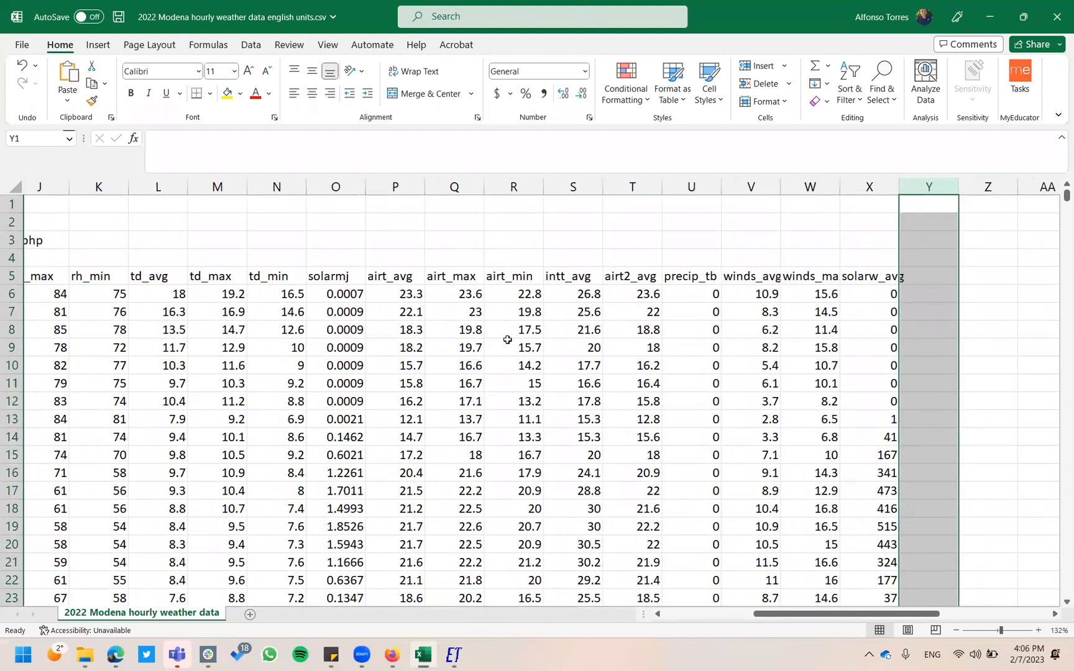
Verify the month, year and hour formulas in C8, D8 and E8, e.g. =HOUR(A8) giving 2.
click(415, 315)
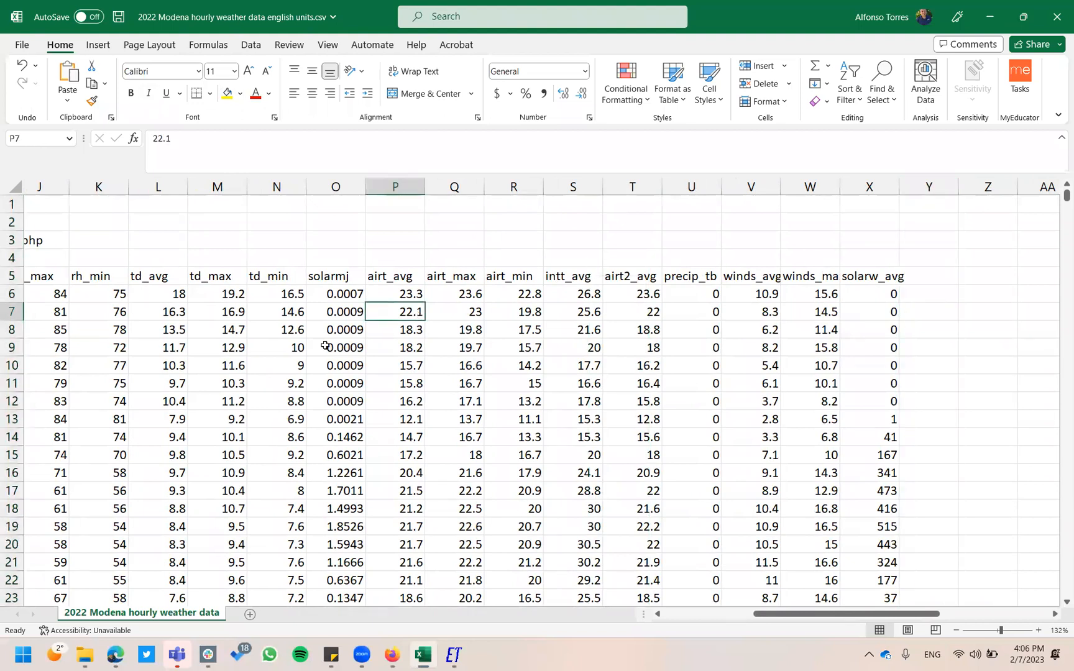
scroll(325, 345, left, 5)
click(204, 329)
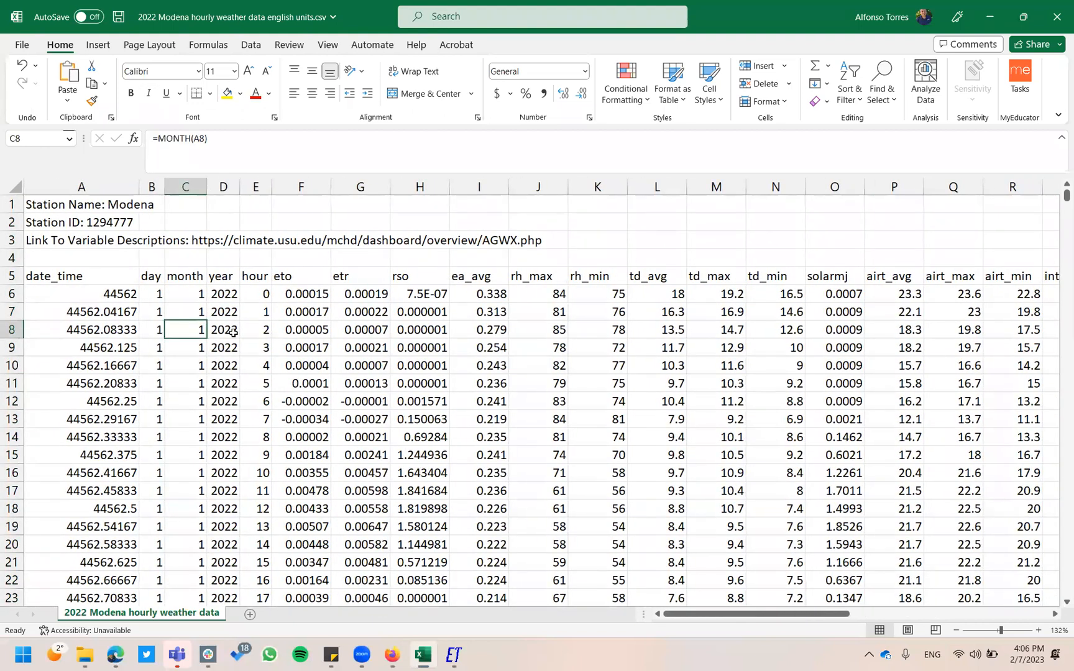
click(235, 332)
click(259, 332)
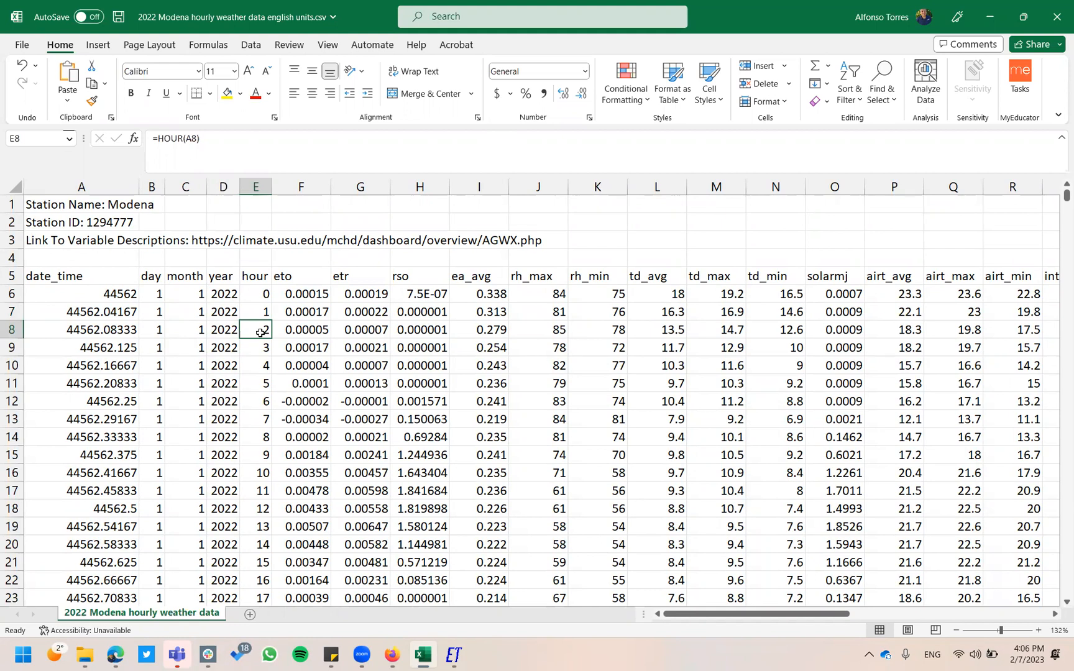
click(24, 45)
Set Save As to CSV (Comma delimited), named '2022 Modena hourly weather data english units clean'.
click(48, 228)
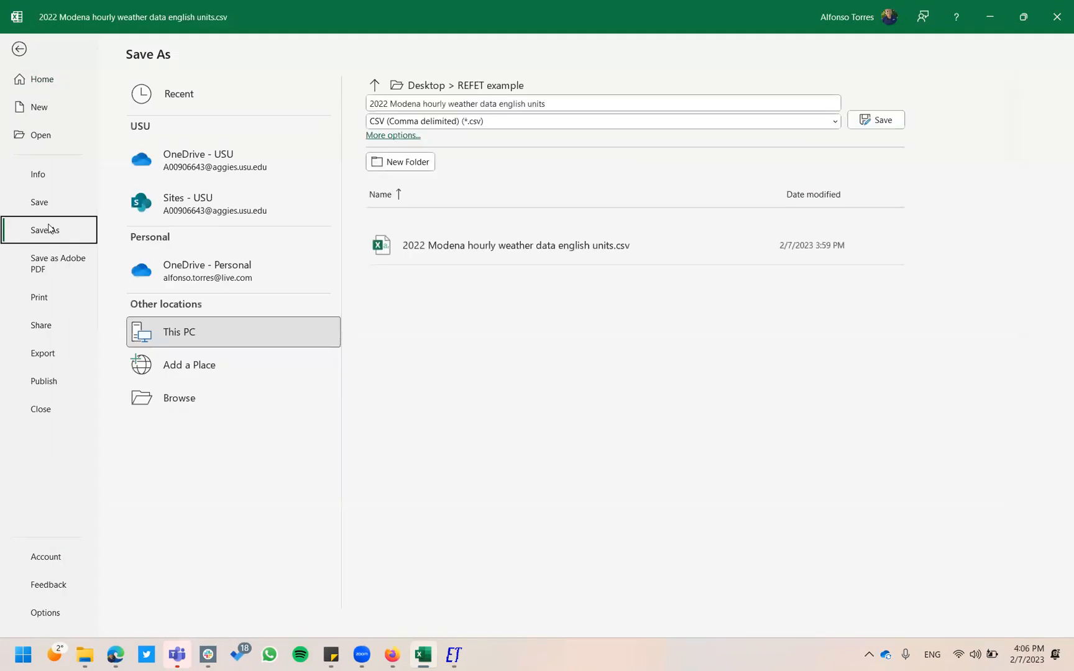
click(549, 122)
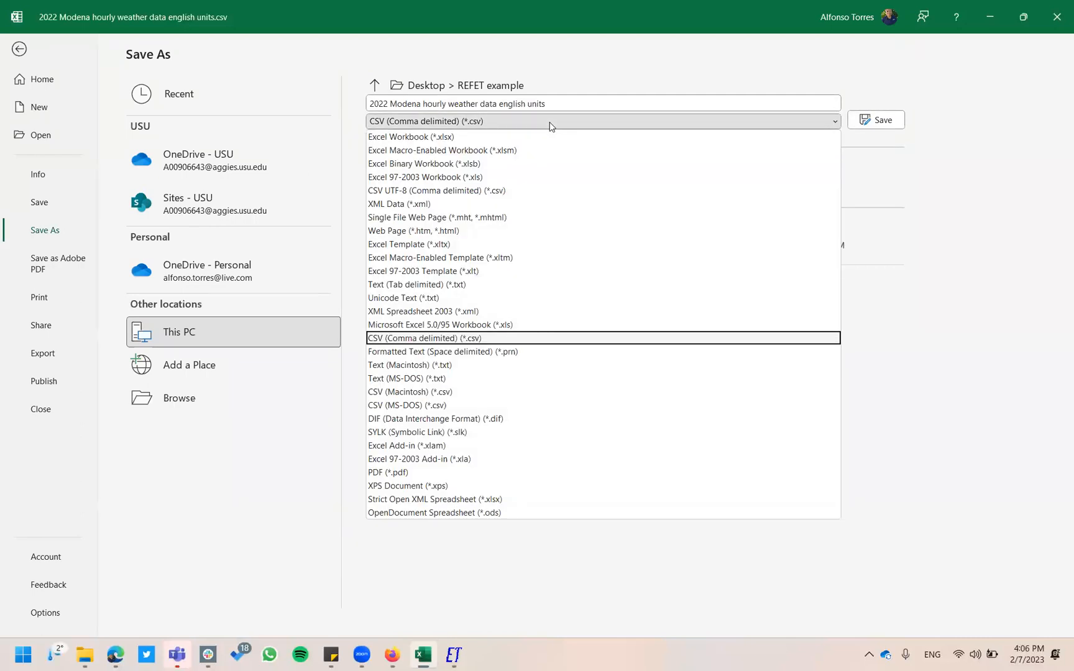
click(519, 338)
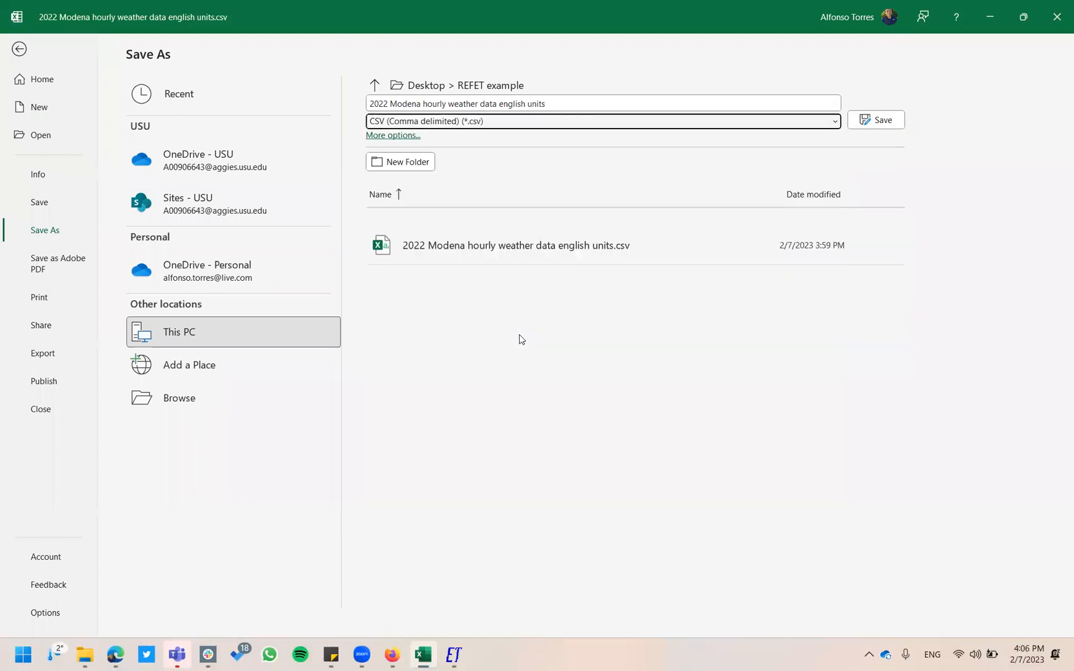
click(572, 104)
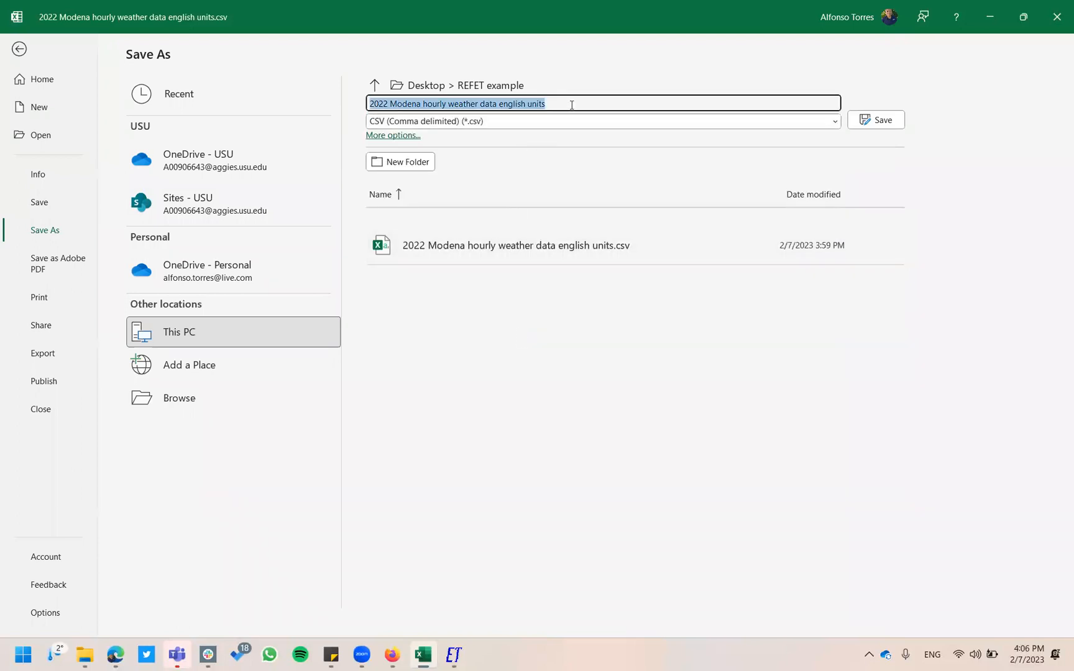
click(571, 104)
text(clean)
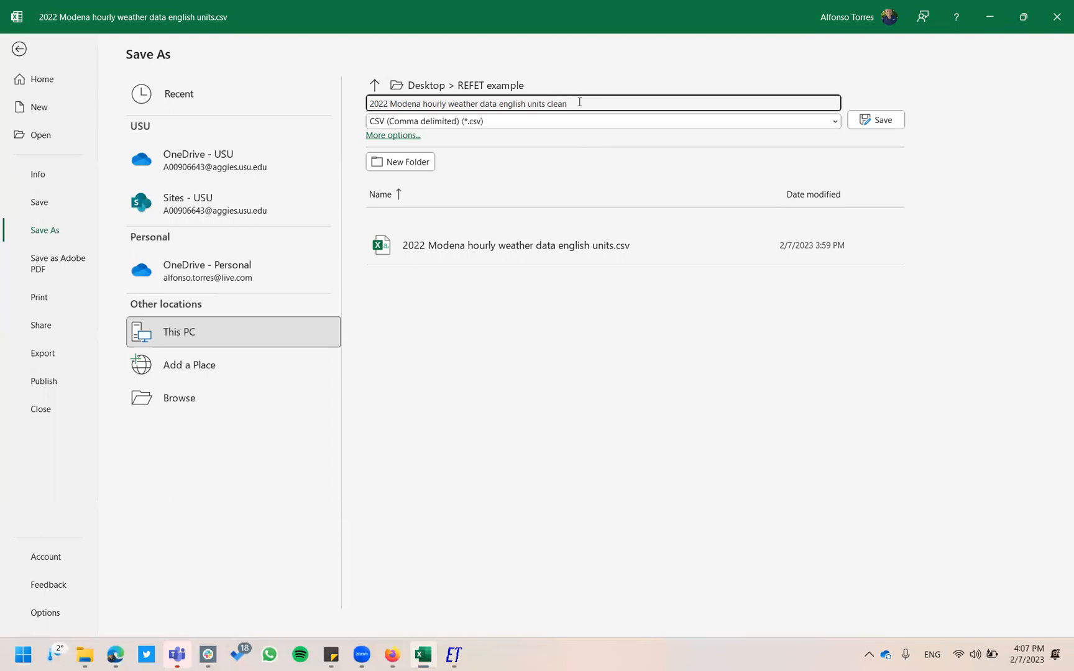
Save as '2022 Modena hourly weather data english units clean.csv' and spot-check F10 and D10.
click(880, 121)
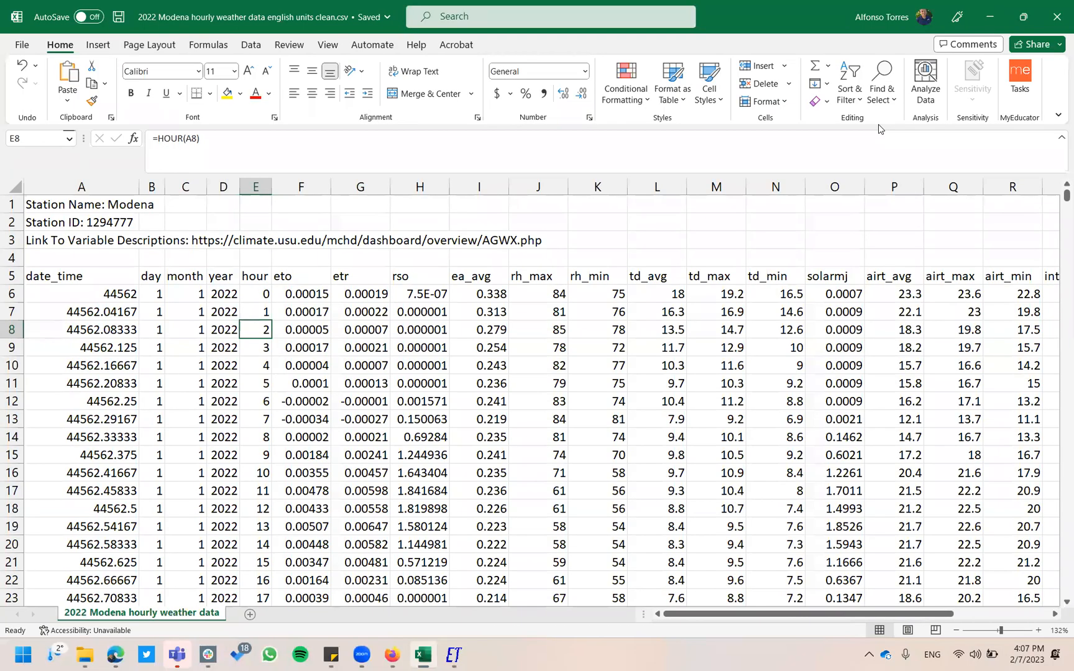
click(276, 370)
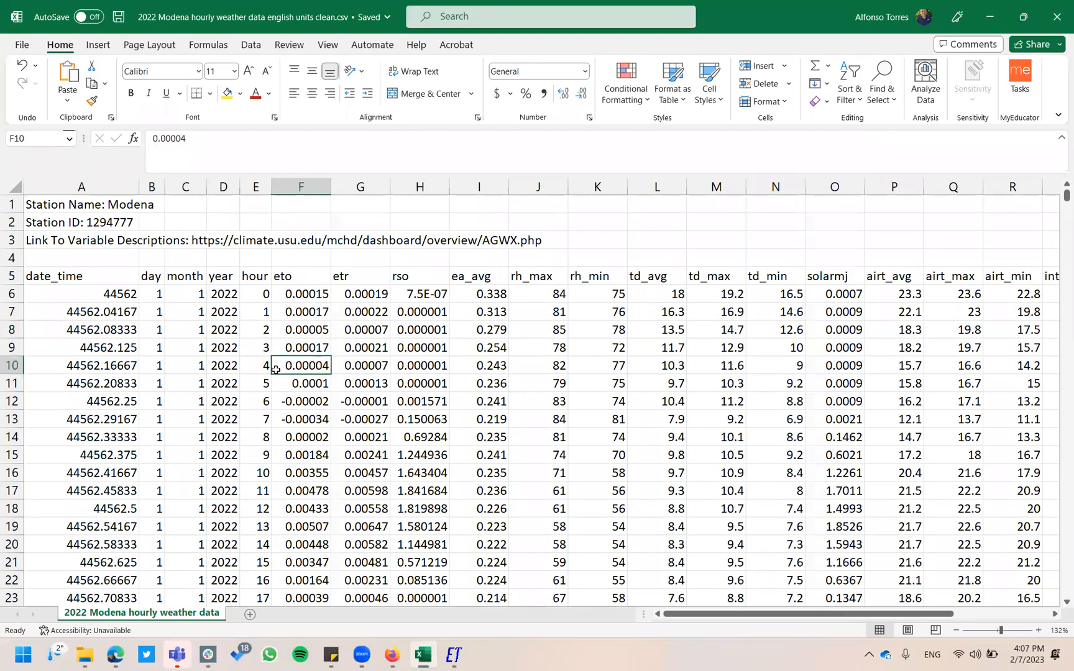
click(220, 373)
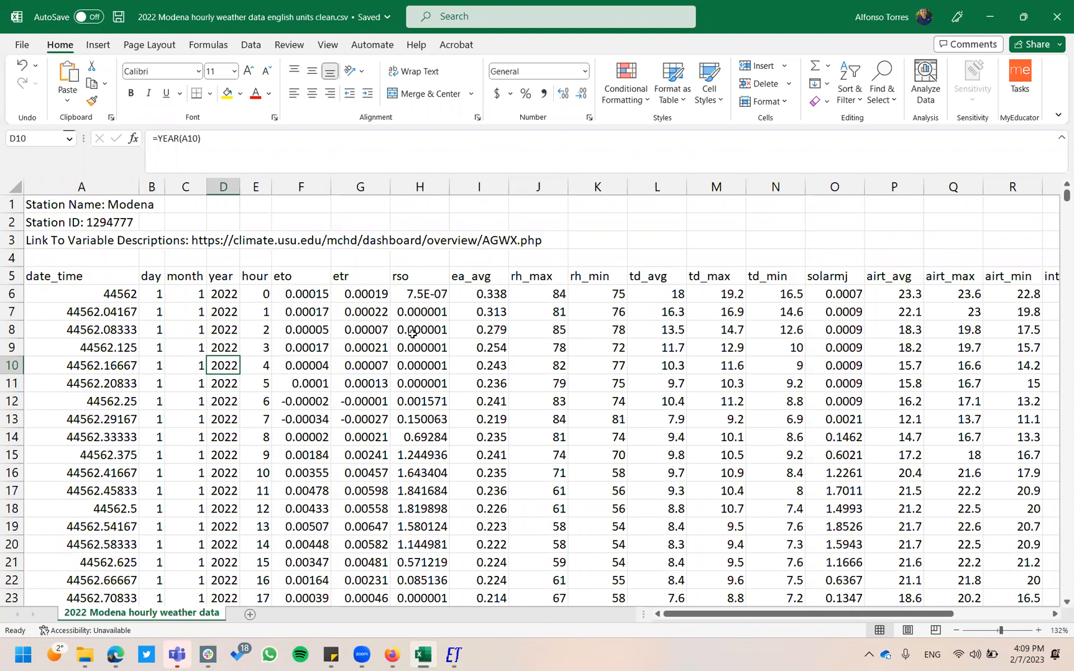
Review the cleaned hourly data from the rh_min column across to solarw_avg and down the rows.
scroll(413, 334, right, 4)
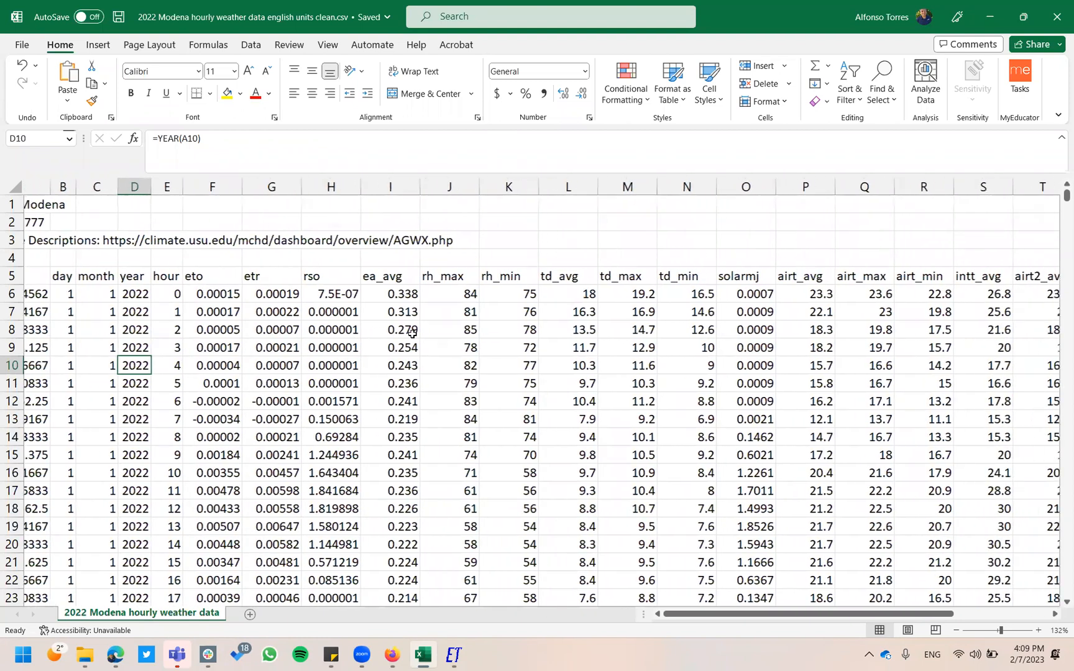
click(385, 336)
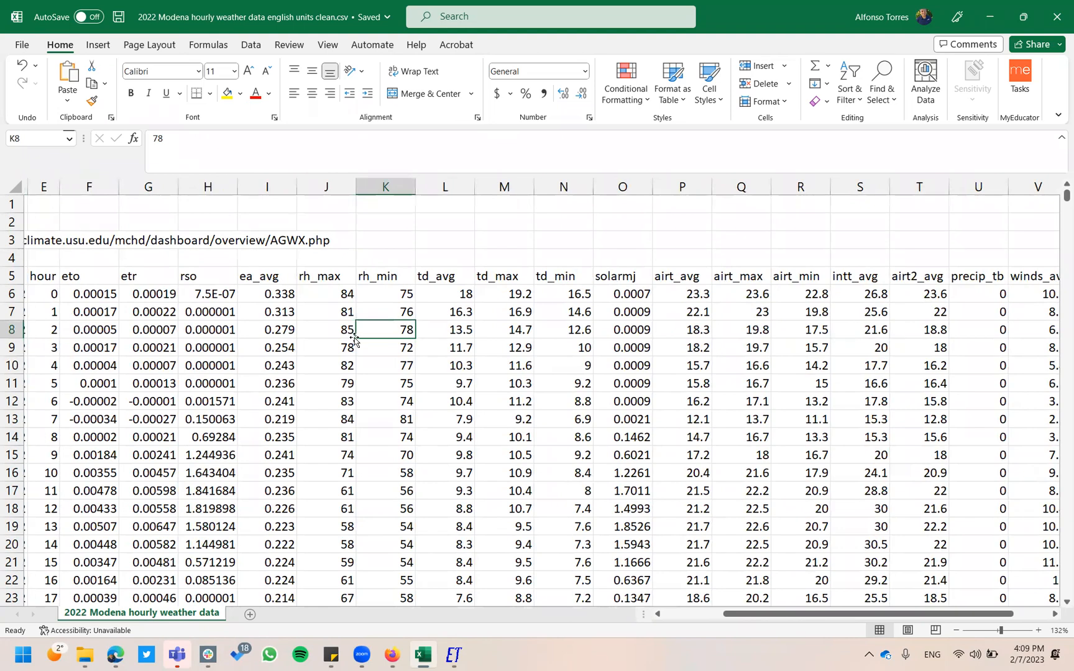
scroll(390, 339, right, 2)
scroll(393, 341, right, 3)
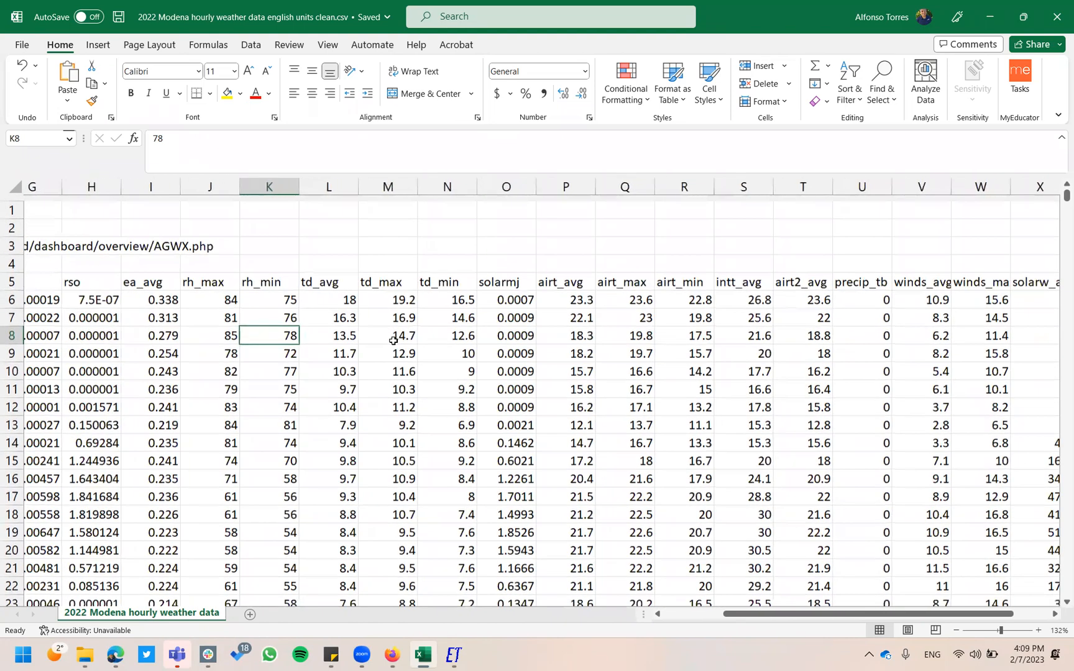
scroll(393, 340, right, 1)
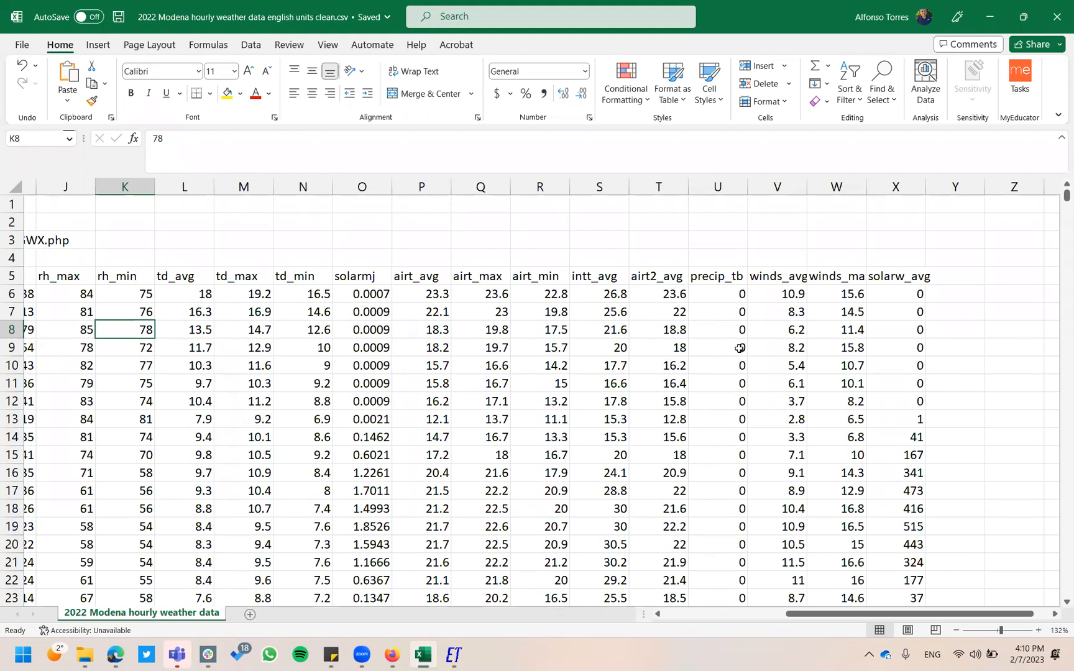
scroll(739, 348, down, 3)
scroll(739, 348, down, 6)
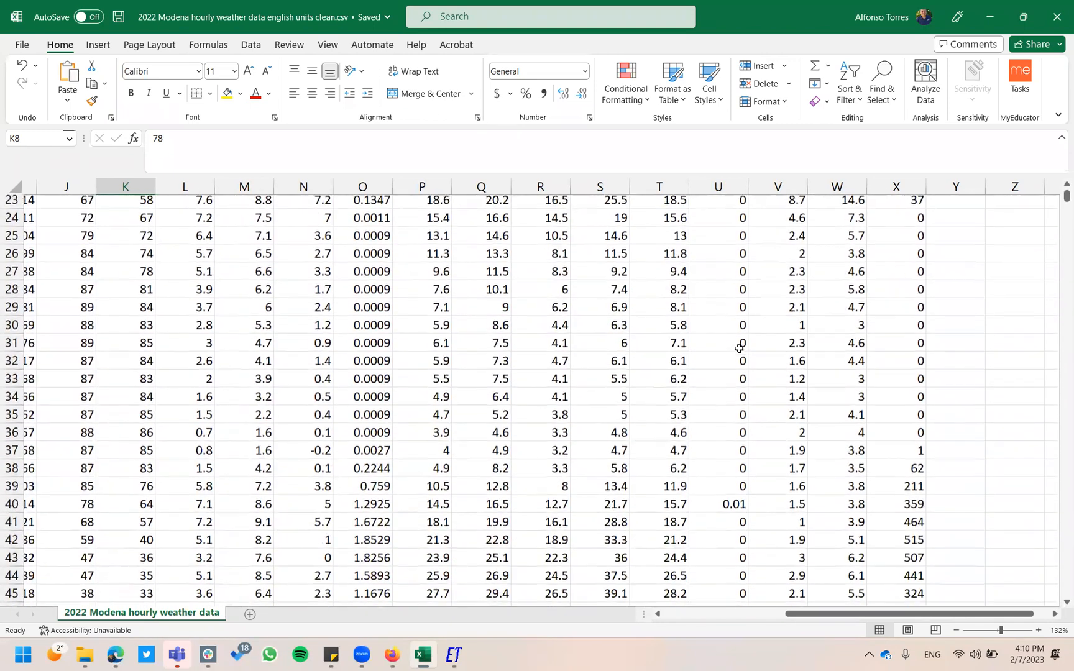
scroll(737, 377, down, 5)
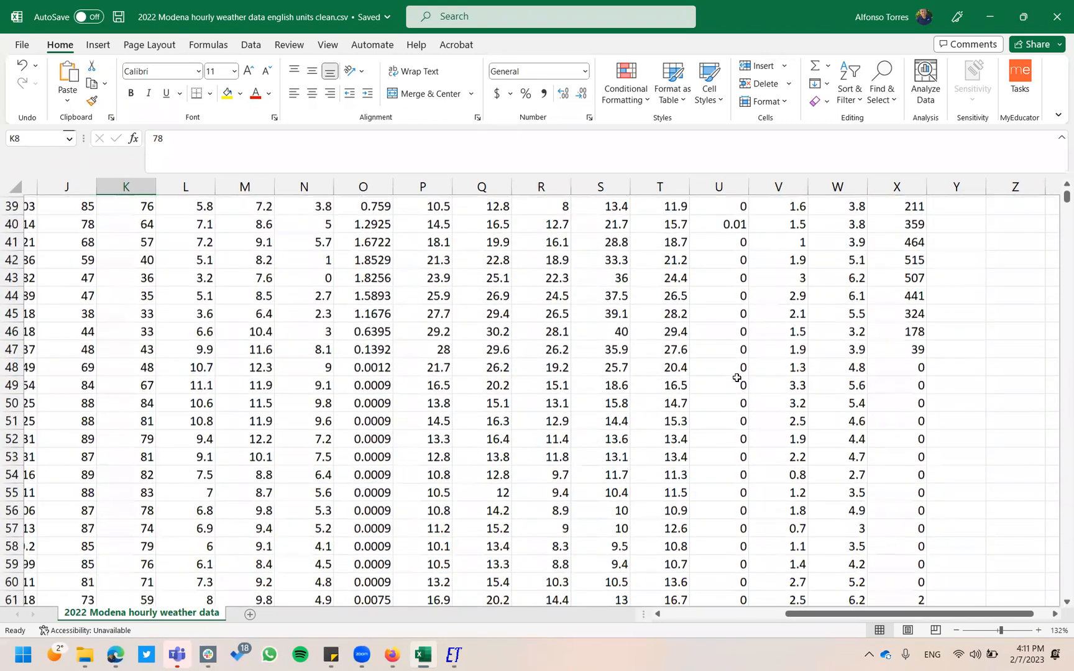
scroll(737, 377, up, 15)
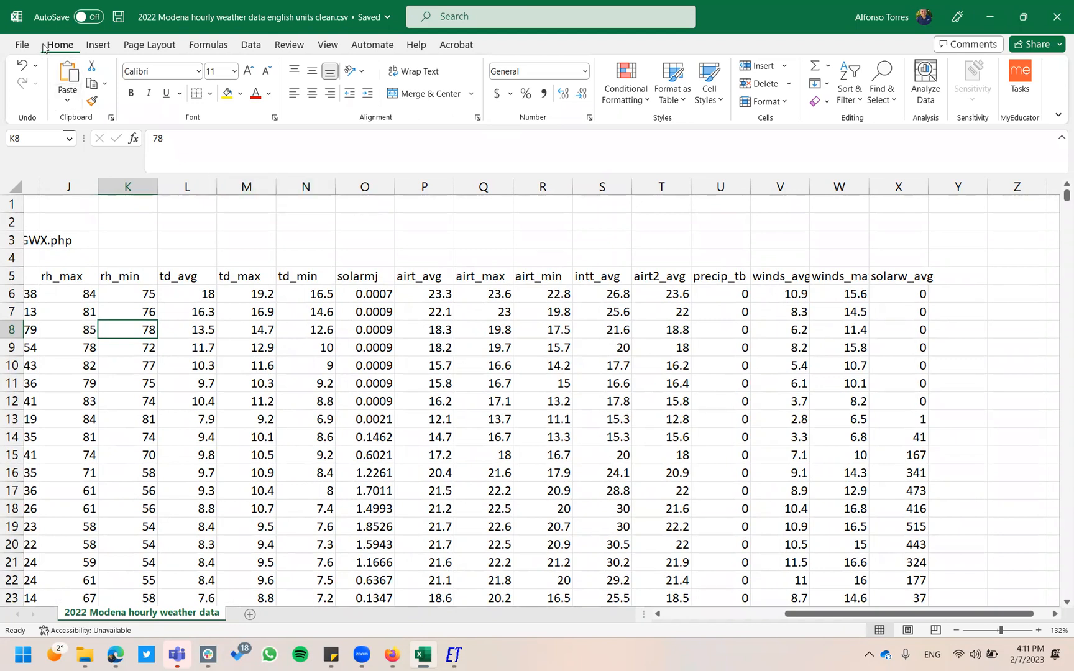
Confirm the CSV (Comma delimited) save type, return to the worksheet, and launch REF-ET.
click(23, 45)
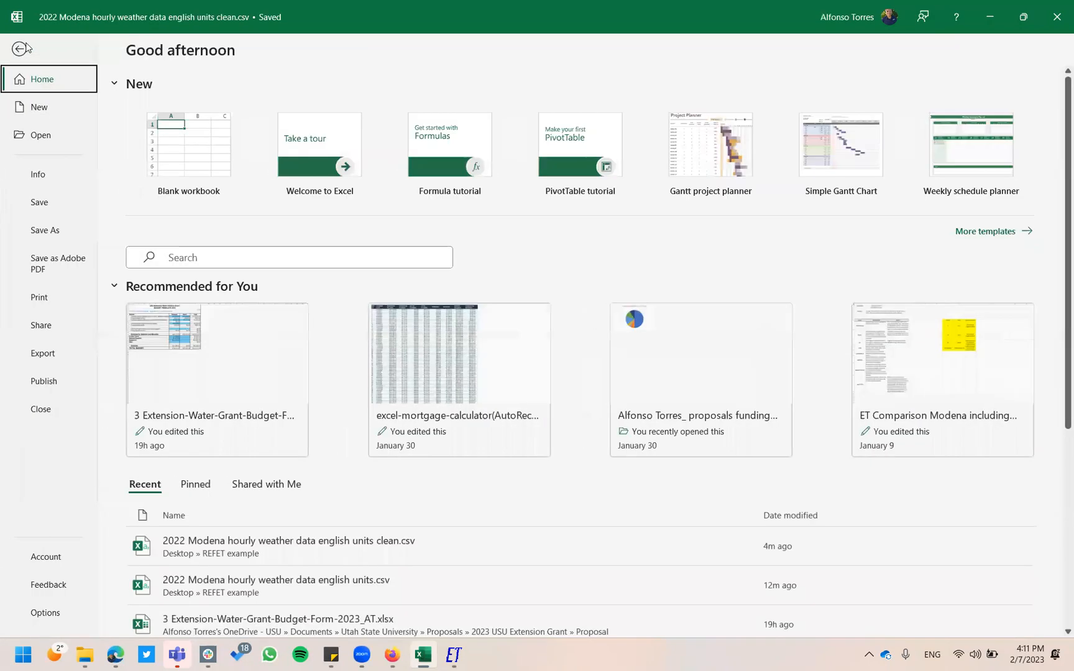
click(56, 232)
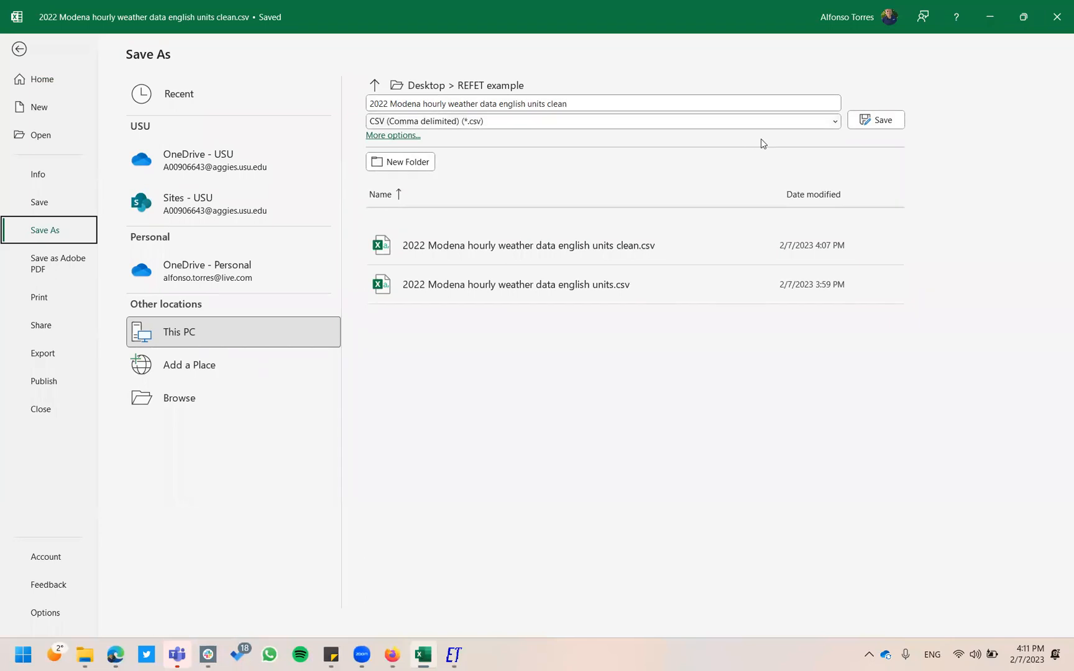
click(19, 48)
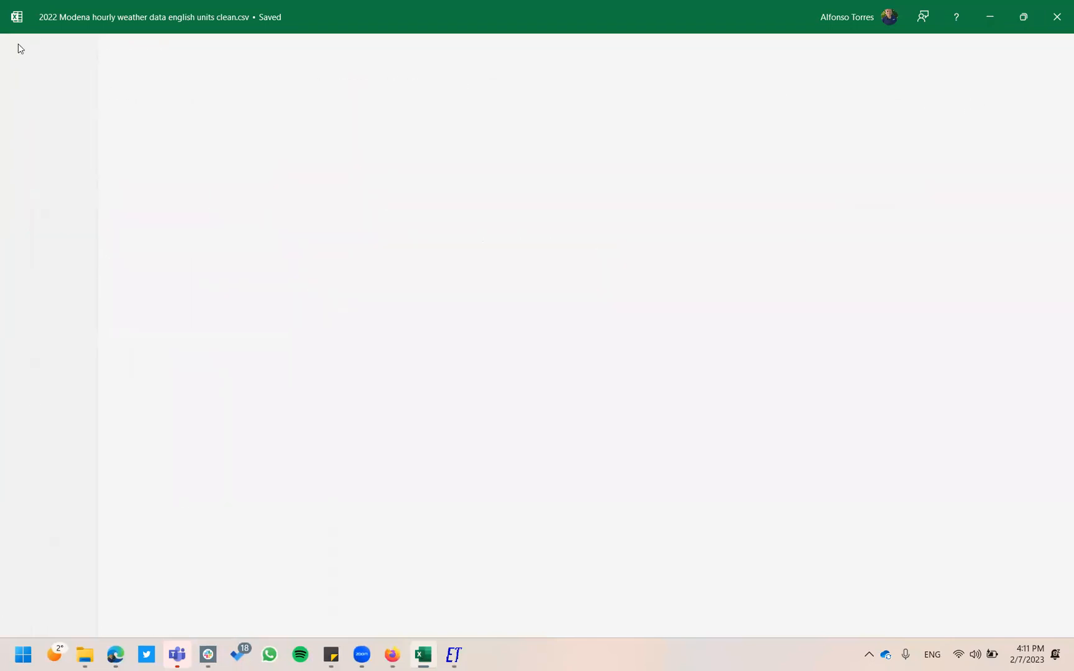
click(402, 351)
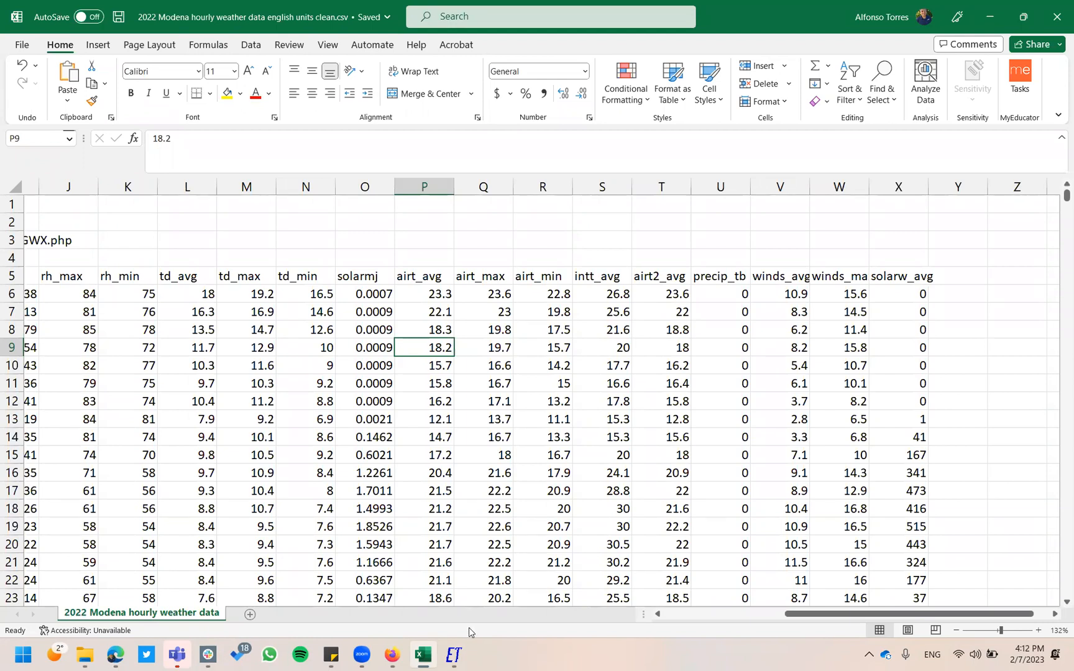
click(454, 656)
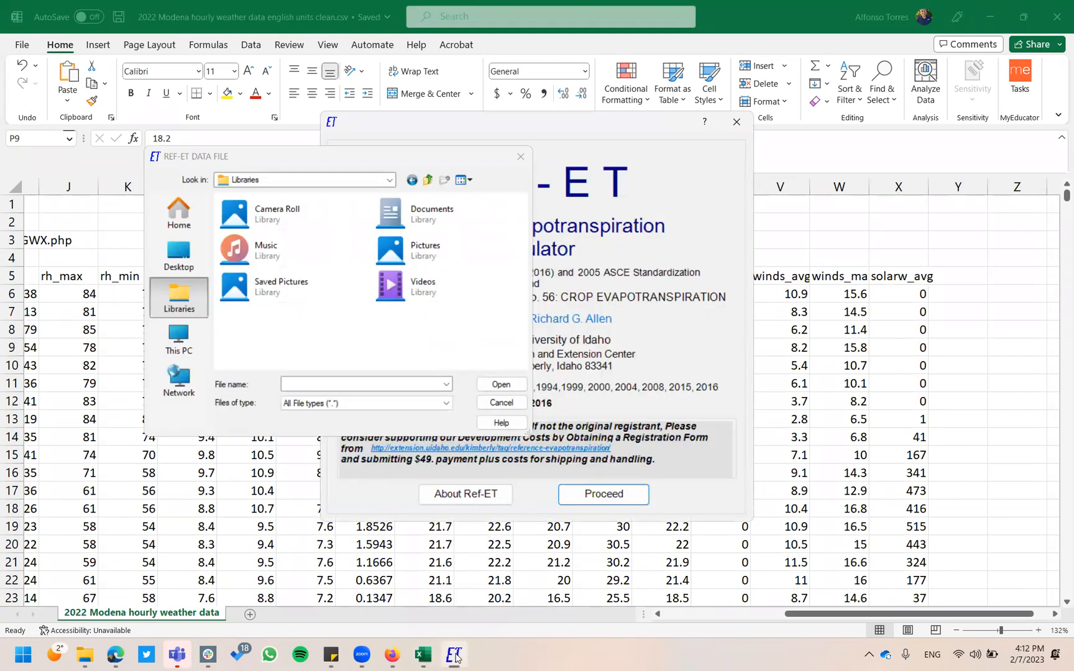